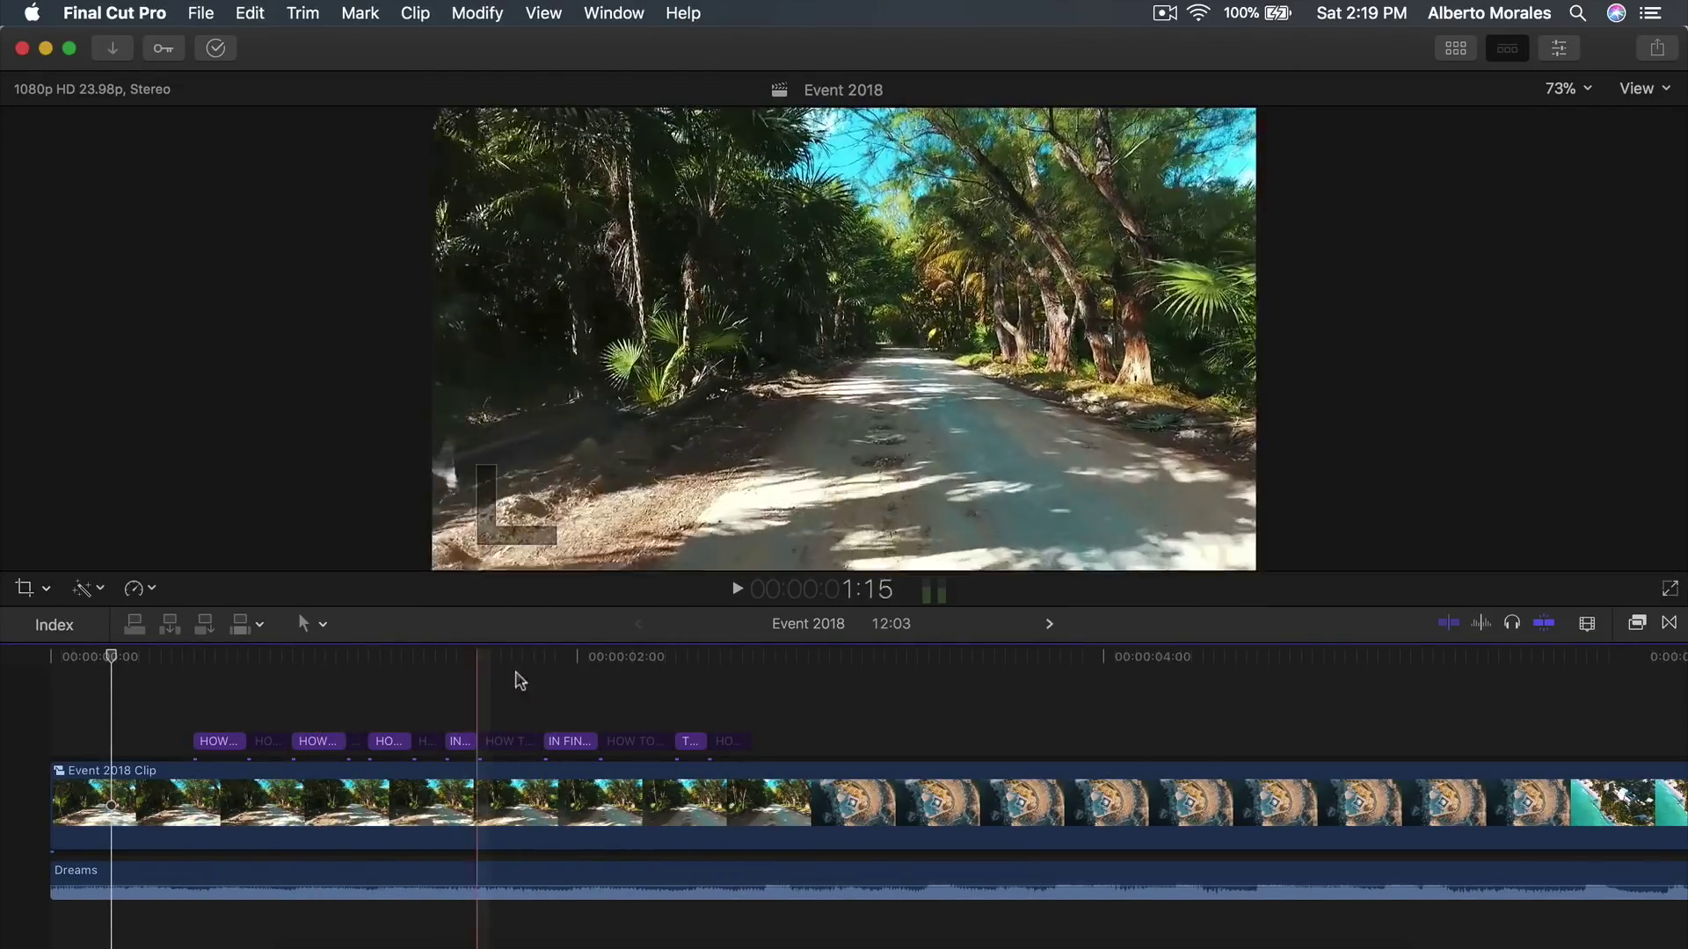
Select the Event 2018 clip with the playhead at the start and show it in the Inspector.
{"action": "key", "text": "super+minus"}
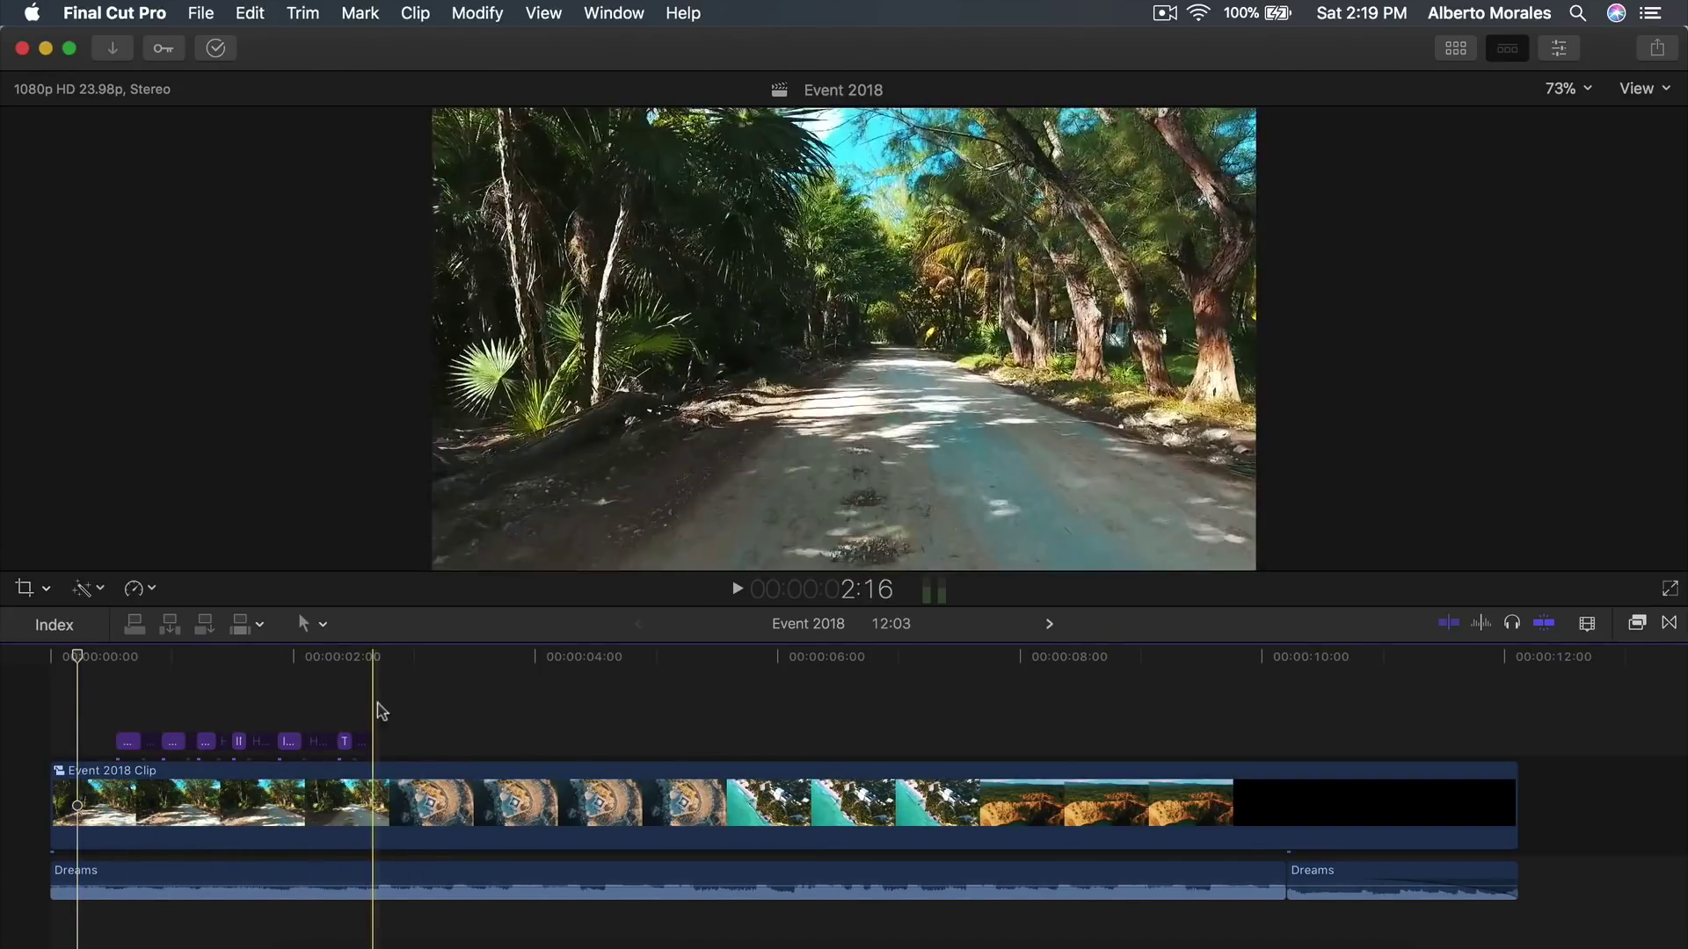
{"action": "left_click", "coordinate": [509, 801]}
{"action": "key", "text": "super+equal"}
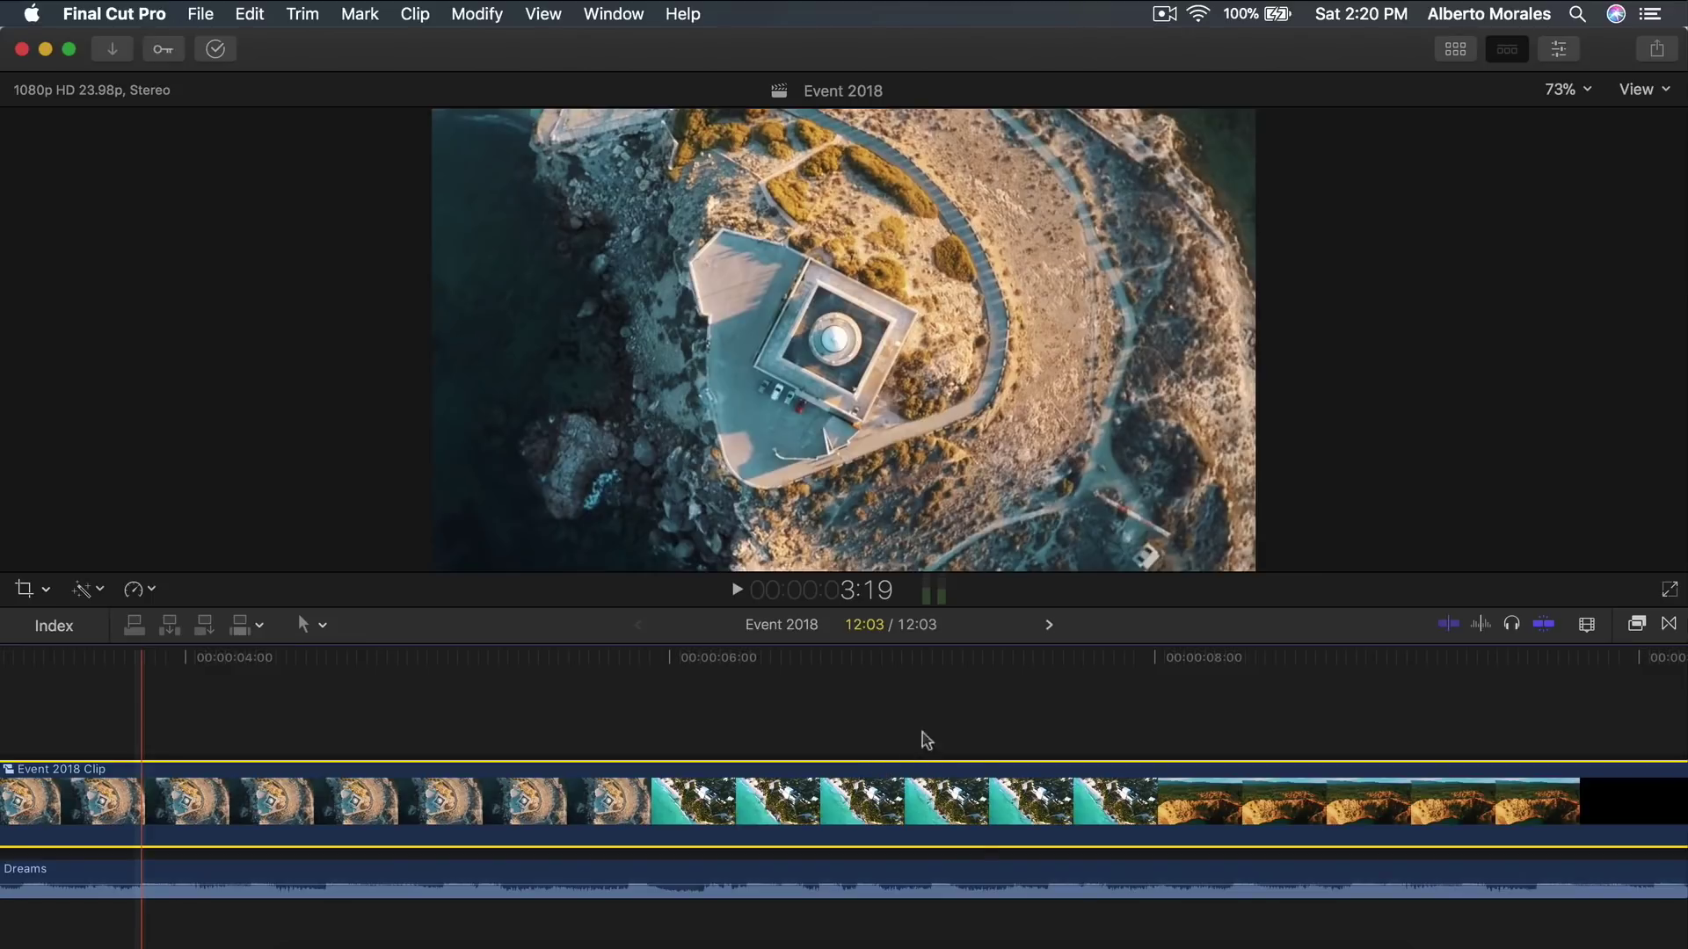
{"action": "key", "text": "Home"}
{"action": "left_click", "coordinate": [1559, 50]}
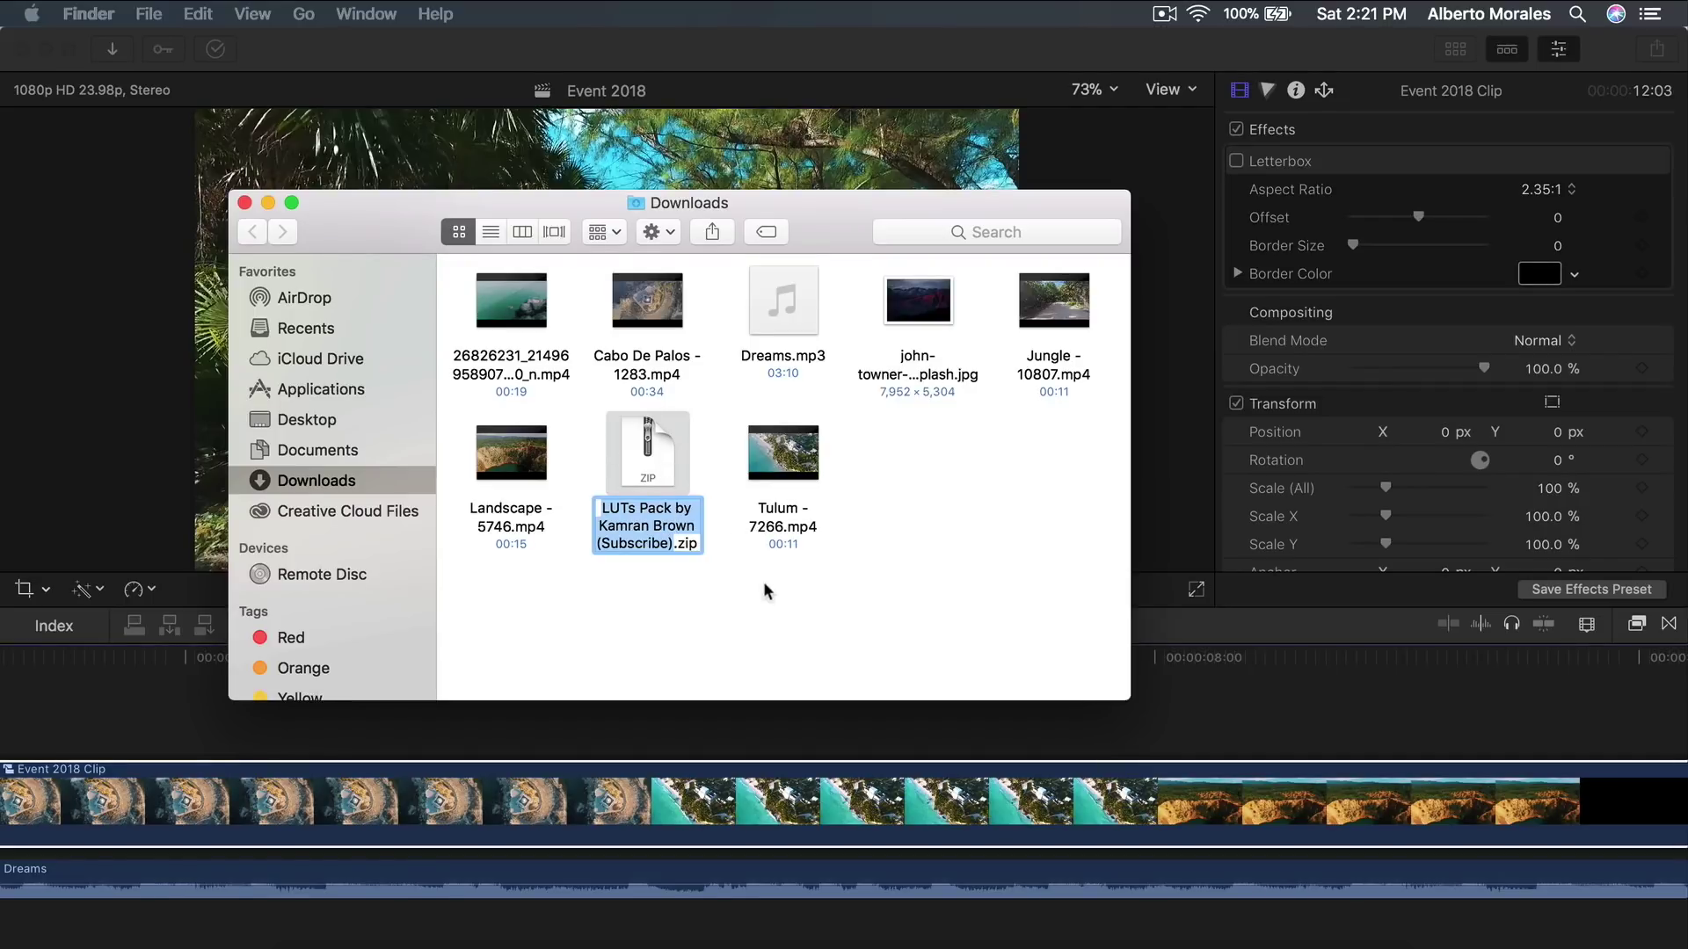
Cancel renaming the LUTs zip and open the LUTs Pack folder from the Desktop, moving its window aside.
{"action": "left_click", "coordinate": [665, 601]}
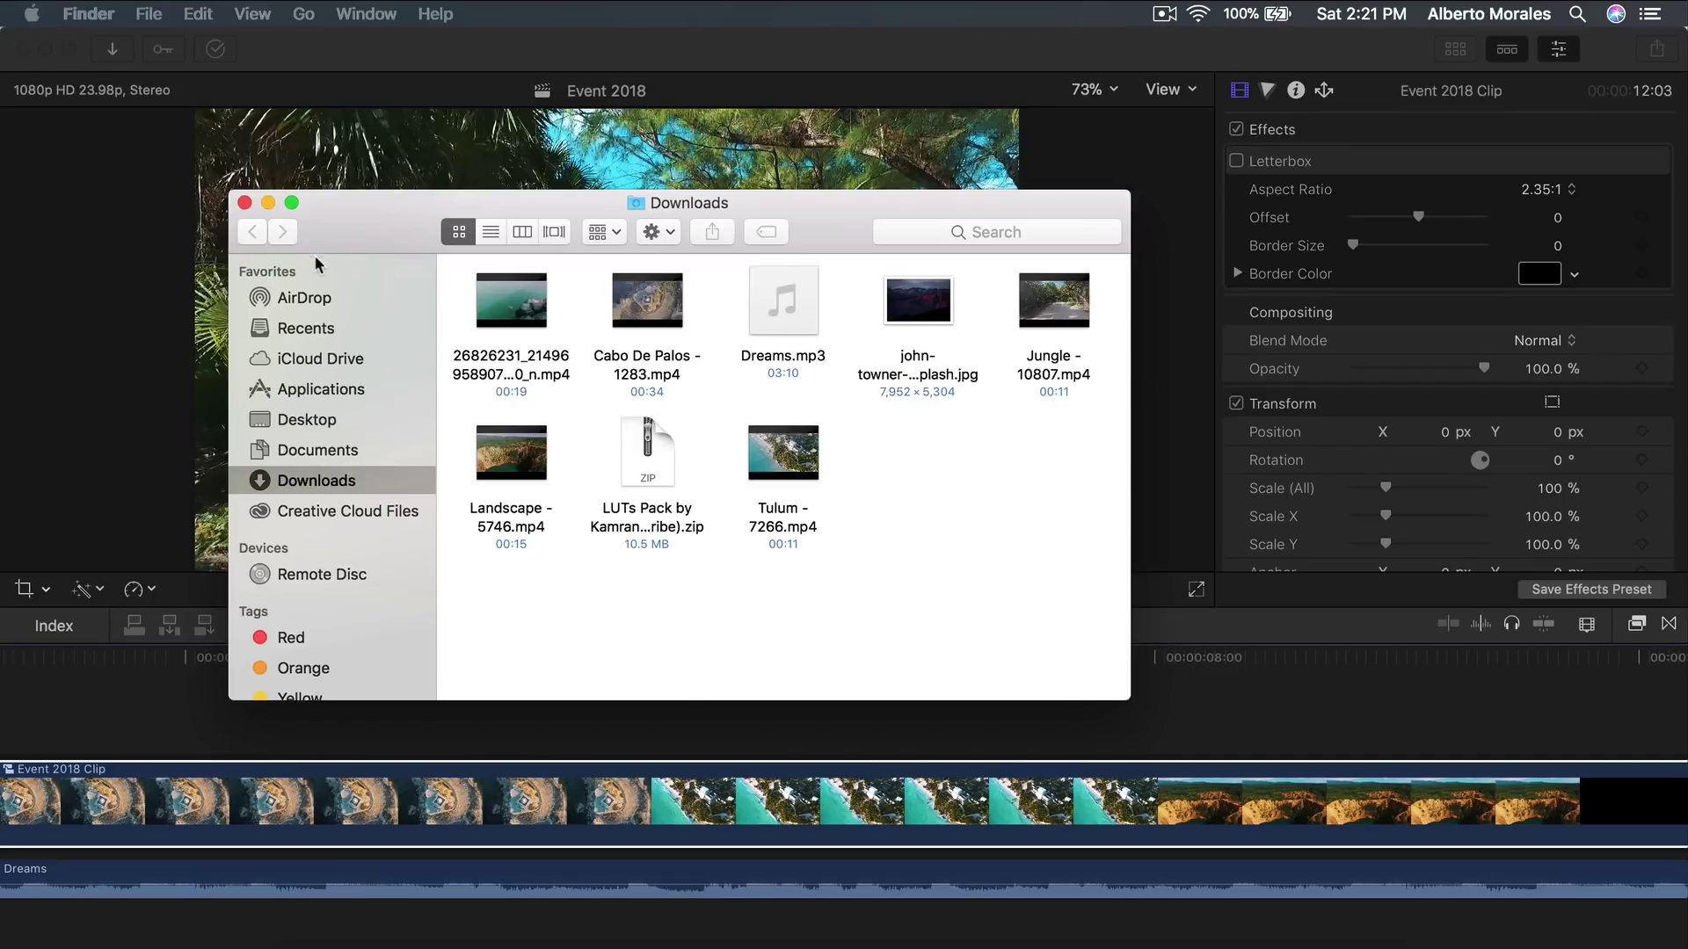
{"action": "left_click", "coordinate": [343, 420]}
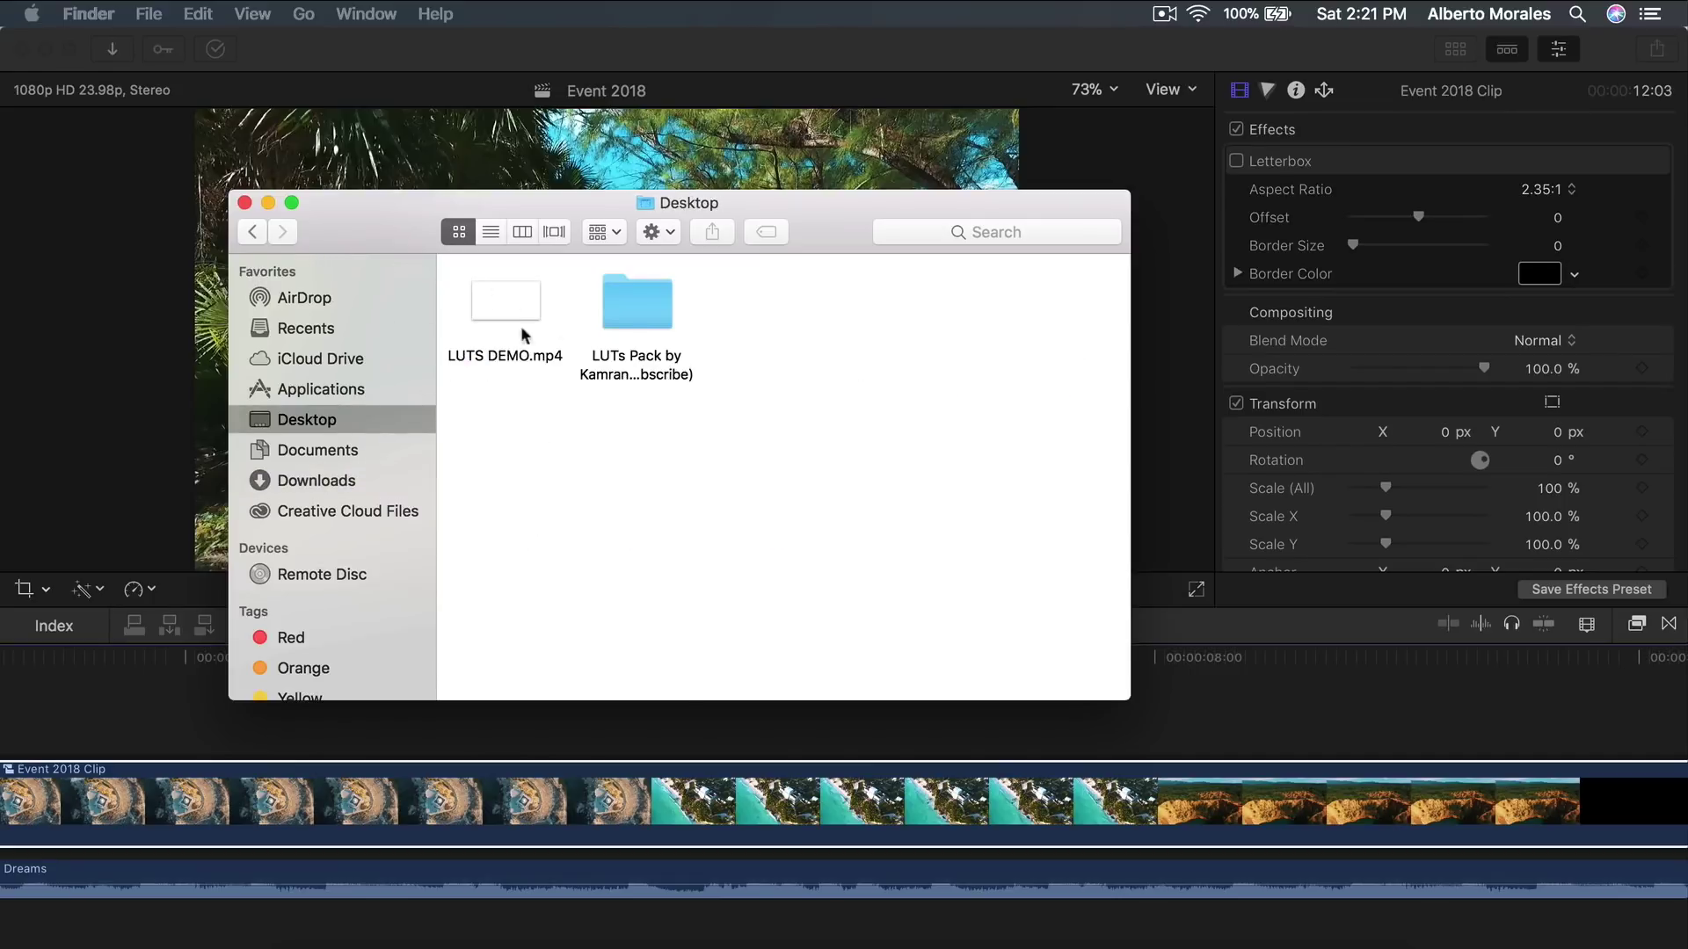
{"action": "double_click", "coordinate": [647, 304]}
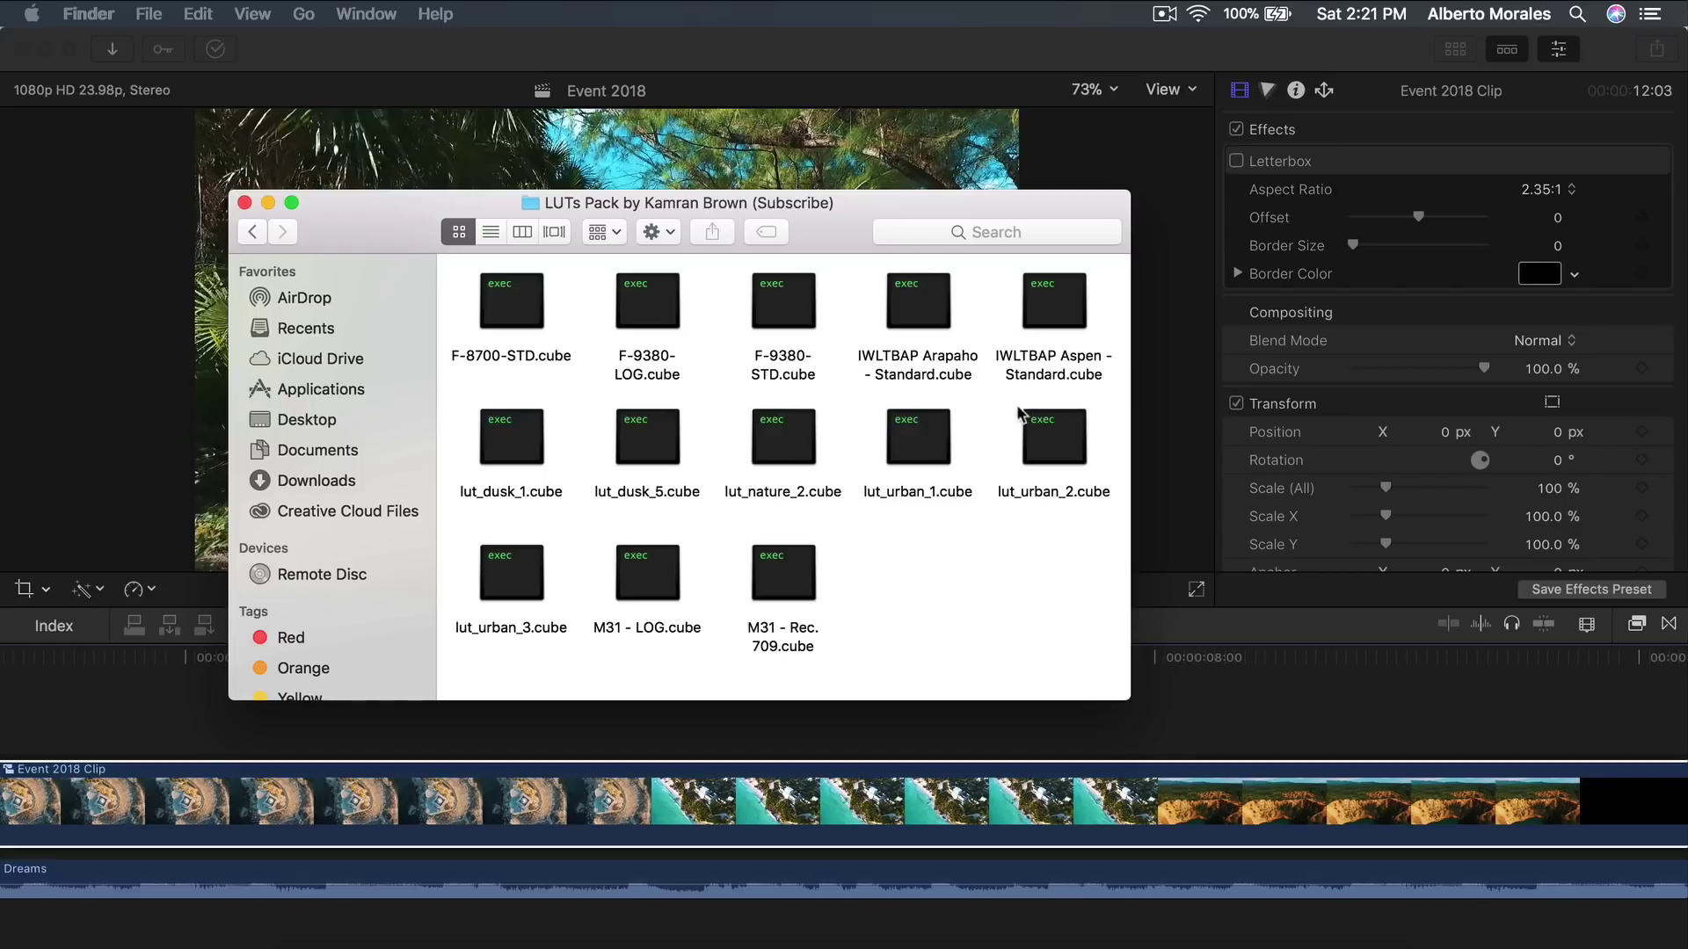
{"action": "left_click_drag", "start_coordinate": [1070, 632], "coordinate": [1064, 592]}
{"action": "left_click_drag", "start_coordinate": [415, 207], "coordinate": [506, 157]}
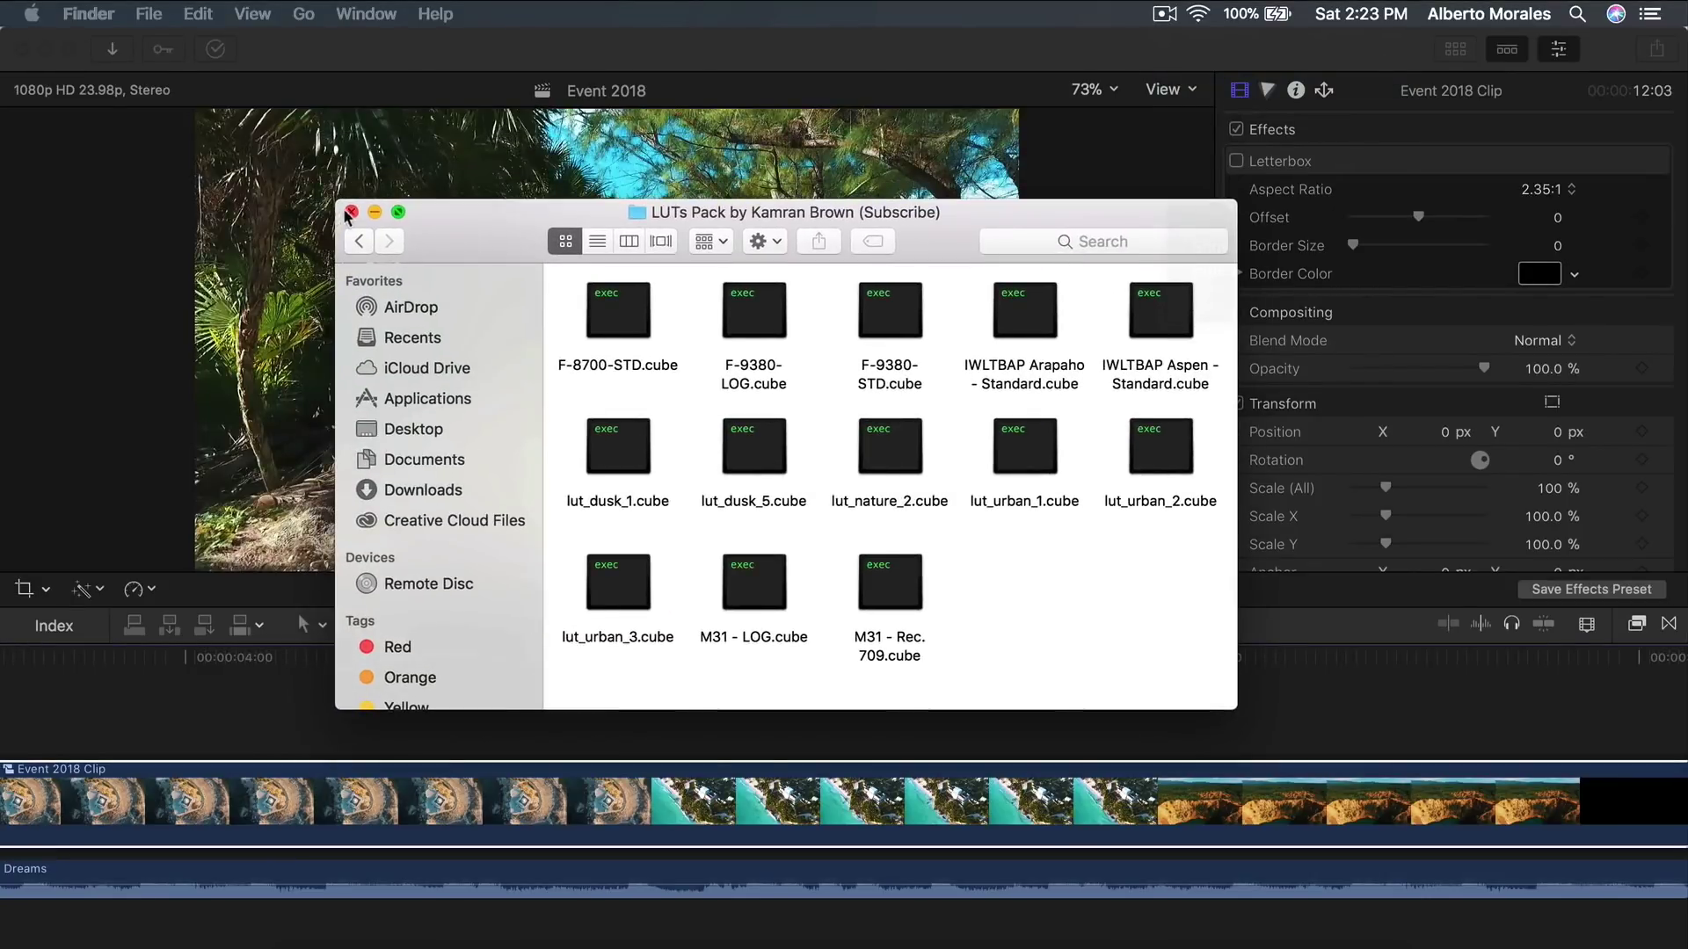
Close the LUTs folder window and open the Event 2018 compound clip in Final Cut Pro.
{"action": "left_click", "coordinate": [351, 212]}
{"action": "left_click", "coordinate": [140, 387]}
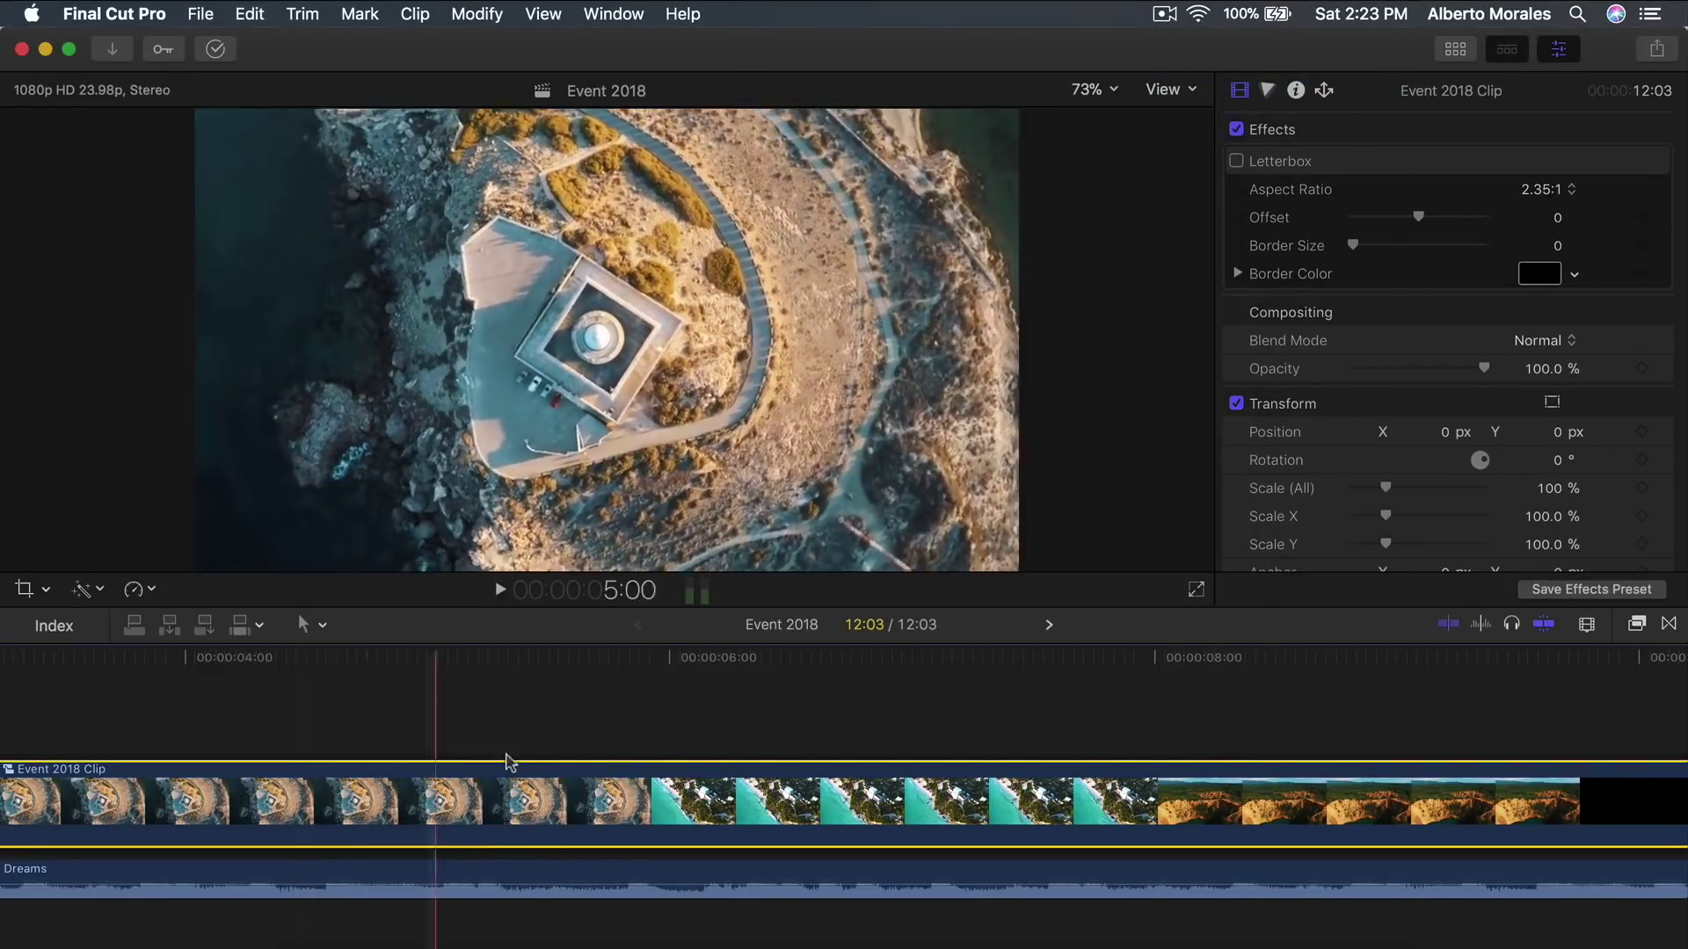
{"action": "scroll", "coordinate": [501, 752], "scroll_direction": "left", "scroll_amount": 5}
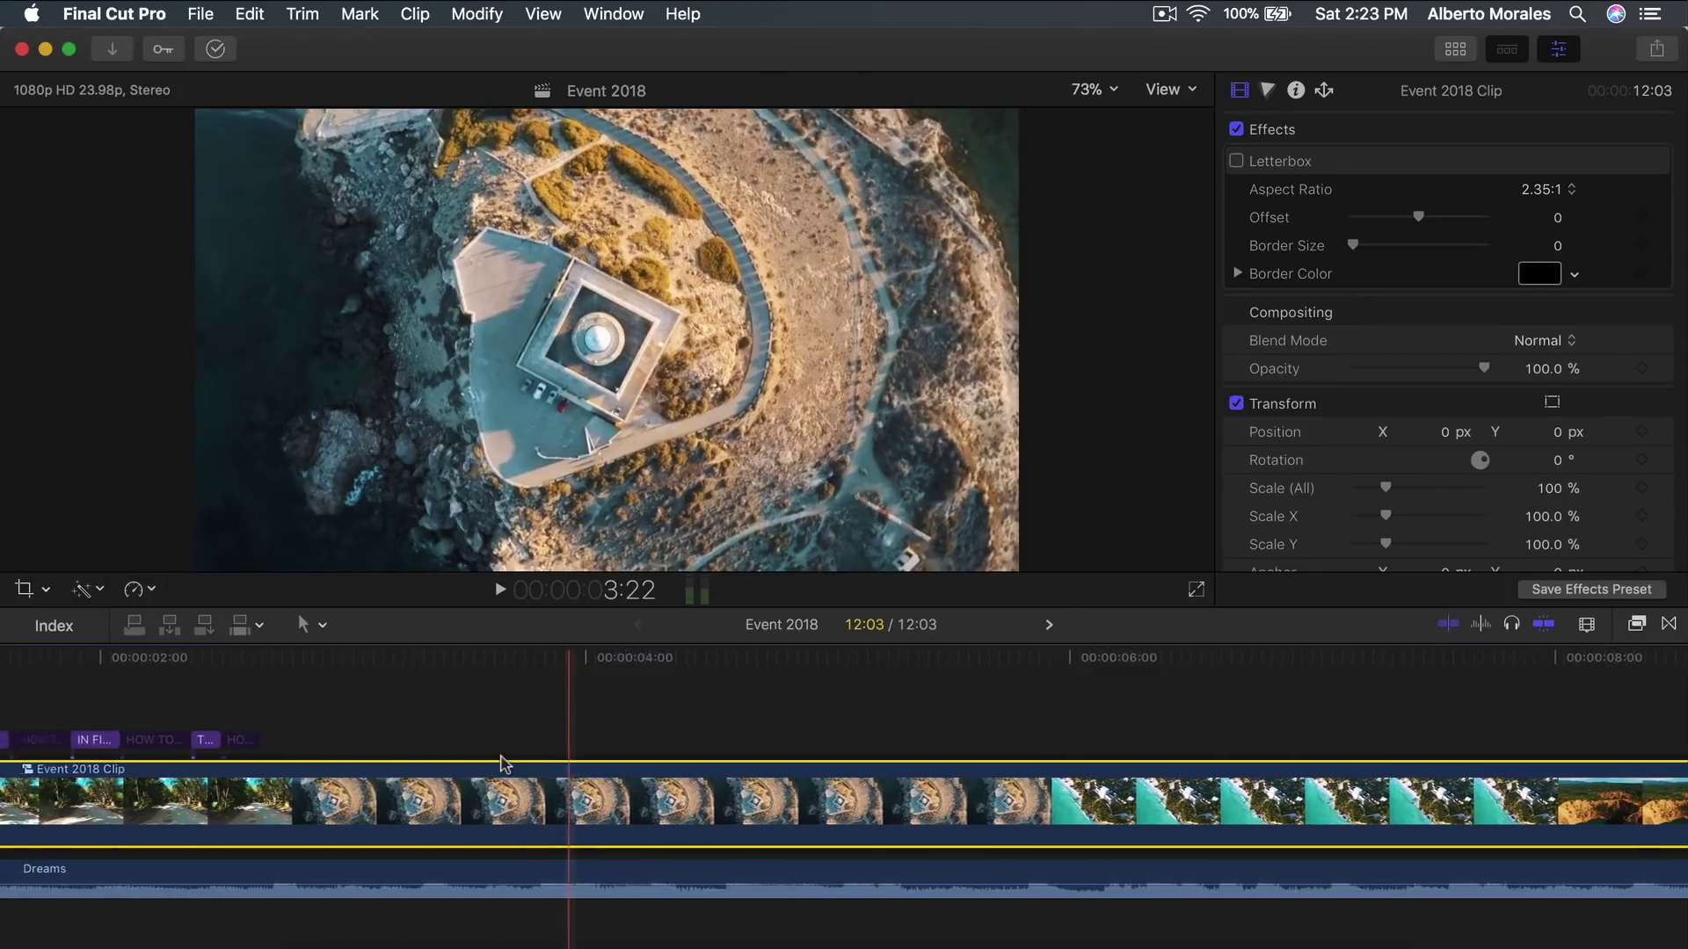
{"action": "double_click", "coordinate": [485, 798]}
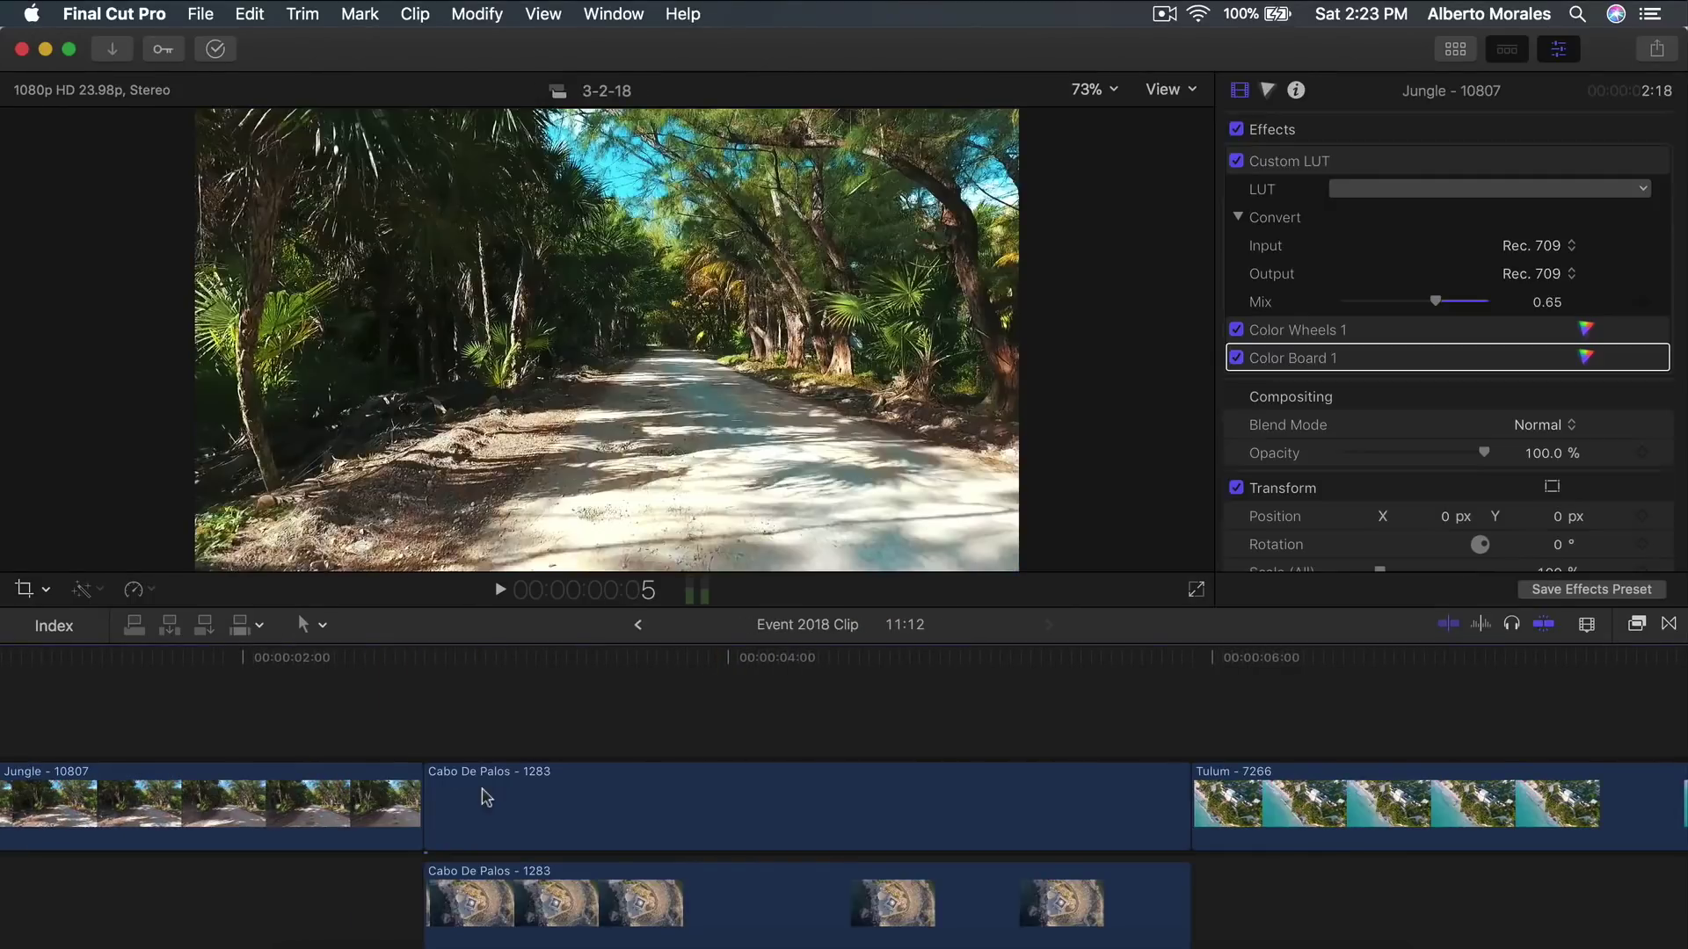
Browse the drone clips in the timeline and select the Jungle - 10807 clip.
{"action": "scroll", "coordinate": [413, 754], "scroll_direction": "left", "scroll_amount": 5}
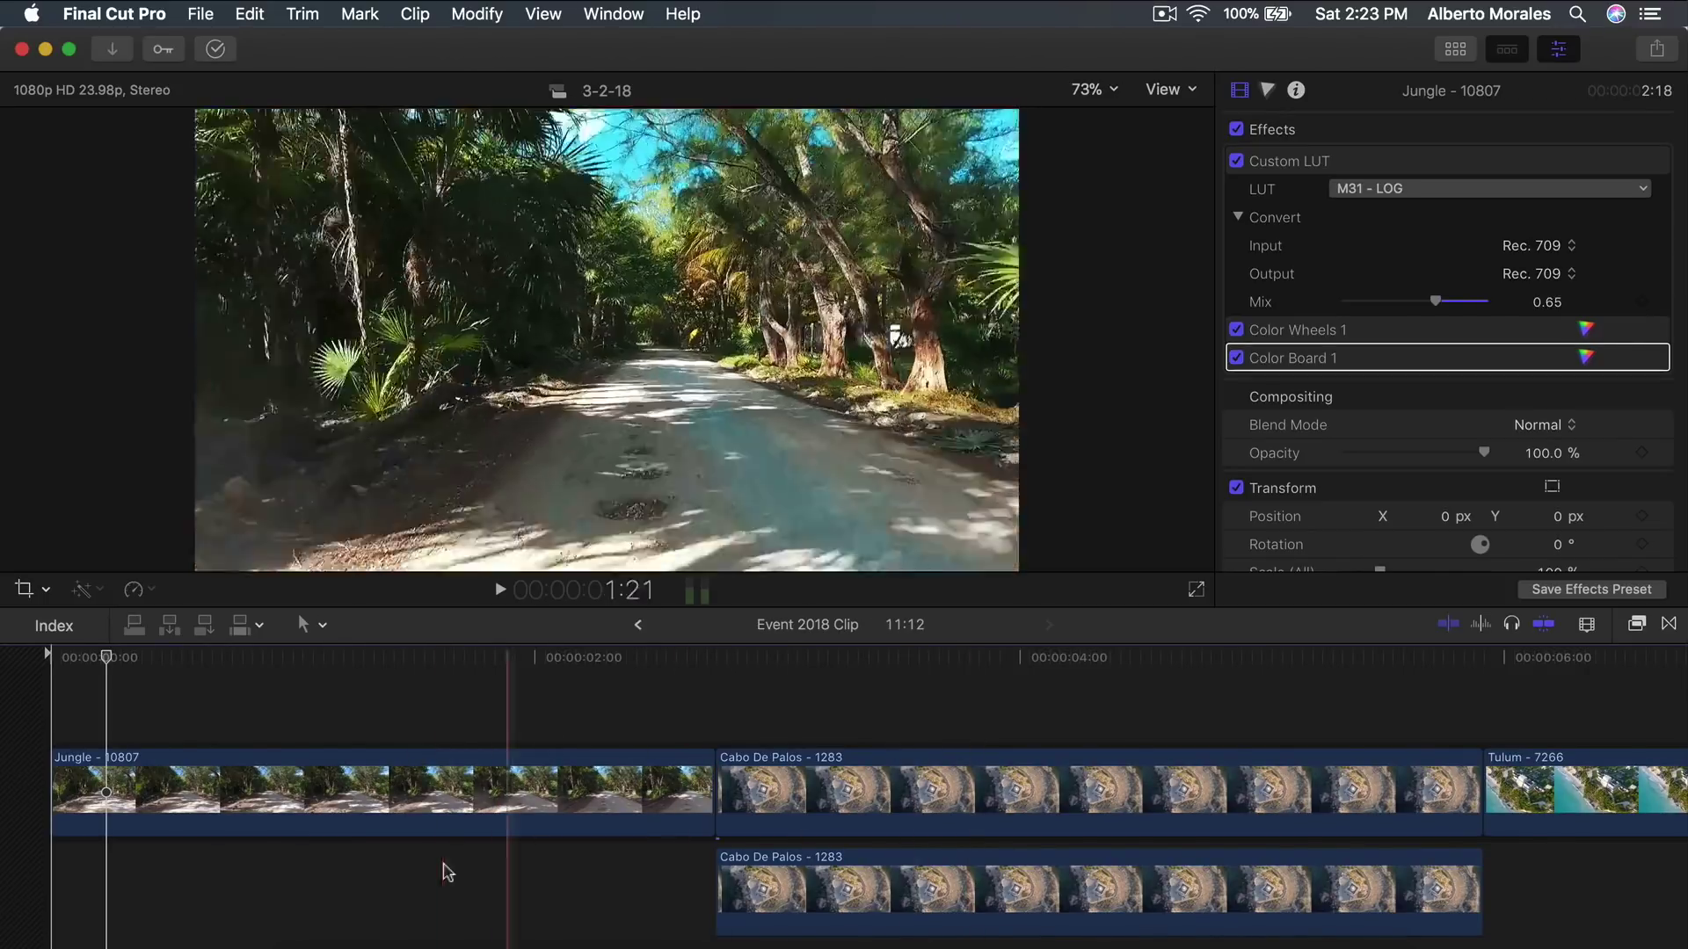
{"action": "scroll", "coordinate": [877, 847], "scroll_direction": "right", "scroll_amount": 6}
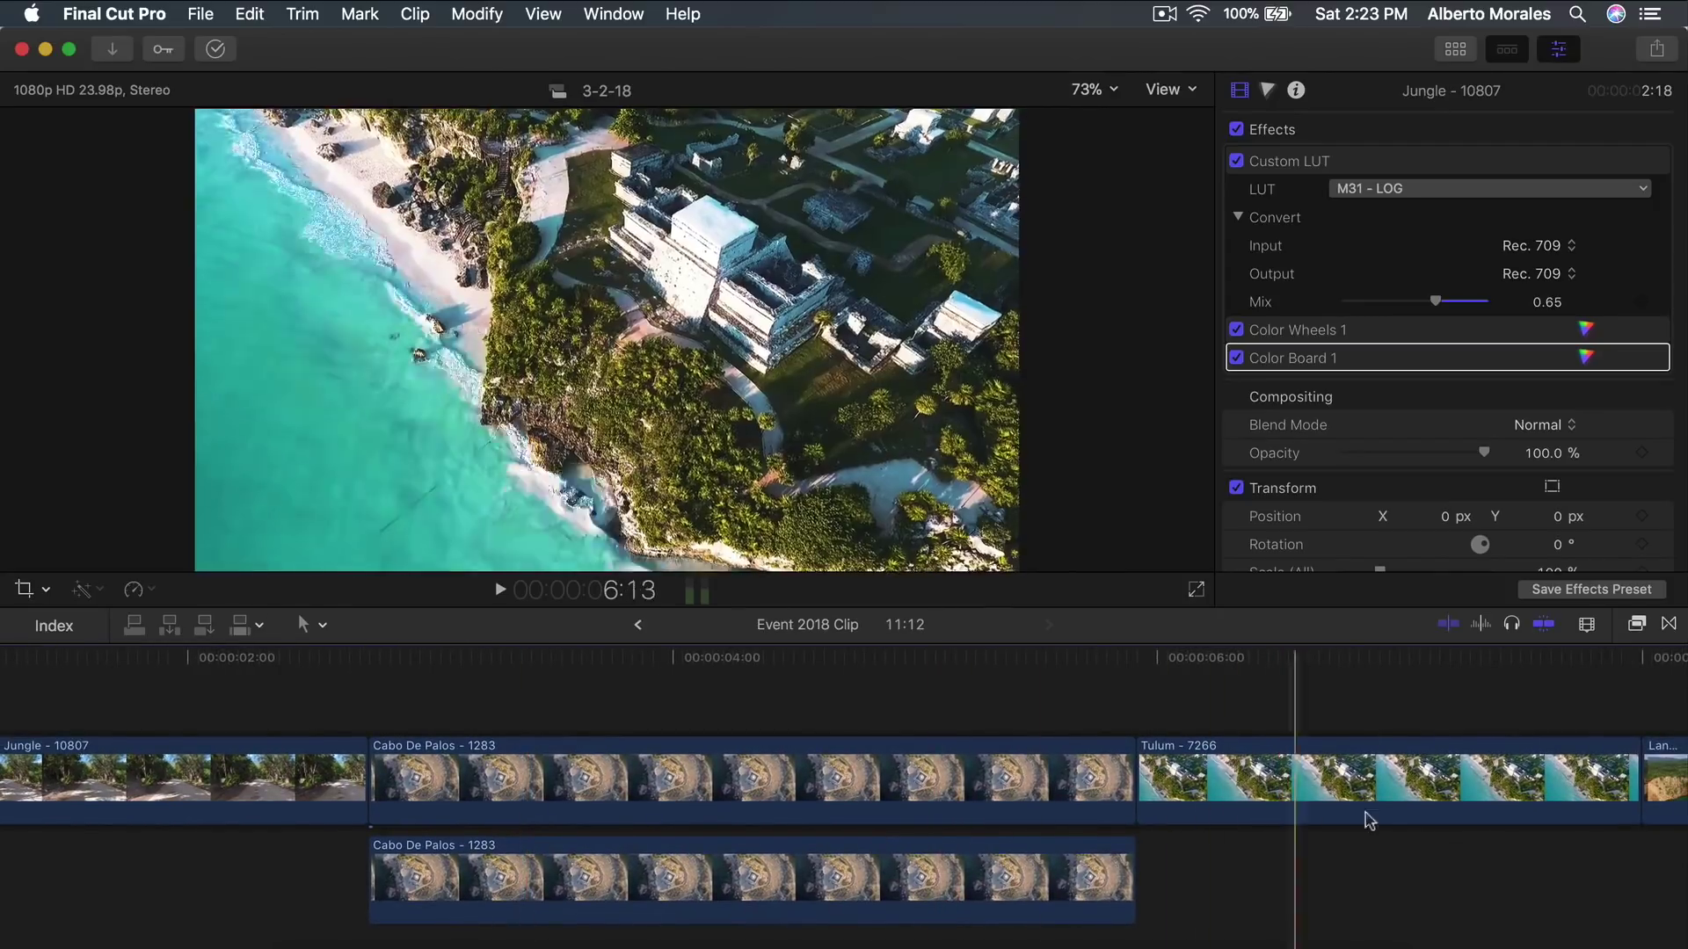
{"action": "scroll", "coordinate": [1367, 815], "scroll_direction": "right", "scroll_amount": 6}
{"action": "scroll", "coordinate": [1073, 822], "scroll_direction": "right", "scroll_amount": 5}
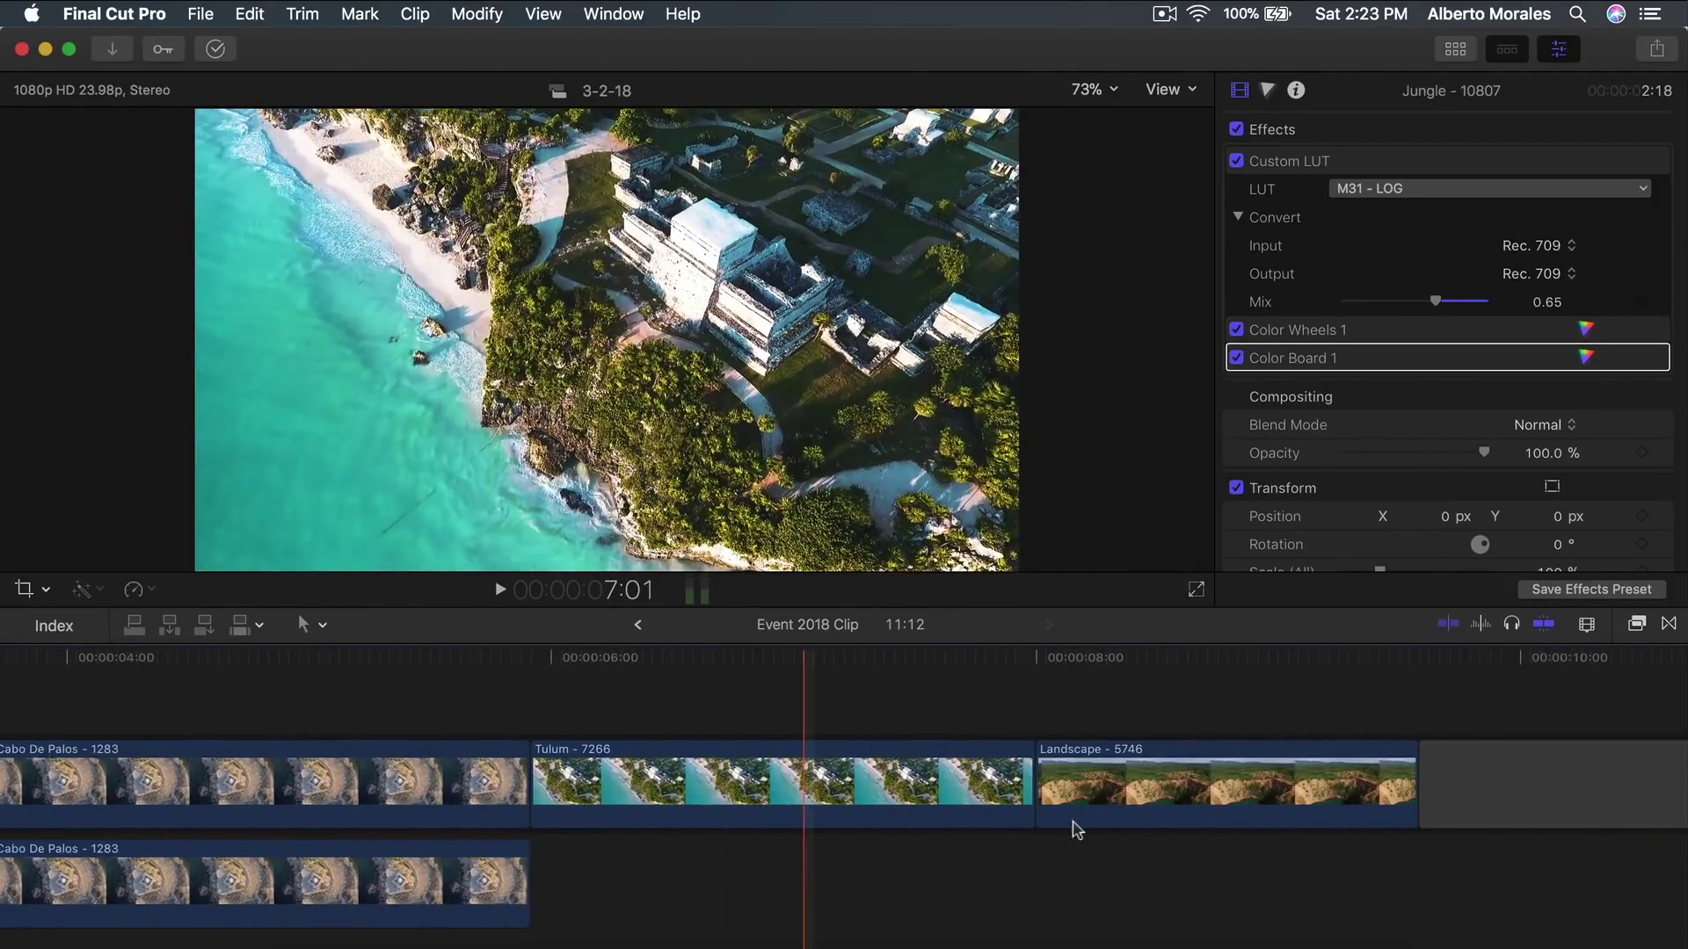
{"action": "scroll", "coordinate": [1108, 774], "scroll_direction": "left", "scroll_amount": 7}
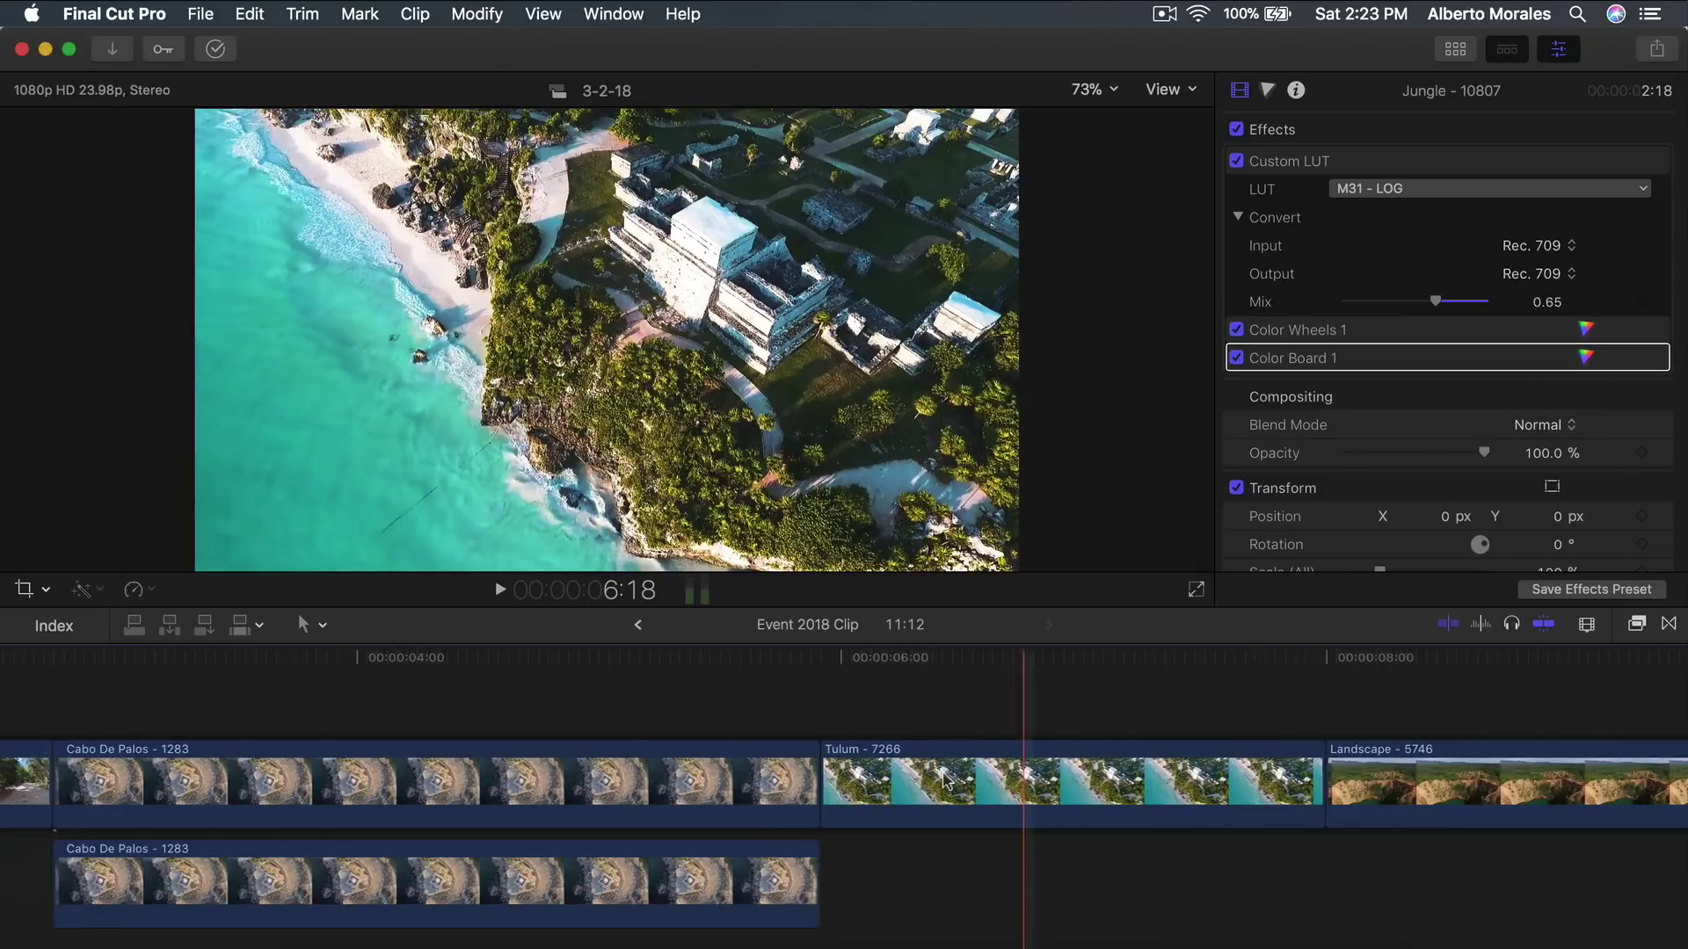
{"action": "scroll", "coordinate": [1047, 673], "scroll_direction": "left", "scroll_amount": 5}
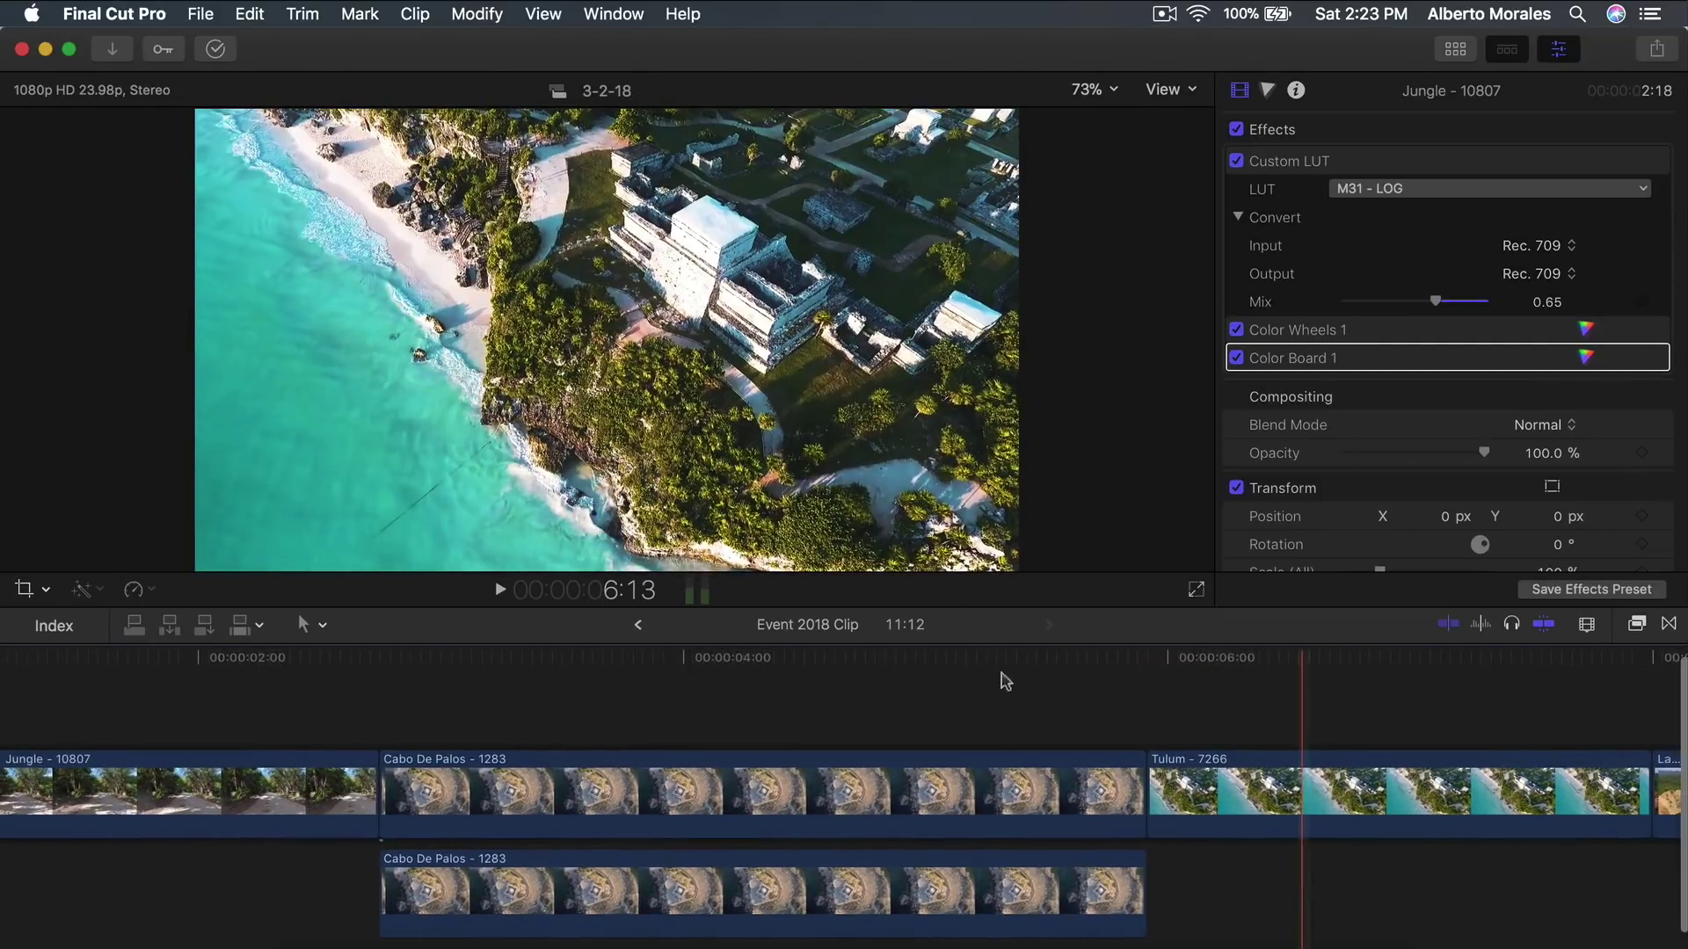
{"action": "scroll", "coordinate": [789, 719], "scroll_direction": "left", "scroll_amount": 6}
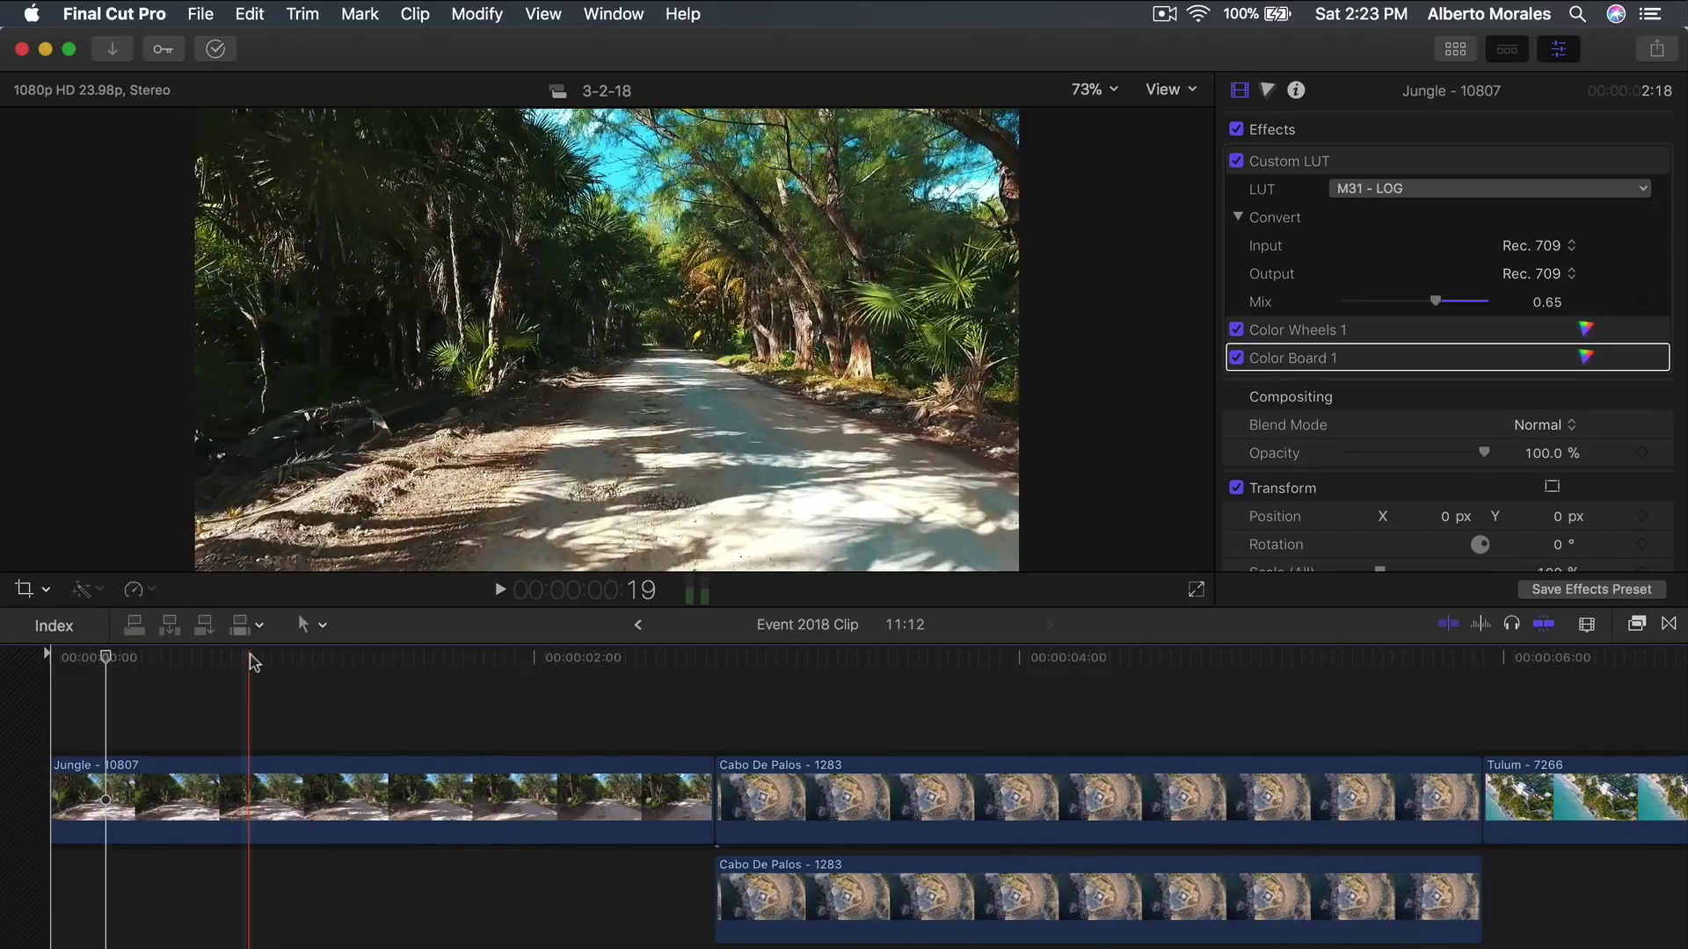
{"action": "left_click", "coordinate": [347, 796]}
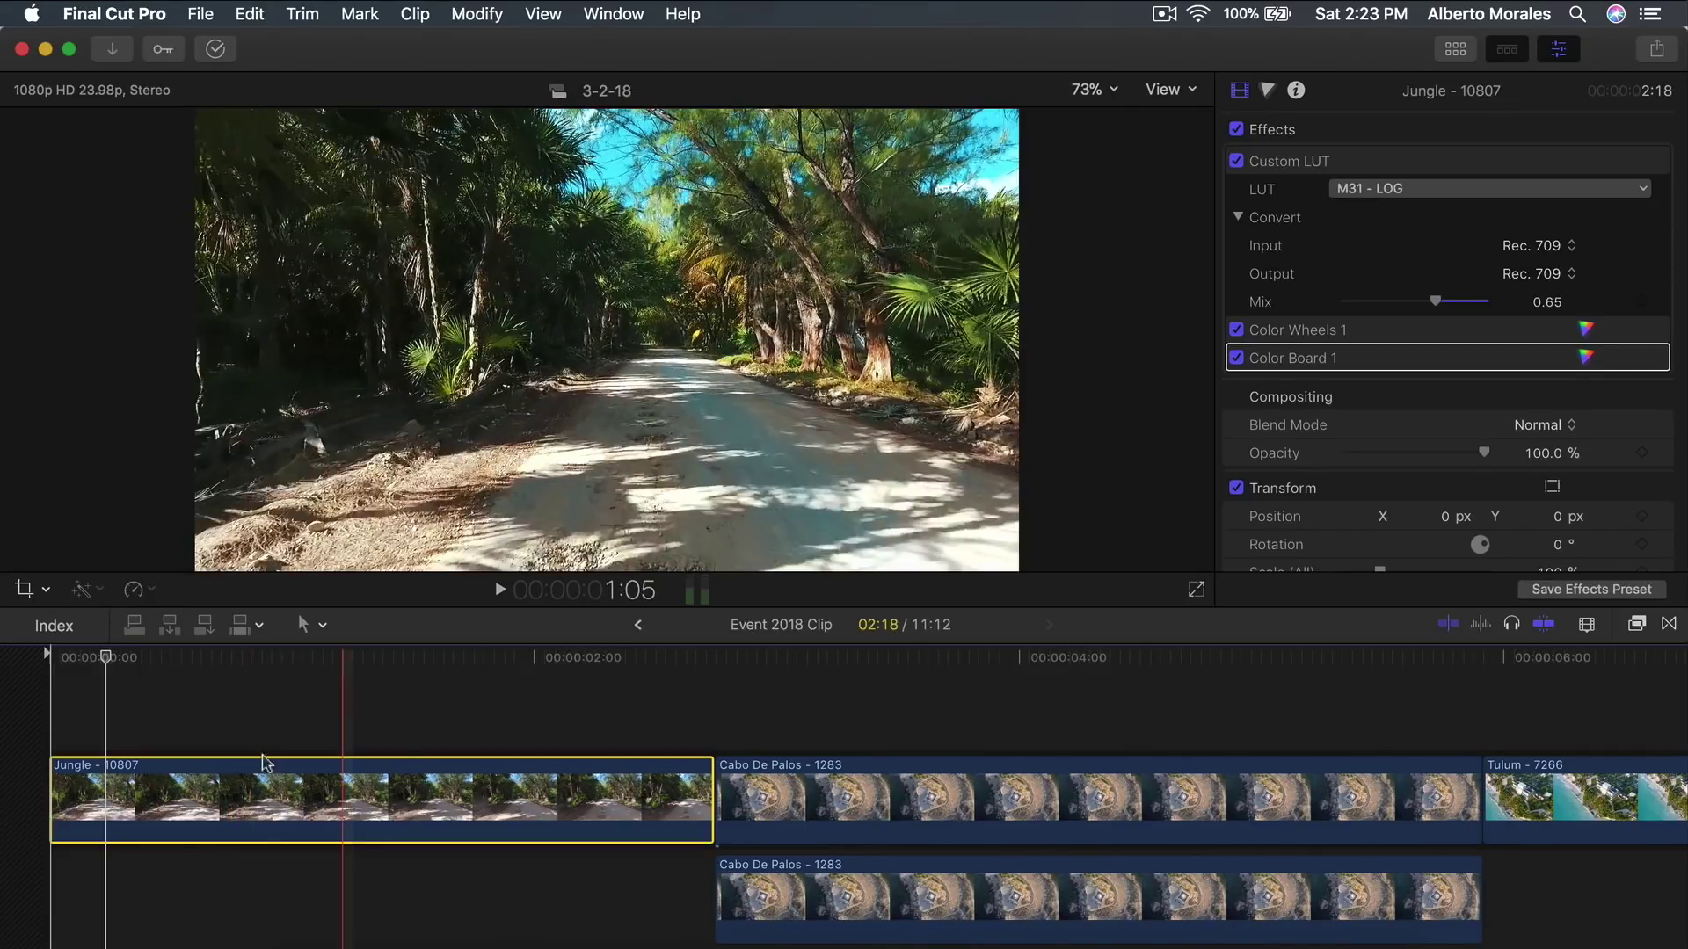
{"action": "scroll", "coordinate": [640, 799], "scroll_direction": "right", "scroll_amount": 2}
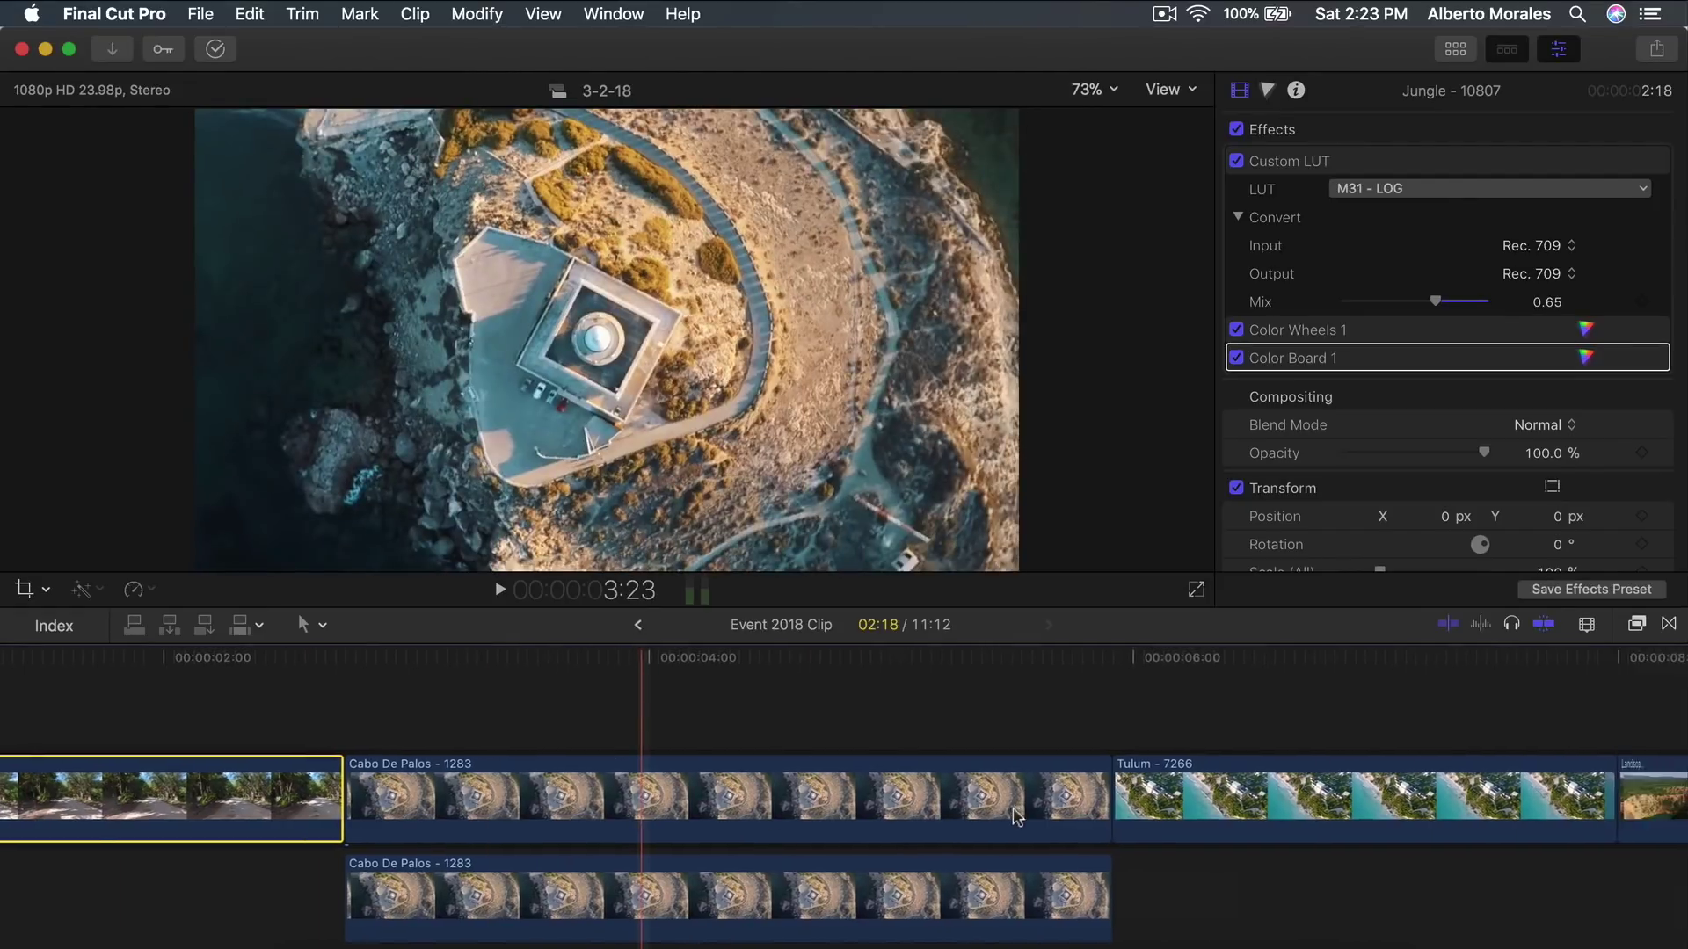
{"action": "scroll", "coordinate": [1015, 816], "scroll_direction": "left", "scroll_amount": 2}
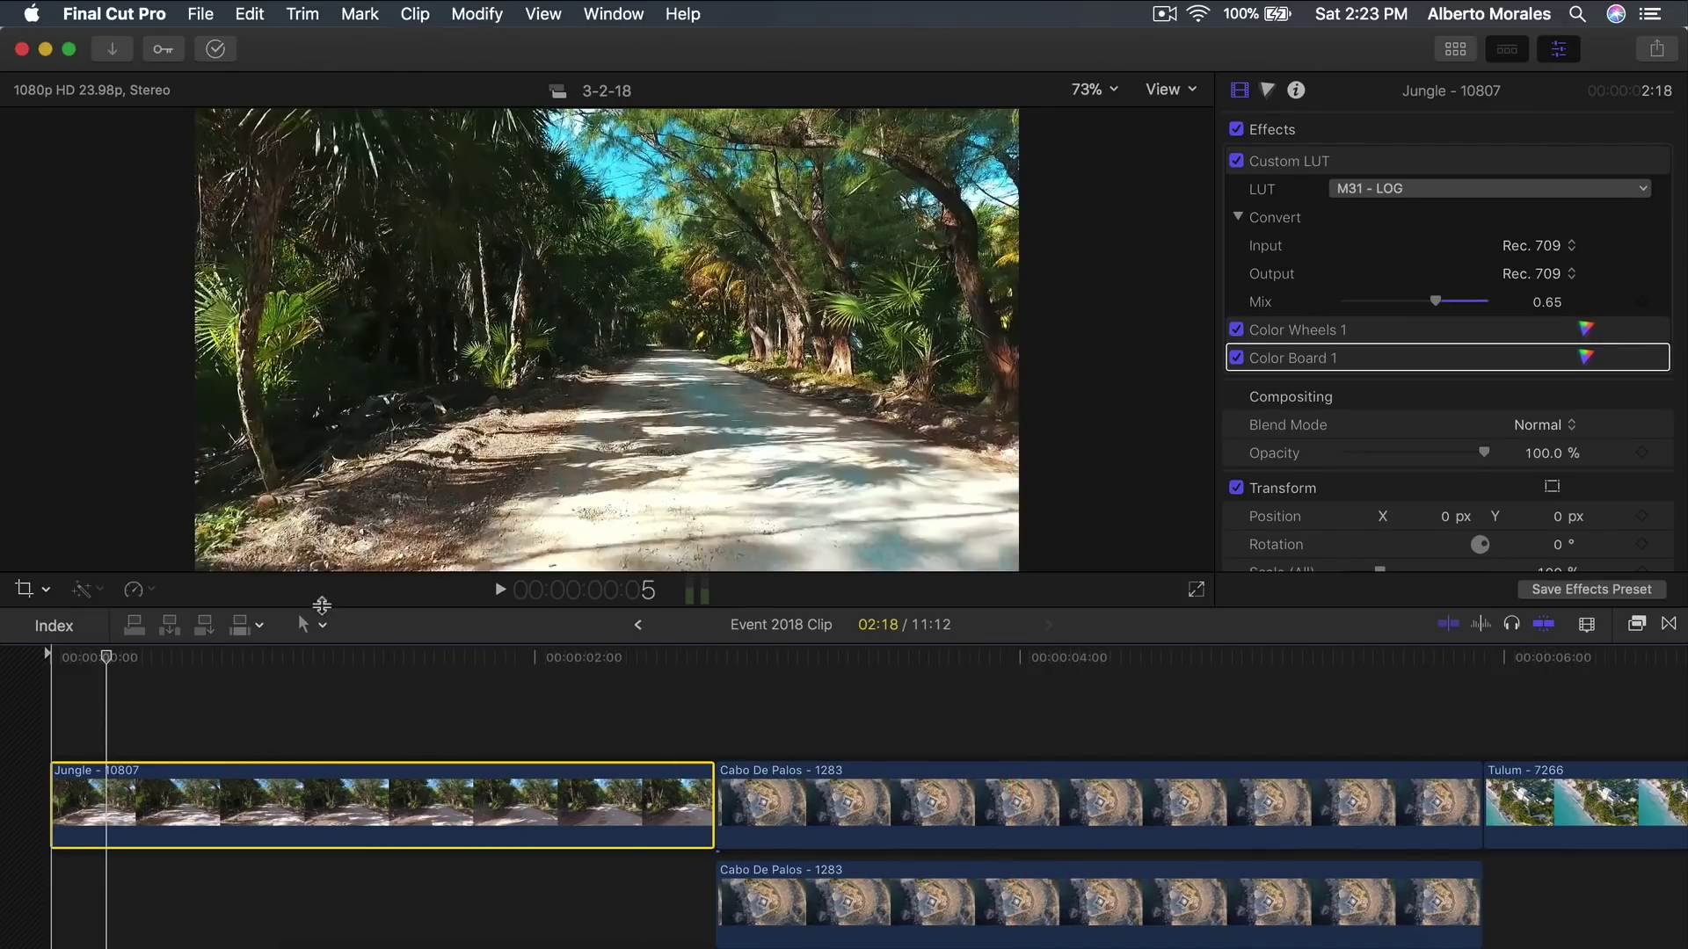
Delete the Custom LUT, Color Wheels 1 and Color Board 1 effects from the Jungle clip.
{"action": "left_click", "coordinate": [294, 660]}
{"action": "left_click", "coordinate": [1348, 163]}
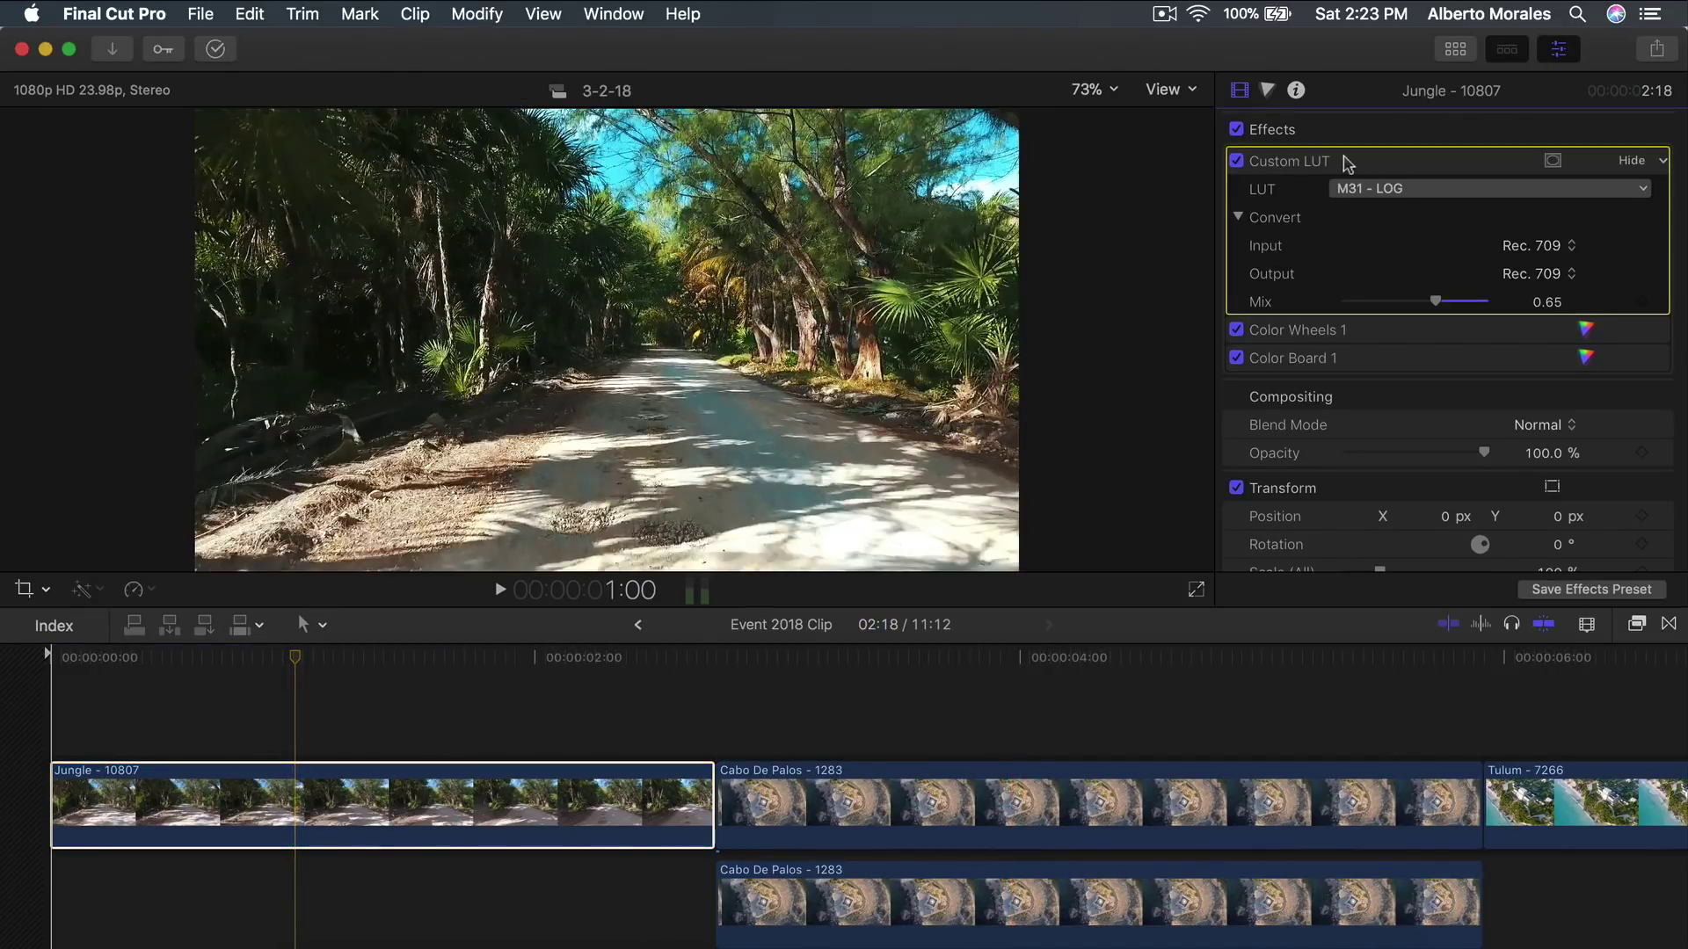
{"action": "key", "text": "Delete"}
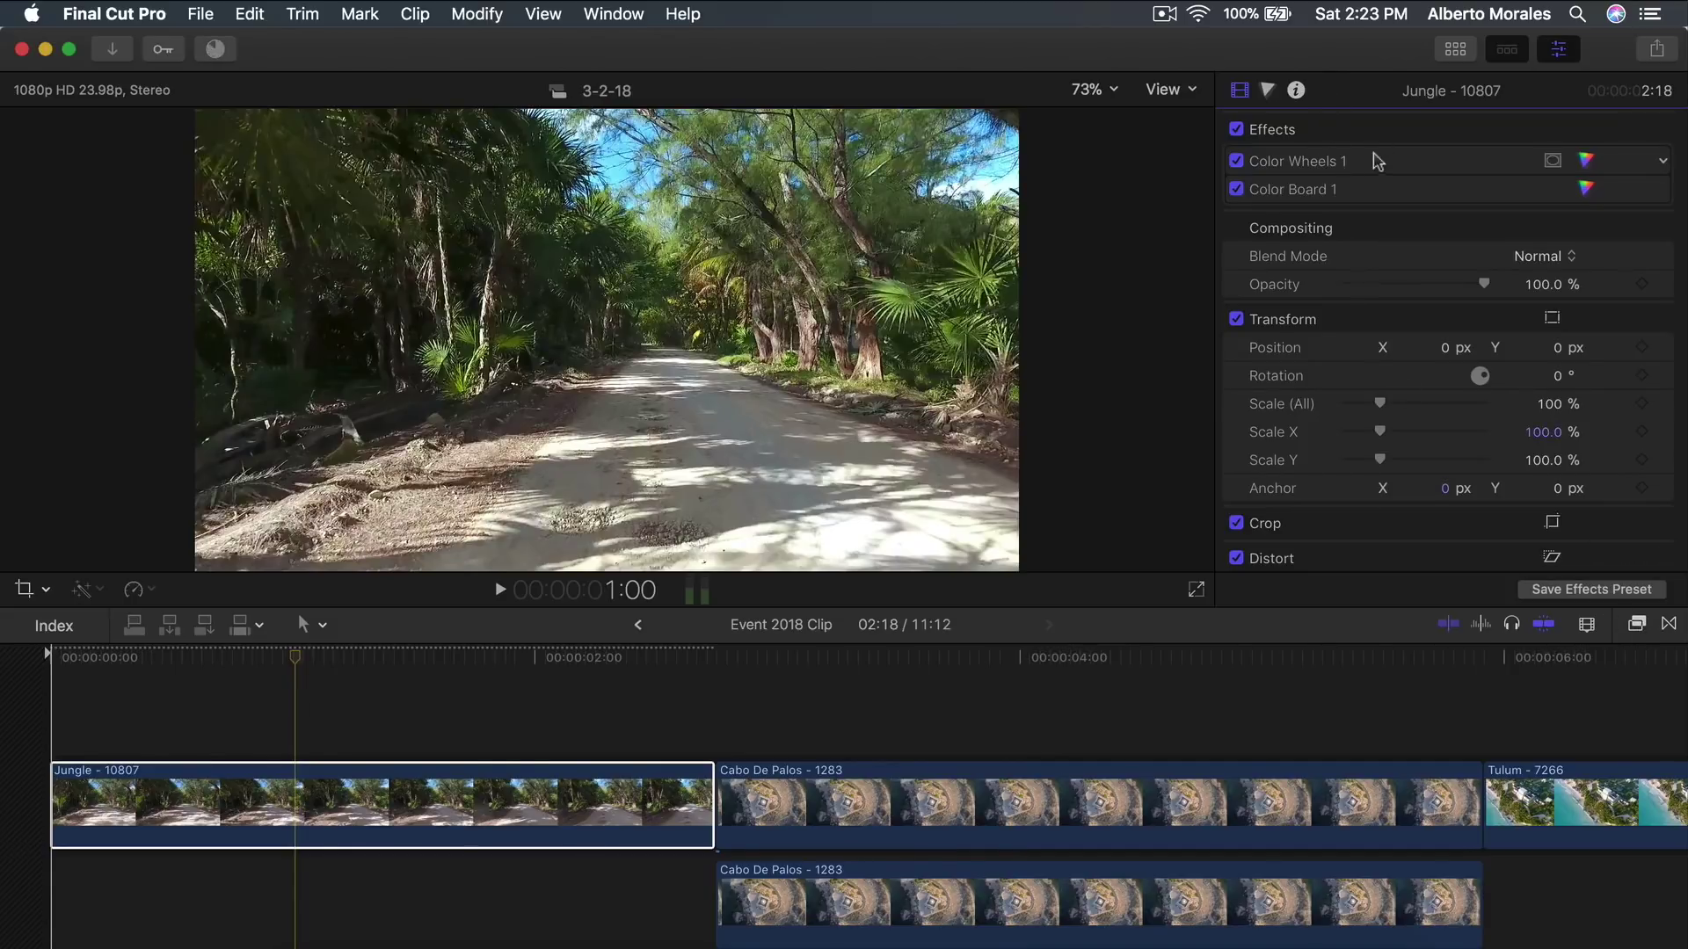
{"action": "left_click", "coordinate": [1405, 164]}
{"action": "key", "text": "Delete"}
{"action": "key", "text": "Delete"}
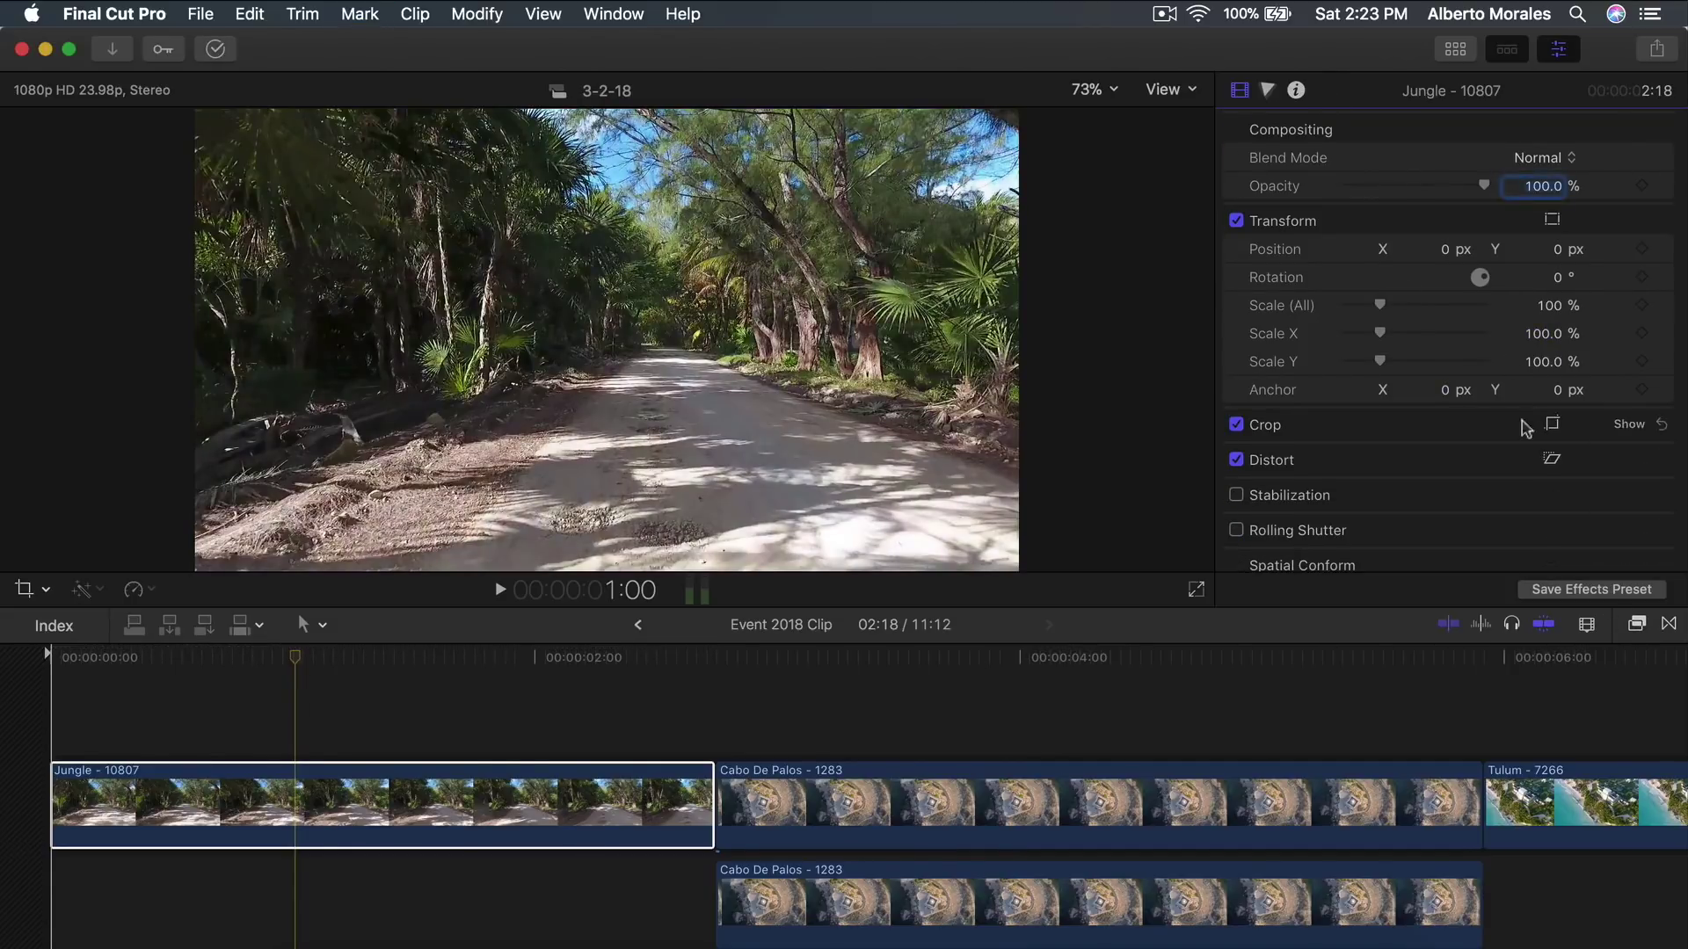
Reselect the Jungle clip, play it from the start, and park the playhead at 1:15.
{"action": "left_click", "coordinate": [306, 754]}
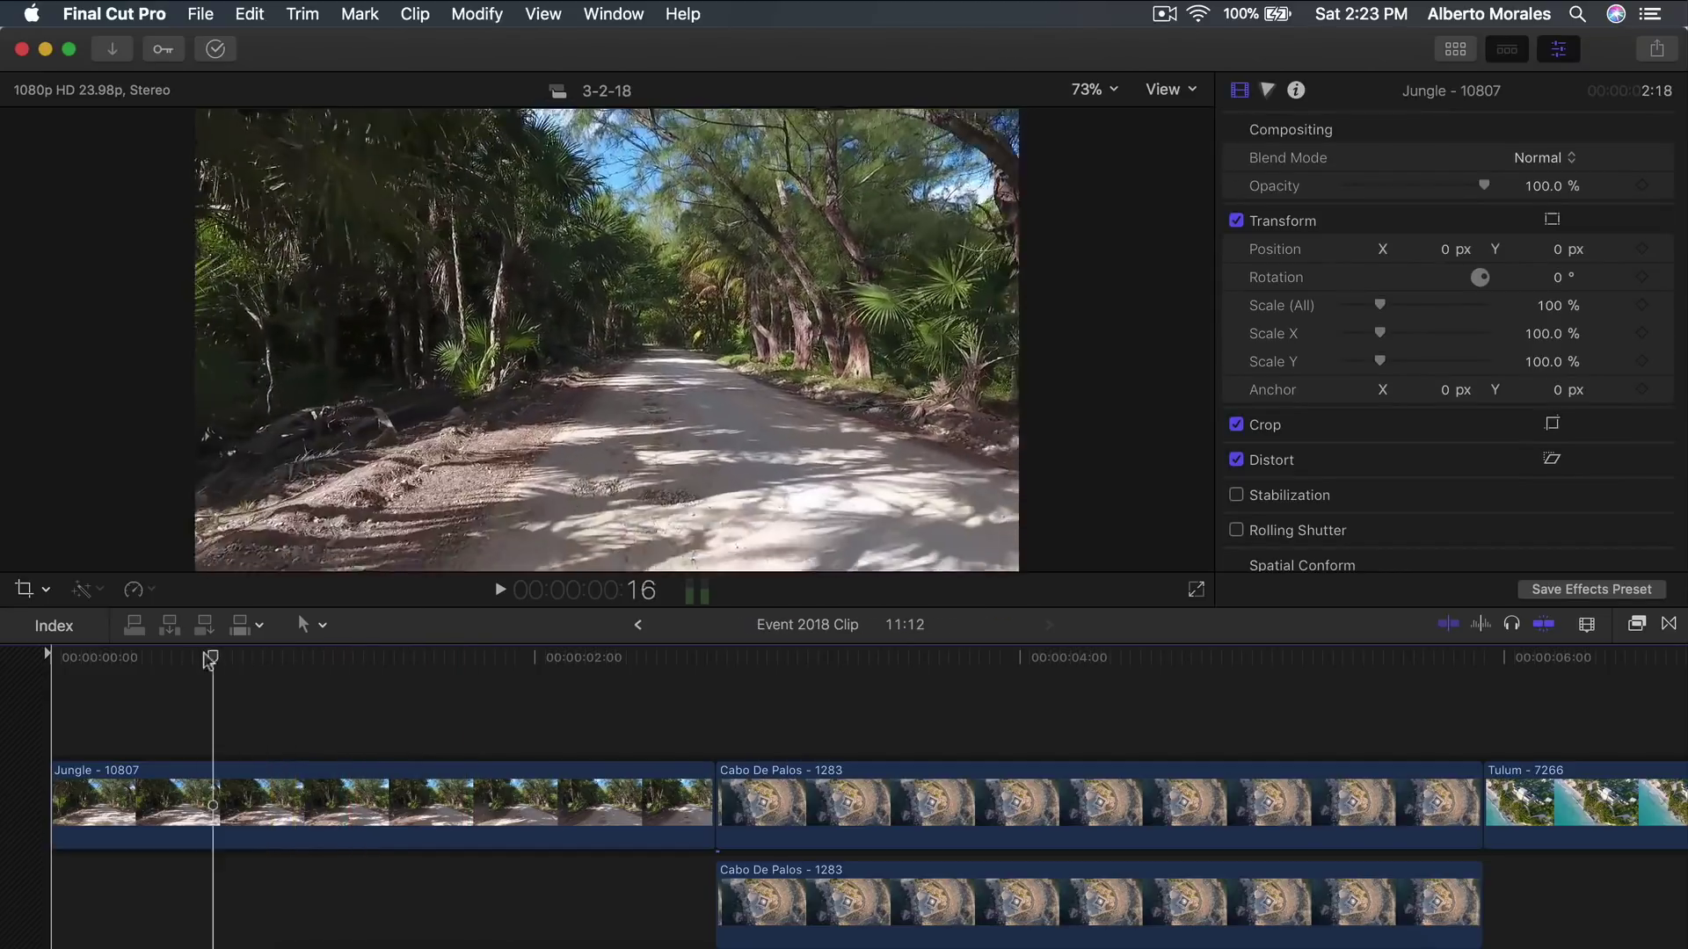
{"action": "left_click", "coordinate": [354, 658]}
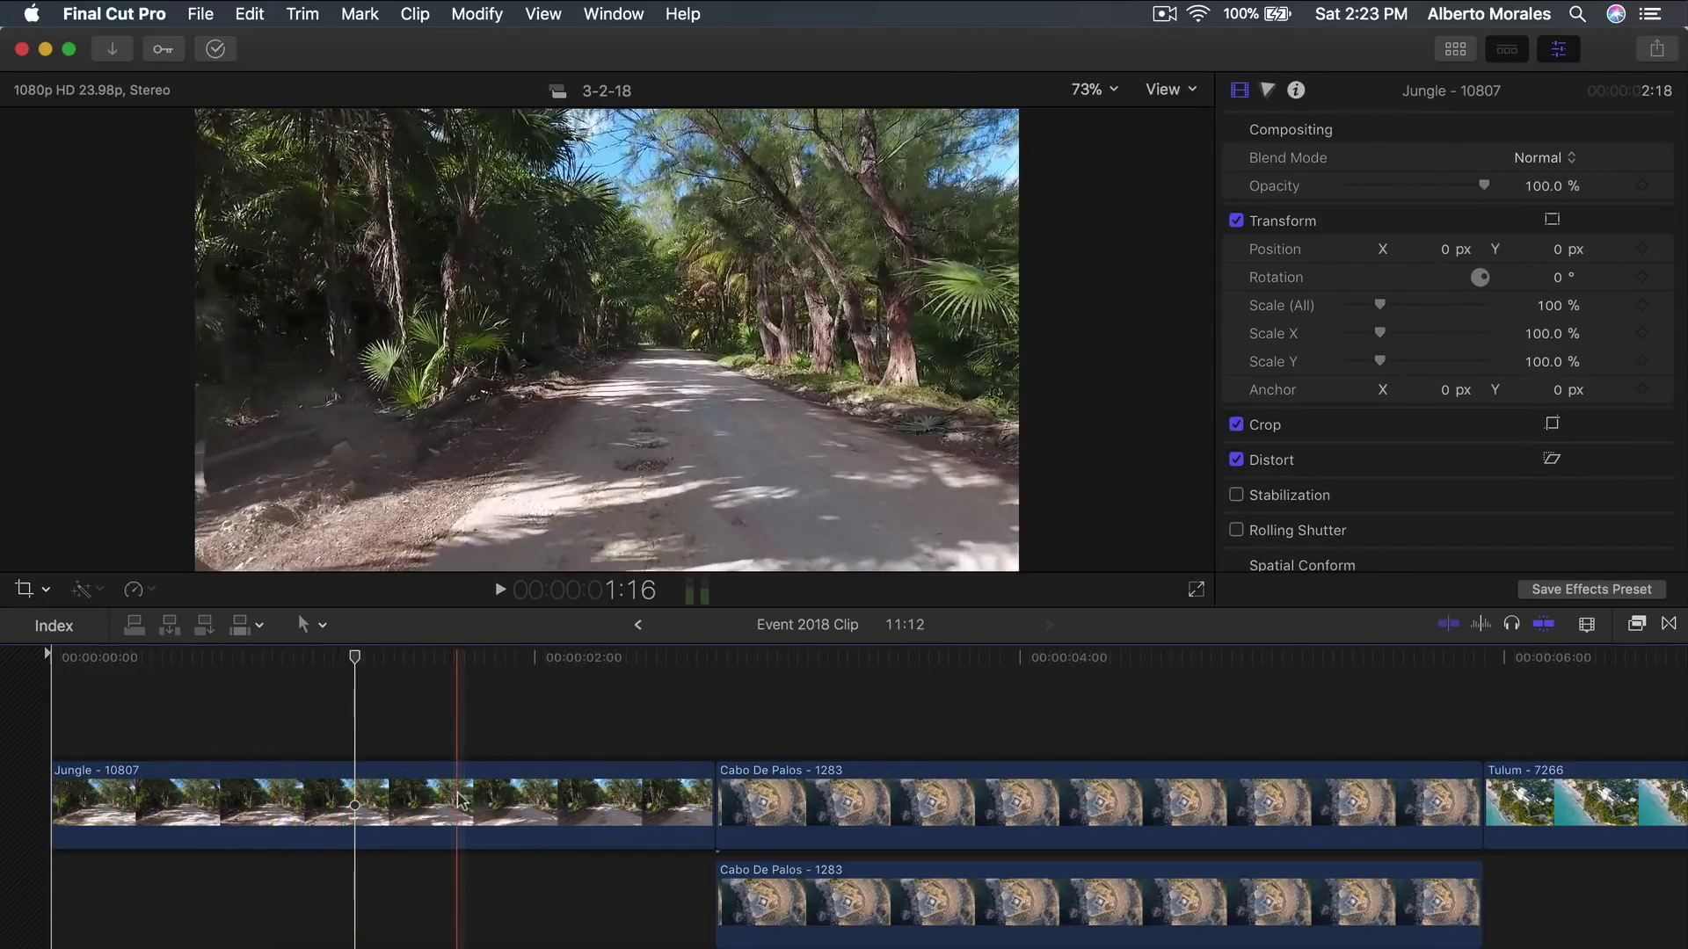
{"action": "left_click", "coordinate": [458, 800]}
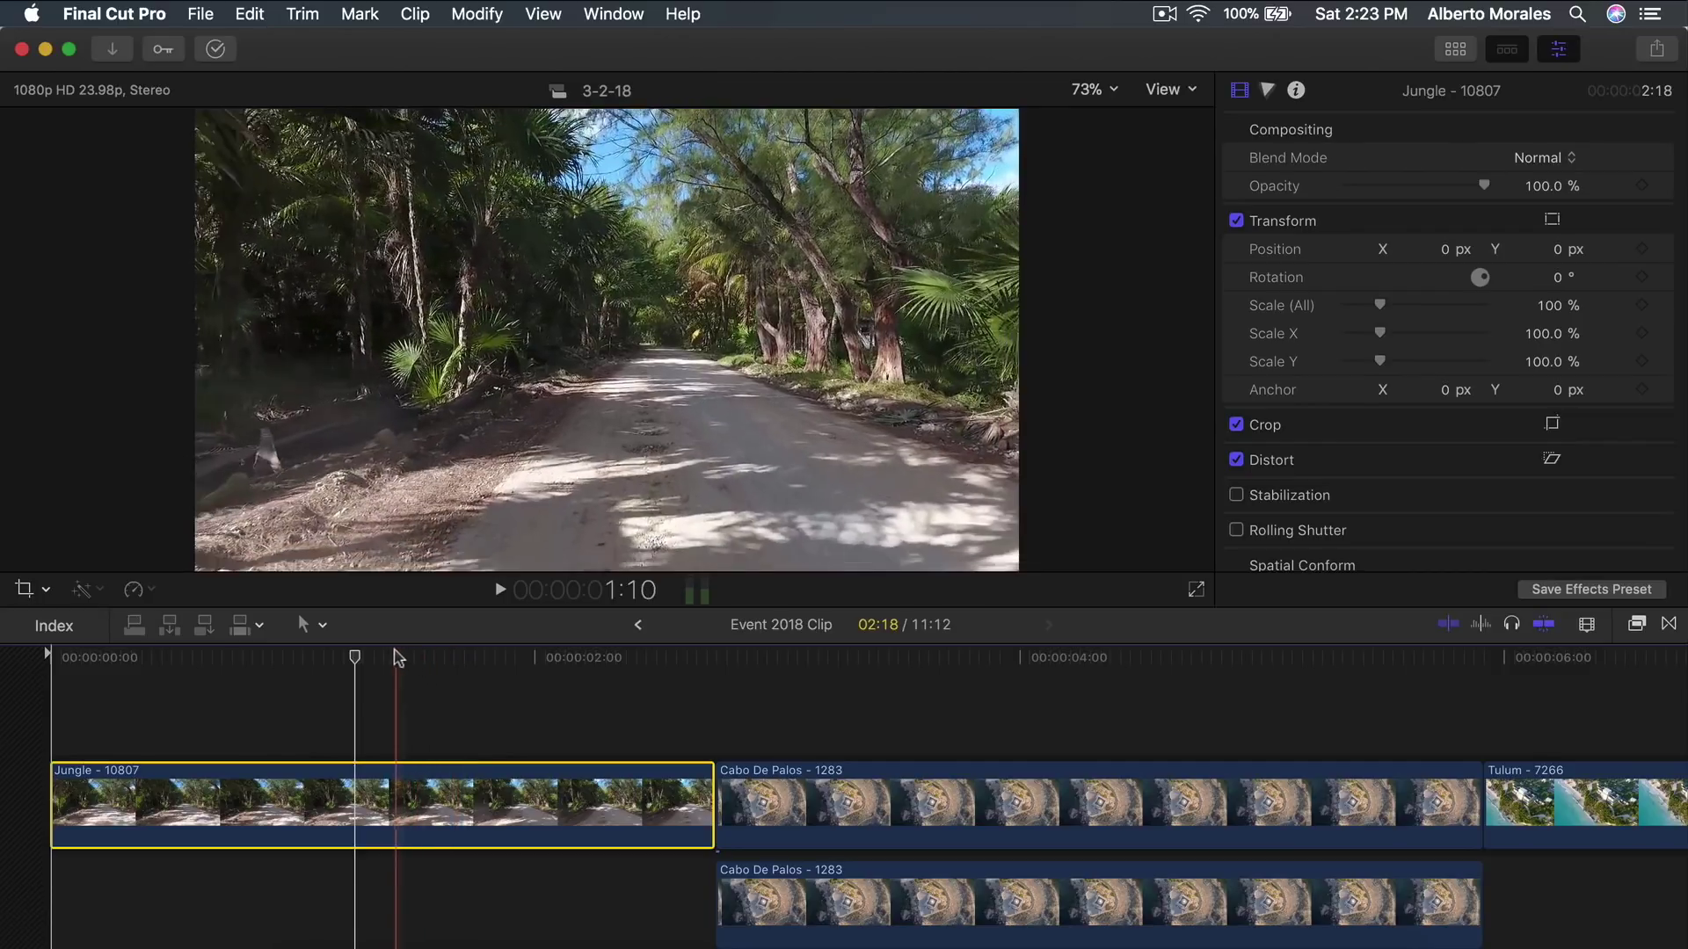
{"action": "key", "text": "Home"}
{"action": "key", "text": "space"}
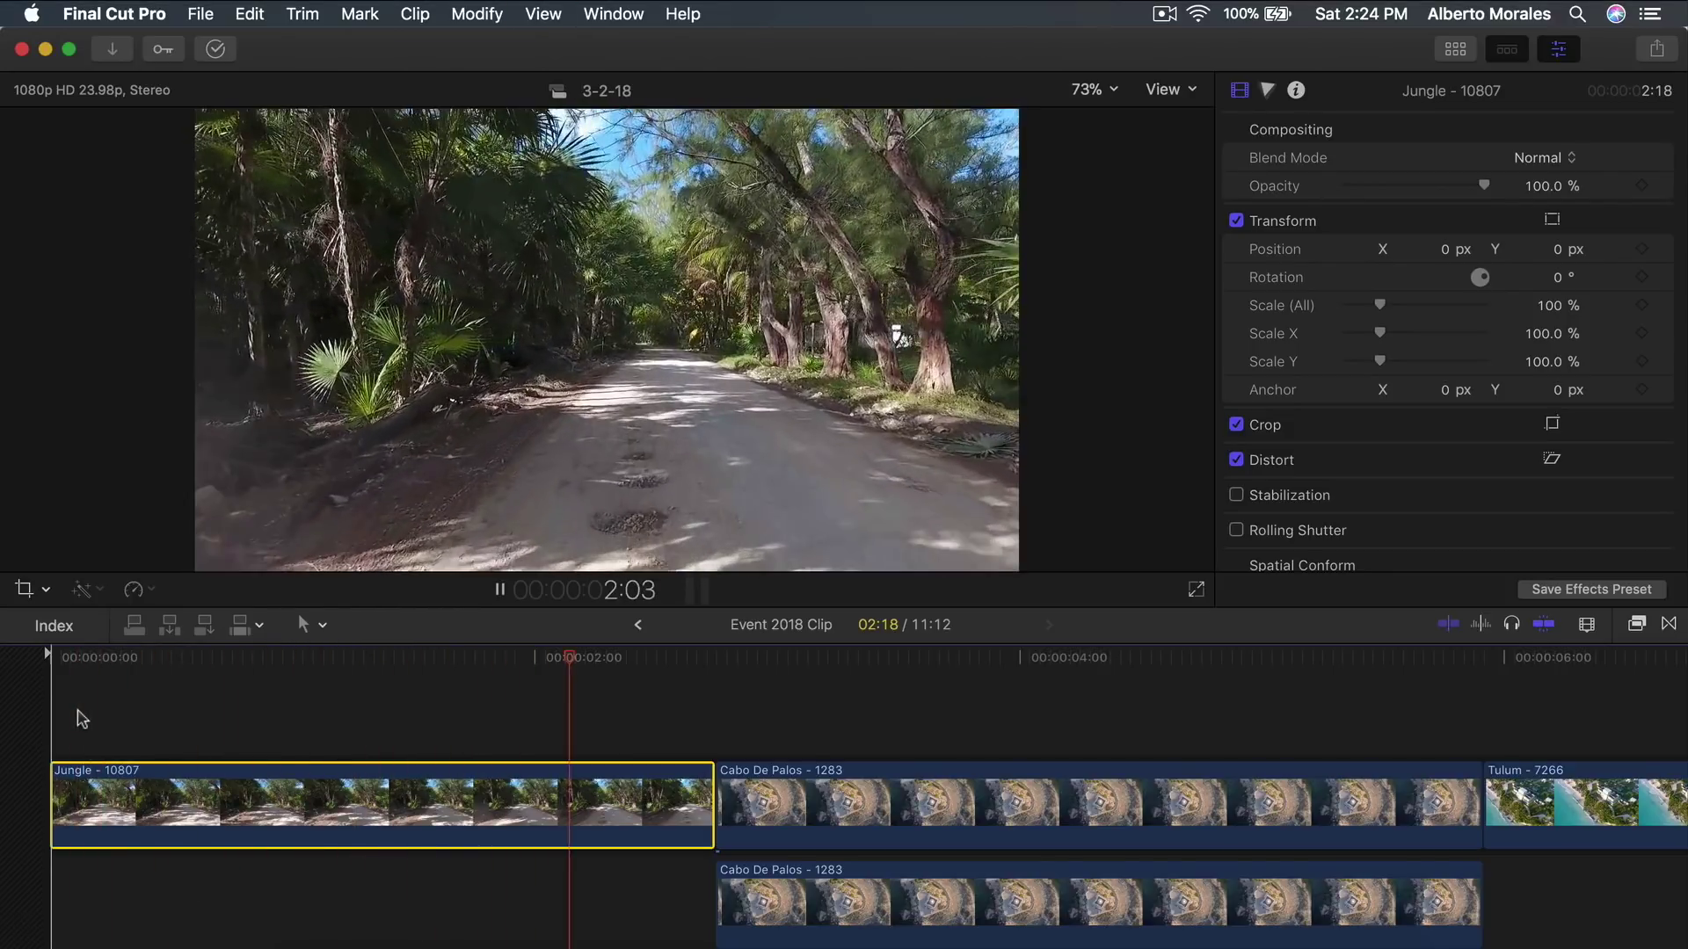
{"action": "key", "text": "space"}
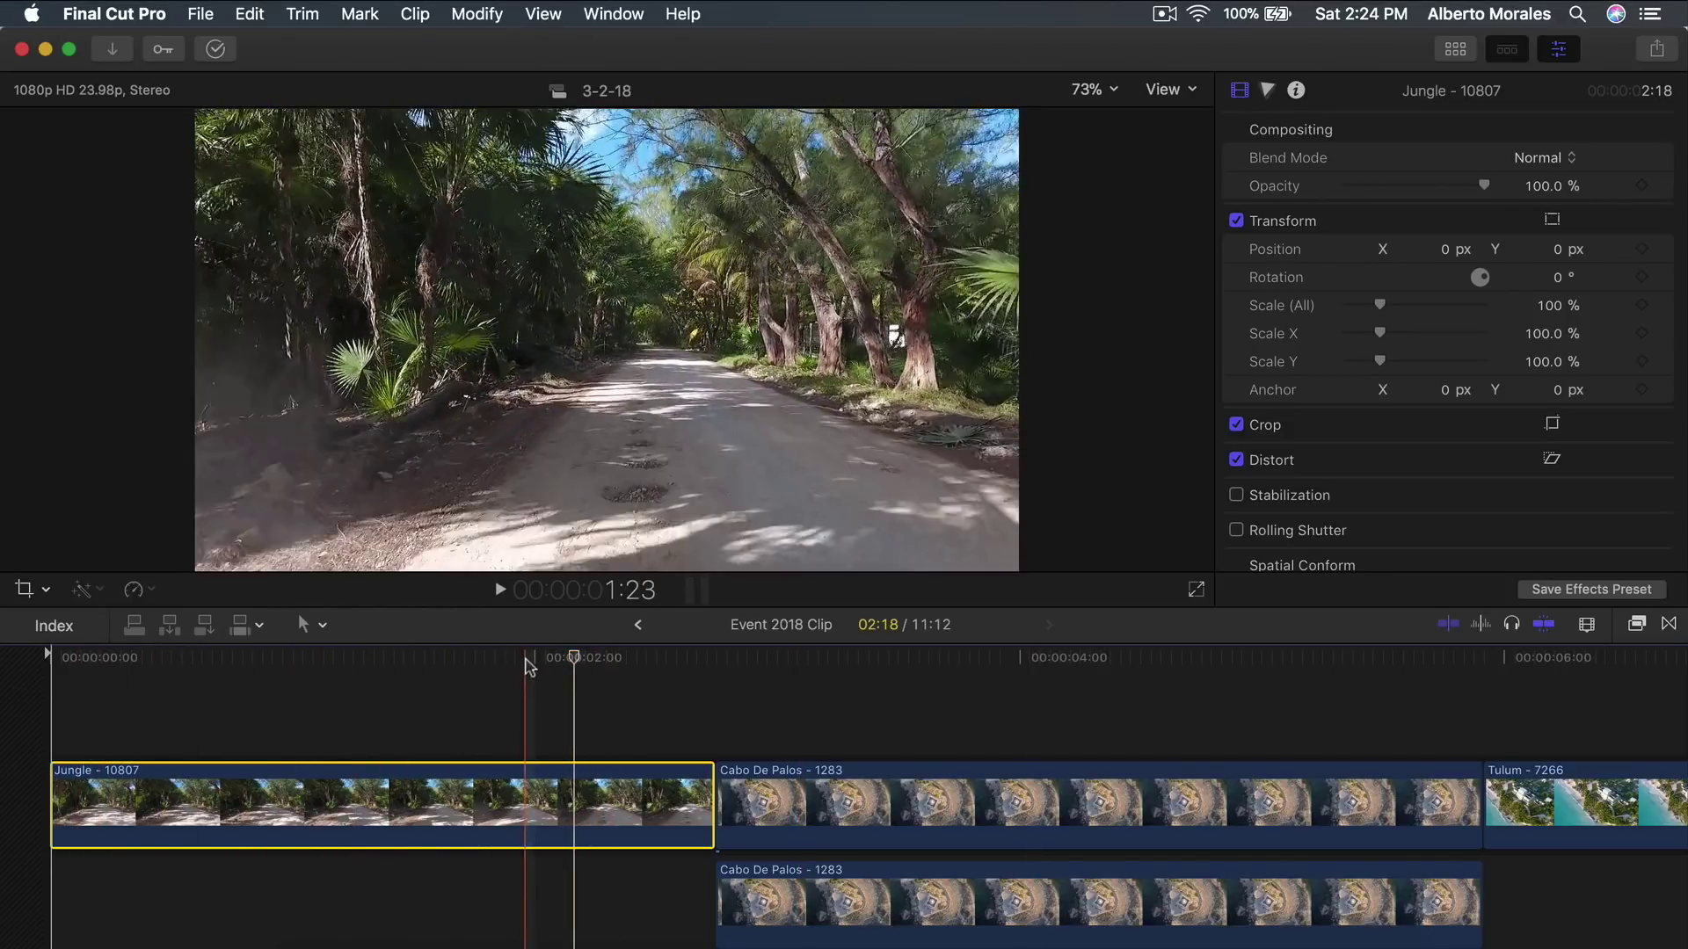
{"action": "left_click", "coordinate": [406, 659]}
{"action": "left_click", "coordinate": [445, 659]}
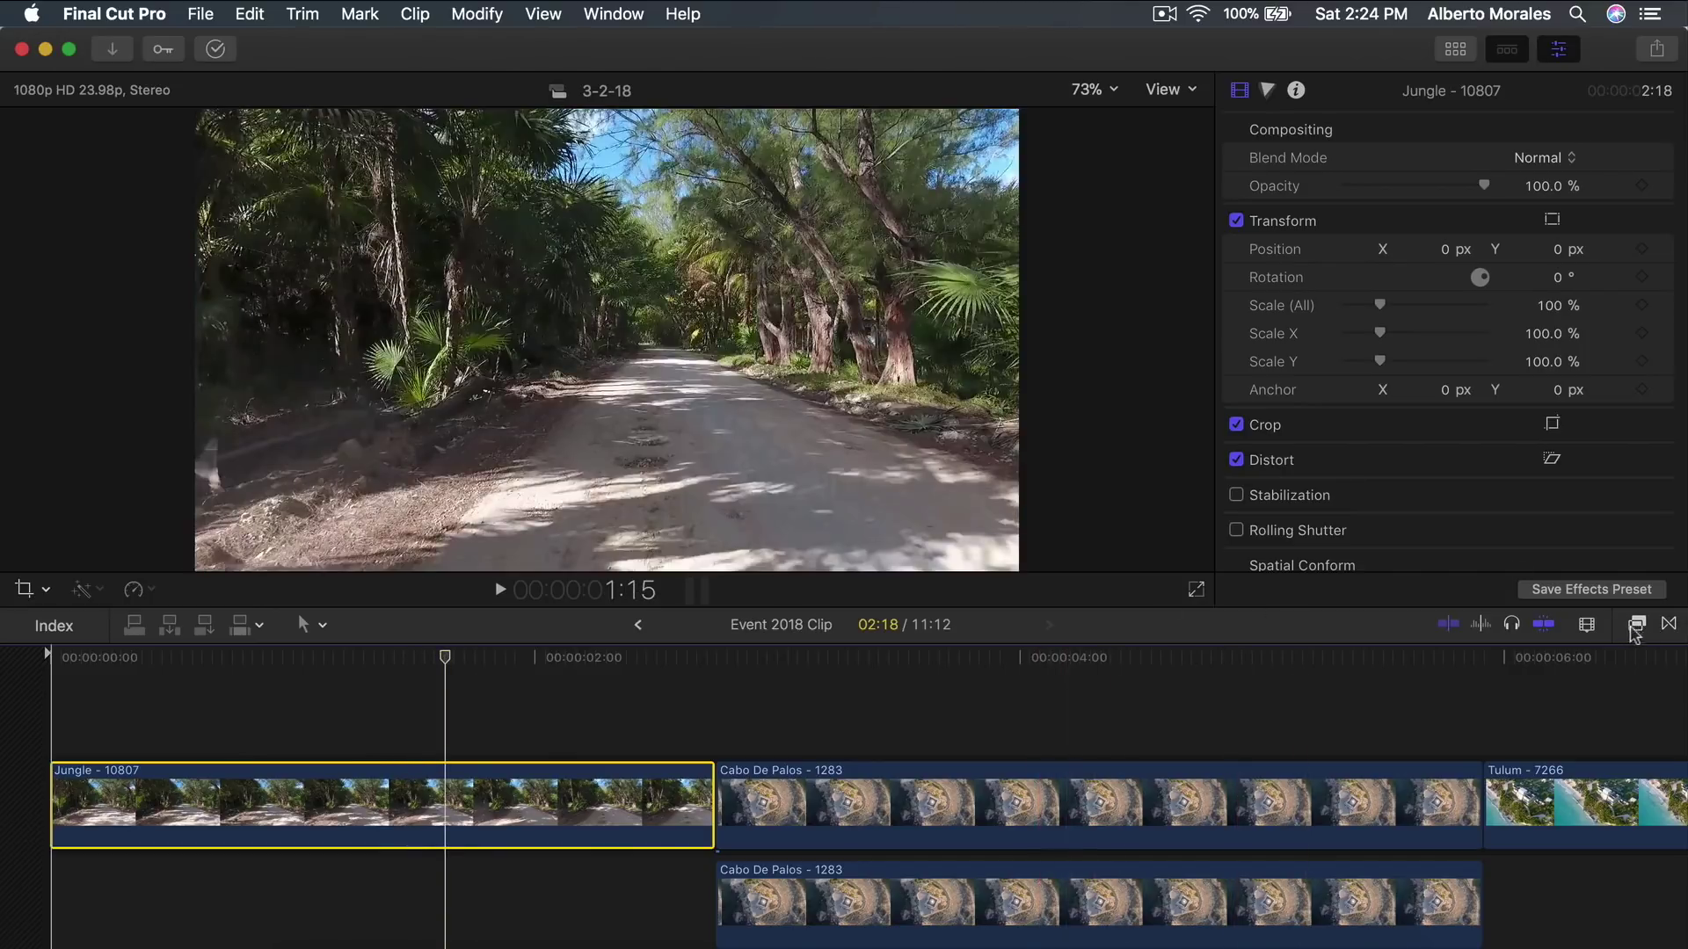
Drag a Custom LUT effect from the Effects browser onto the Jungle clip and list its available LUTs.
{"action": "left_click", "coordinate": [1636, 625]}
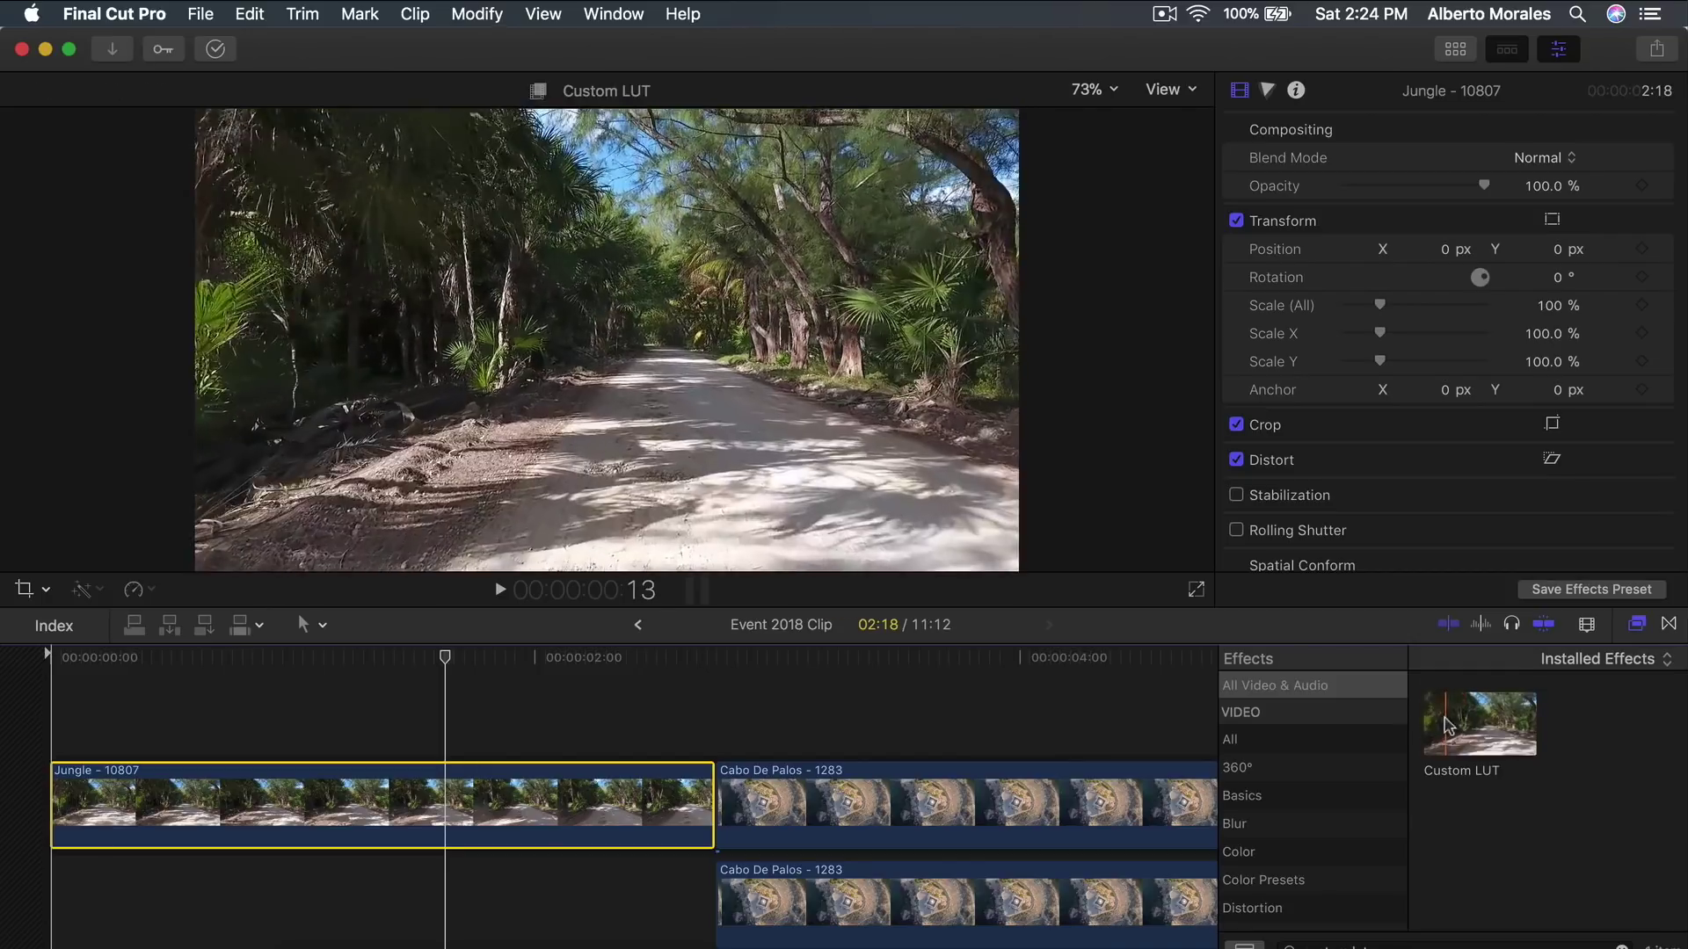
{"action": "left_click", "coordinate": [1462, 737]}
{"action": "left_click_drag", "start_coordinate": [1462, 737], "coordinate": [378, 799]}
{"action": "left_click", "coordinate": [1637, 625]}
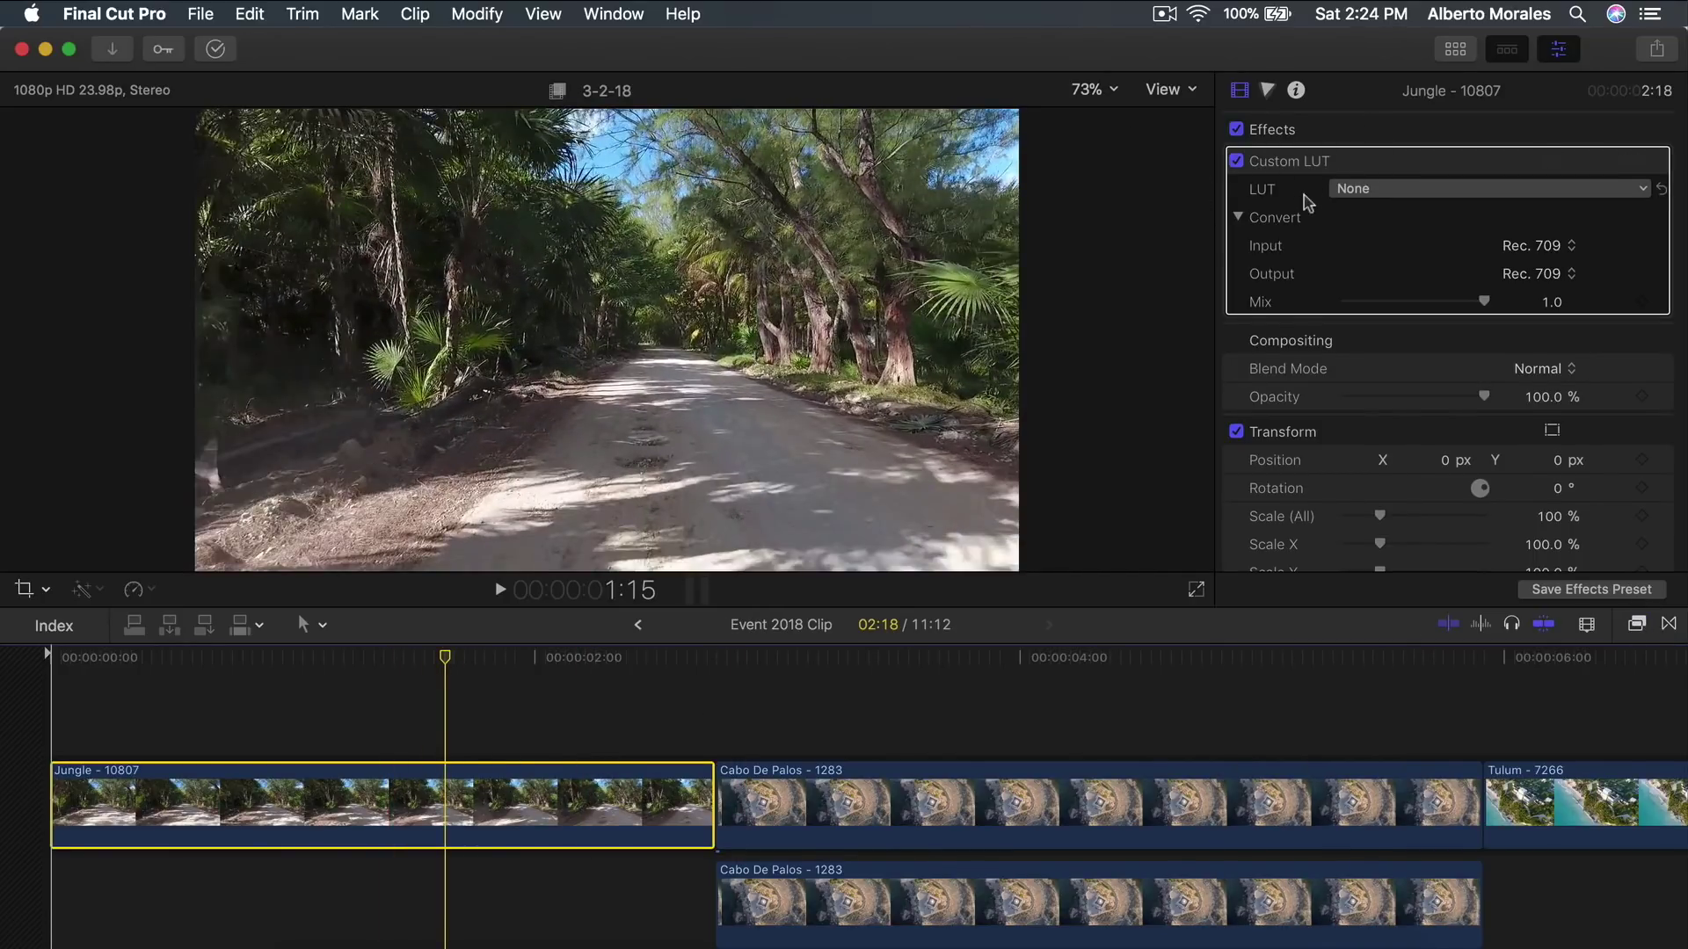
{"action": "left_click", "coordinate": [1368, 195]}
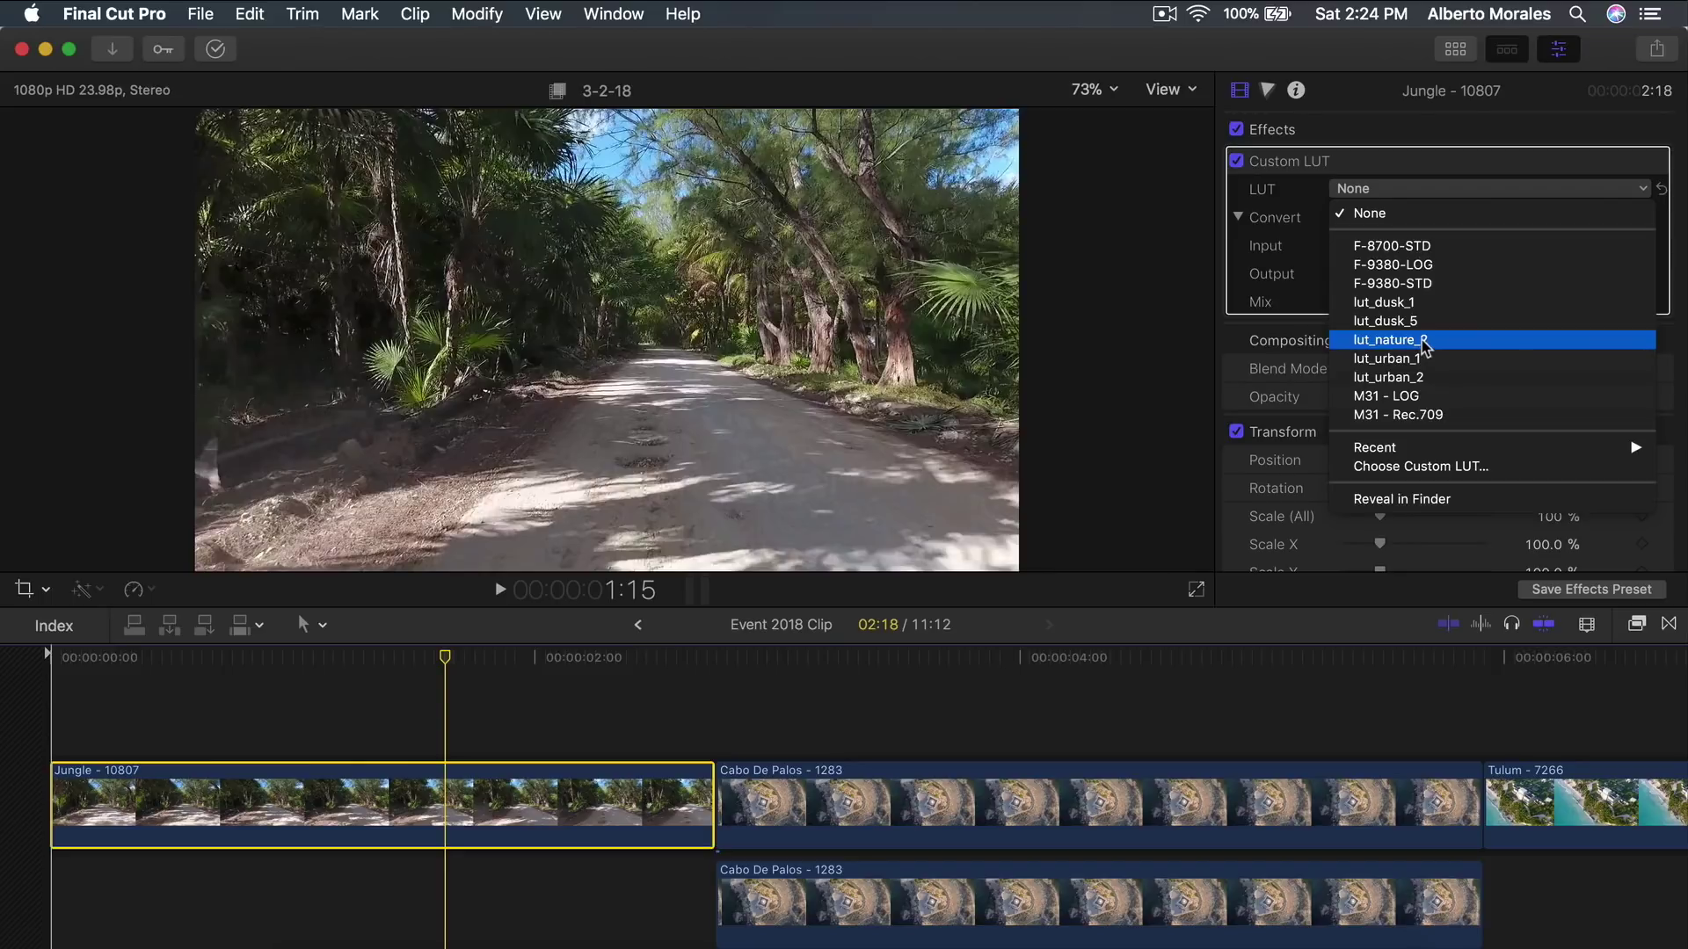
{"action": "mouse_move", "coordinate": [1409, 450]}
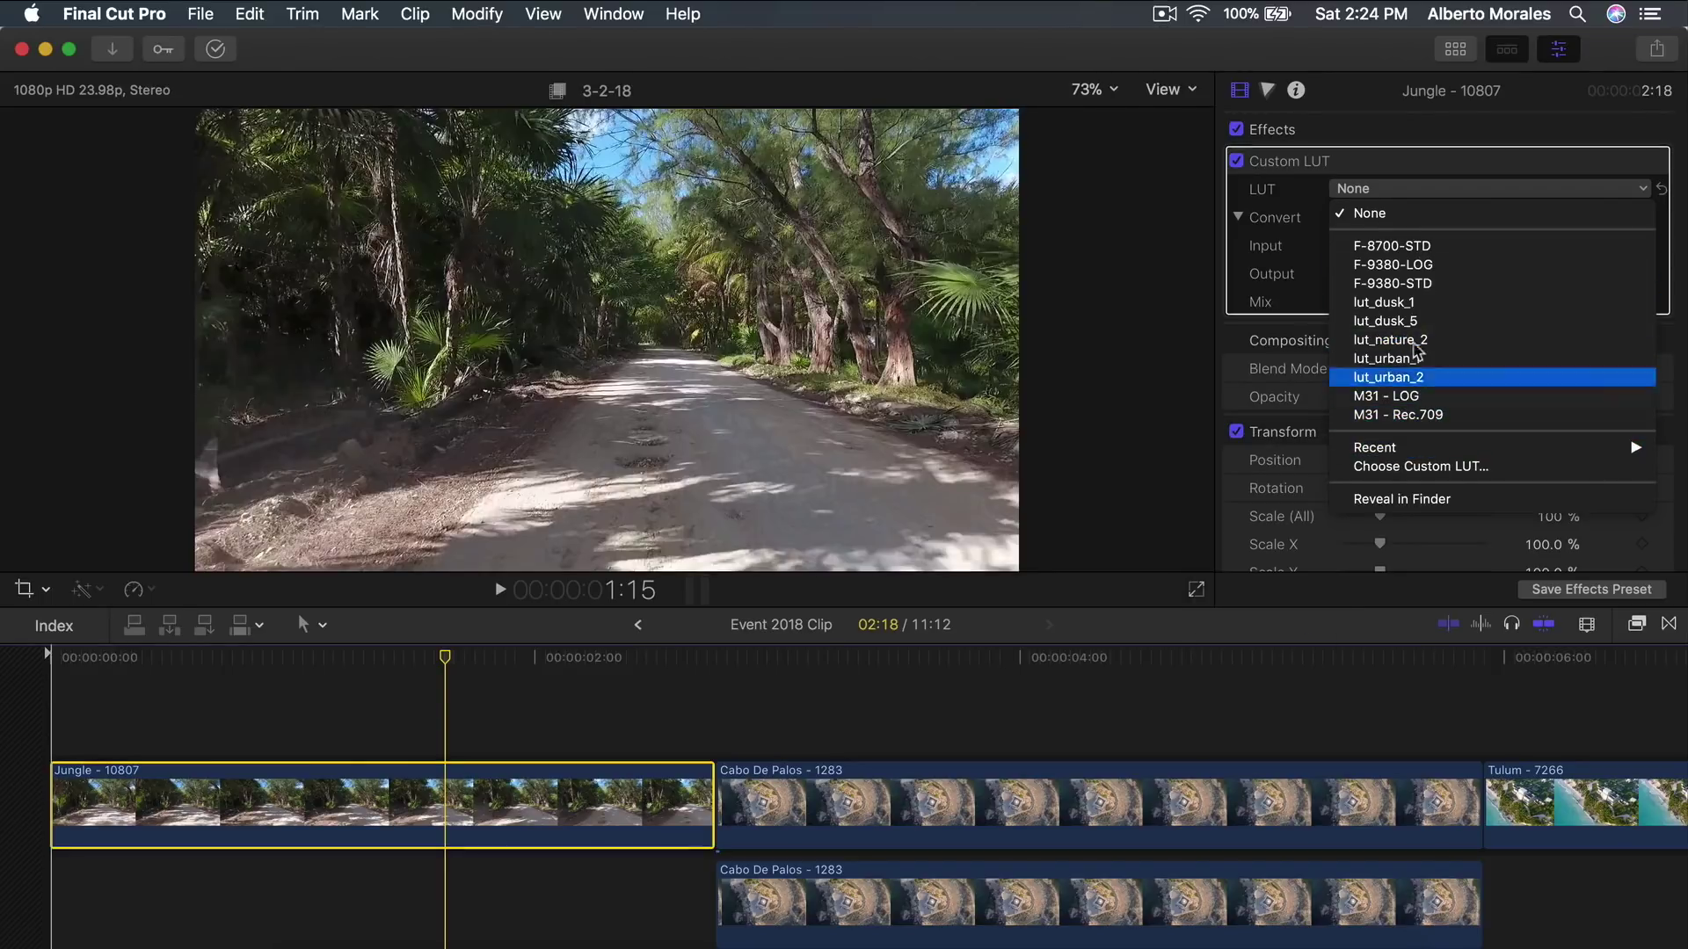
{"action": "left_click", "coordinate": [1421, 467]}
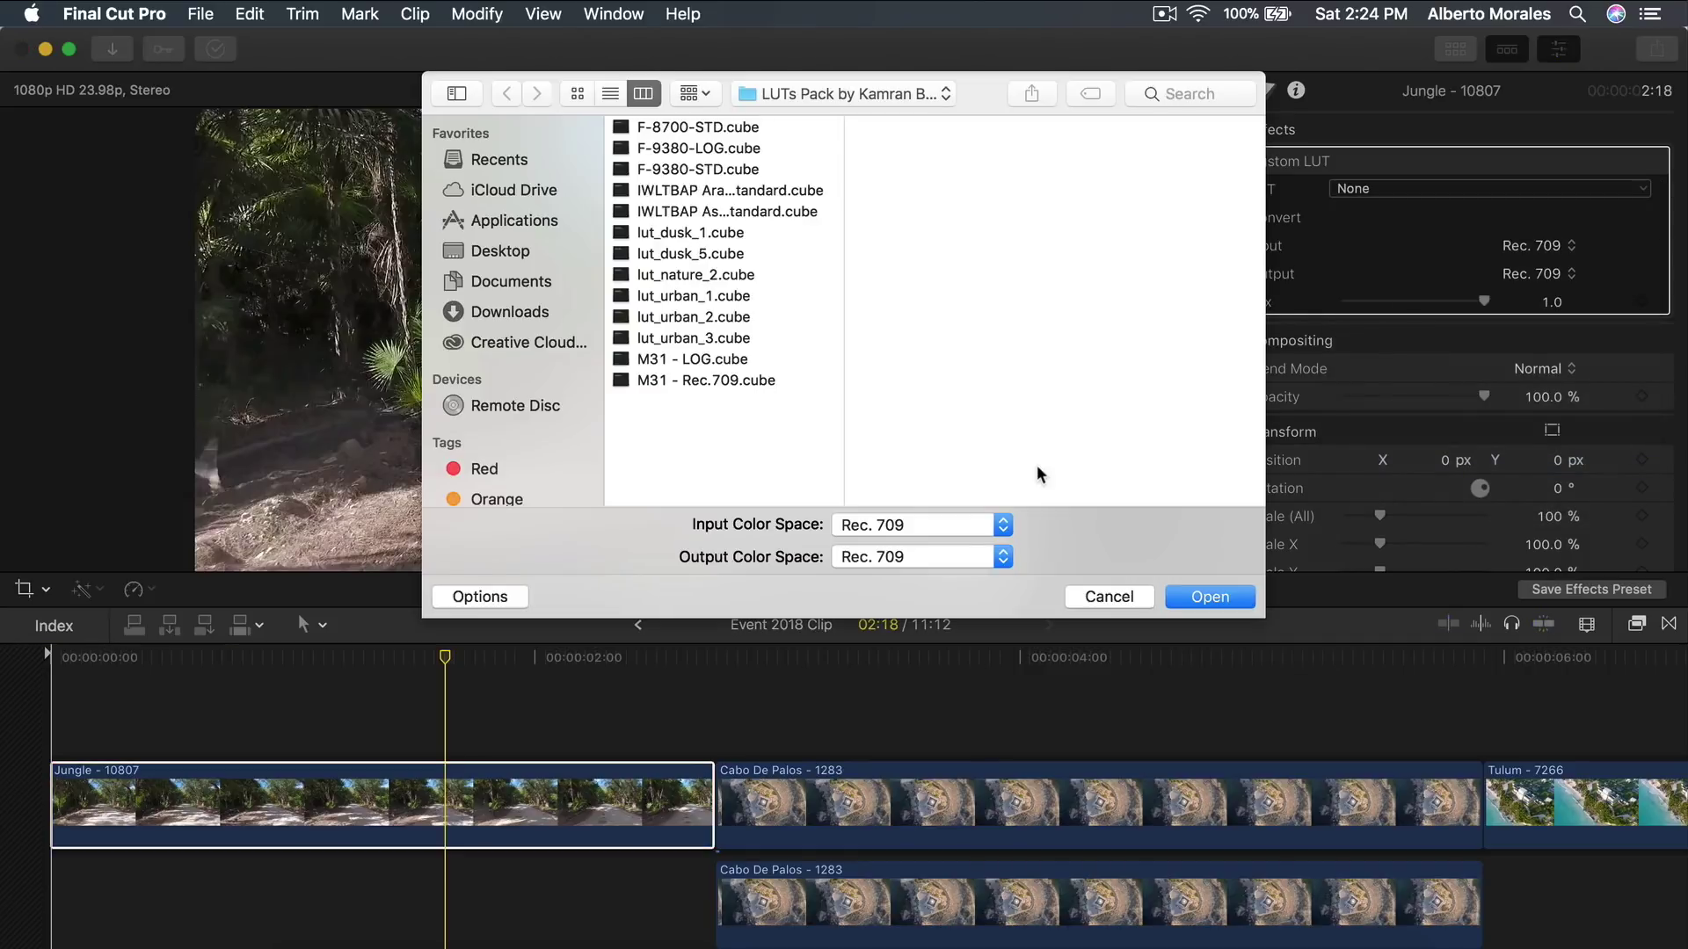
{"action": "left_click", "coordinate": [517, 311]}
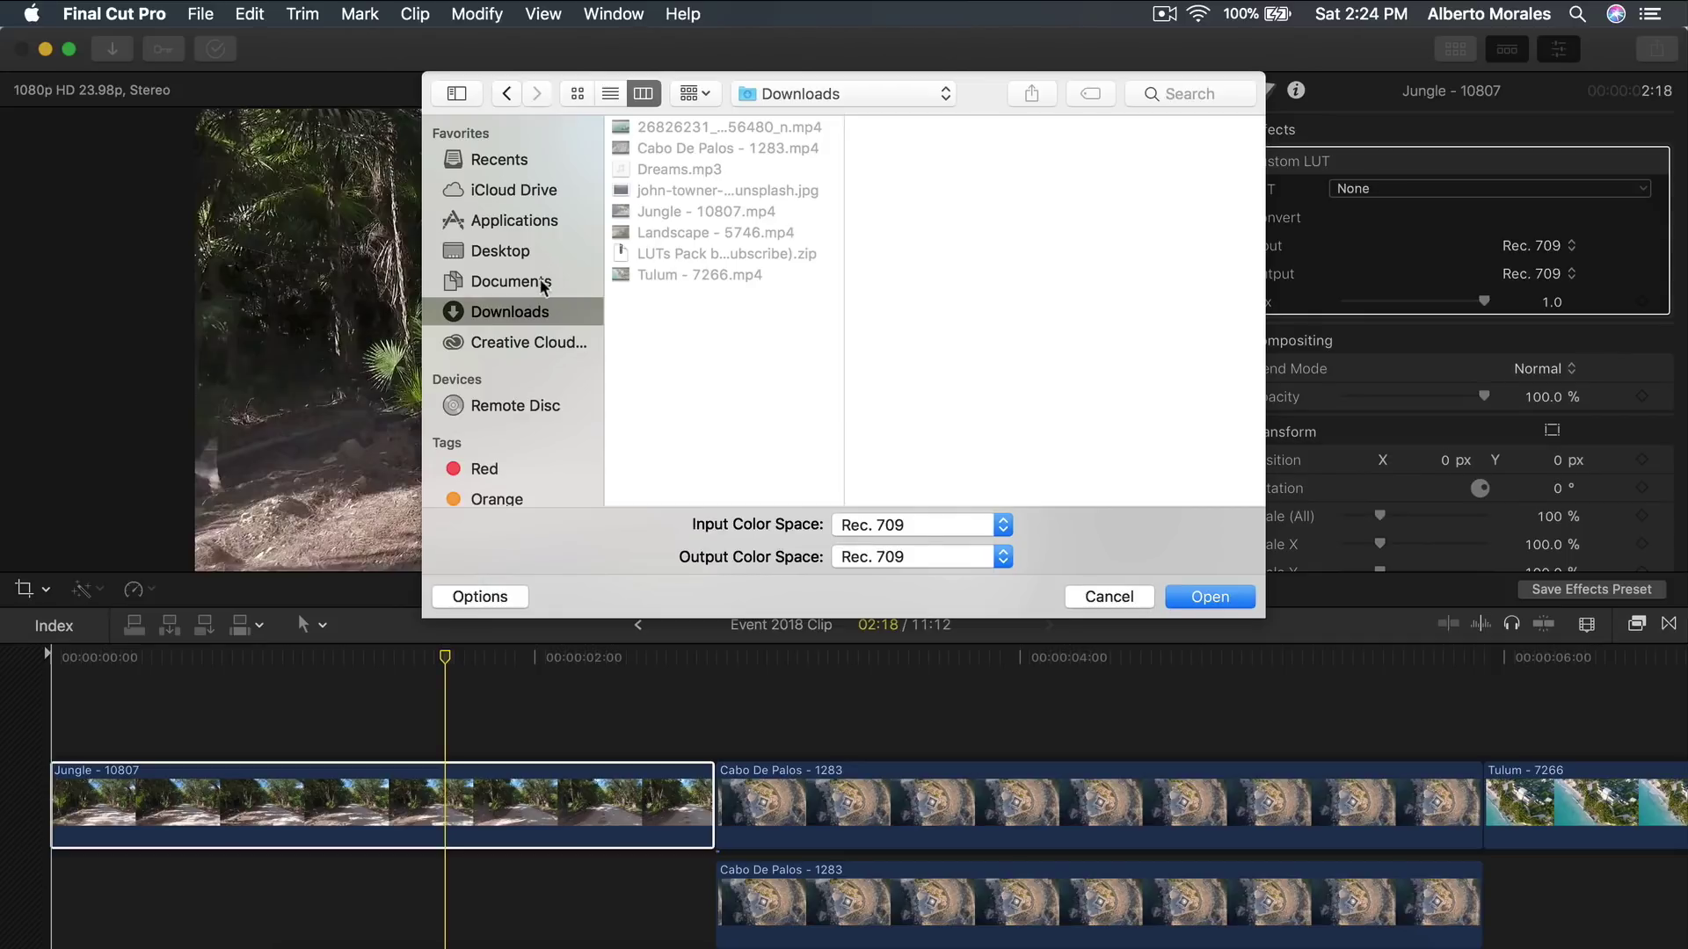
{"action": "left_click", "coordinate": [535, 249]}
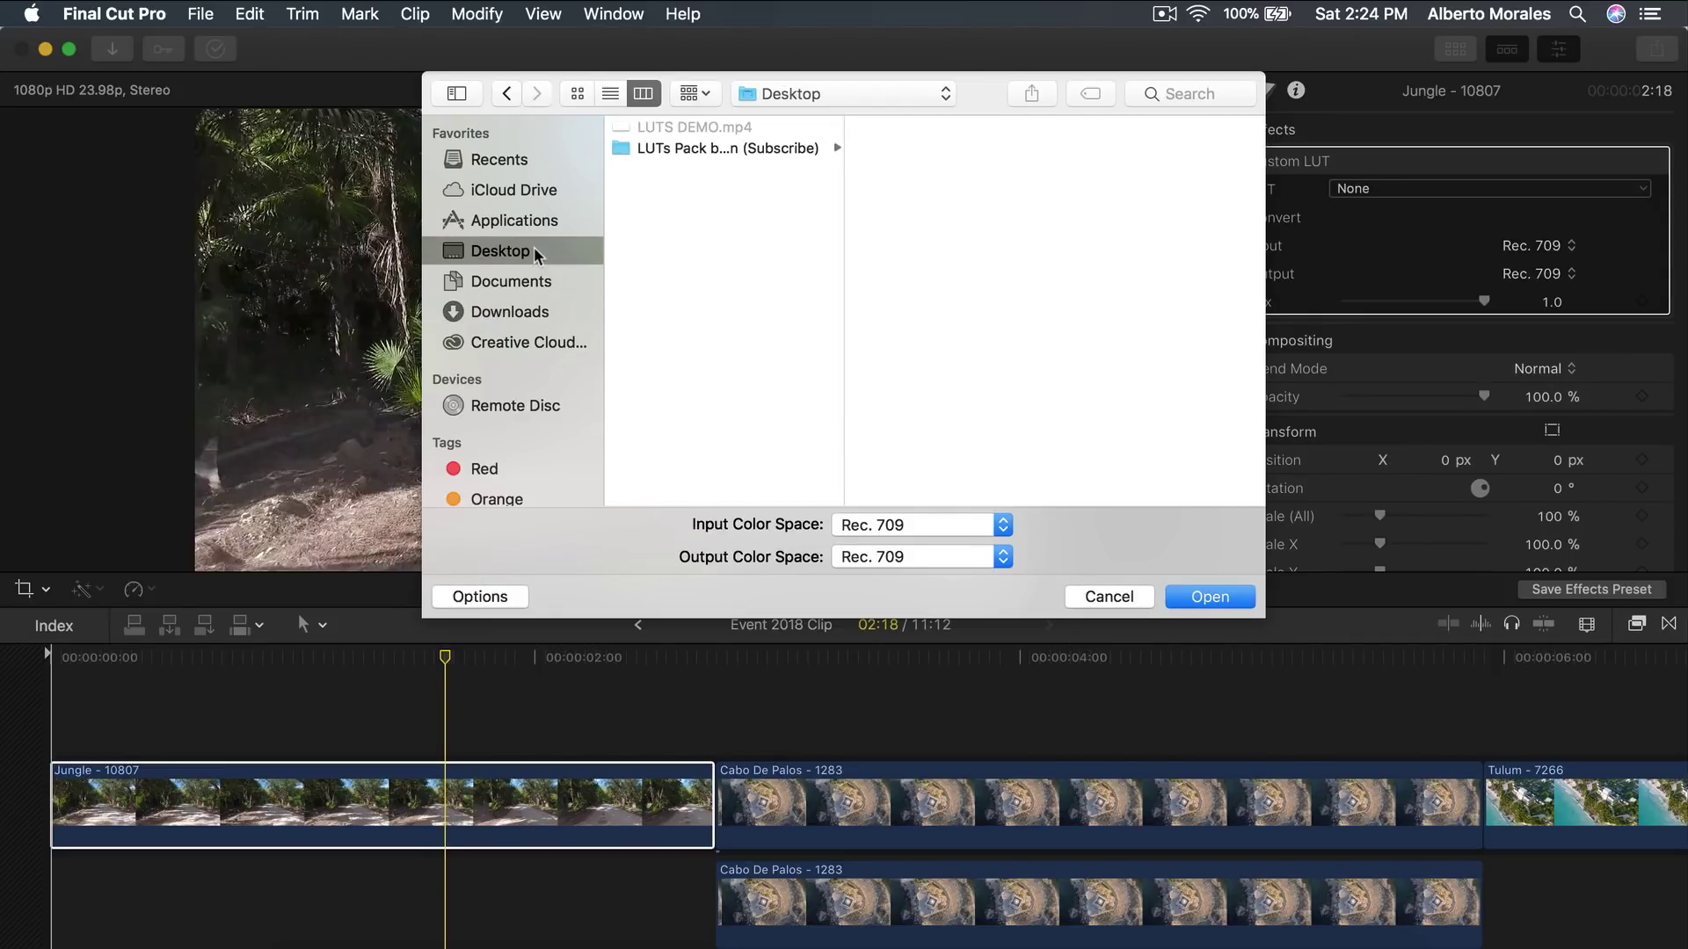
{"action": "left_click", "coordinate": [688, 144]}
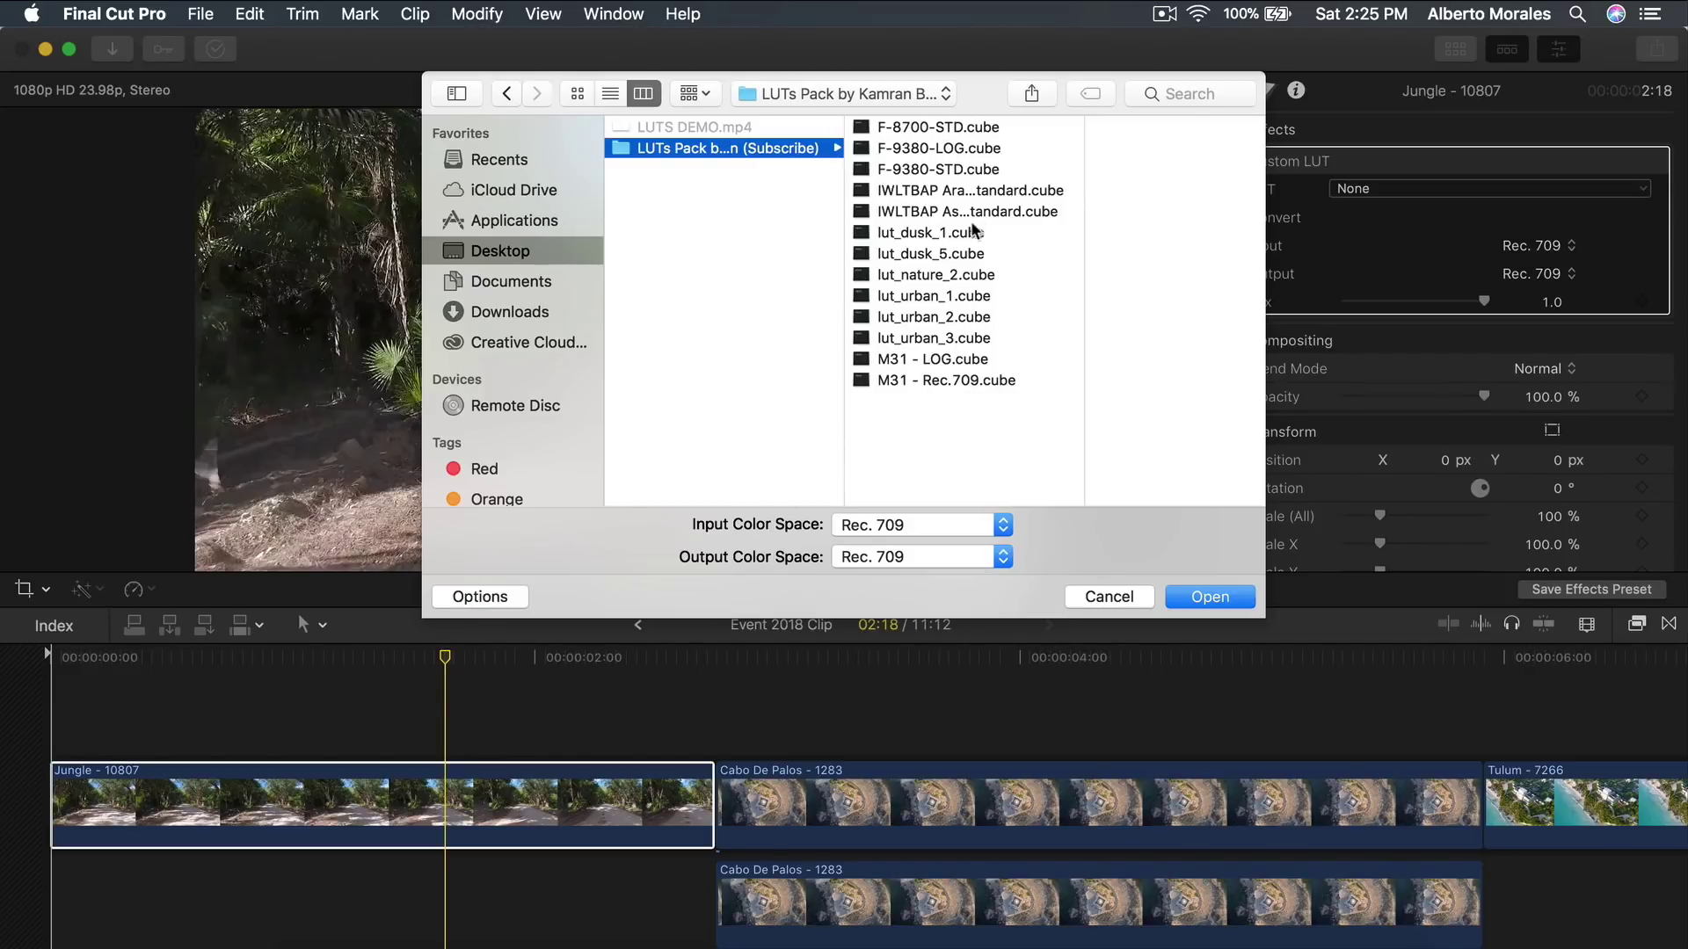
{"action": "left_click", "coordinate": [957, 194]}
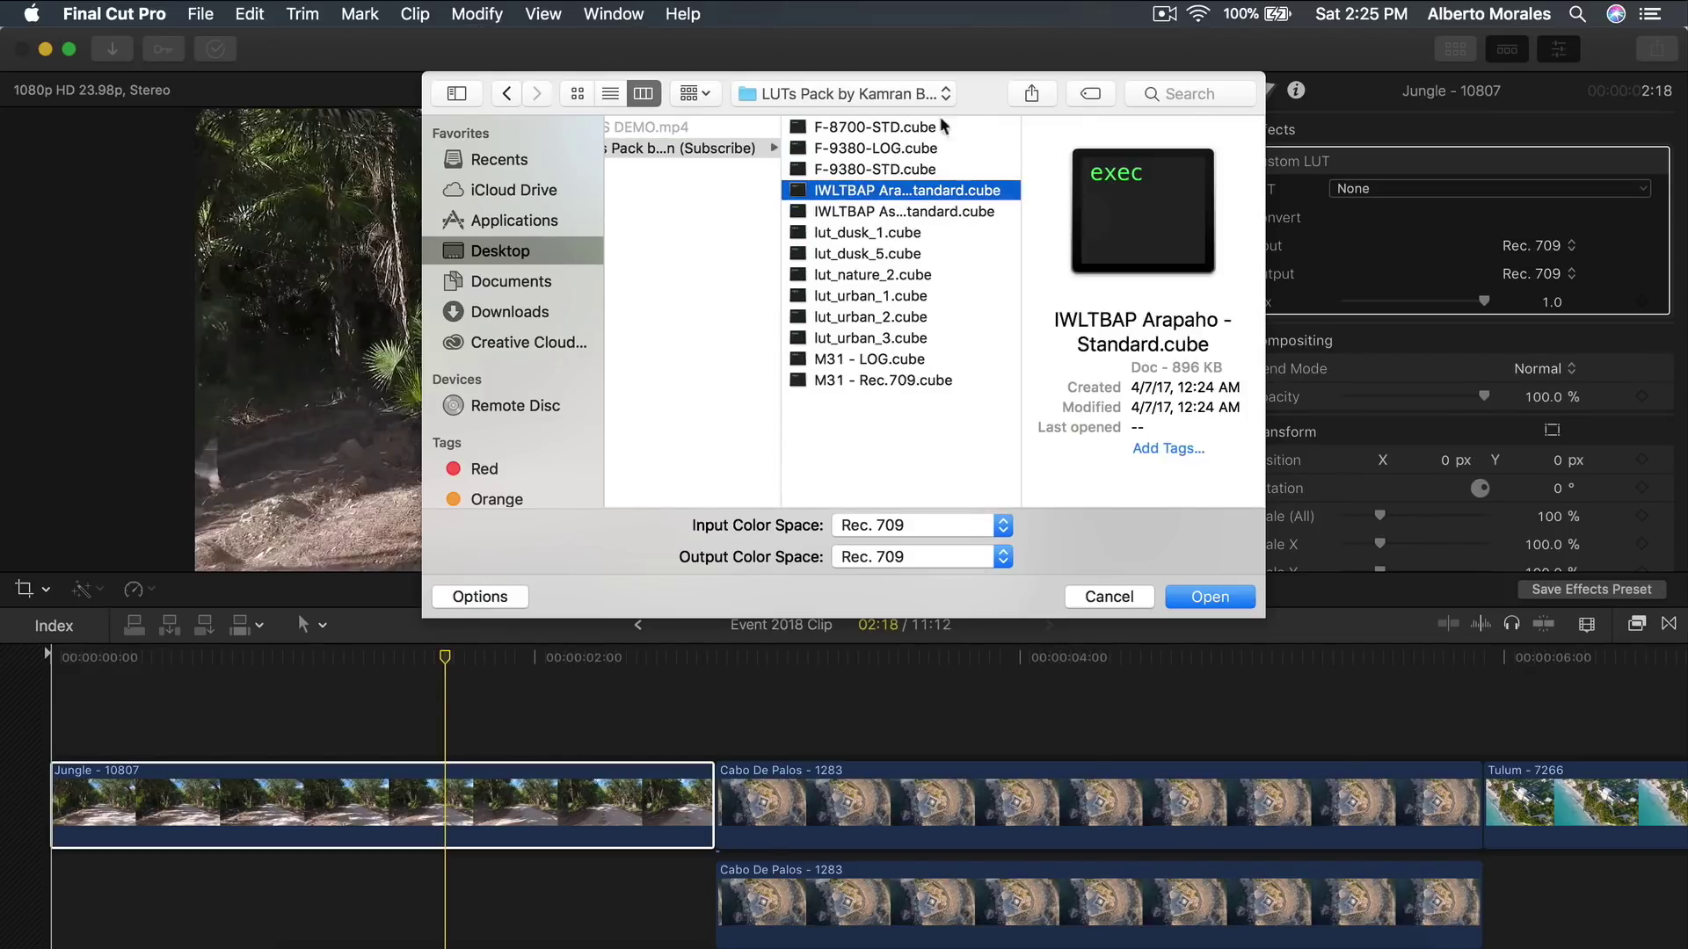
{"action": "left_click", "coordinate": [912, 130]}
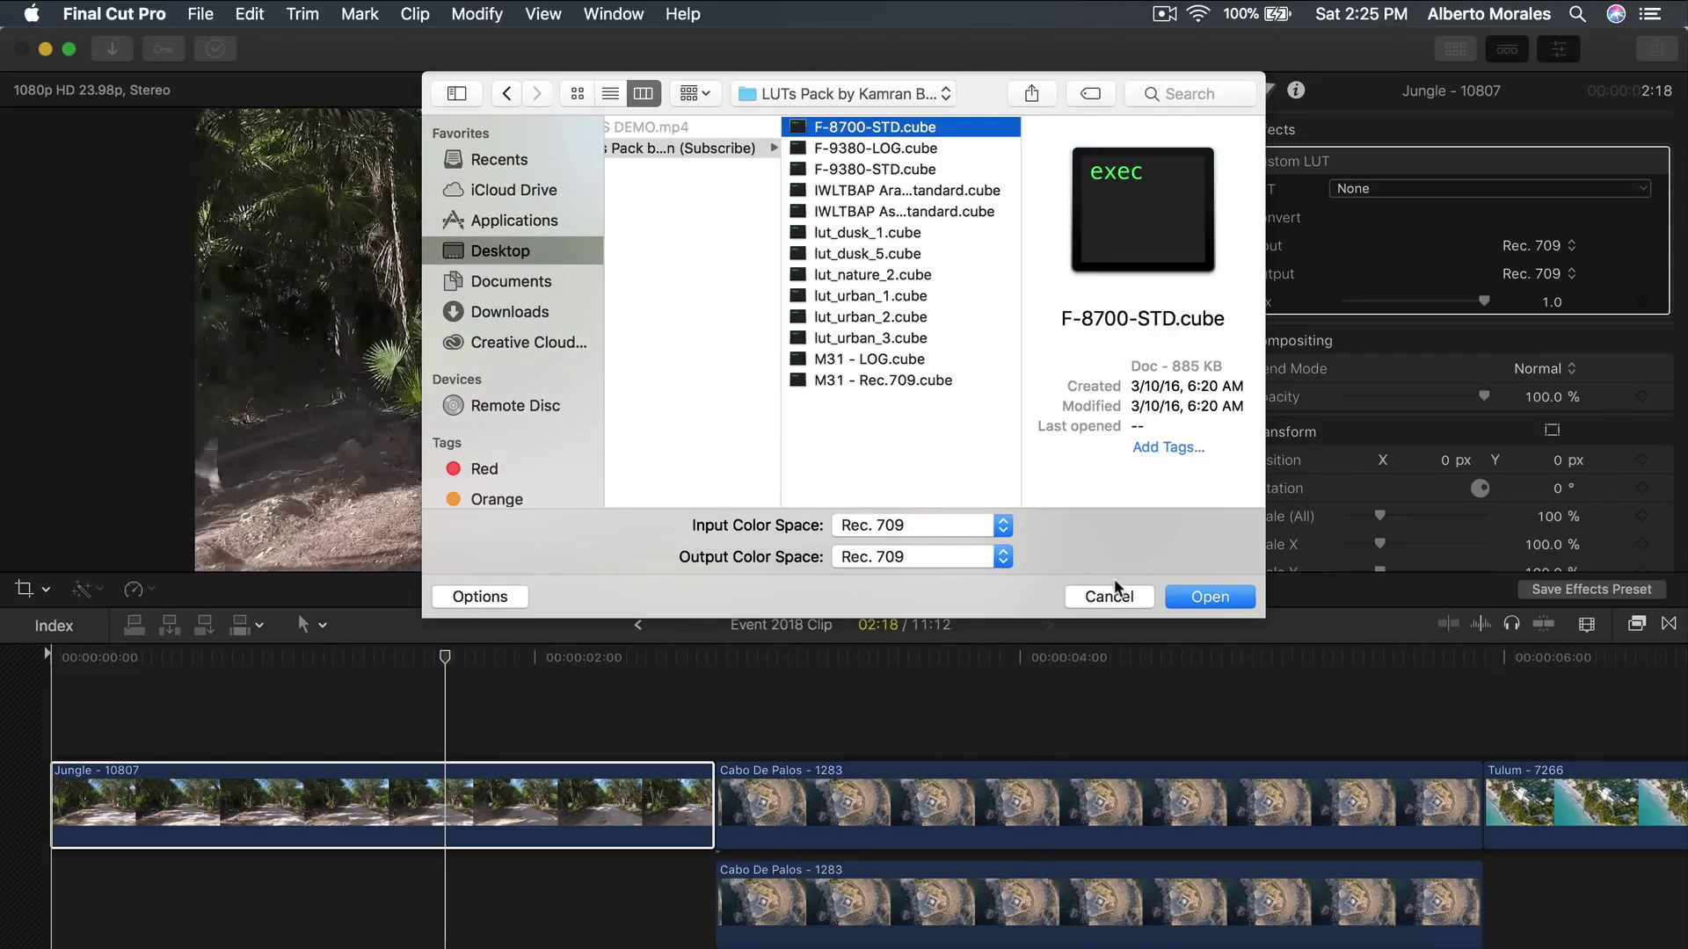
{"action": "left_click", "coordinate": [1113, 597]}
{"action": "left_click", "coordinate": [1383, 190]}
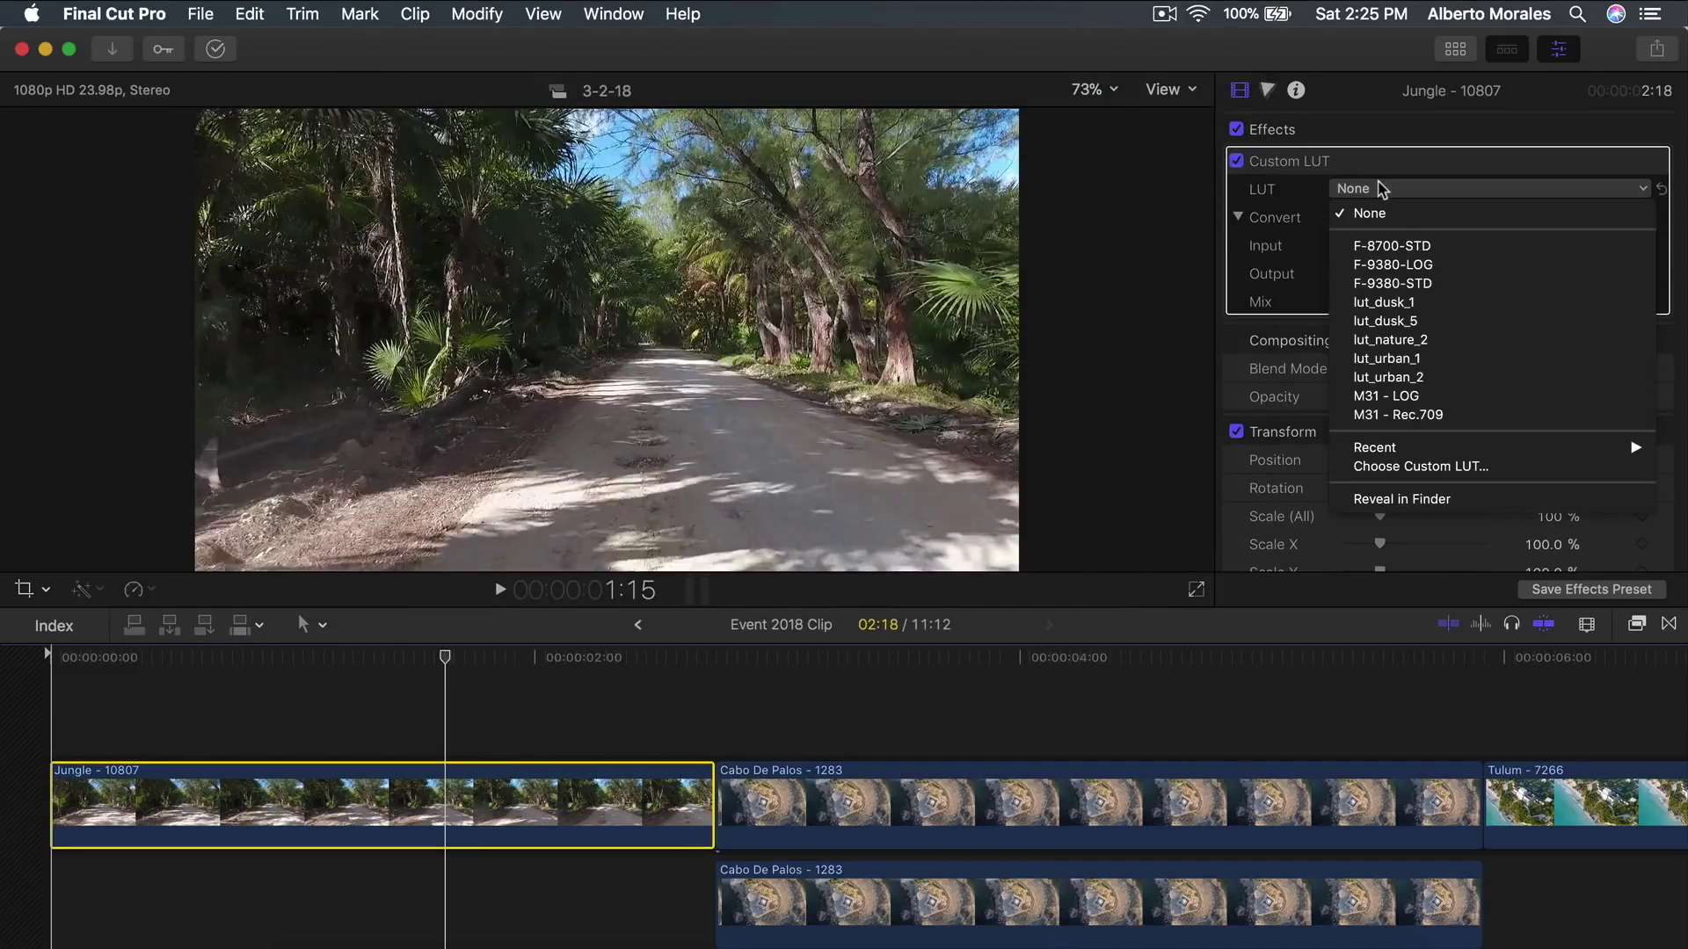
Apply the F-8700-STD LUT to the Jungle clip and scrub through to review it.
{"action": "left_click", "coordinate": [1422, 250]}
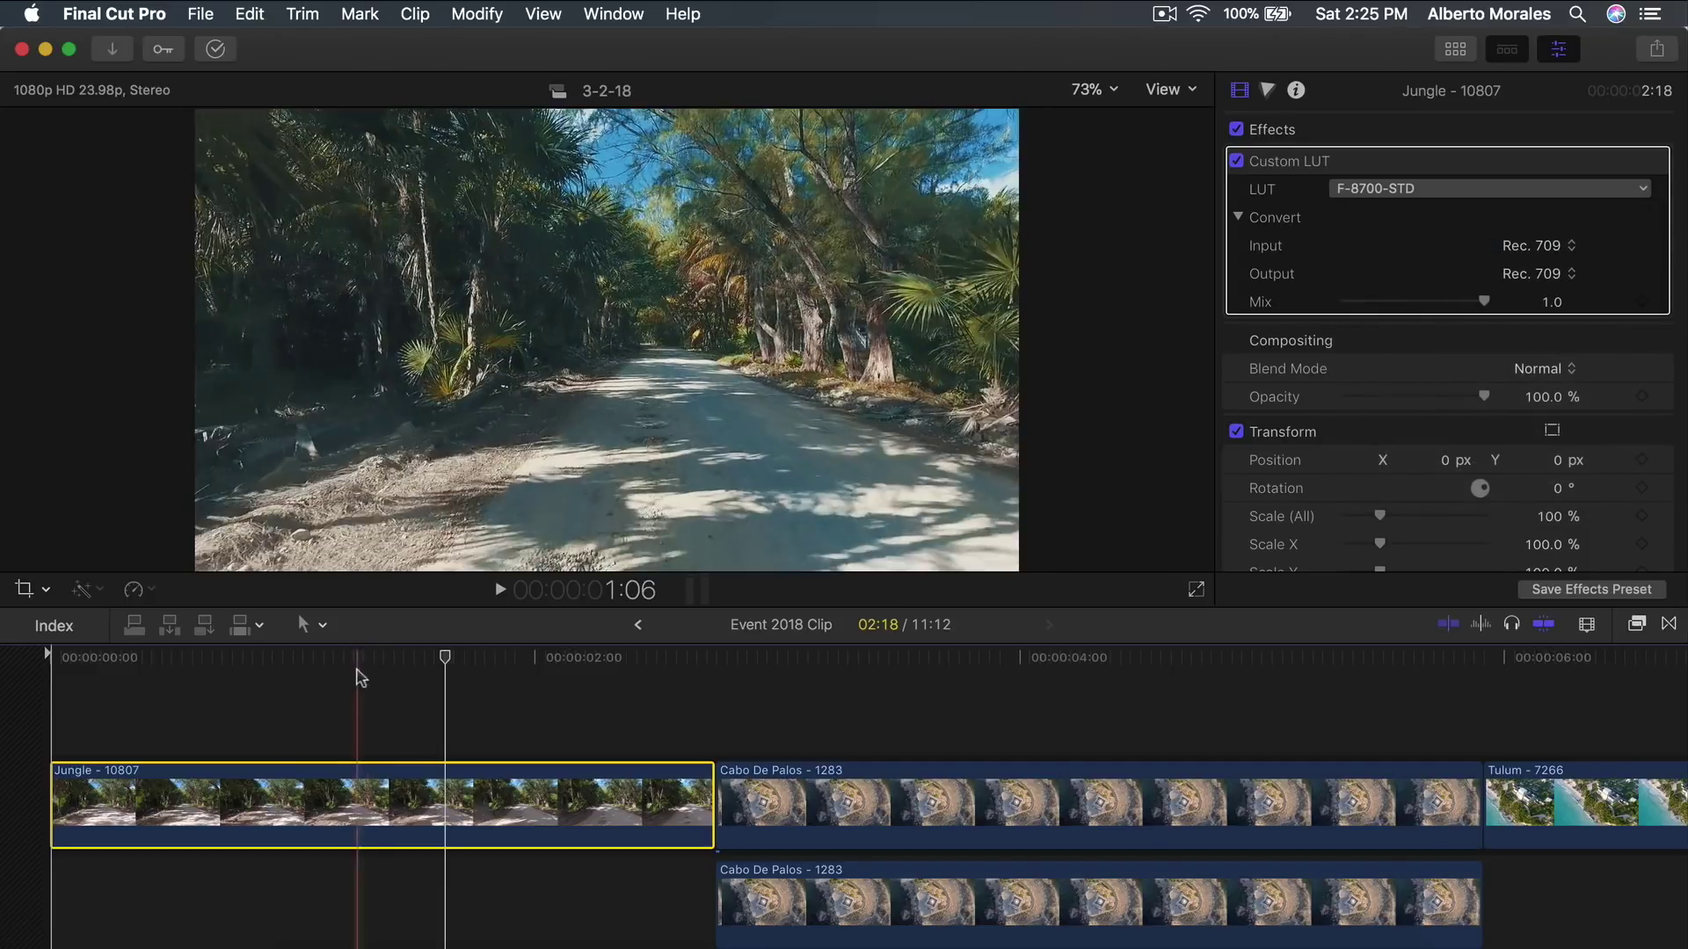
{"action": "left_click", "coordinate": [269, 660]}
{"action": "mouse_move", "coordinate": [275, 661]}
{"action": "left_mouse_down"}
{"action": "mouse_move", "coordinate": [441, 659]}
{"action": "mouse_move", "coordinate": [269, 665]}
{"action": "left_mouse_up"}
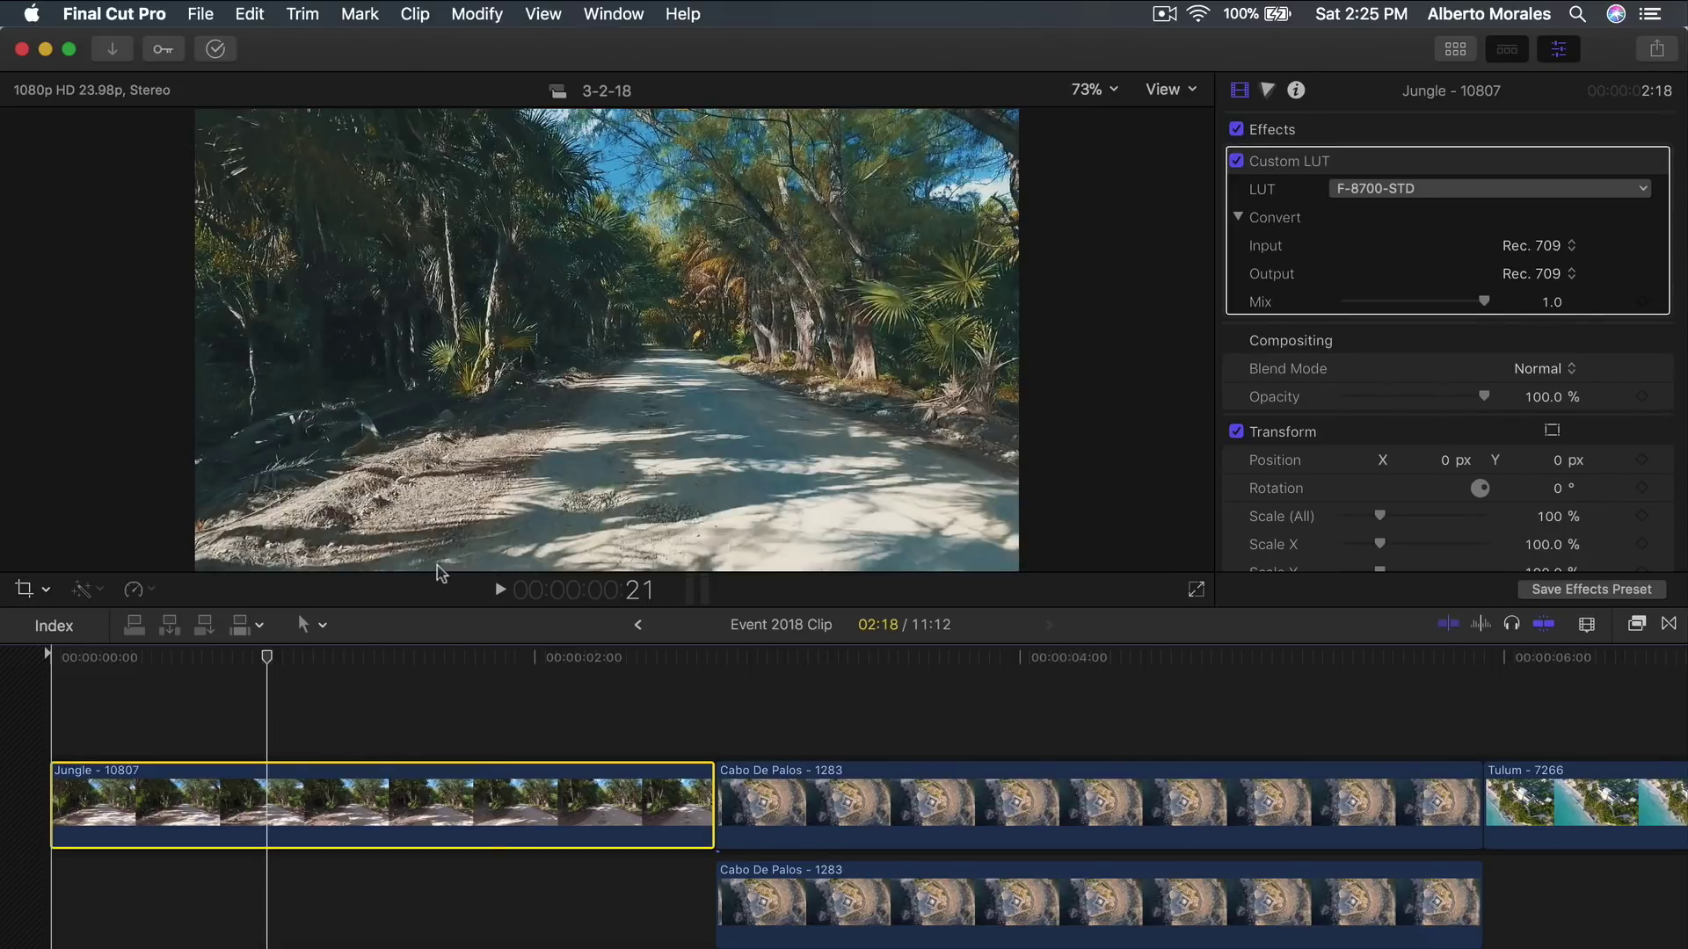
{"action": "left_click", "coordinate": [280, 657]}
{"action": "mouse_move", "coordinate": [280, 657]}
{"action": "left_mouse_down"}
{"action": "mouse_move", "coordinate": [227, 658]}
{"action": "mouse_move", "coordinate": [298, 657]}
{"action": "left_mouse_up"}
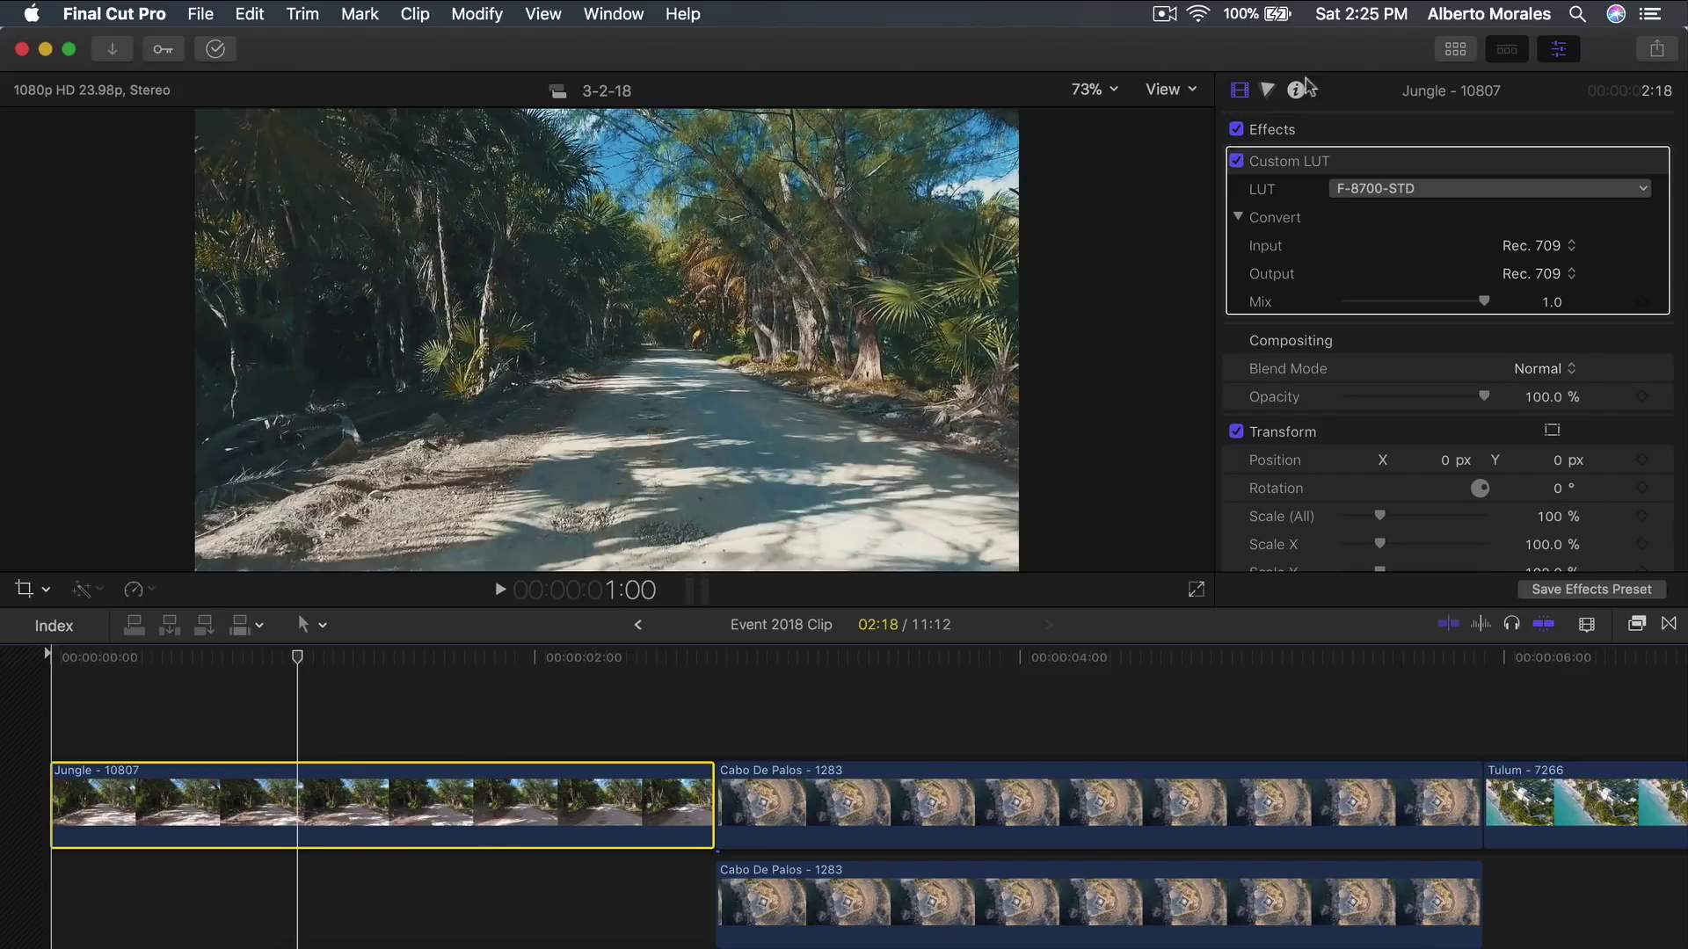
Switch the LUT to F-9380-LOG and scrub the clip to judge the darker grade.
{"action": "left_click", "coordinate": [1385, 190]}
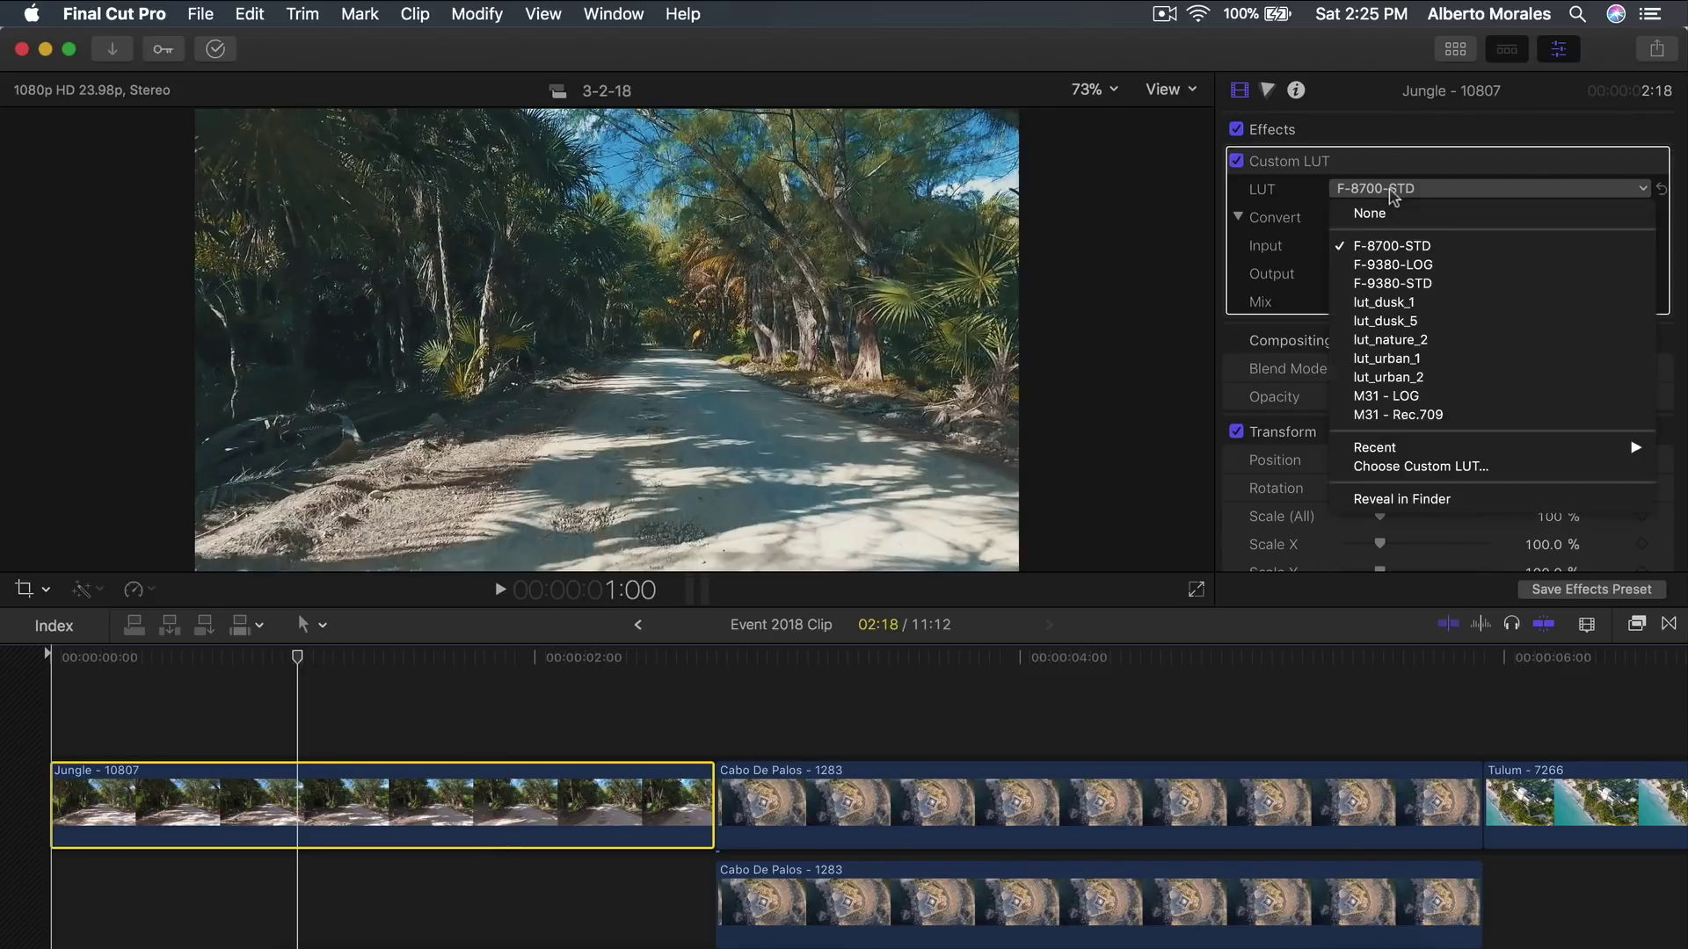
{"action": "left_click", "coordinate": [1385, 264]}
{"action": "left_click", "coordinate": [1401, 191]}
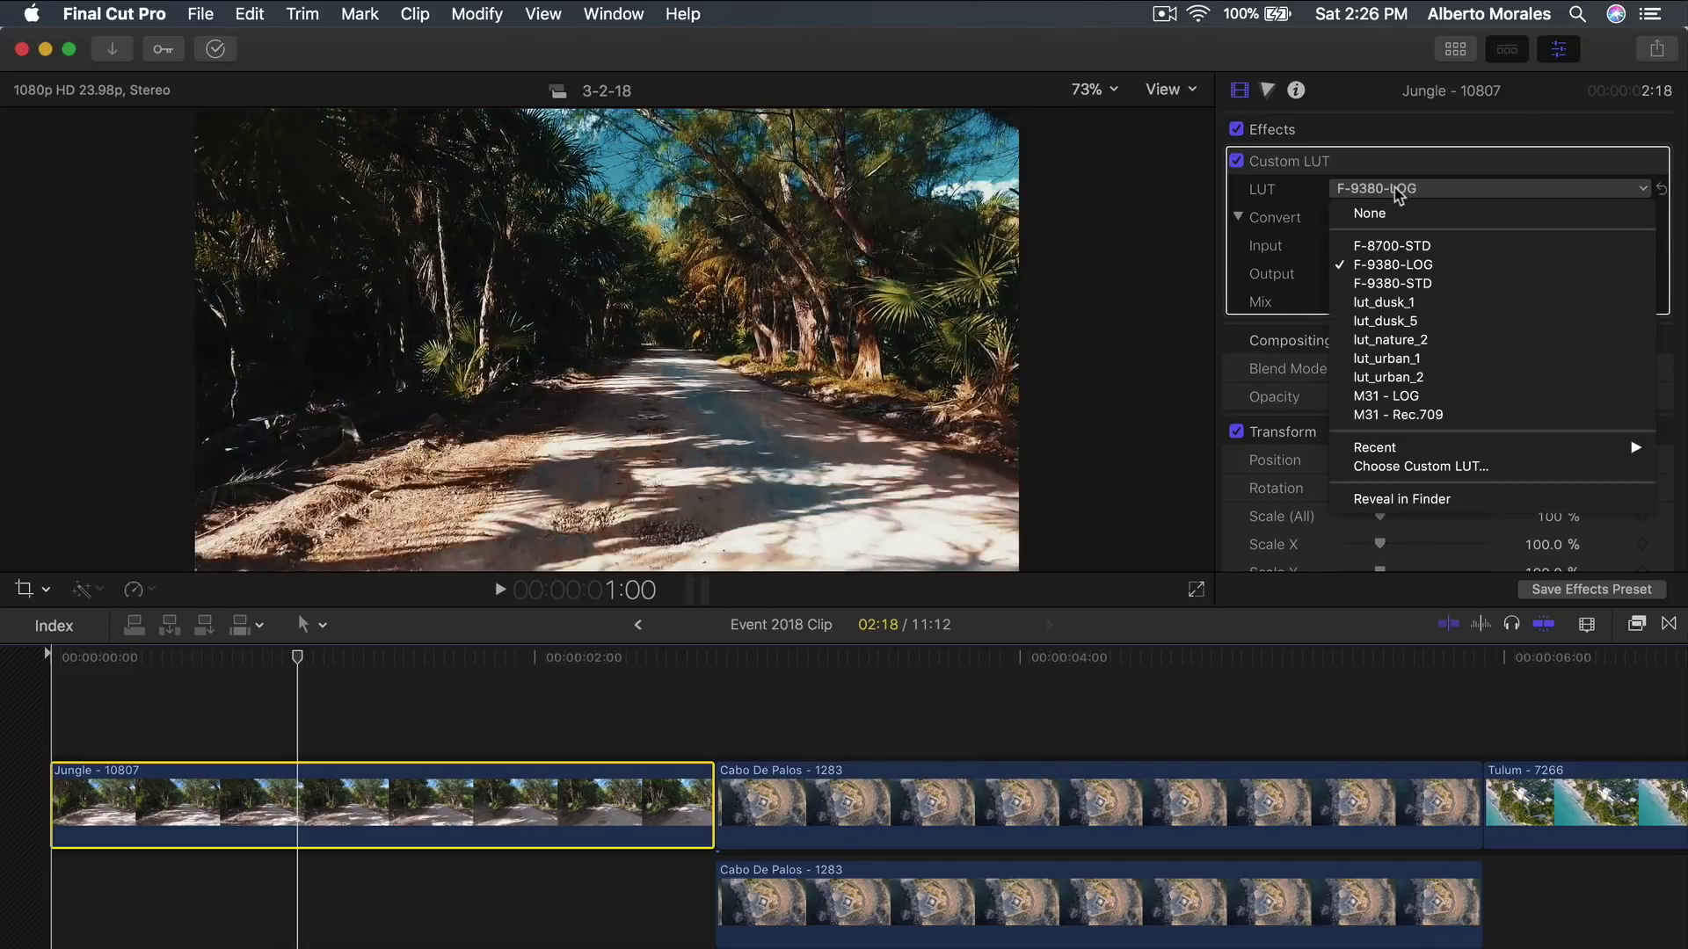
{"action": "left_click", "coordinate": [1395, 187]}
{"action": "left_click", "coordinate": [346, 661]}
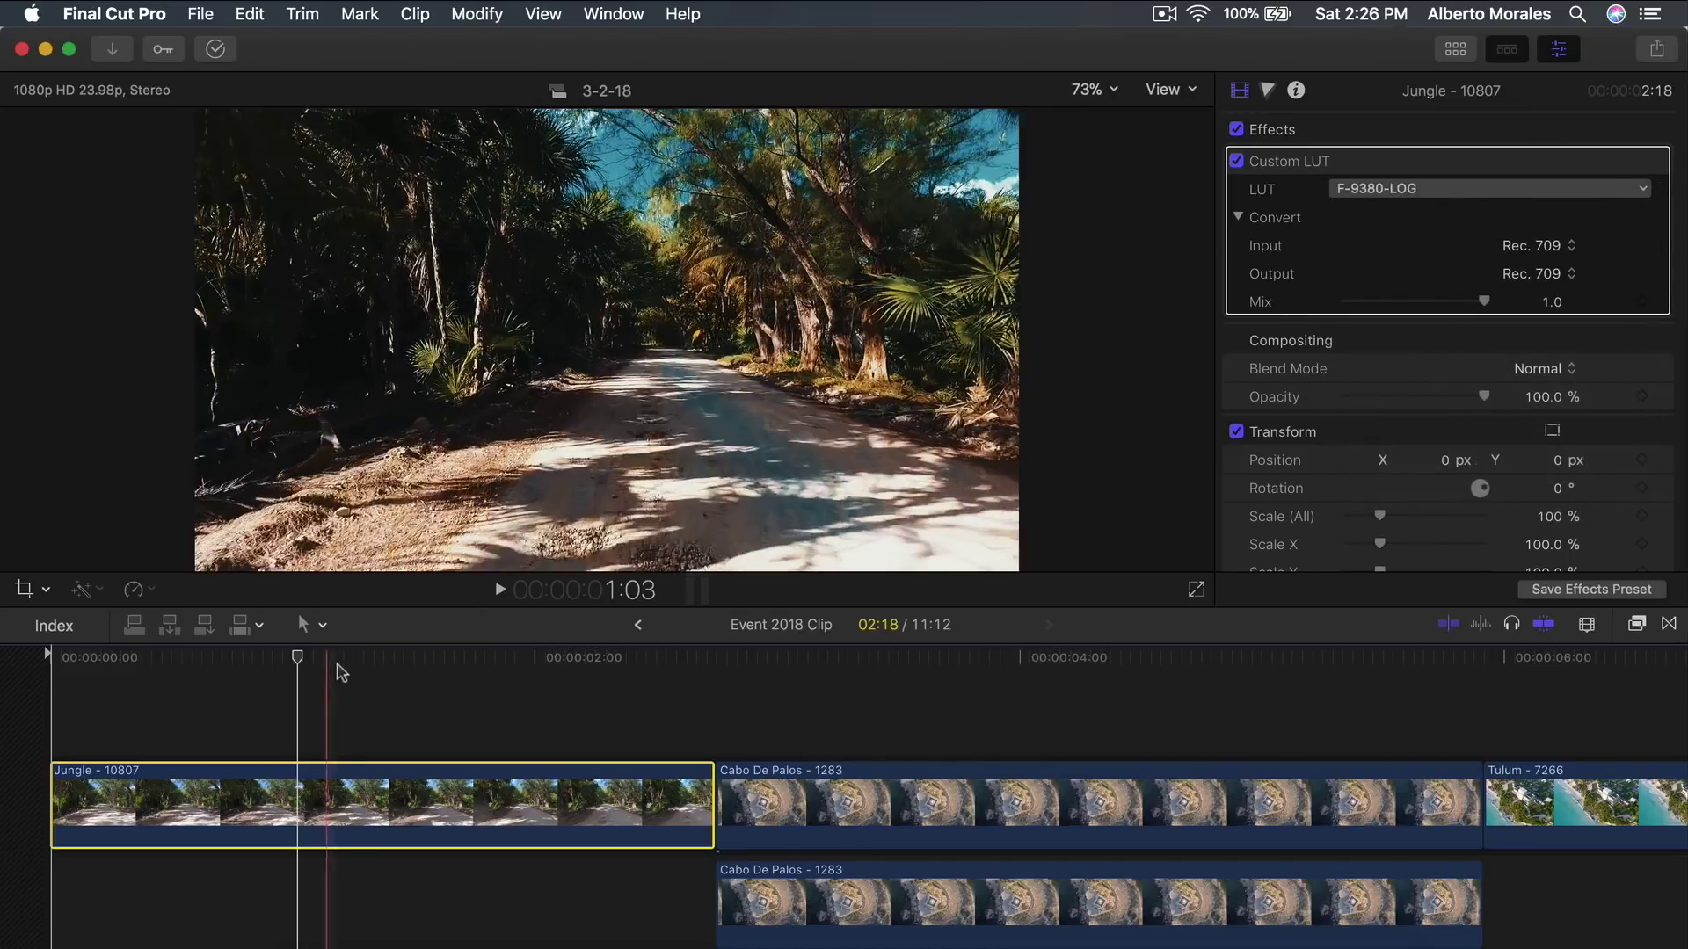
{"action": "left_click_drag", "start_coordinate": [368, 666], "coordinate": [394, 694]}
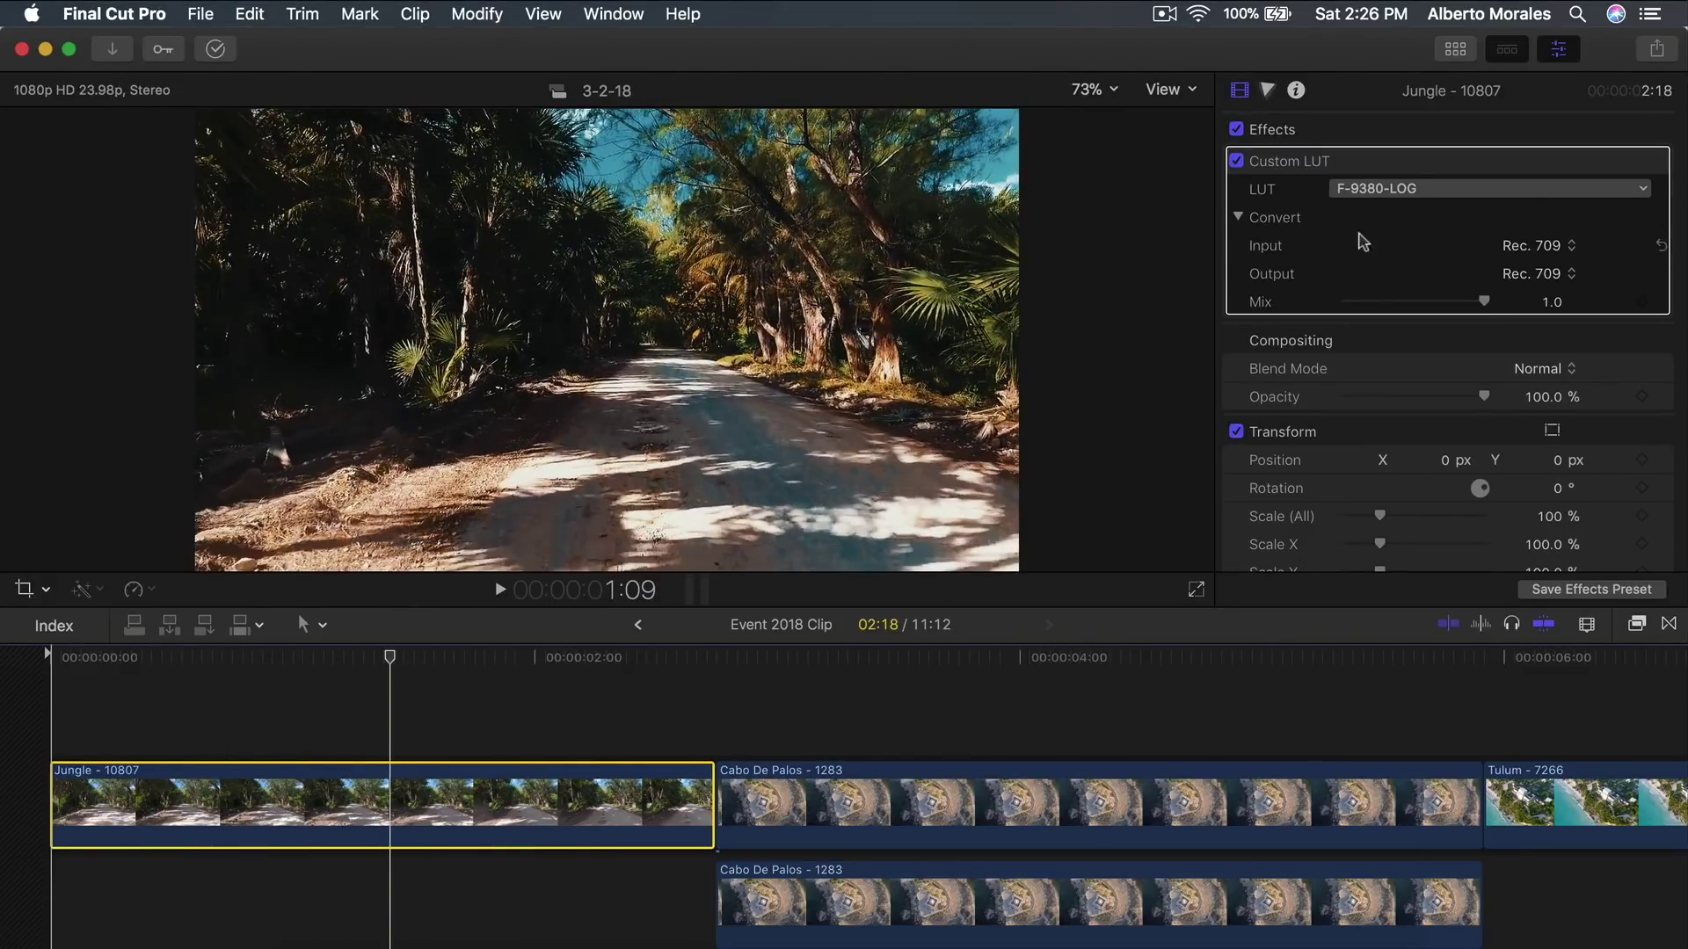
Keep the Input and Output colour spaces at Rec. 709 and lower the LUT Mix to 0.66.
{"action": "left_click", "coordinate": [1239, 221]}
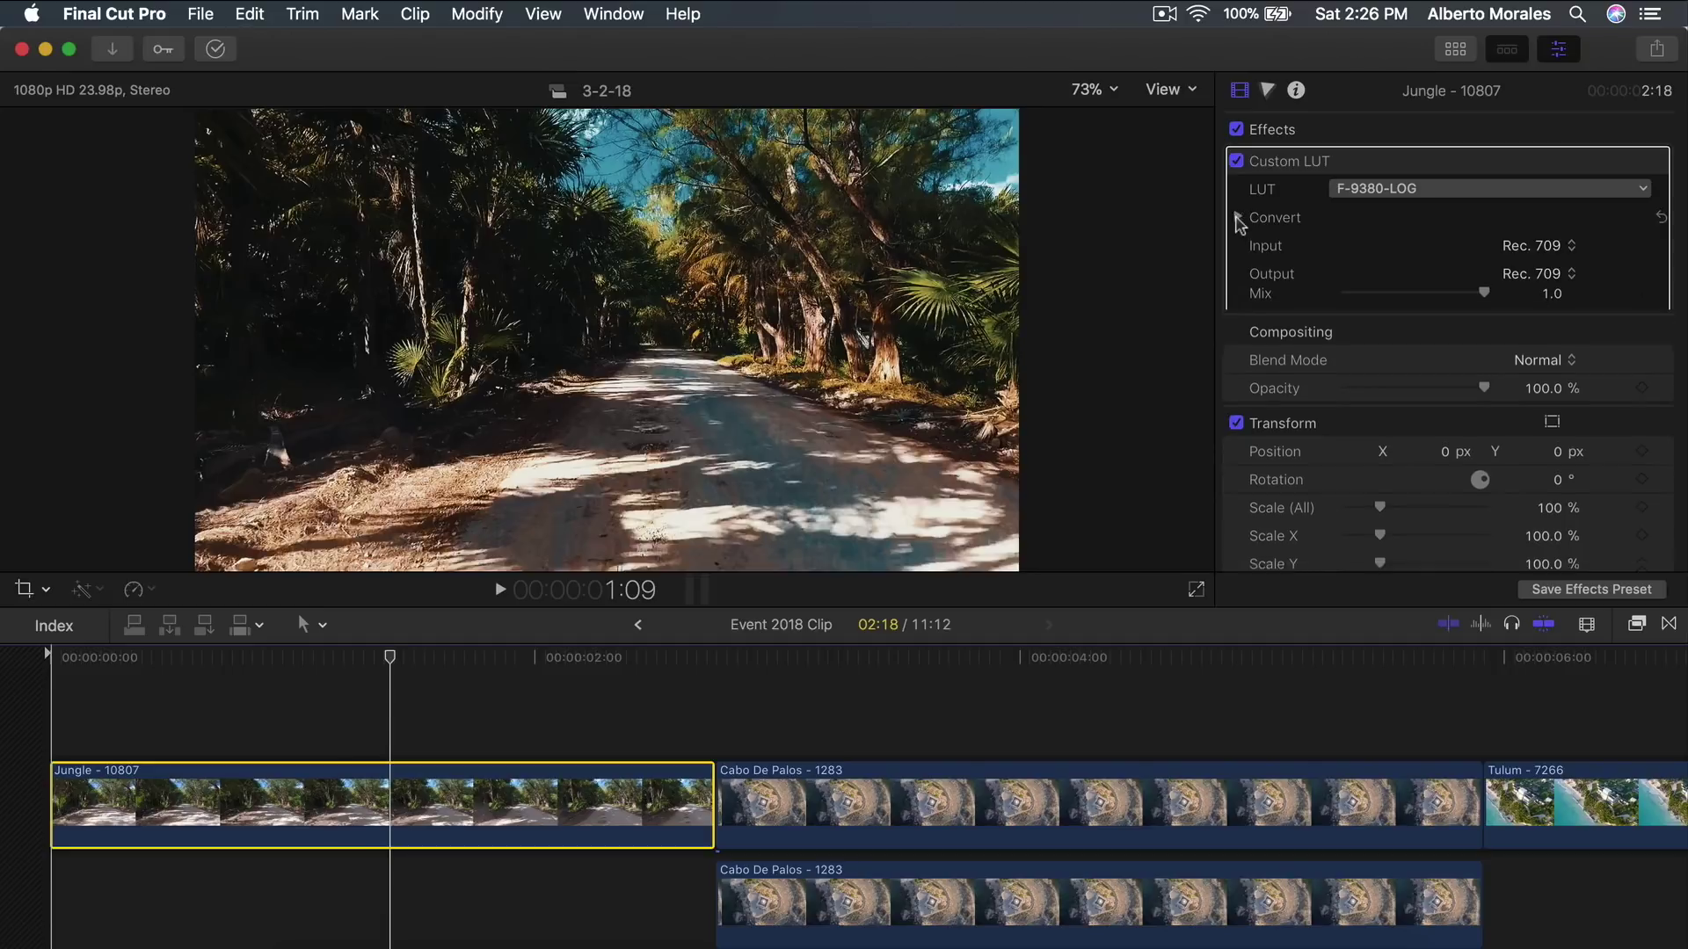
{"action": "left_click", "coordinate": [1238, 222]}
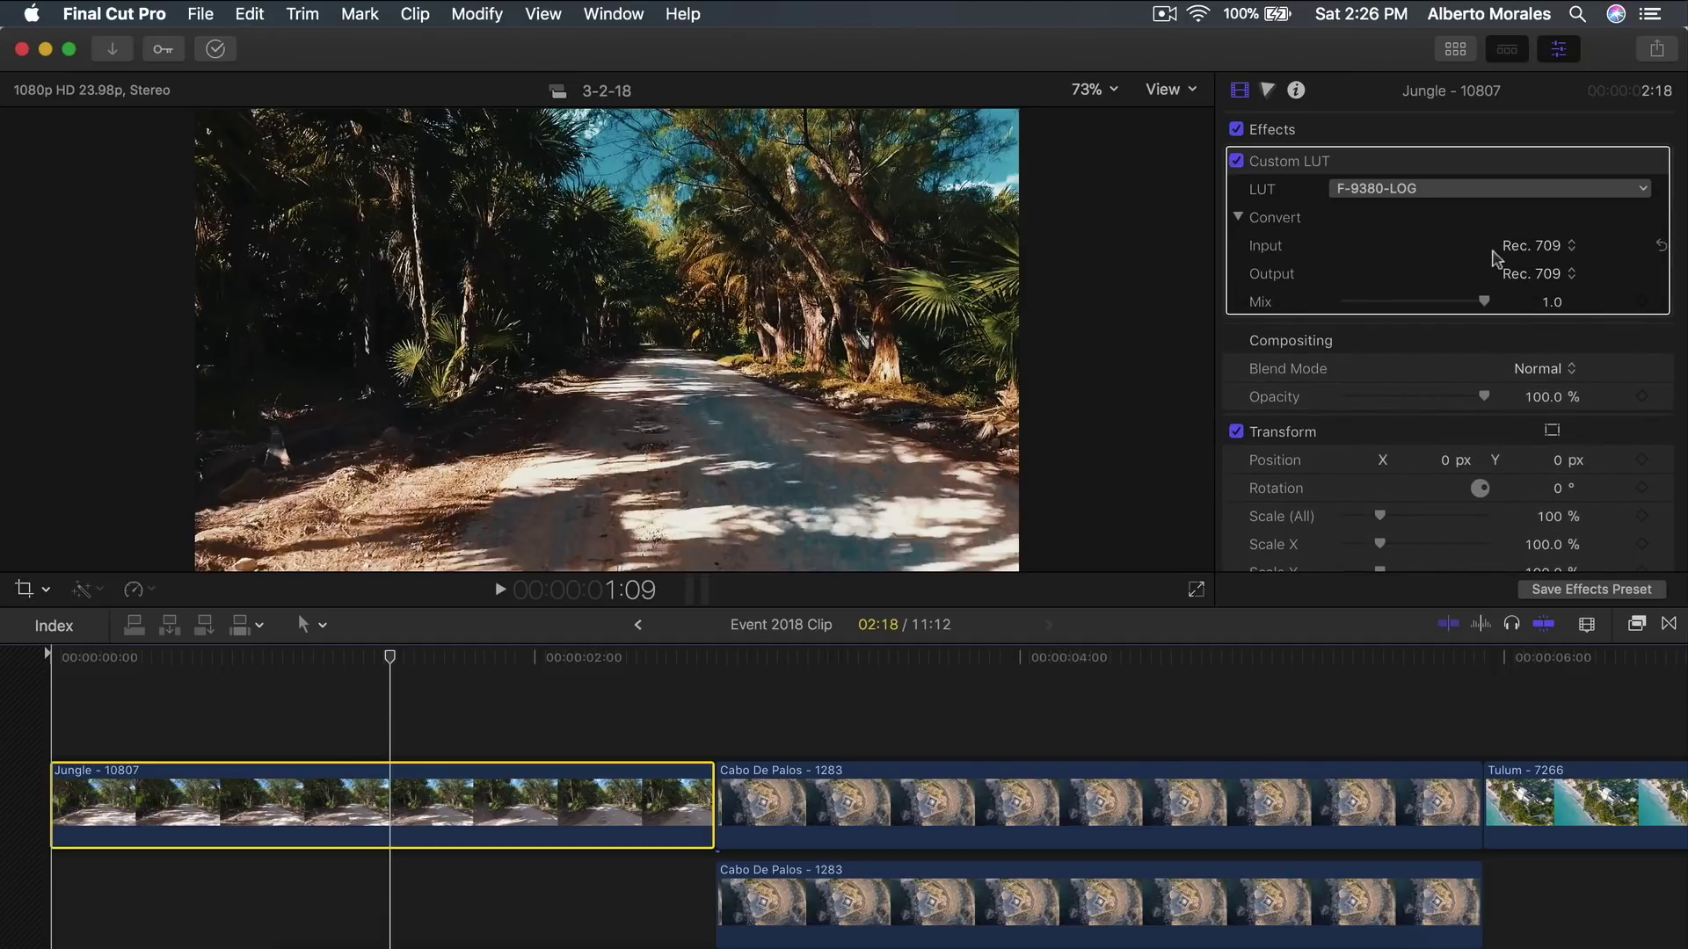
{"action": "left_click", "coordinate": [1543, 249]}
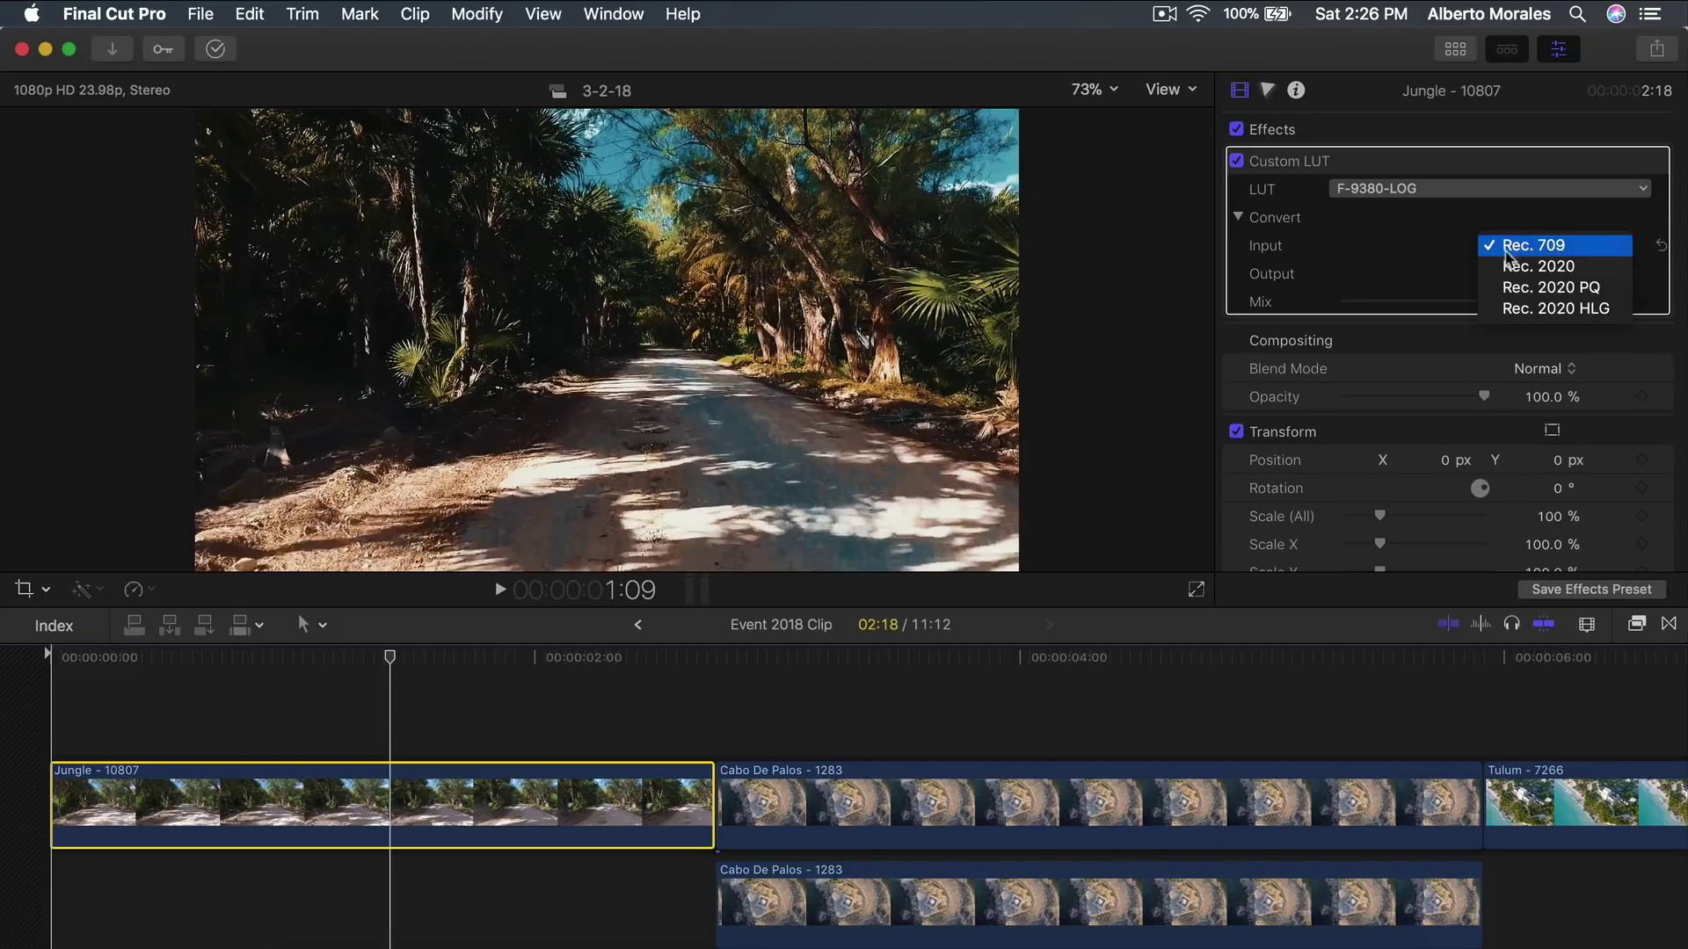
{"action": "left_click", "coordinate": [1452, 253]}
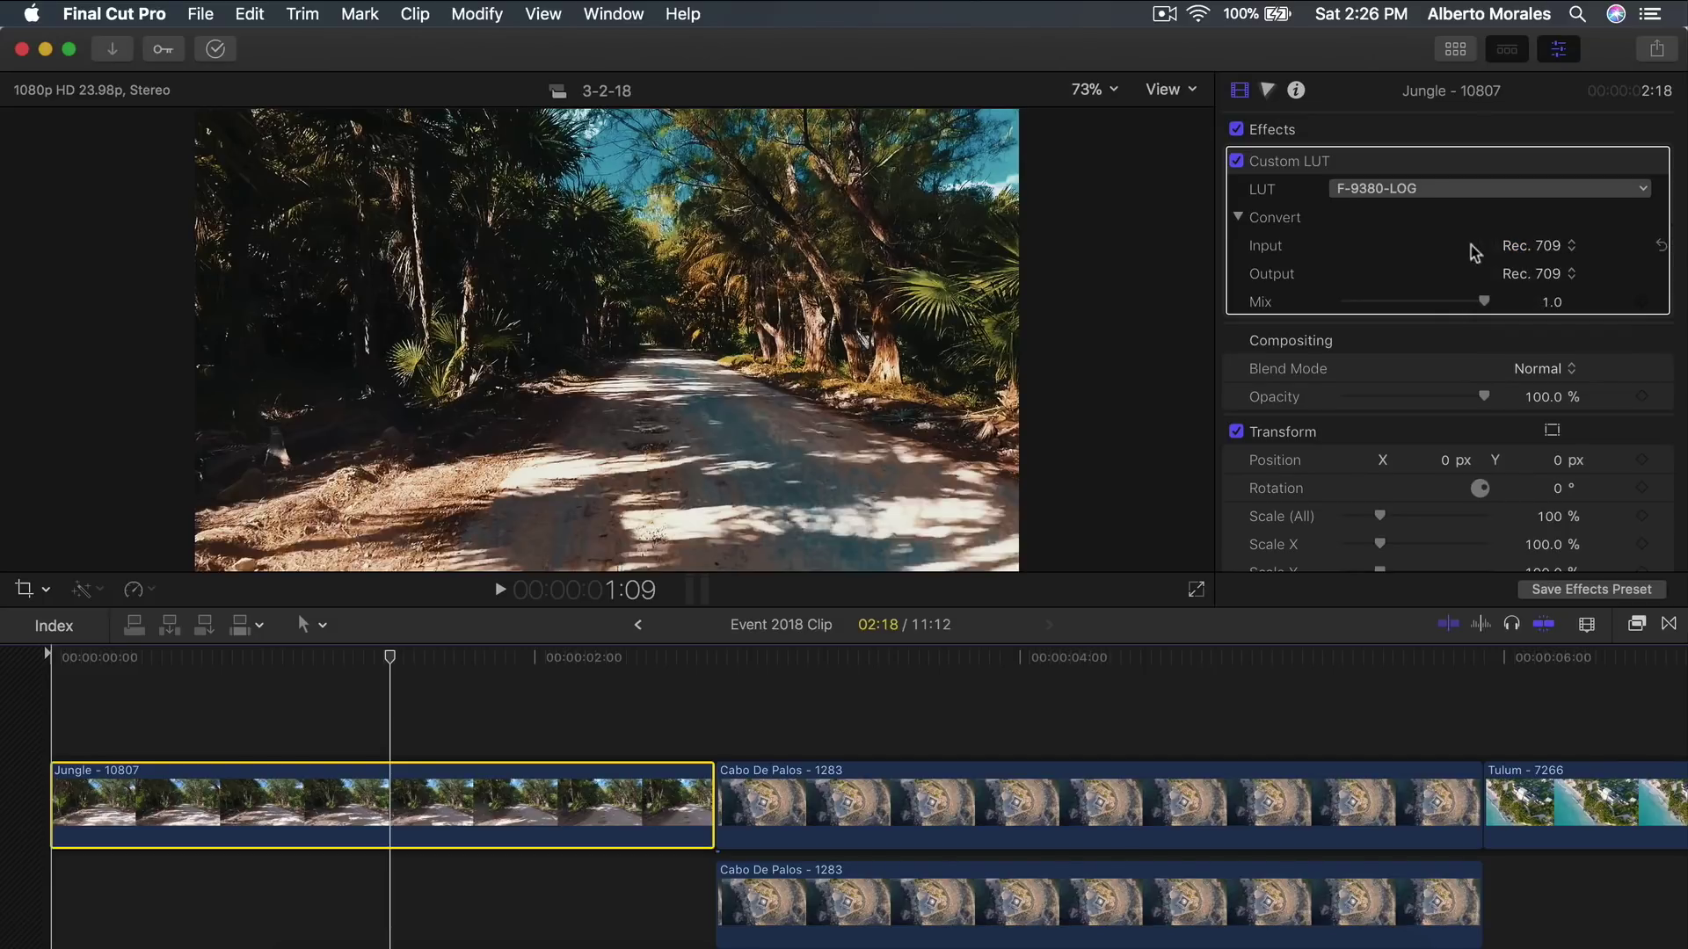
{"action": "left_click", "coordinate": [1537, 279]}
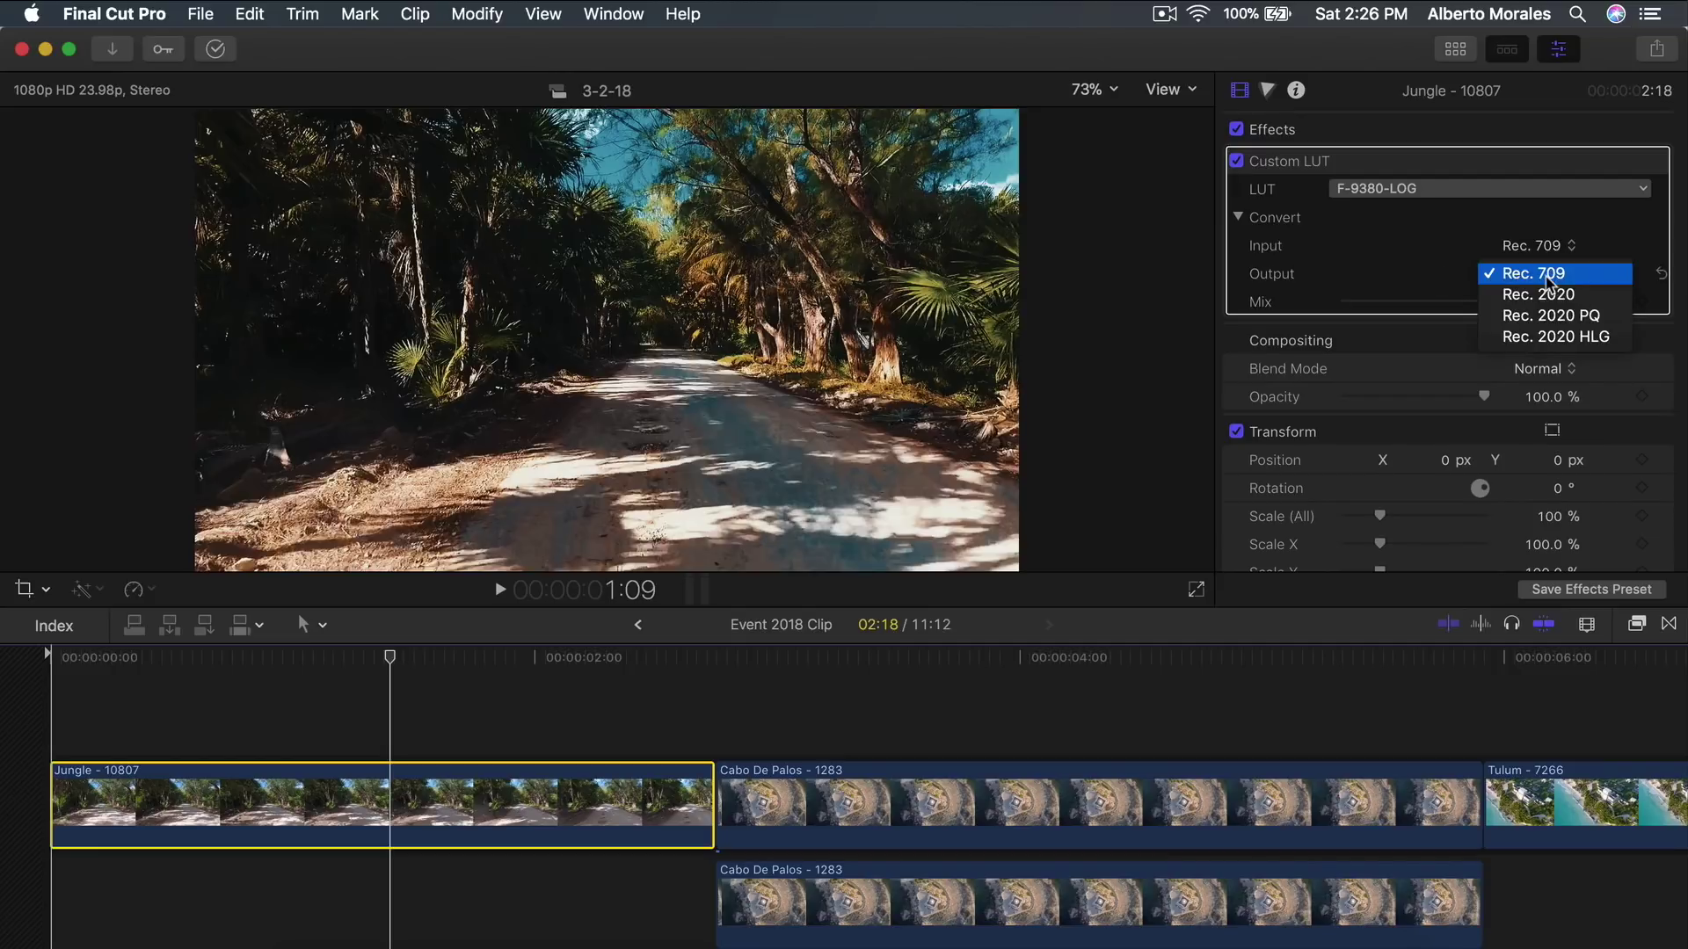
{"action": "left_click", "coordinate": [1444, 270]}
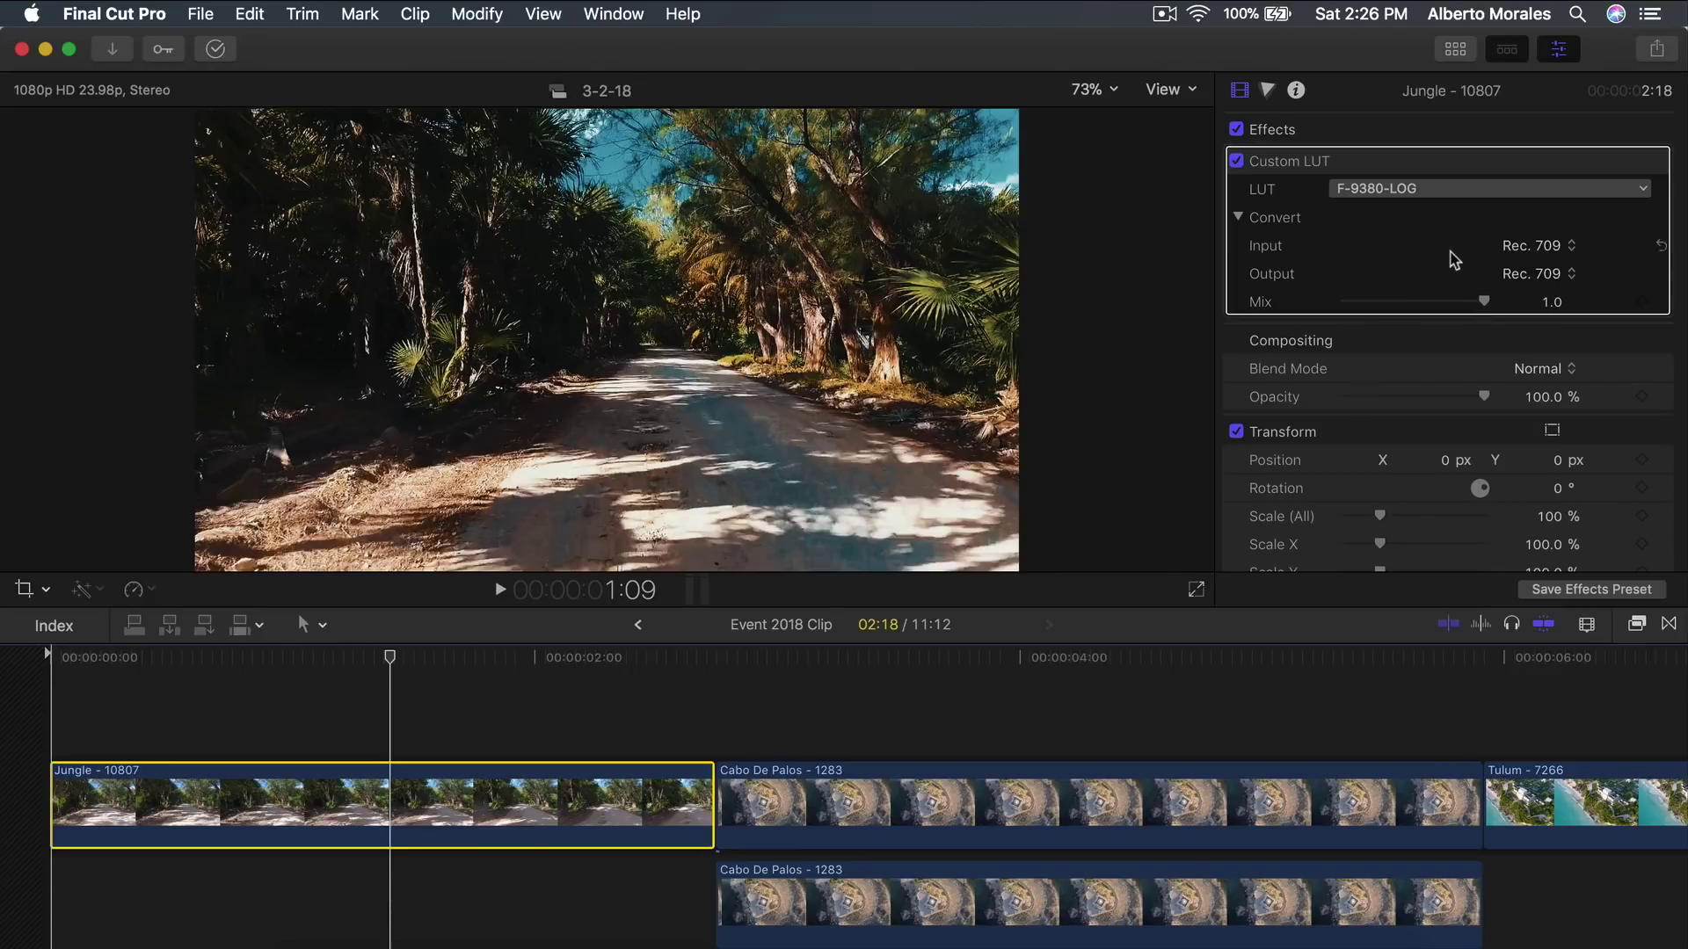
{"action": "left_click_drag", "start_coordinate": [1487, 302], "coordinate": [1442, 309]}
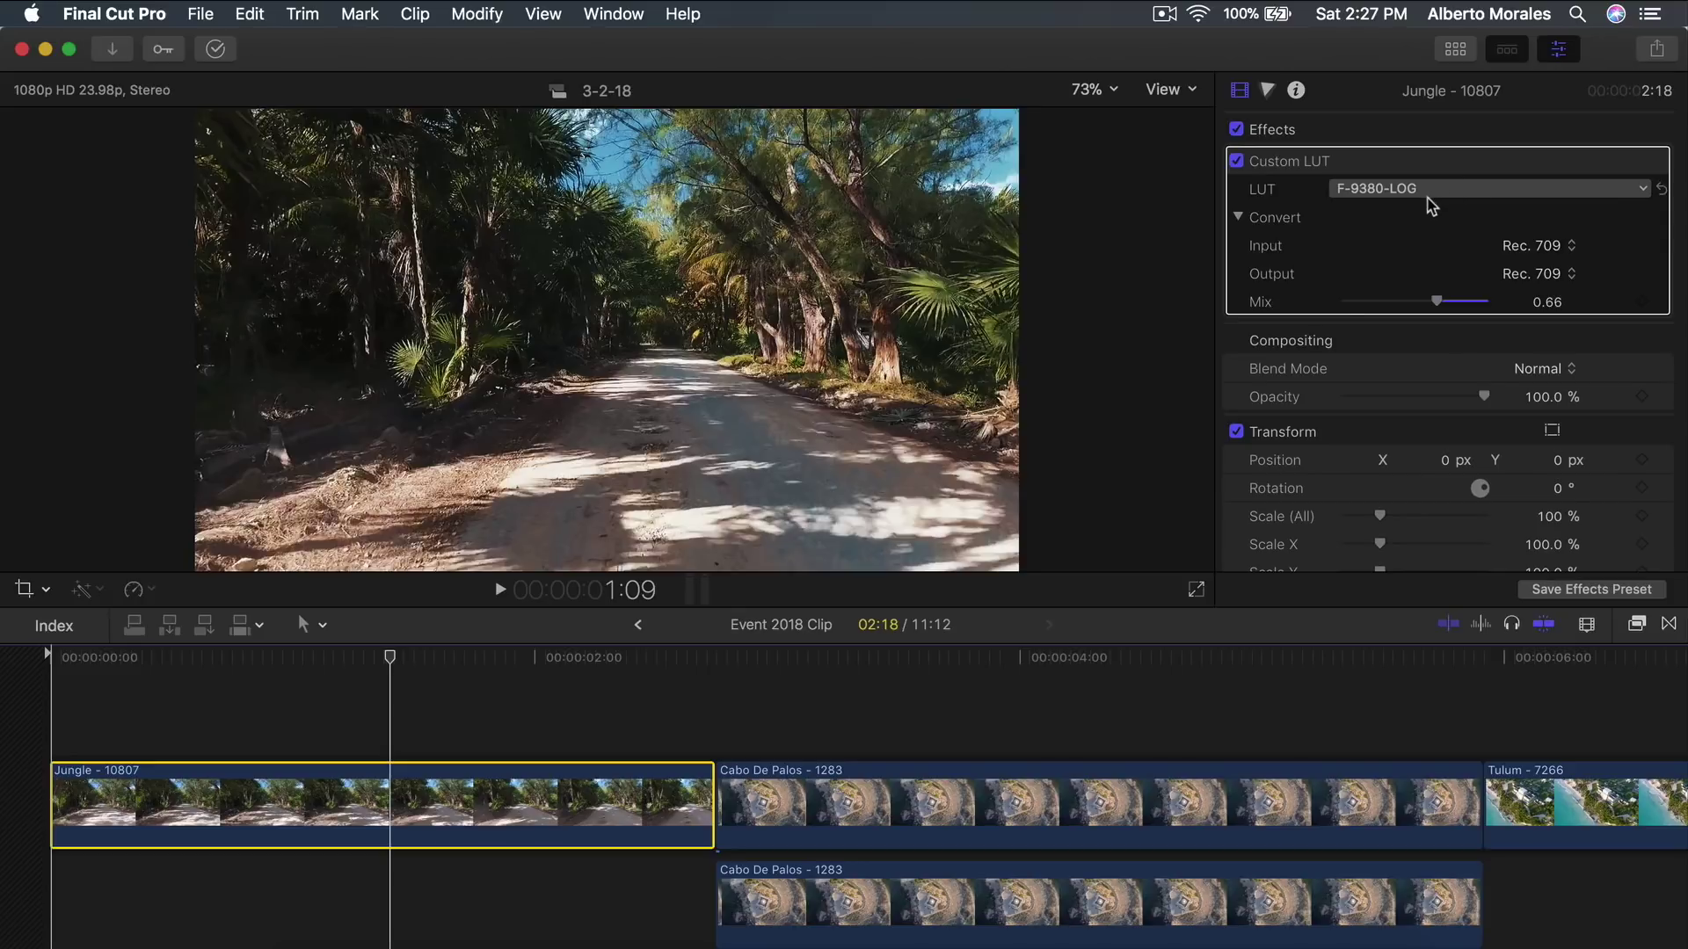
Try the F-9380-STD LUT on the Jungle clip.
{"action": "left_click", "coordinate": [1363, 186]}
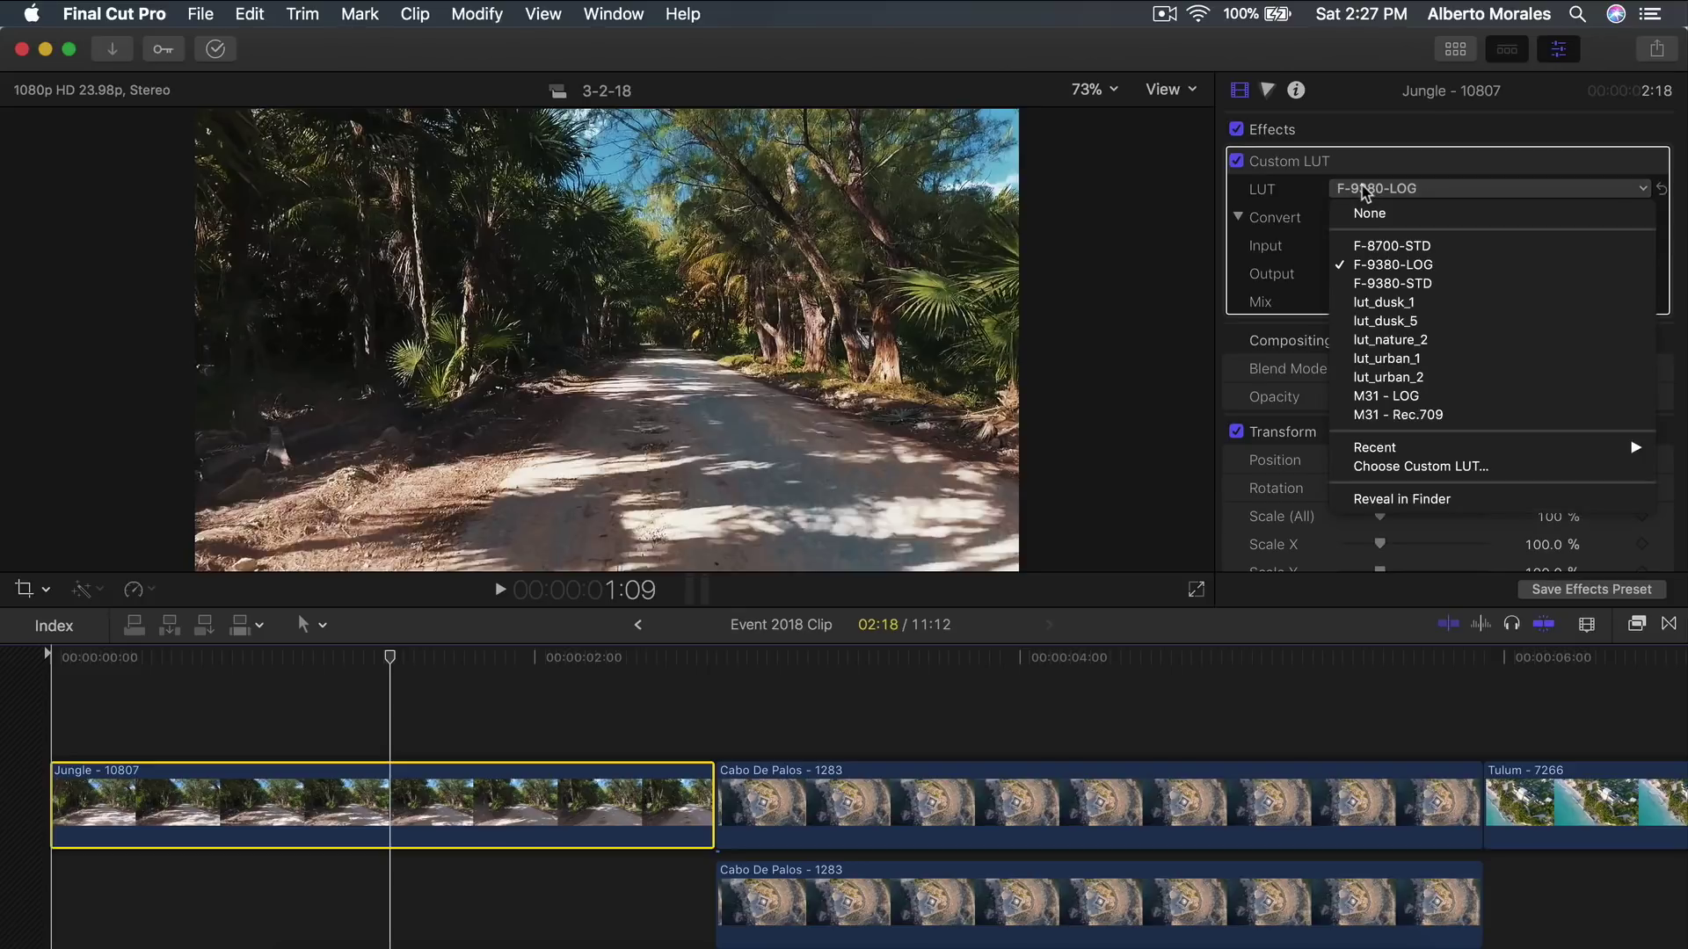
{"action": "left_click", "coordinate": [1385, 285]}
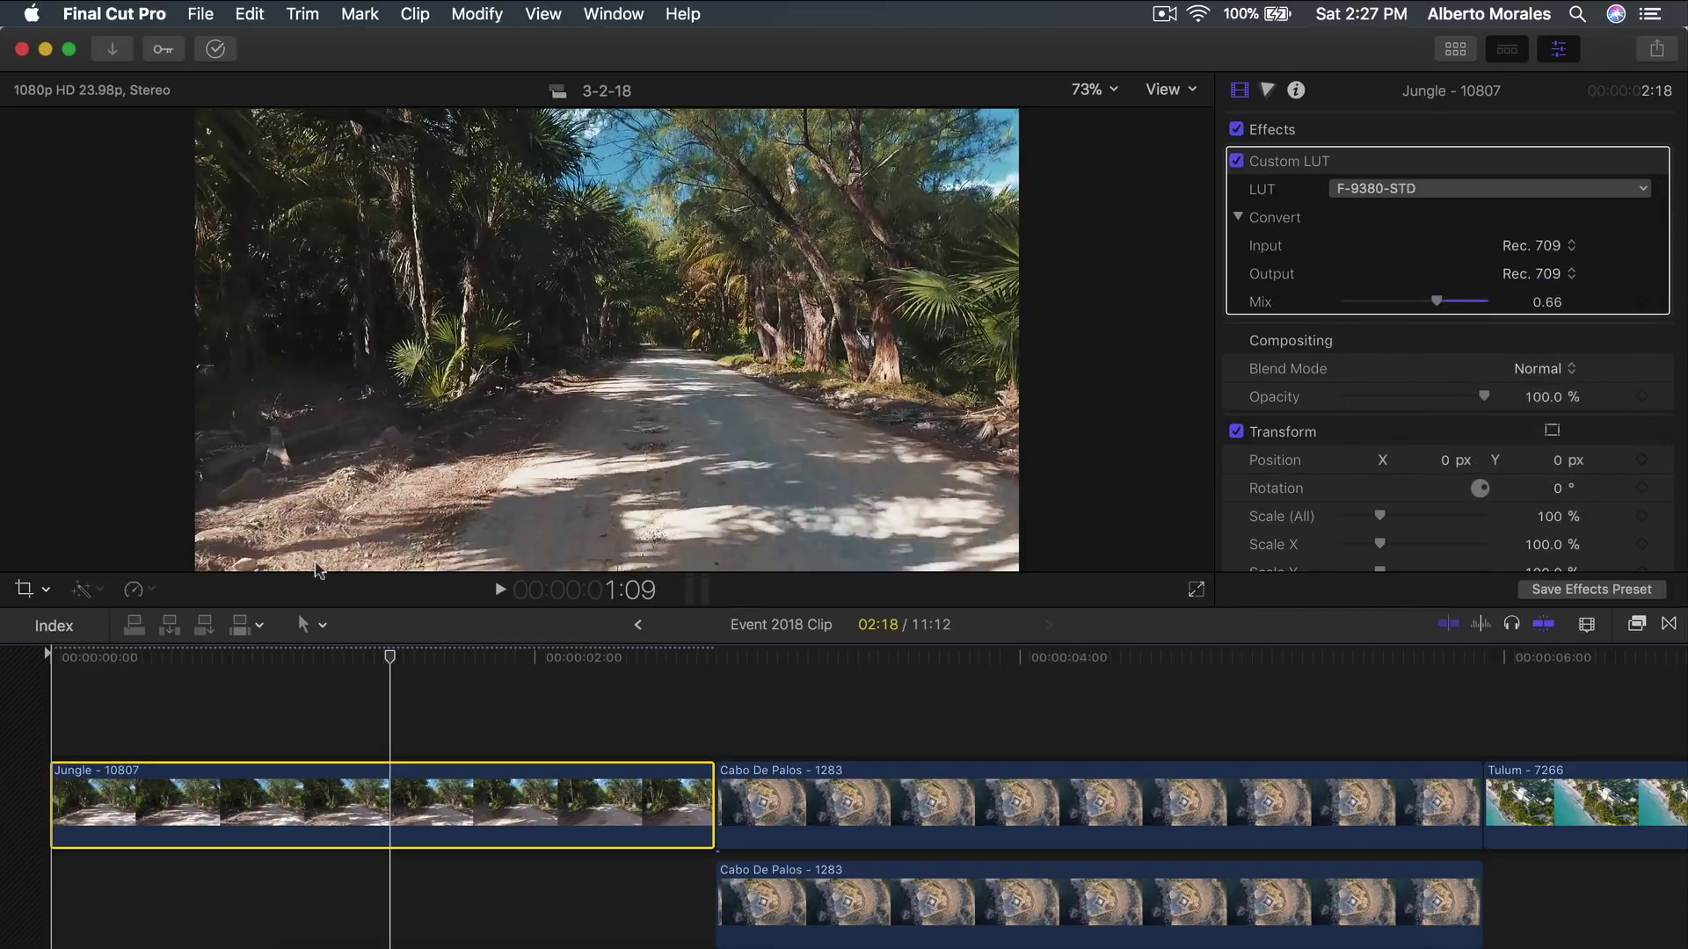
{"action": "left_click", "coordinate": [263, 658]}
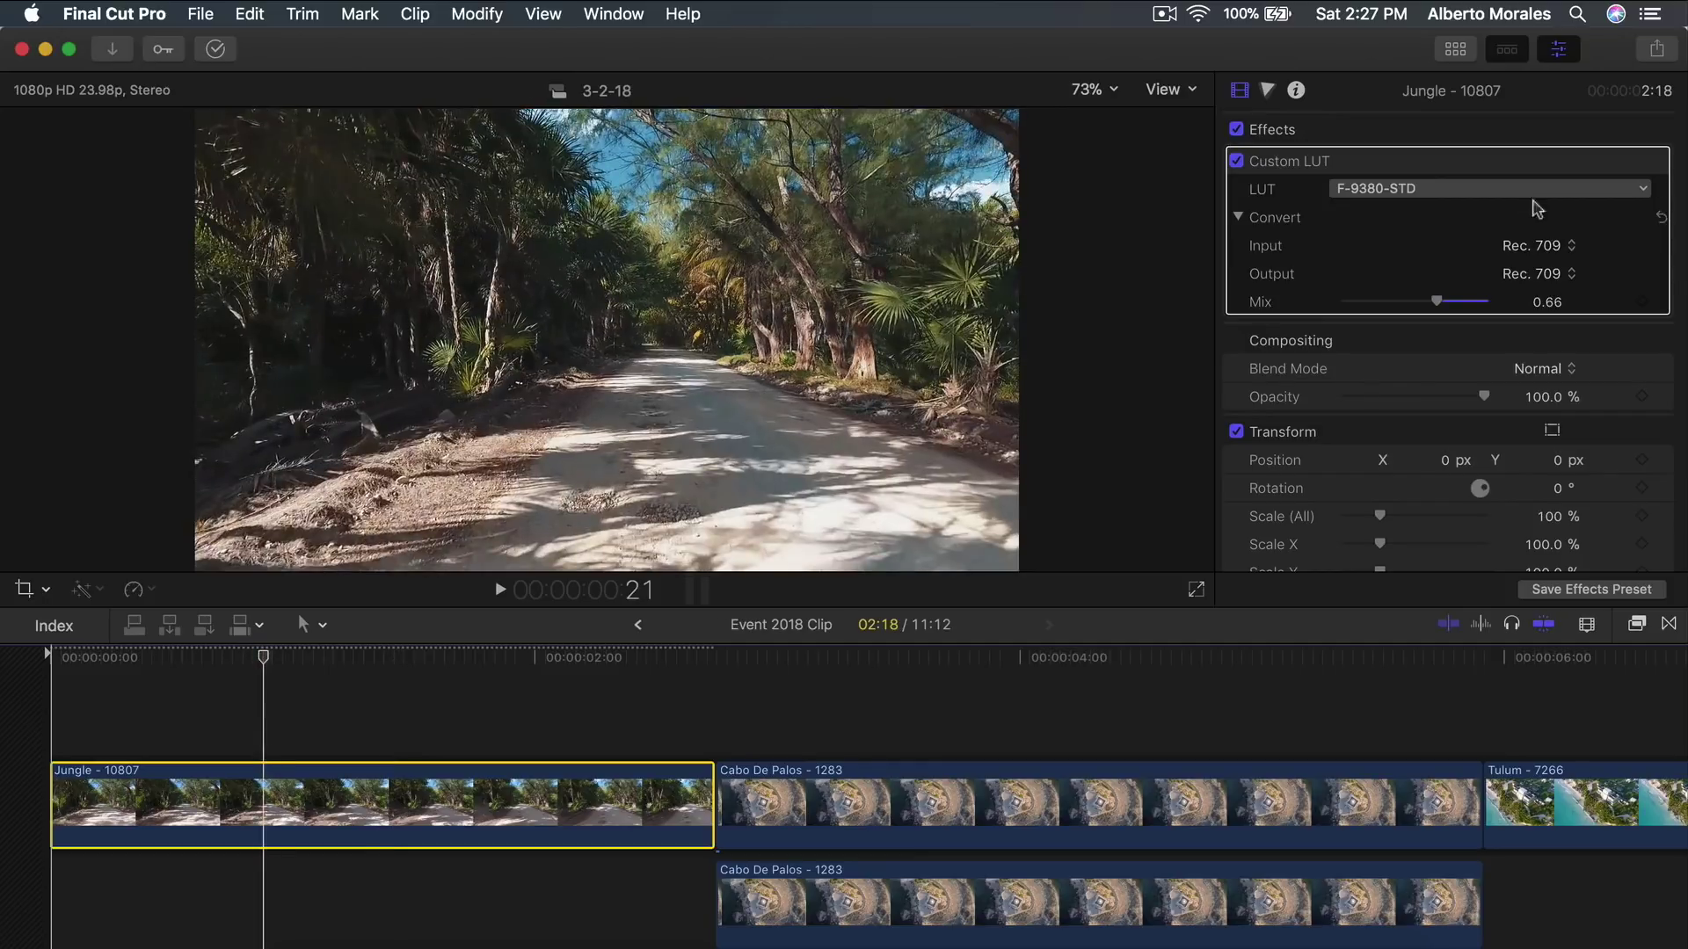
Apply lut_dusk_1, test a lower Mix of about 0.38, then undo back to 0.66.
{"action": "left_click", "coordinate": [1480, 192]}
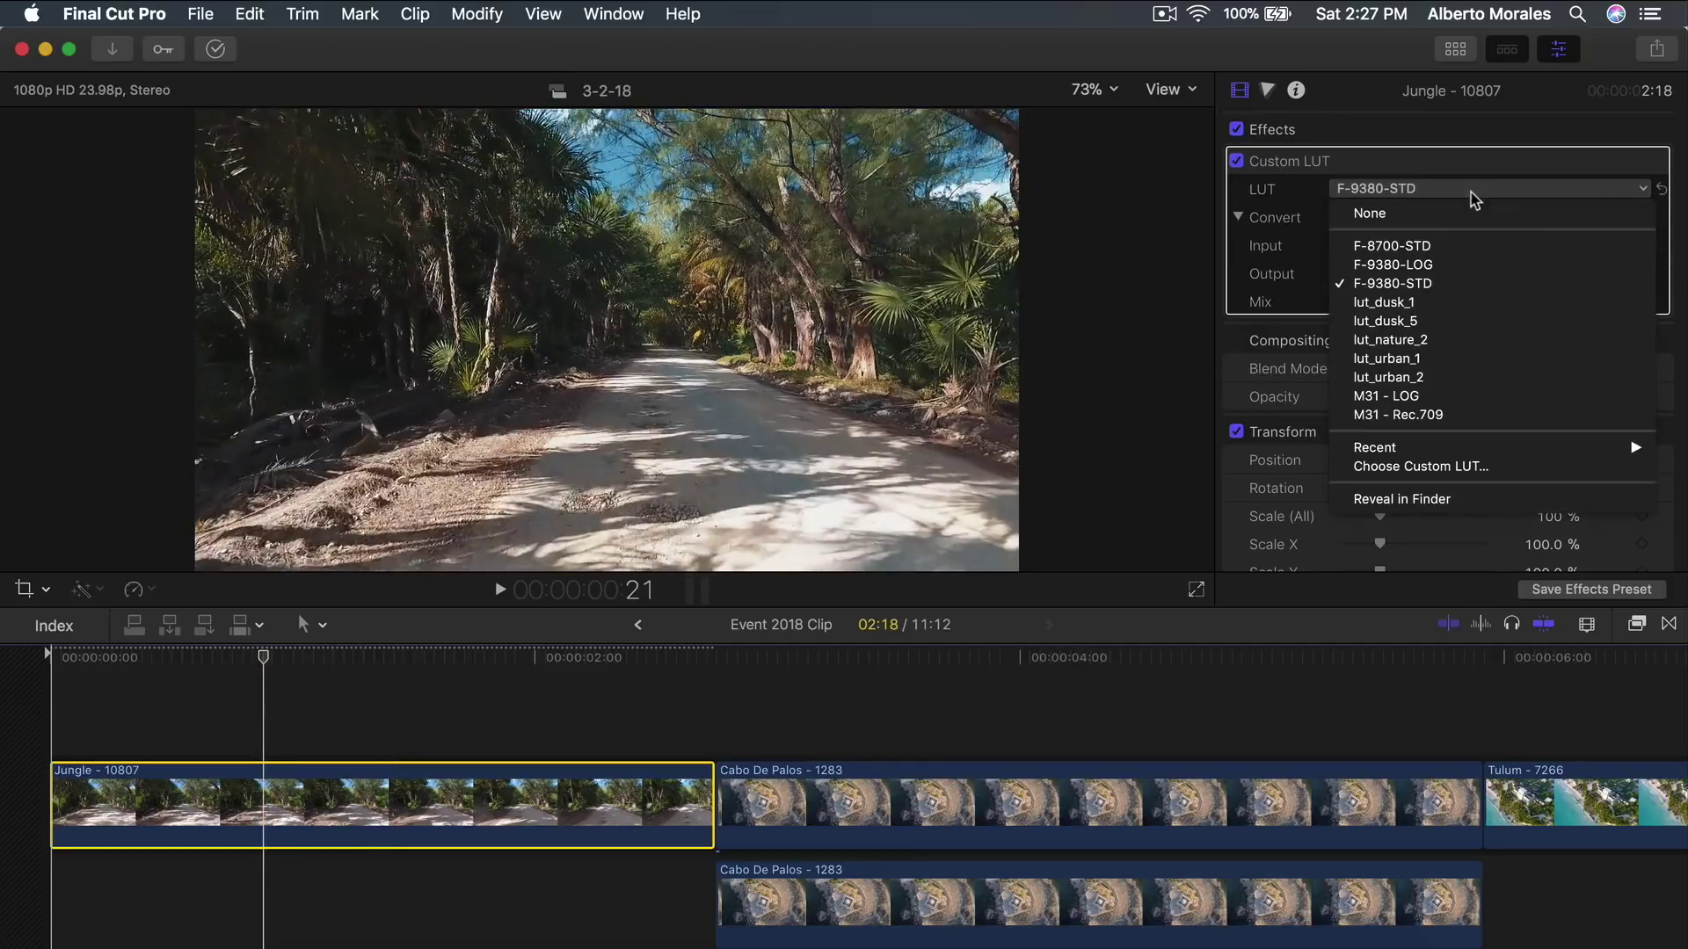
{"action": "left_click", "coordinate": [1404, 301]}
{"action": "left_click", "coordinate": [1406, 188]}
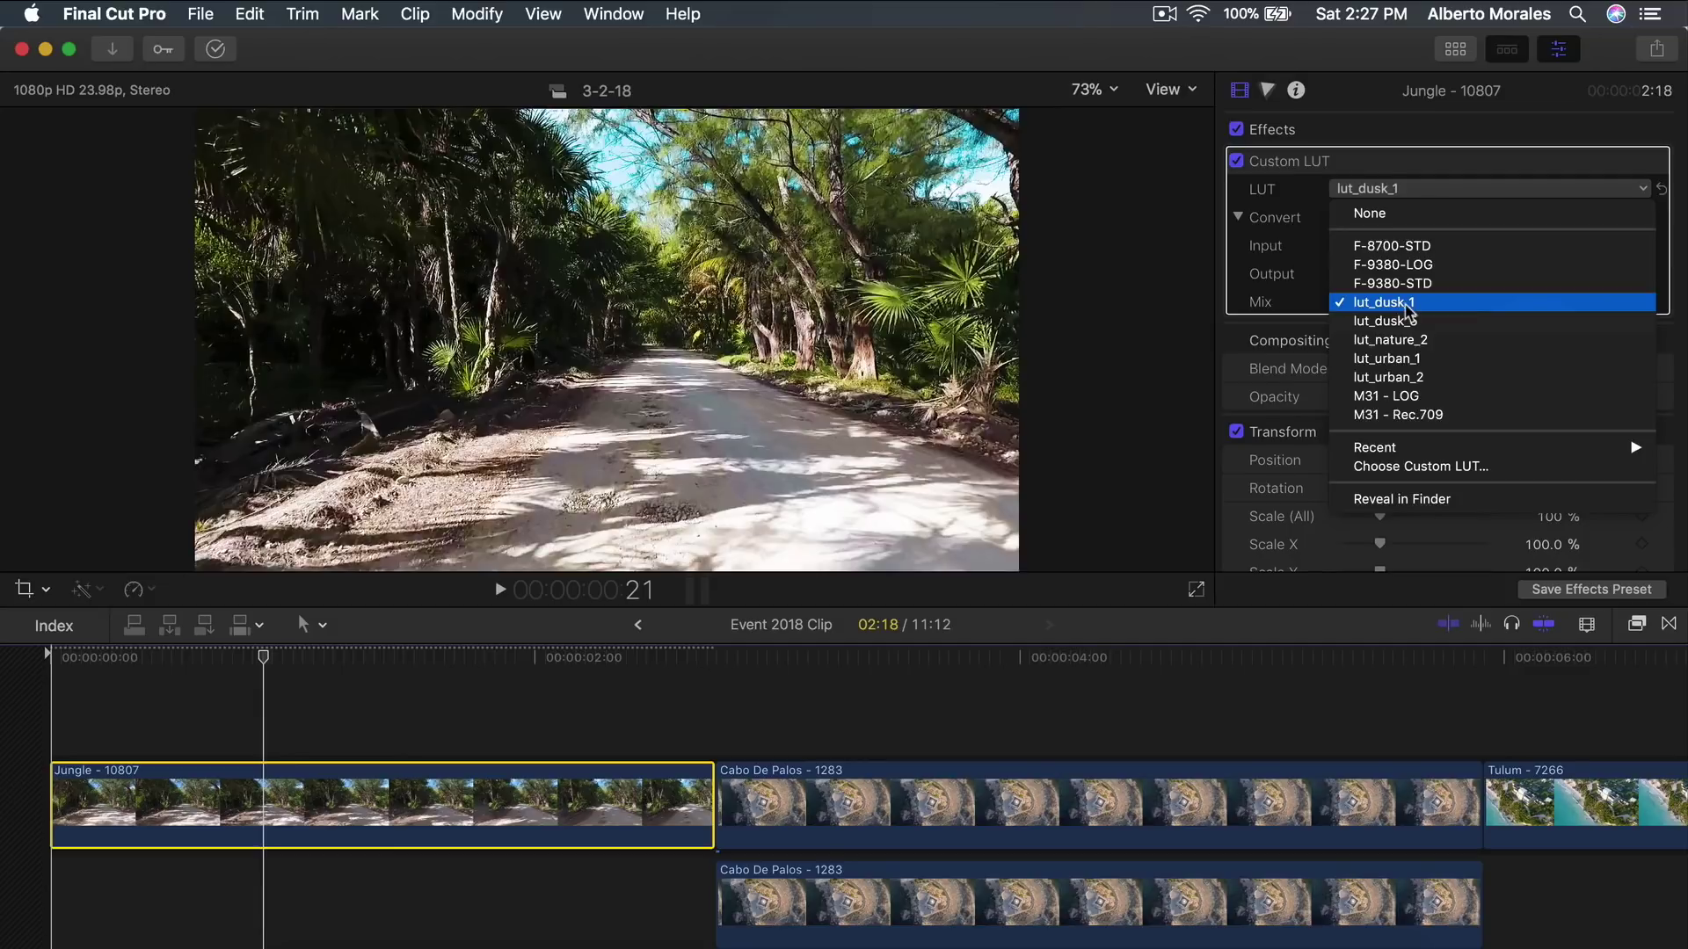
{"action": "left_click", "coordinate": [375, 661]}
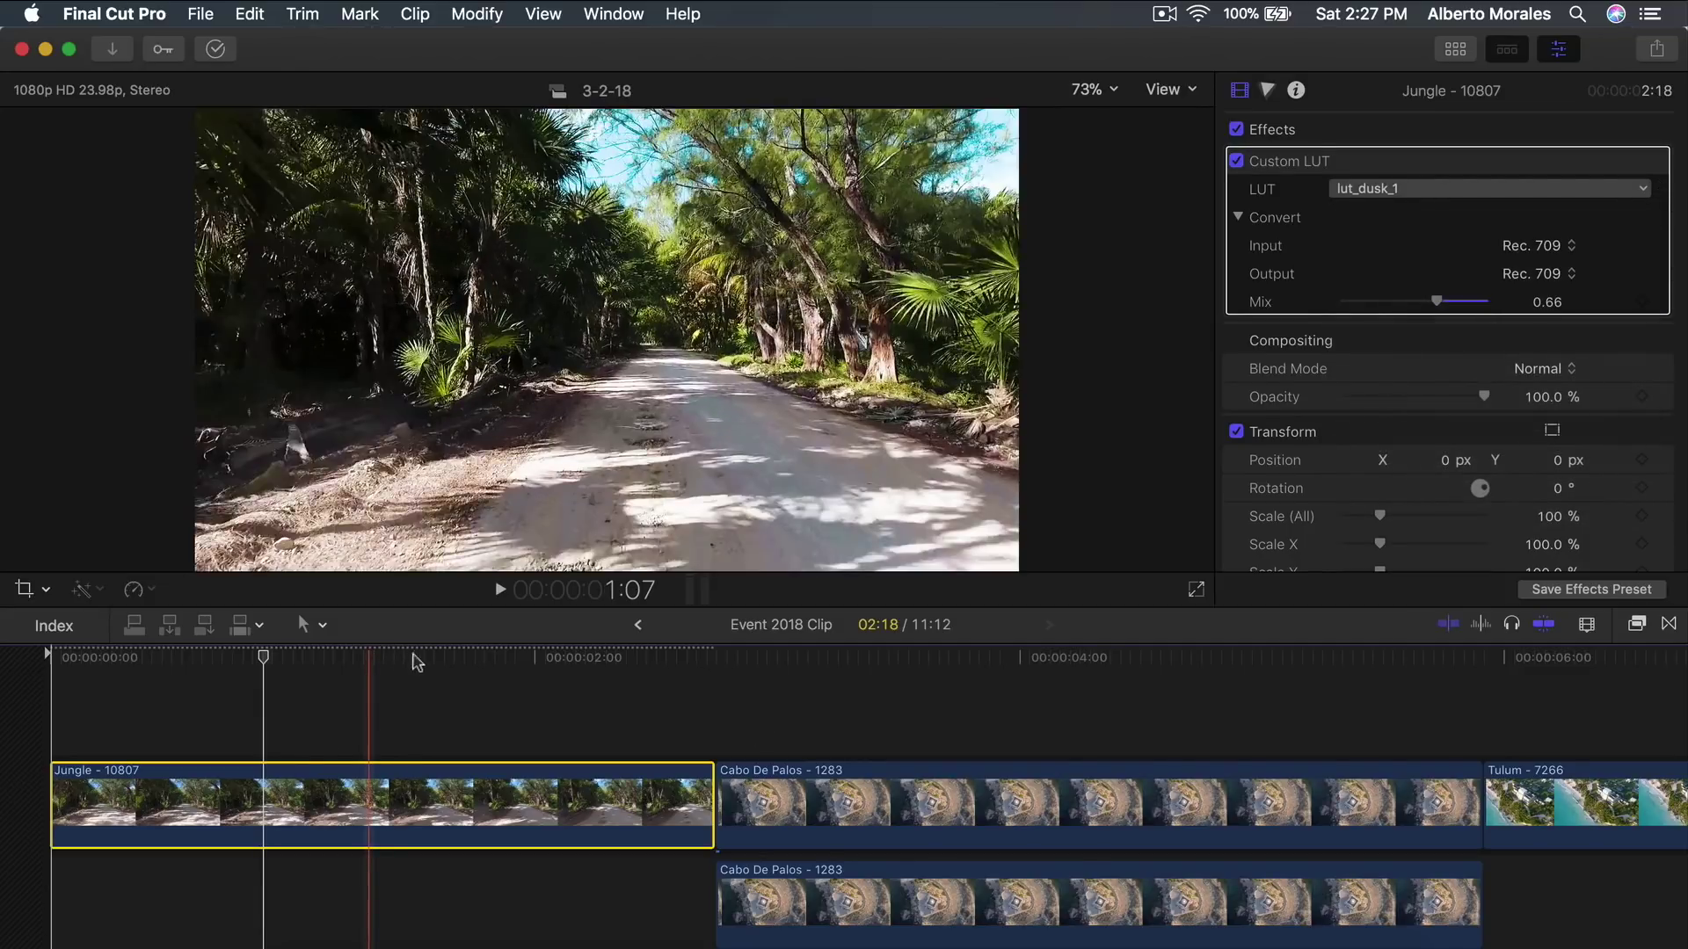
{"action": "left_click", "coordinate": [489, 661]}
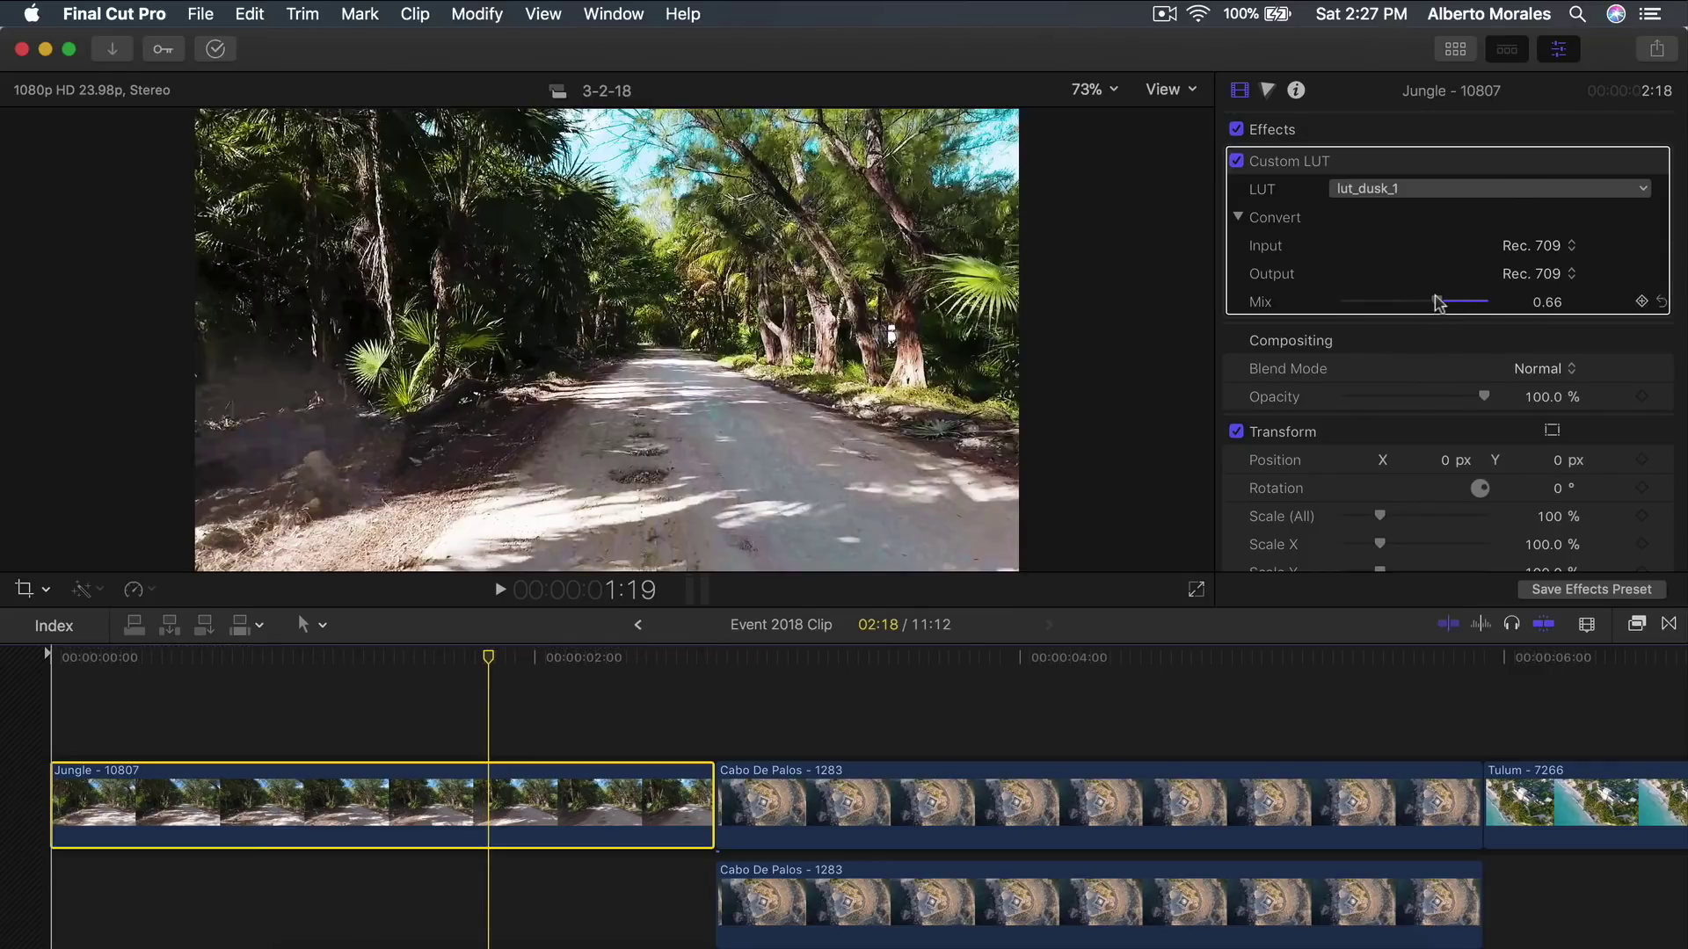
{"action": "left_click_drag", "start_coordinate": [1438, 302], "coordinate": [1400, 307]}
{"action": "key", "text": "super+z"}
Preview the lut_dusk_5 and lut_nature_2 looks on the Jungle clip.
{"action": "left_click", "coordinate": [1412, 194]}
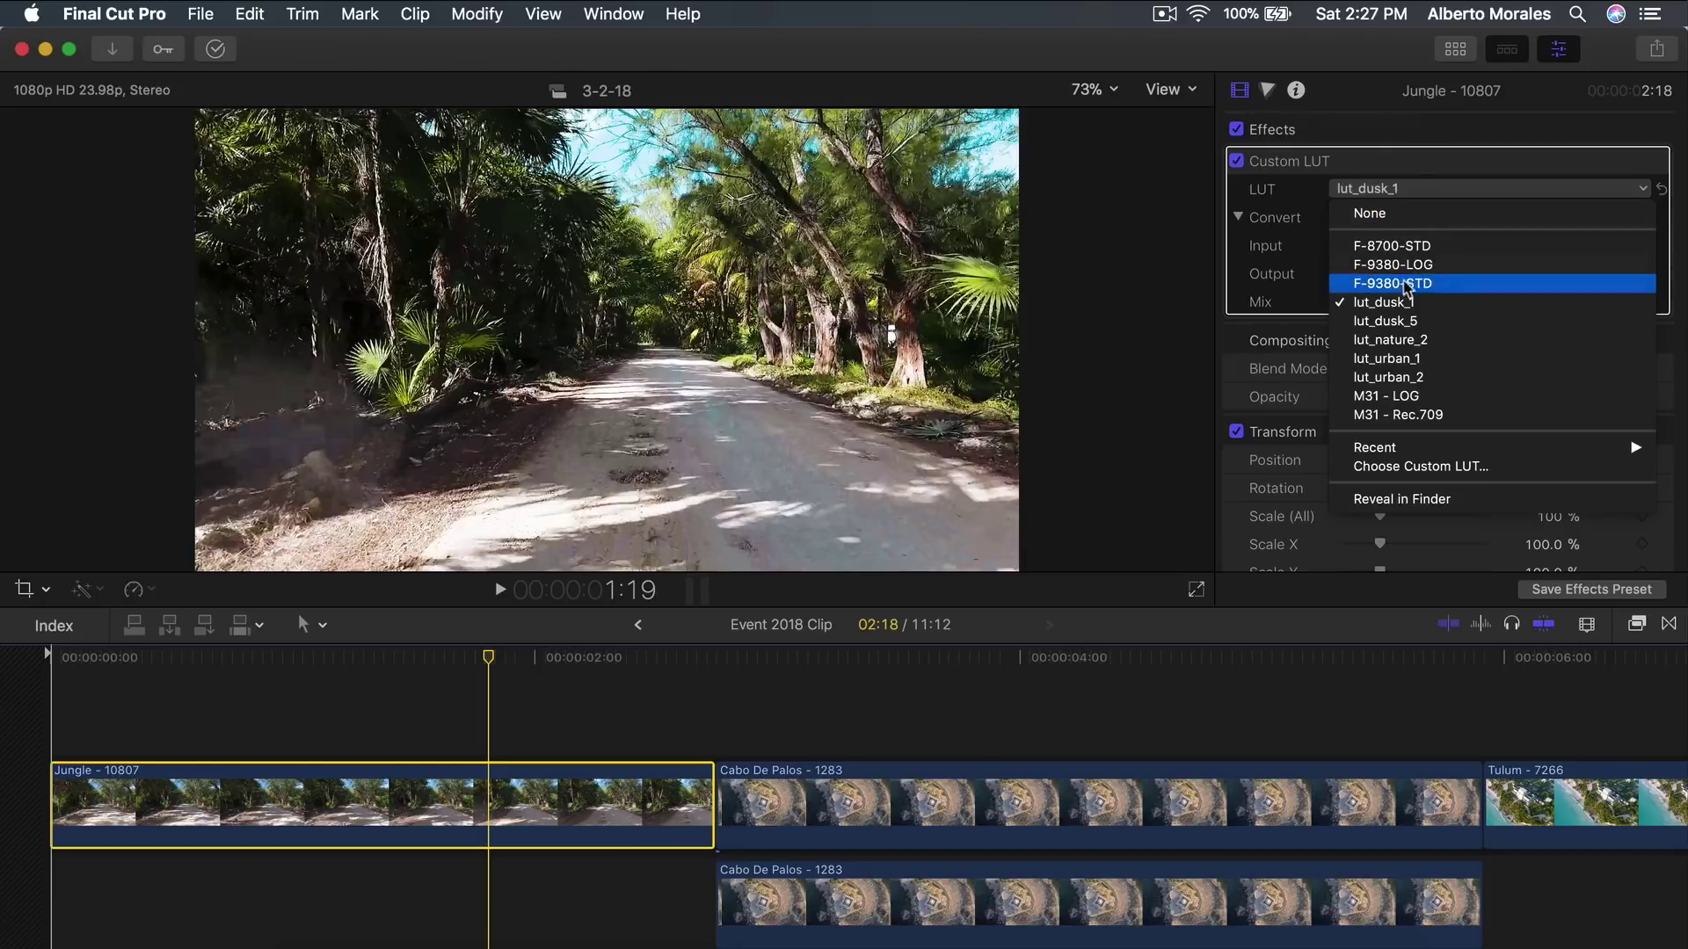
{"action": "left_click", "coordinate": [1405, 320]}
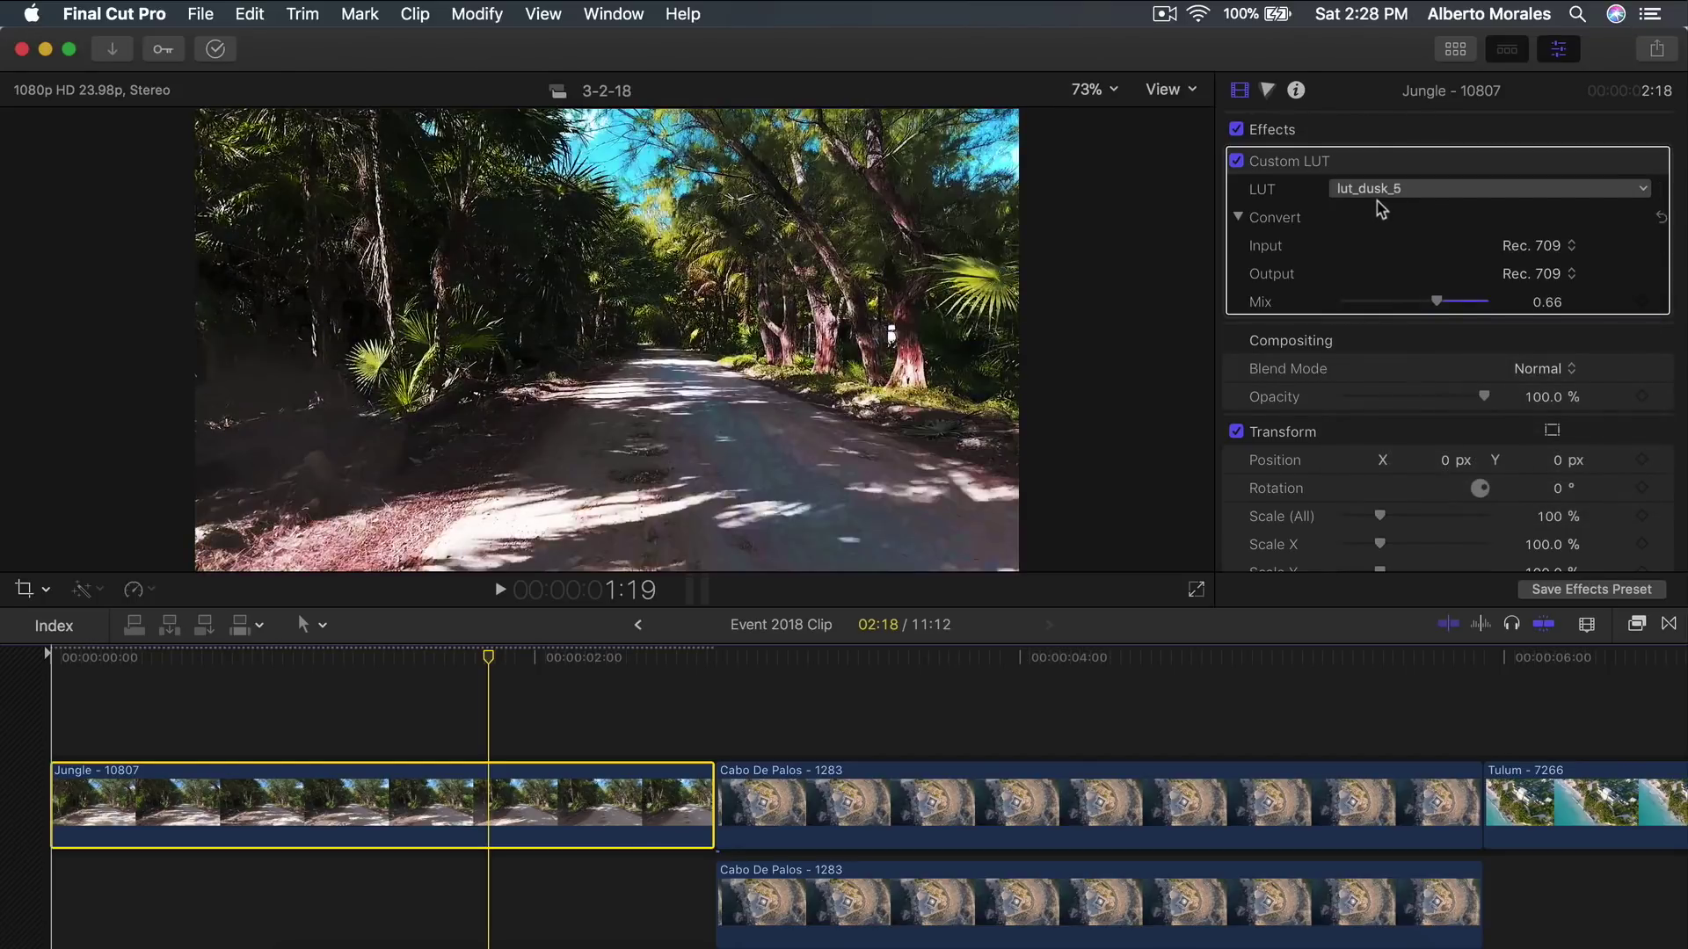
{"action": "left_click", "coordinate": [1396, 187]}
{"action": "left_click", "coordinate": [1407, 341]}
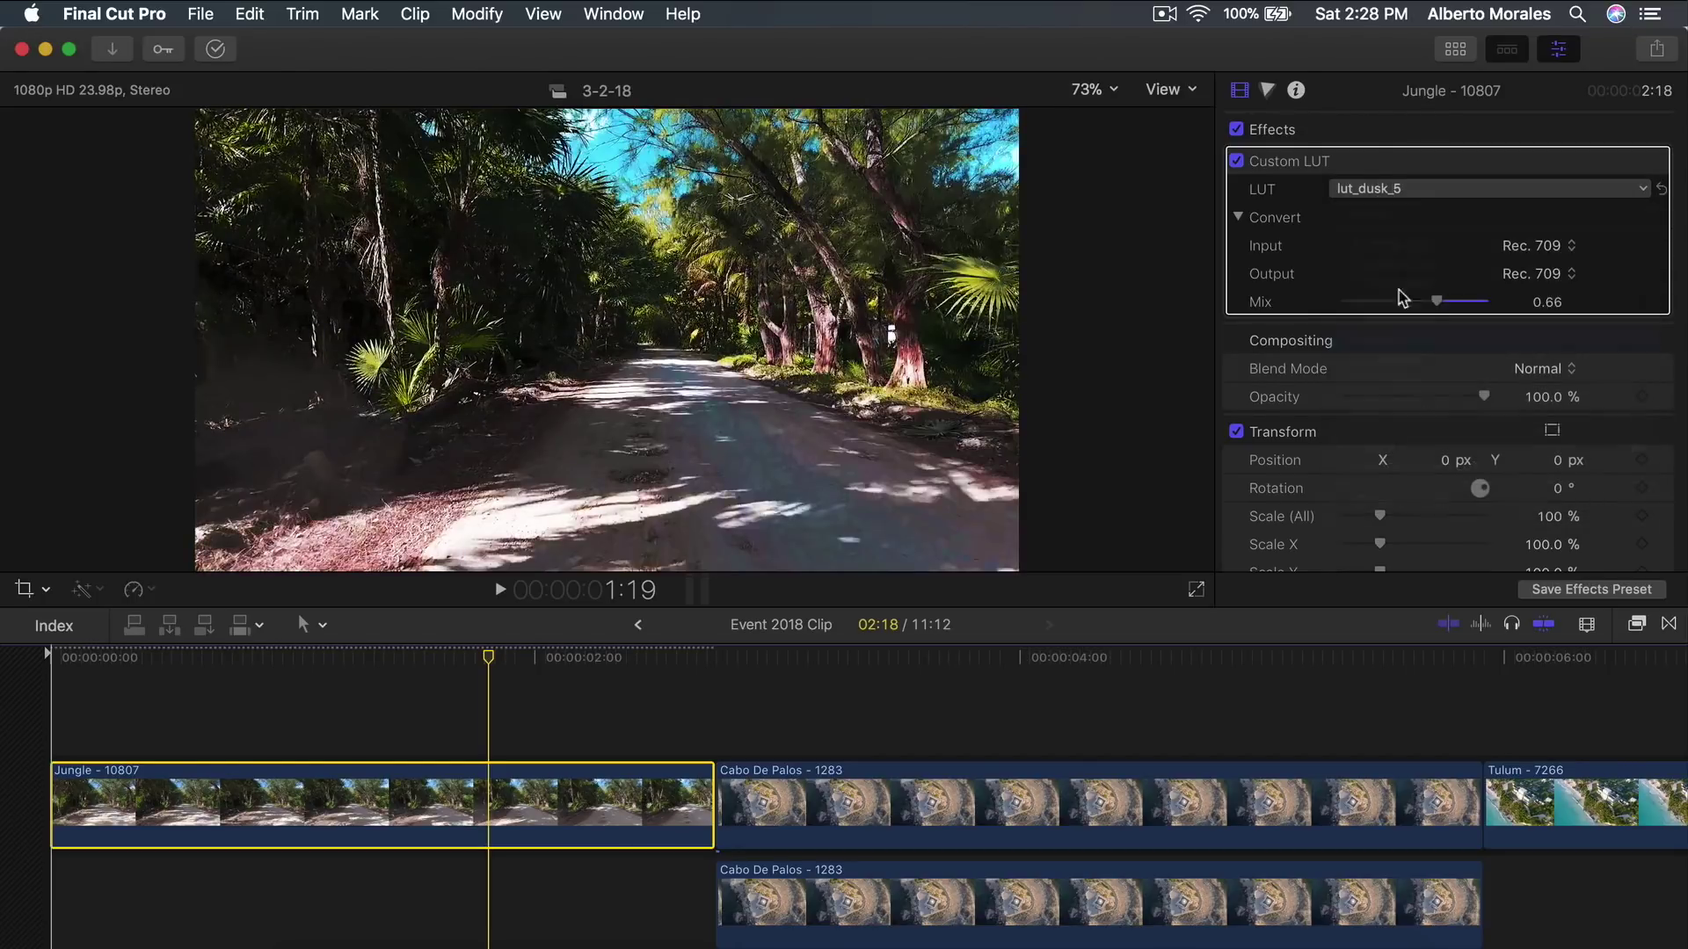
{"action": "left_click_drag", "start_coordinate": [489, 659], "coordinate": [279, 665]}
Try lut_urban_1 and lut_urban_2, then settle on the M31 - LOG LUT.
{"action": "left_click", "coordinate": [1389, 188]}
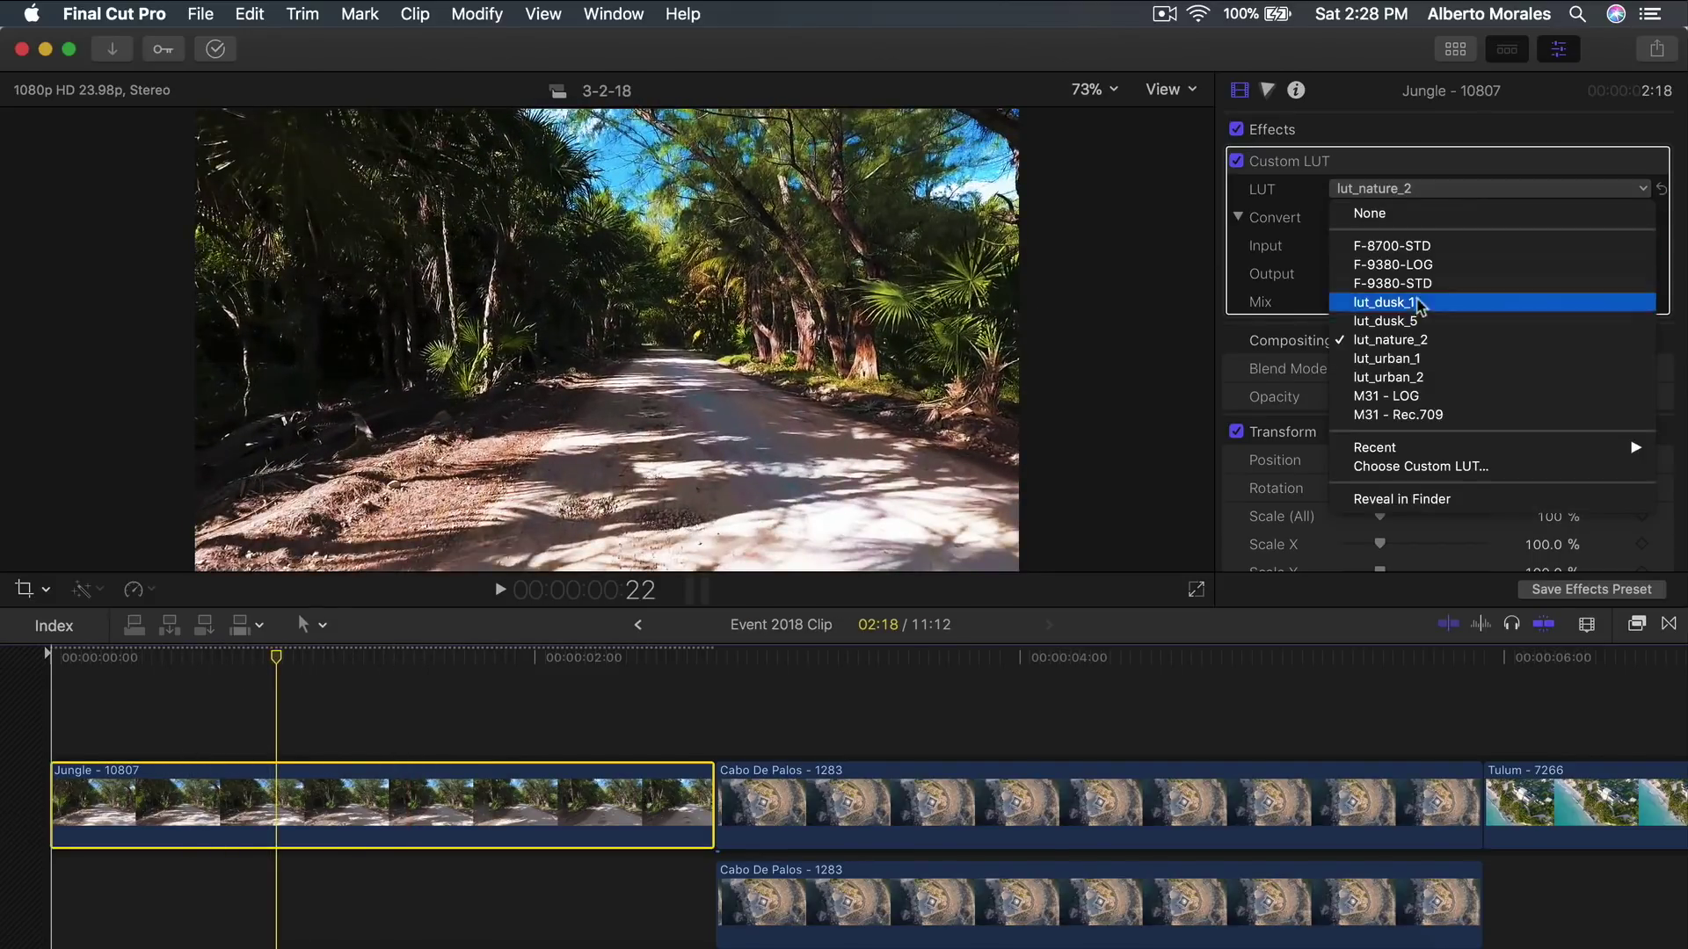
{"action": "left_click", "coordinate": [1425, 358]}
{"action": "left_click", "coordinate": [1397, 193]}
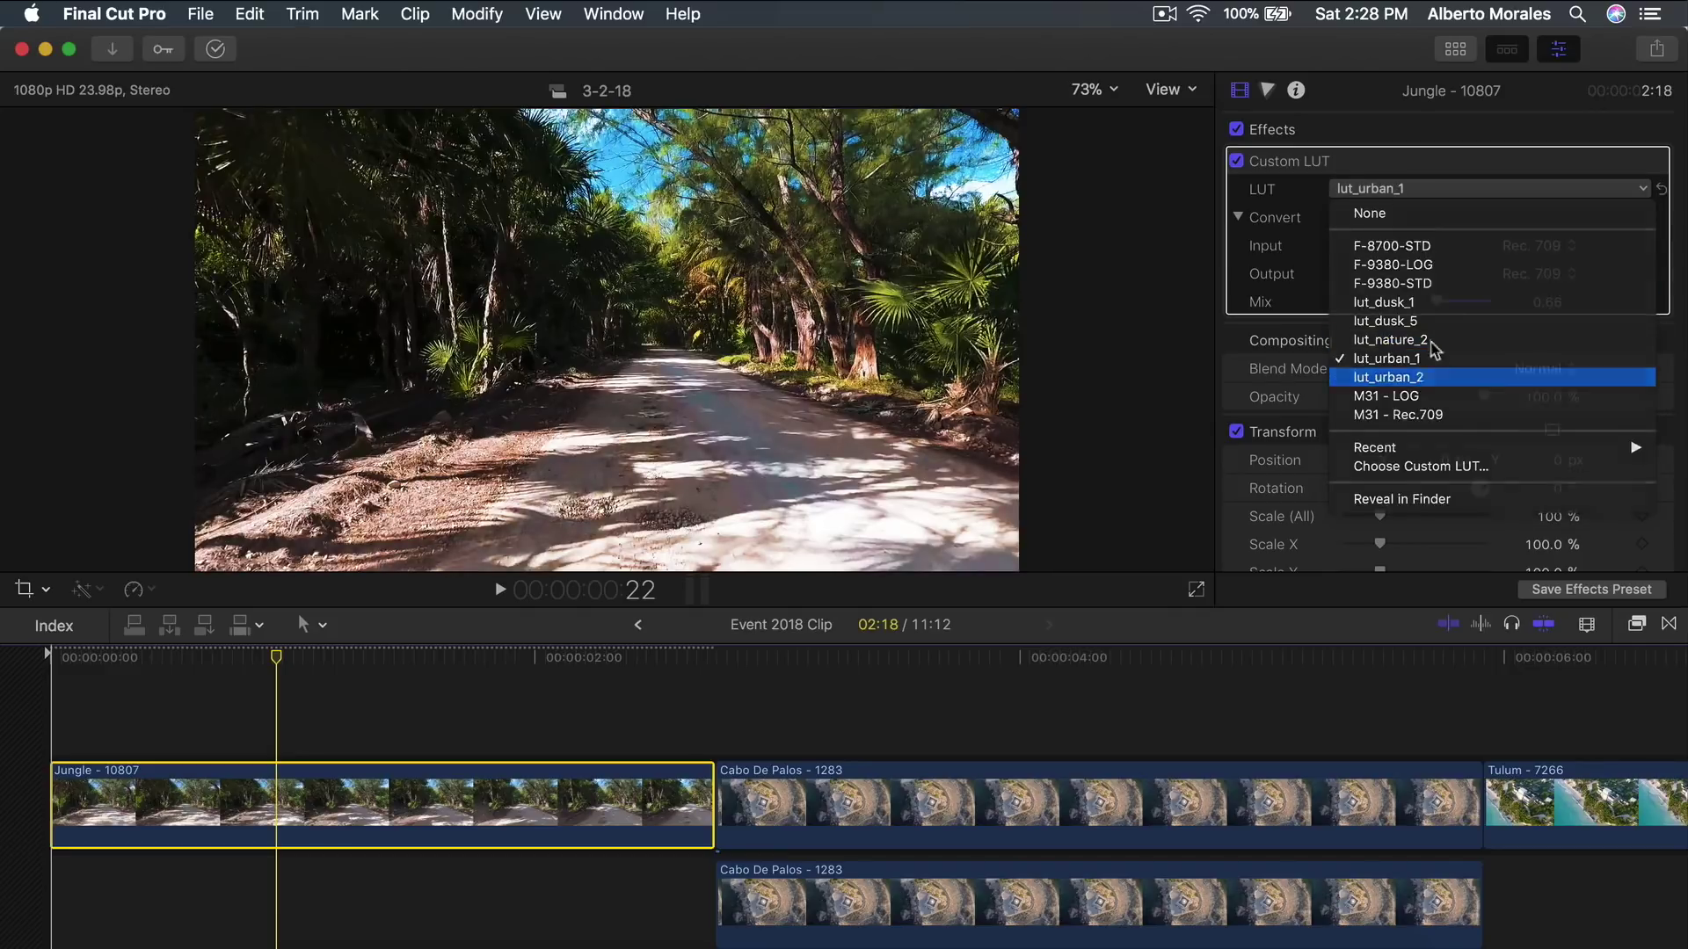
{"action": "left_click", "coordinate": [1384, 377]}
{"action": "left_click", "coordinate": [1410, 189]}
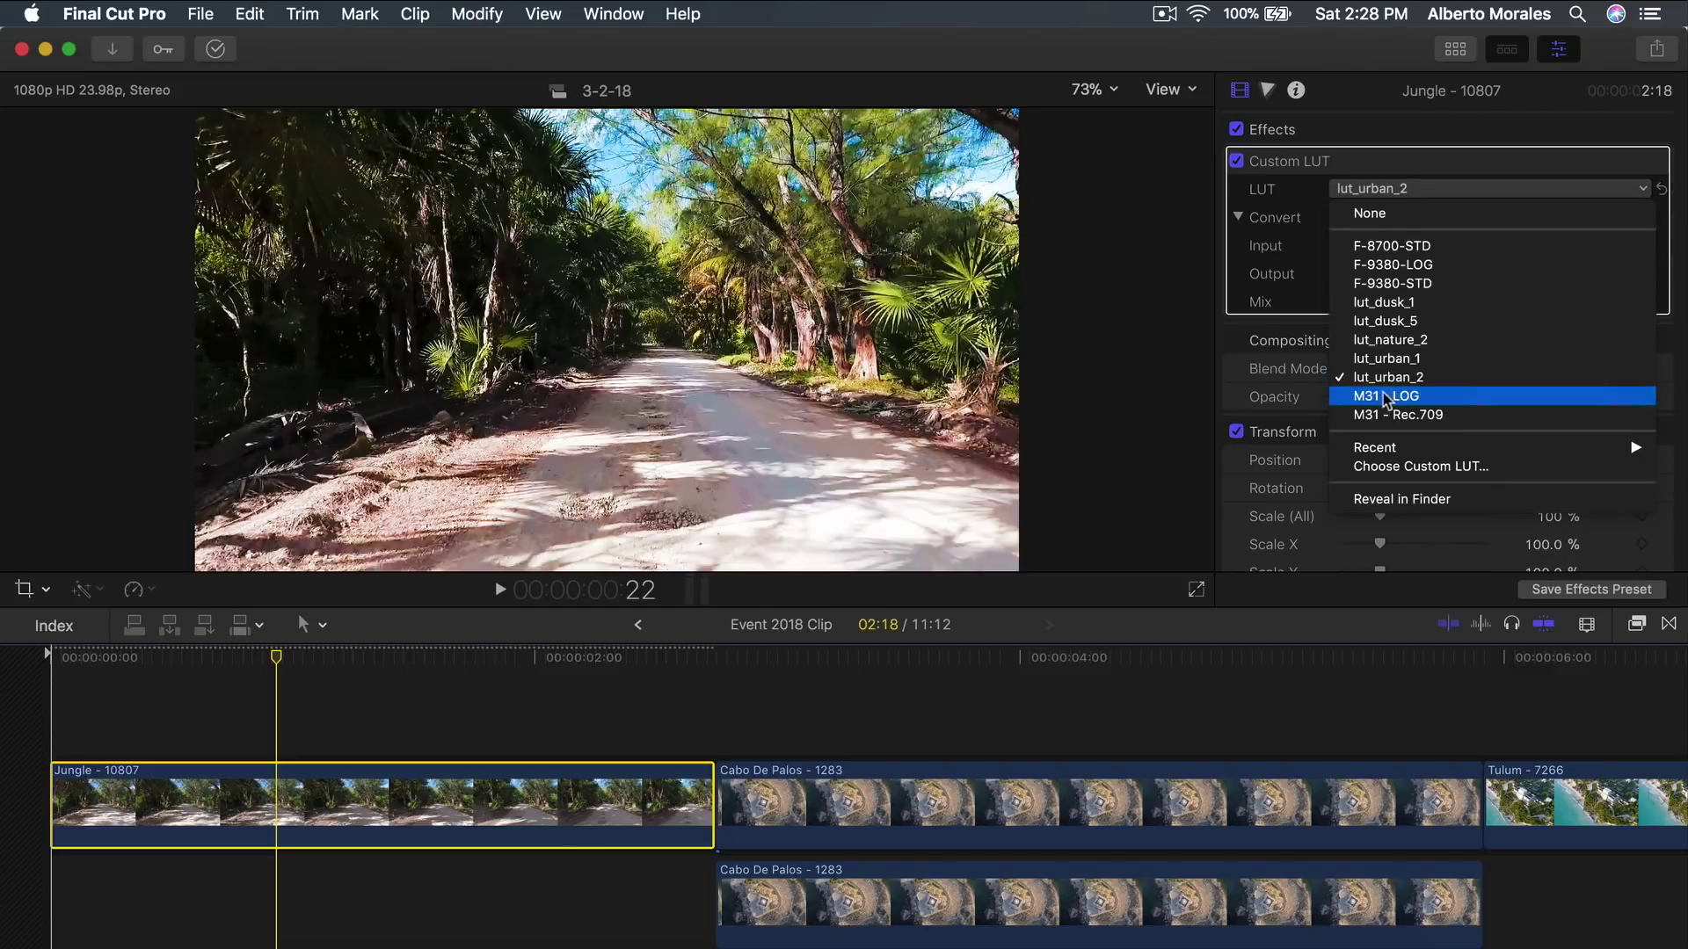
{"action": "left_click", "coordinate": [1374, 400]}
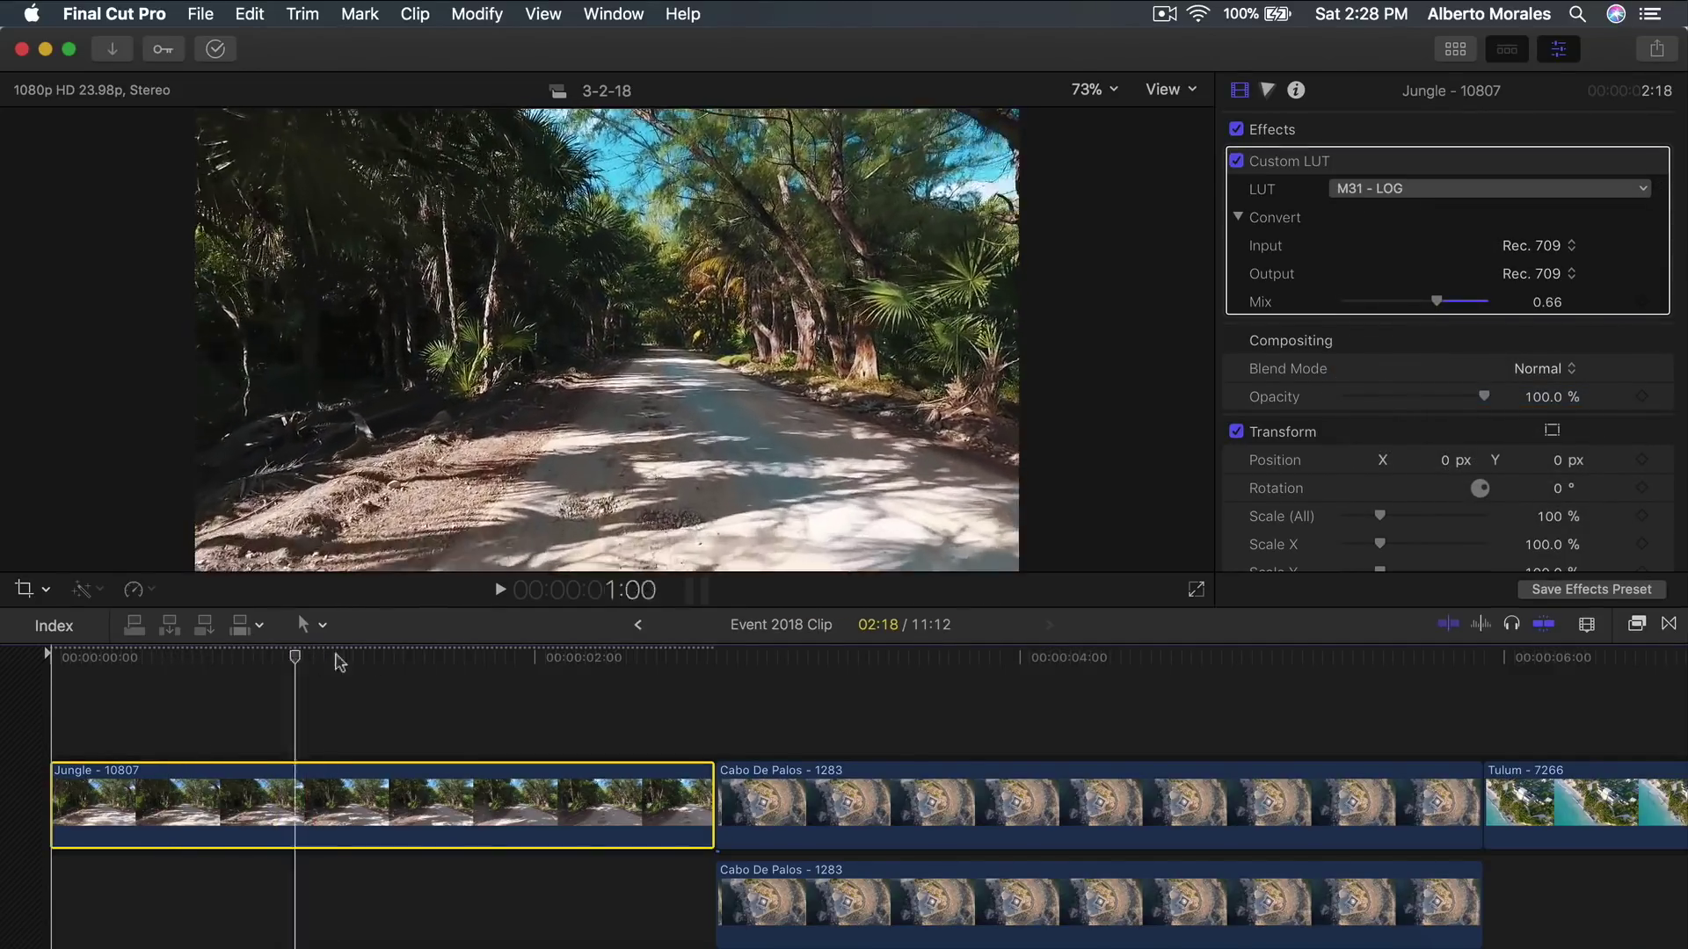
Compare the M31 - LOG grade with the original by toggling the LUT, then raise the Mix slightly.
{"action": "left_click", "coordinate": [538, 661]}
{"action": "left_click_drag", "start_coordinate": [547, 672], "coordinate": [316, 710]}
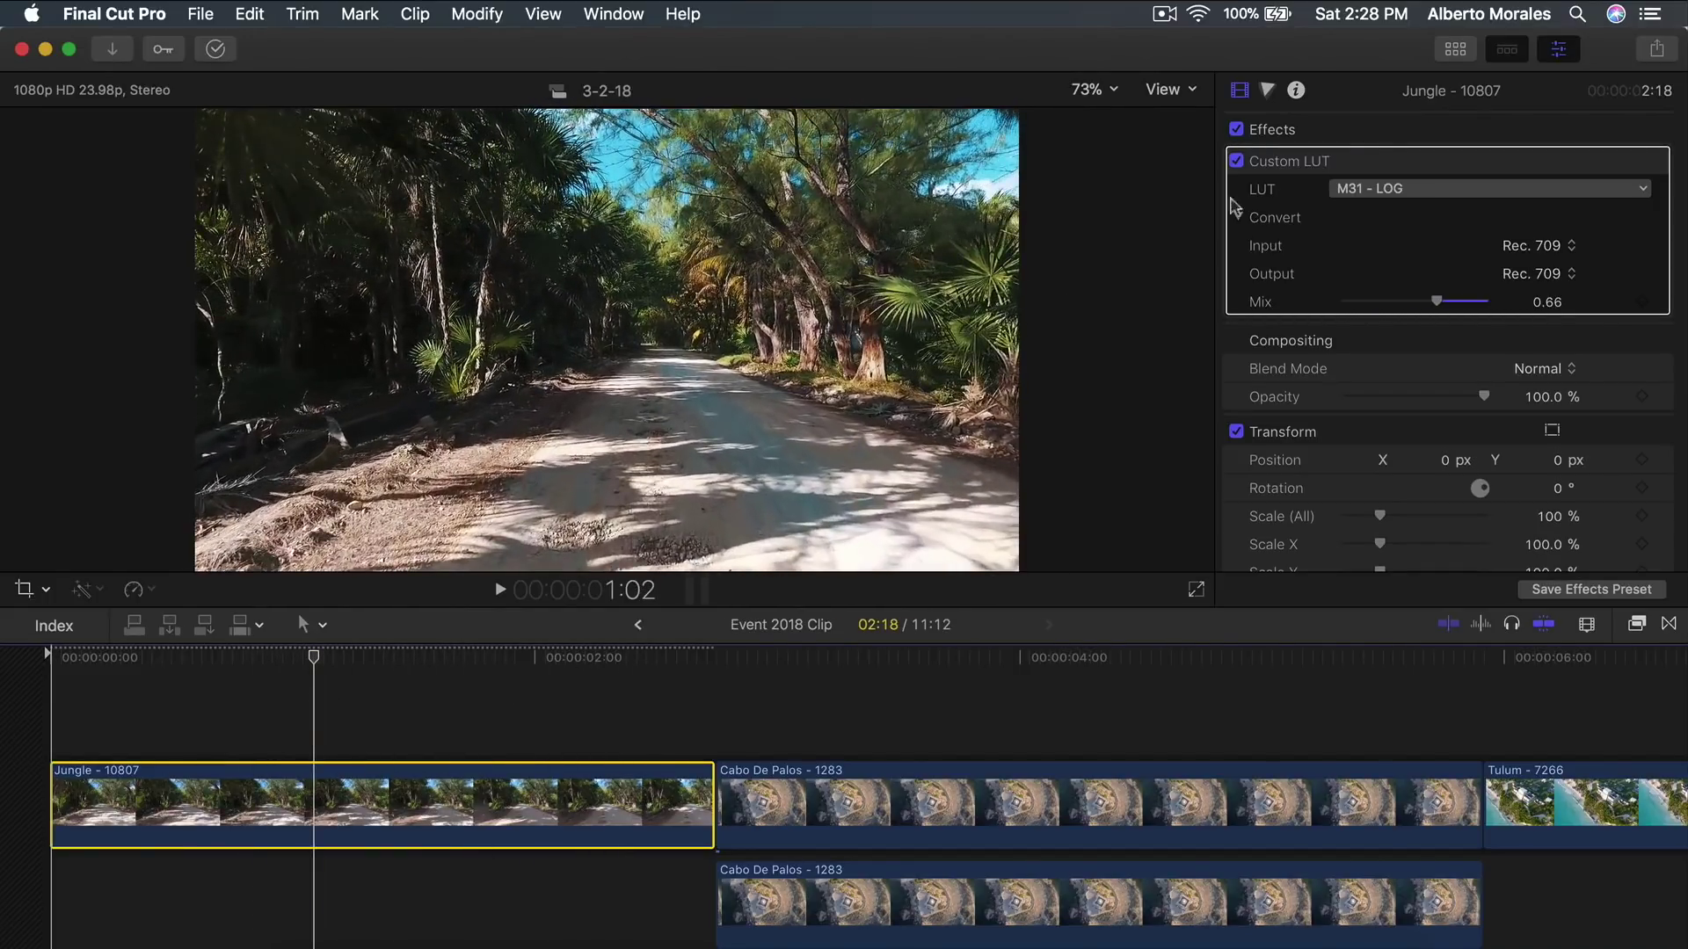
{"action": "left_click", "coordinate": [1237, 162]}
{"action": "left_click", "coordinate": [1237, 161]}
{"action": "left_click_drag", "start_coordinate": [415, 687], "coordinate": [276, 669]}
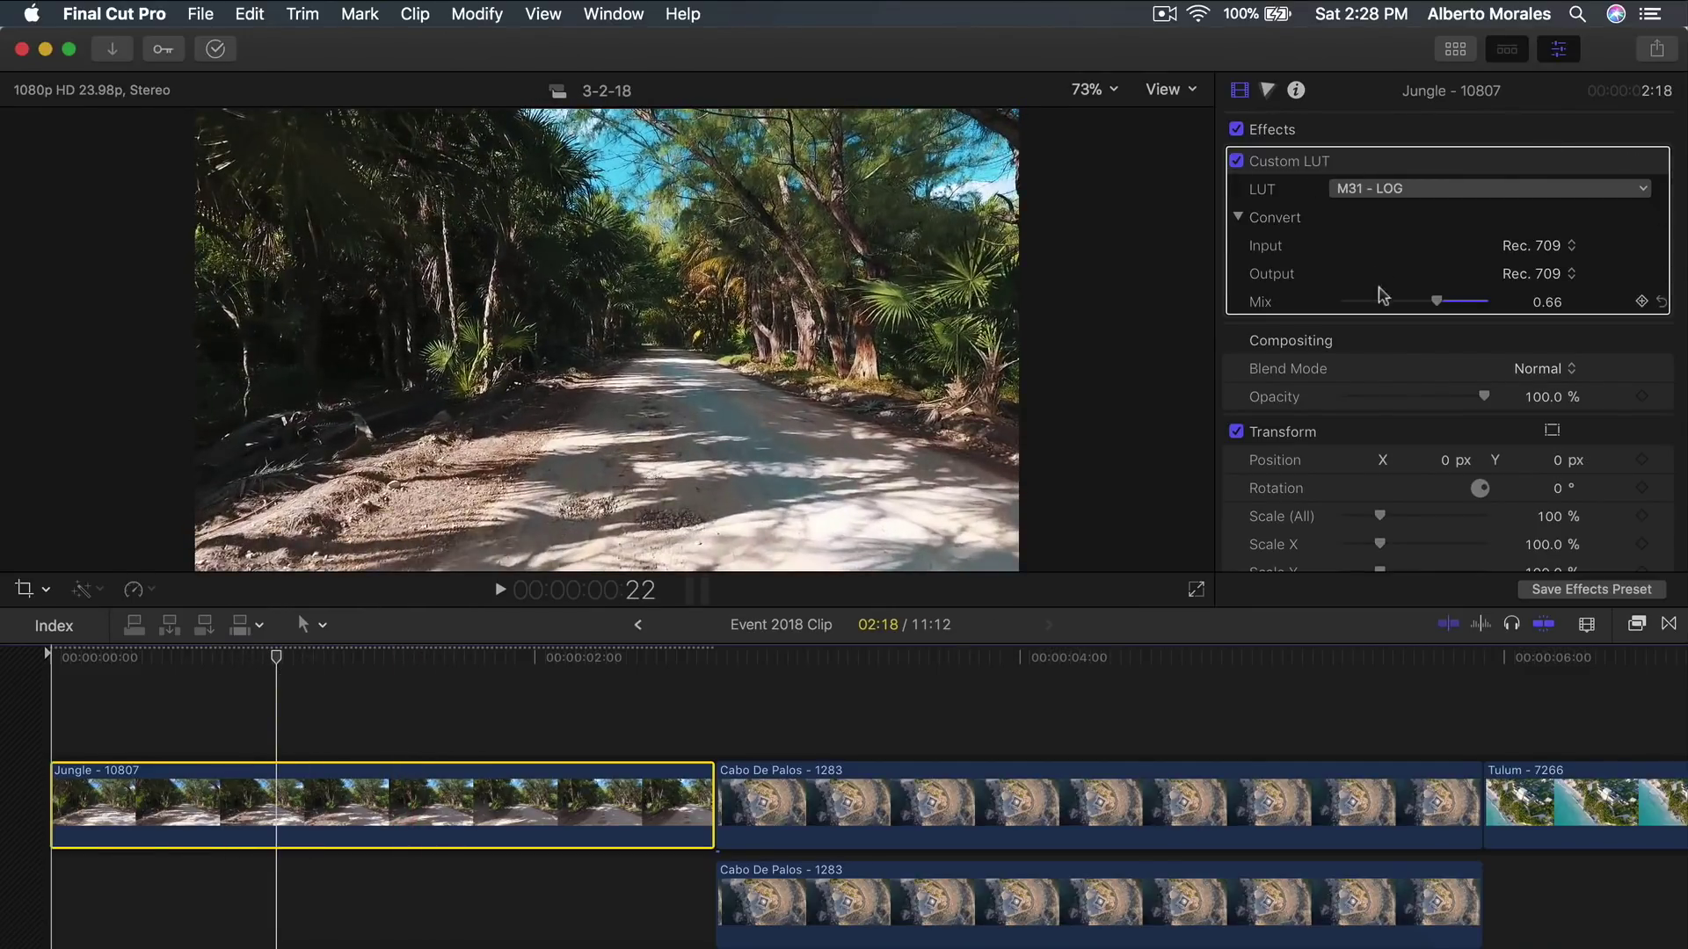
{"action": "left_click_drag", "start_coordinate": [1437, 303], "coordinate": [1467, 303]}
Look through the Color Board's Color, Saturation and Exposure panes in the Color inspector.
{"action": "left_click", "coordinate": [1267, 92]}
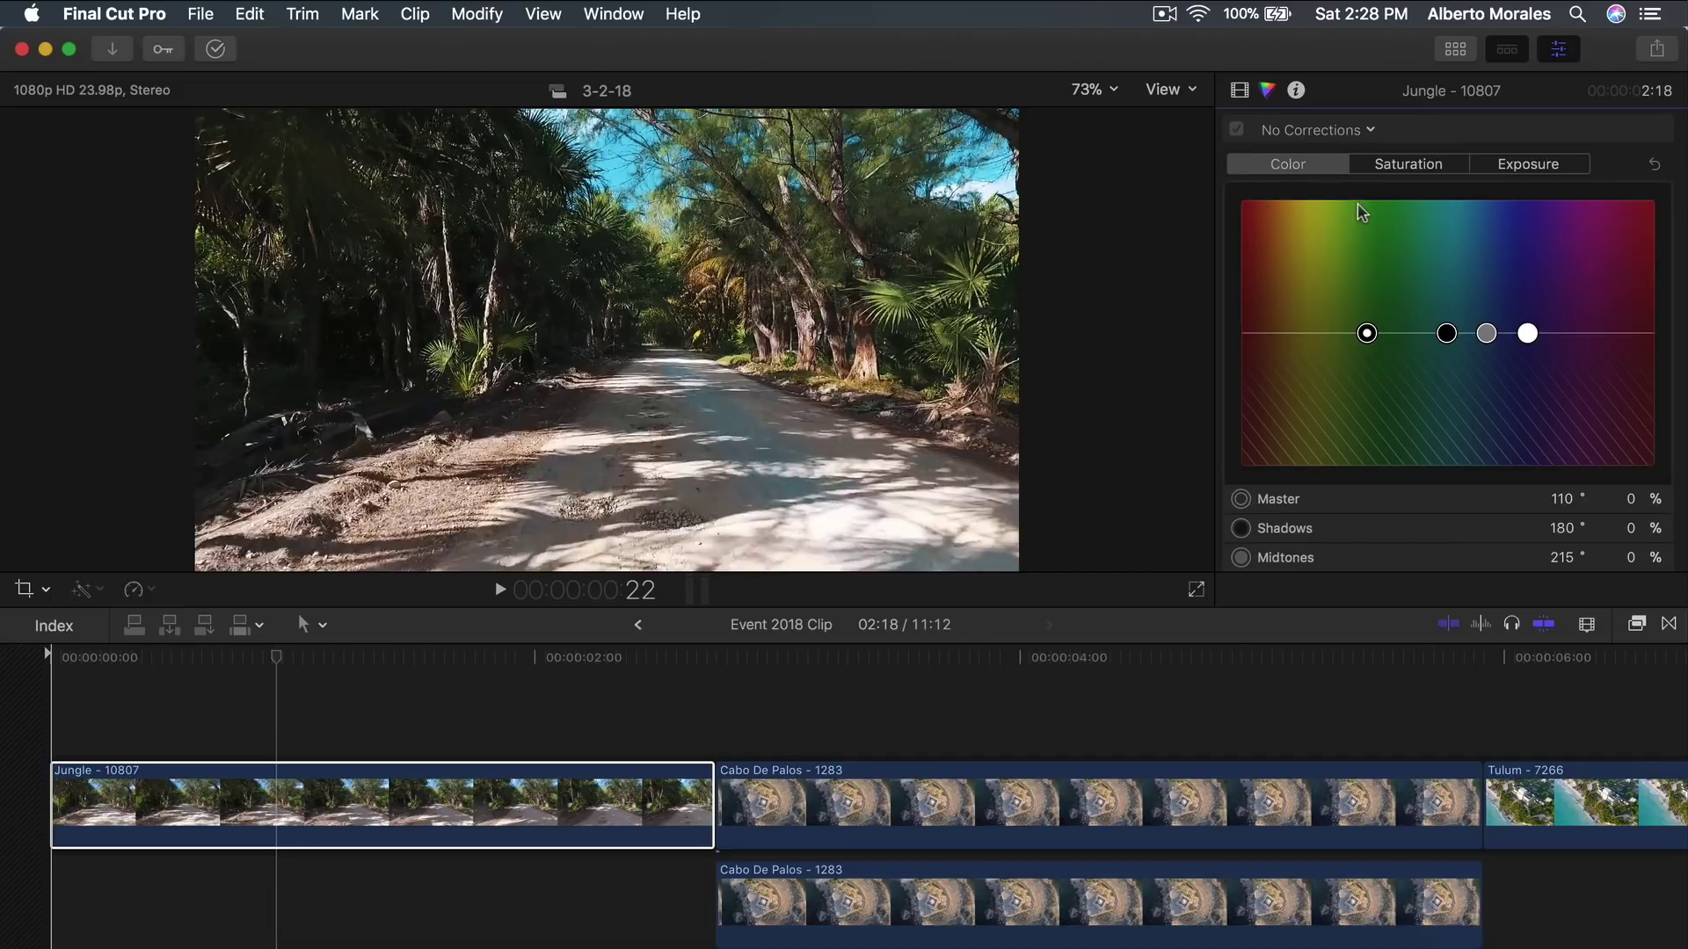
{"action": "scroll", "coordinate": [1492, 383], "scroll_direction": "down", "scroll_amount": 2}
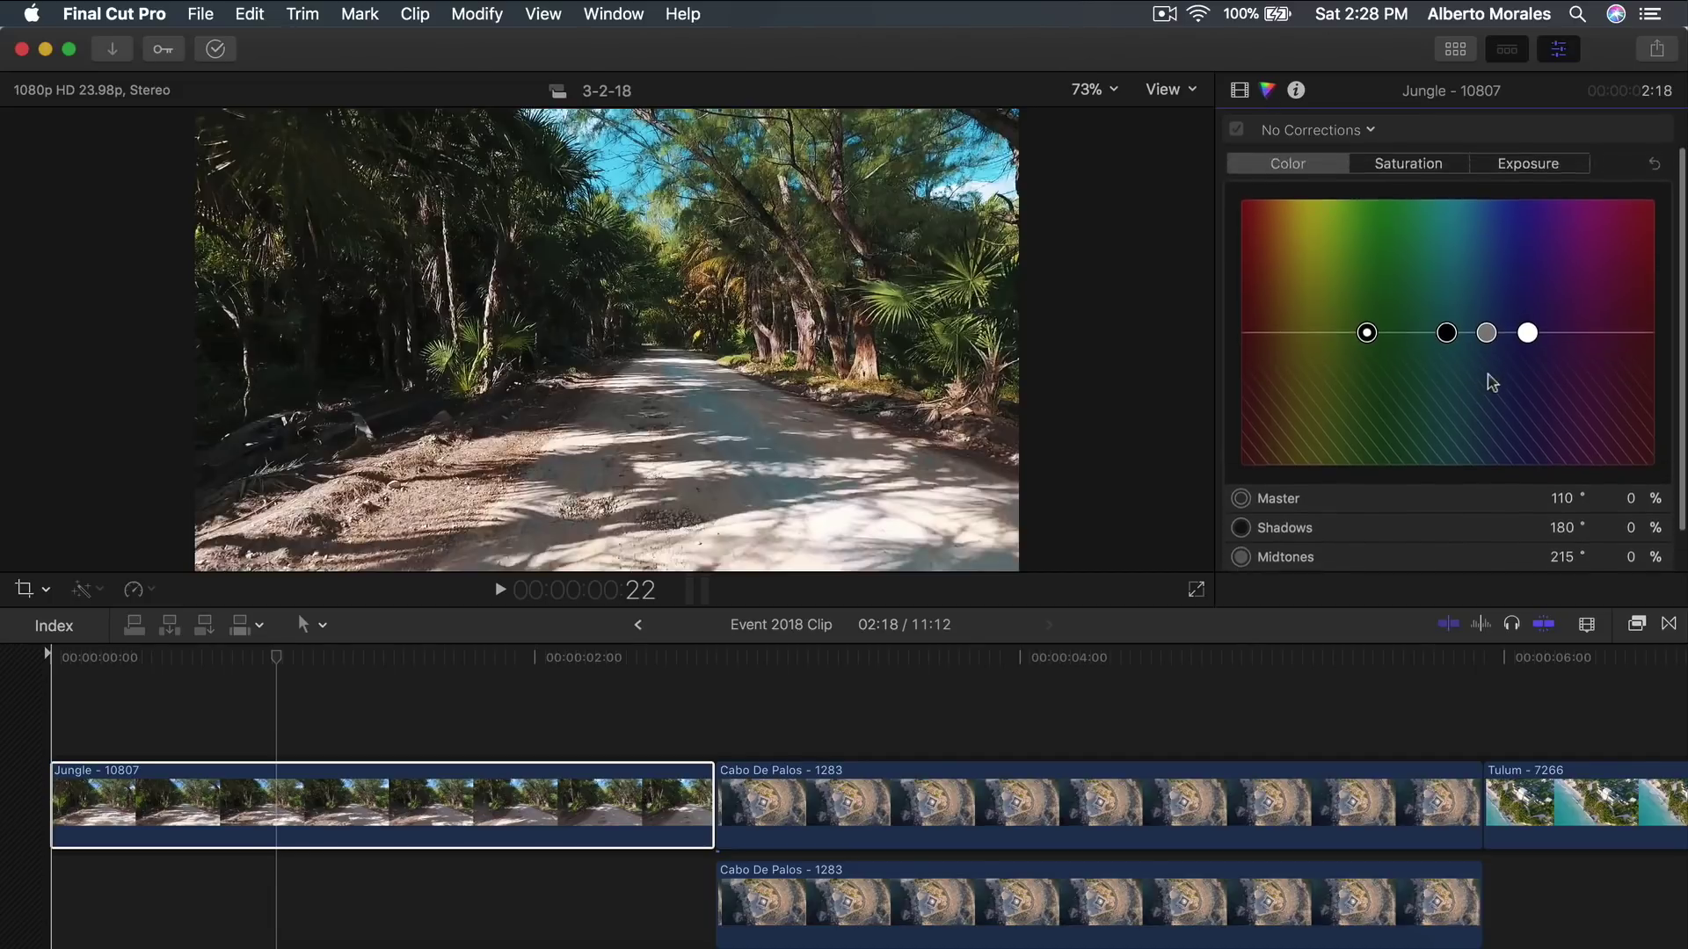
{"action": "left_click", "coordinate": [1409, 153]}
{"action": "left_click", "coordinate": [1503, 156]}
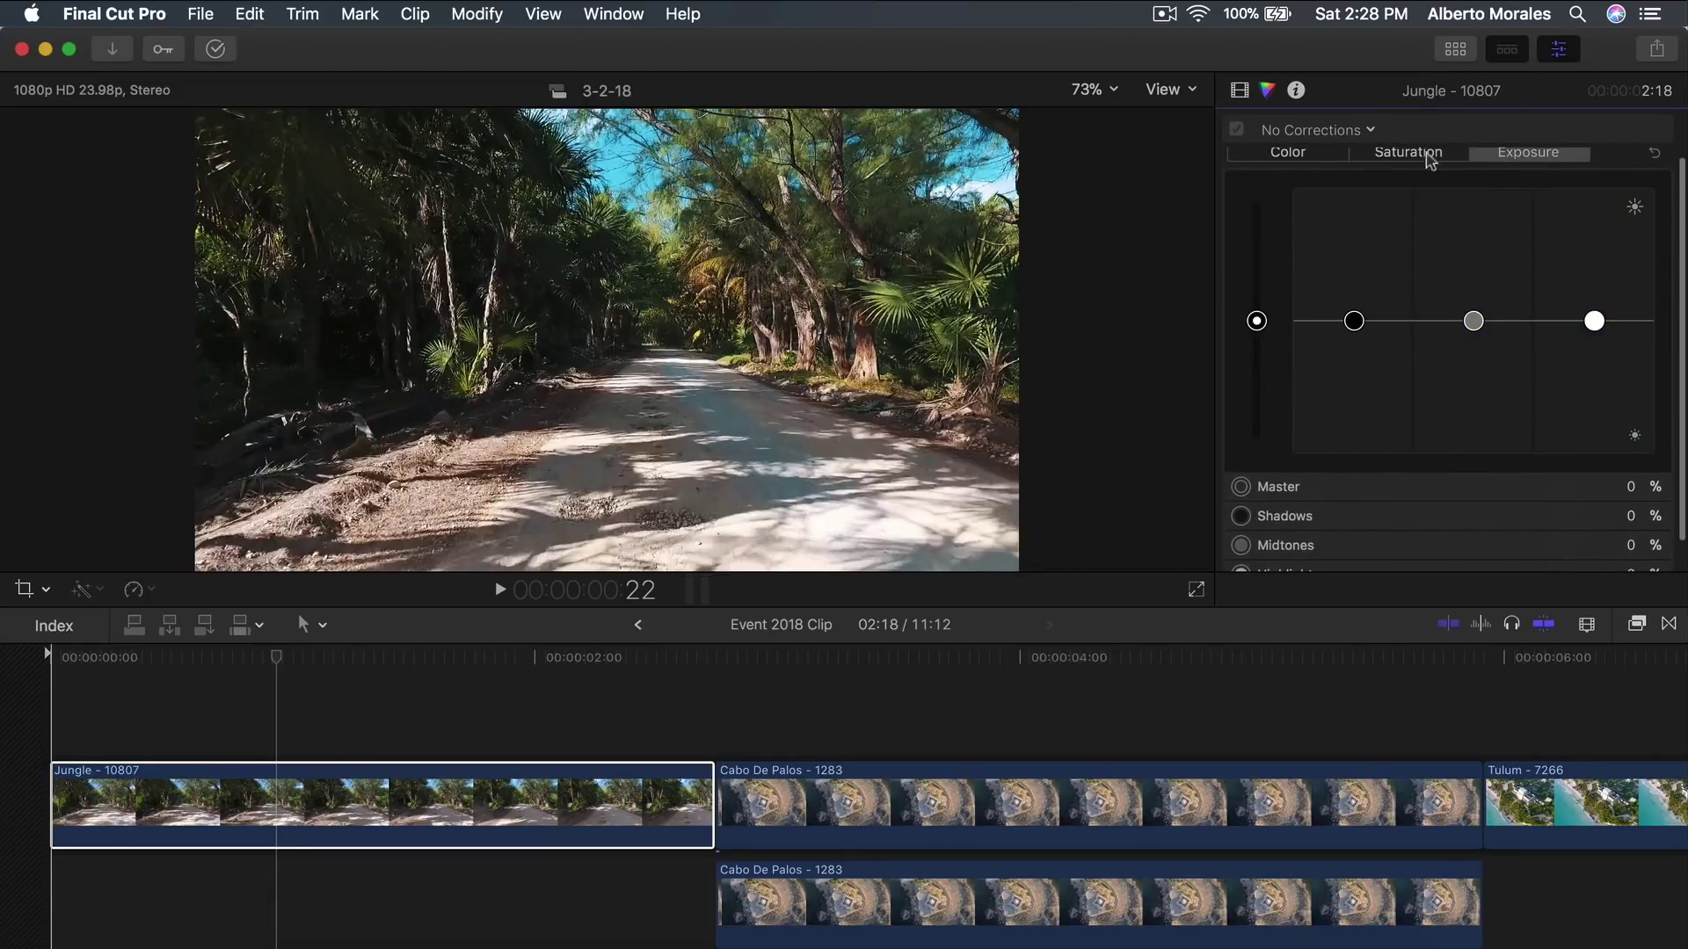
{"action": "left_click", "coordinate": [1313, 161]}
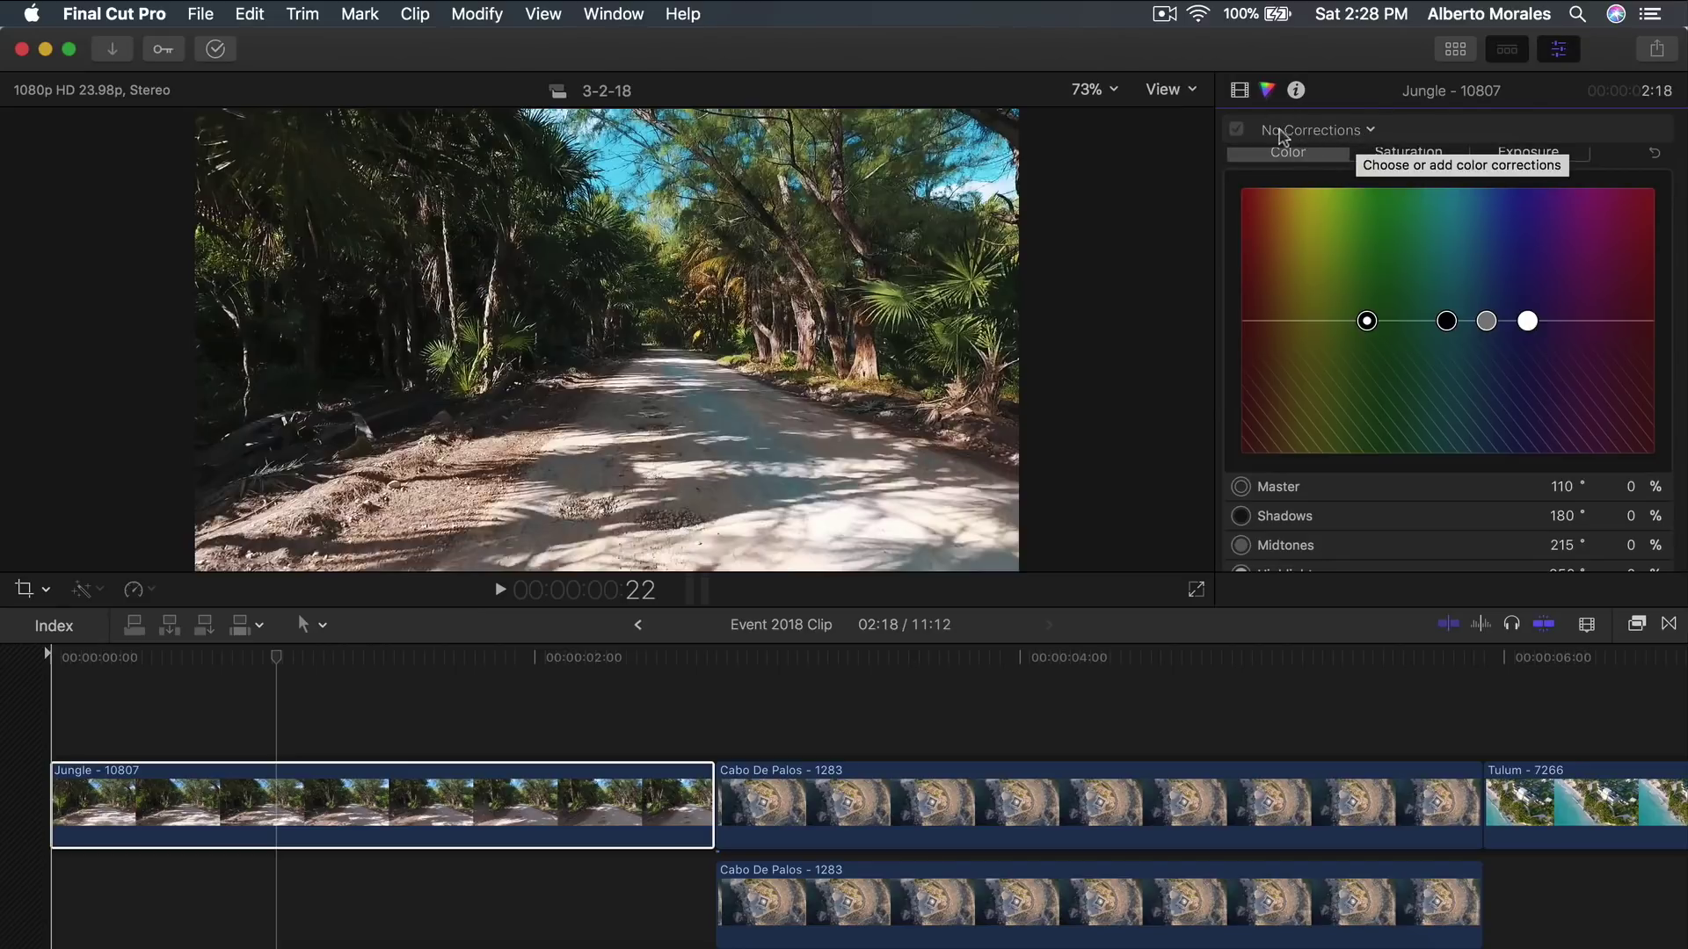
Add a Color Wheels correction from the No Corrections pop-up and scroll through its neutral wheels.
{"action": "left_click", "coordinate": [1363, 131]}
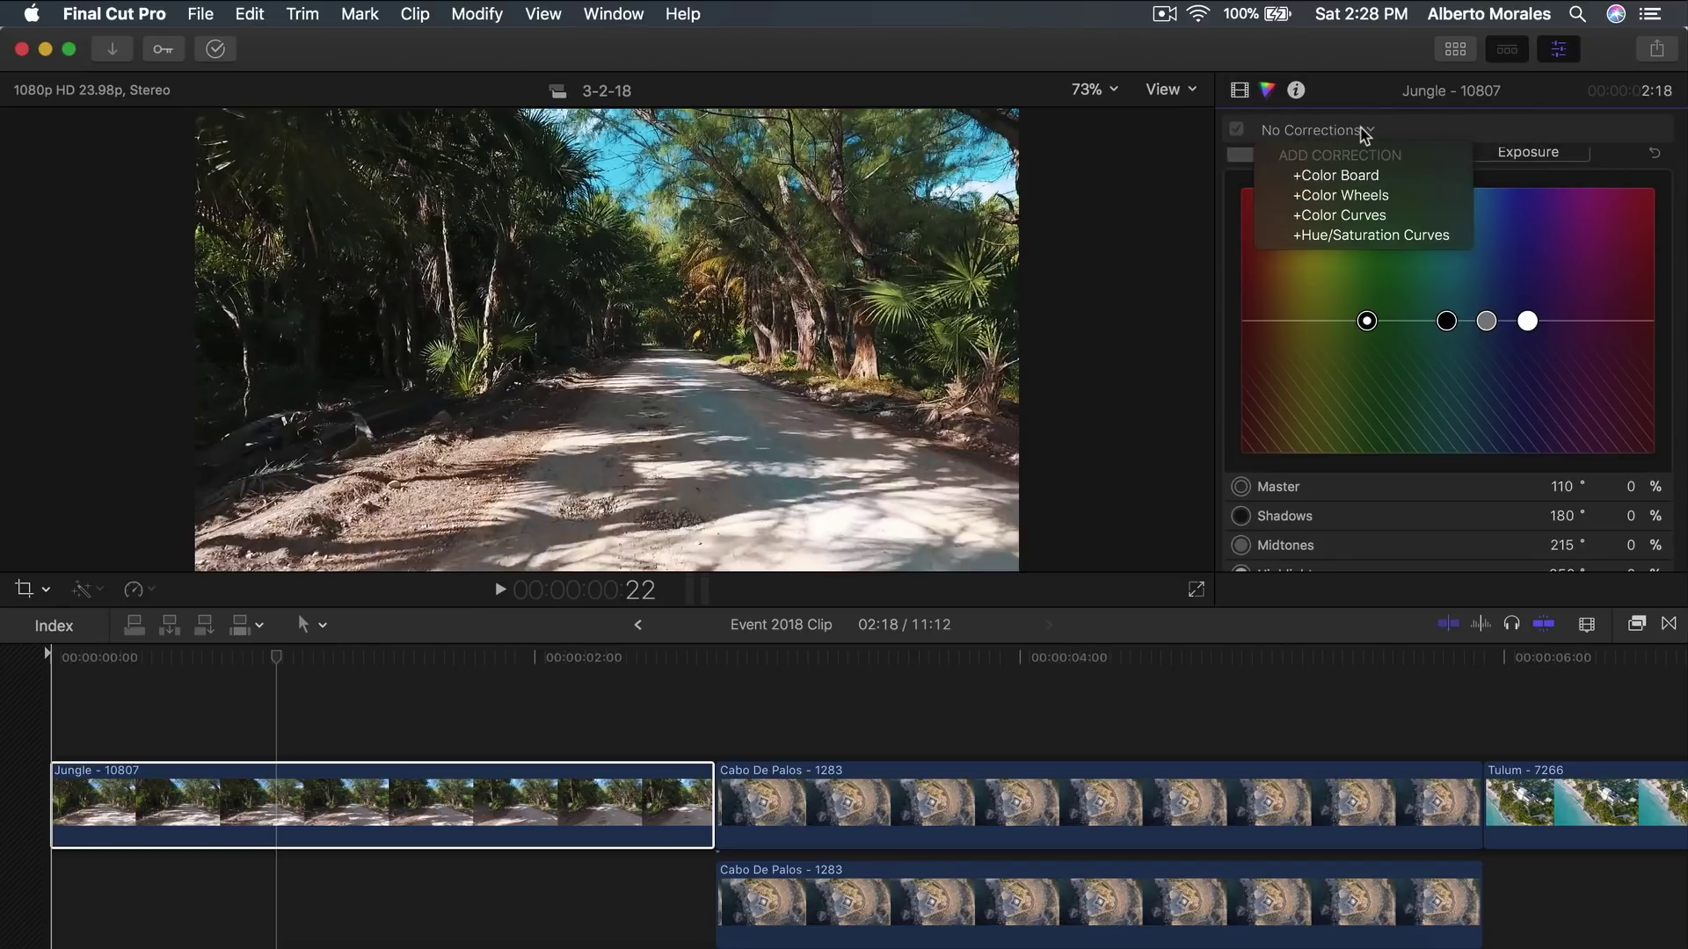
{"action": "left_click", "coordinate": [1338, 198]}
{"action": "scroll", "coordinate": [1375, 242], "scroll_direction": "down", "scroll_amount": 4}
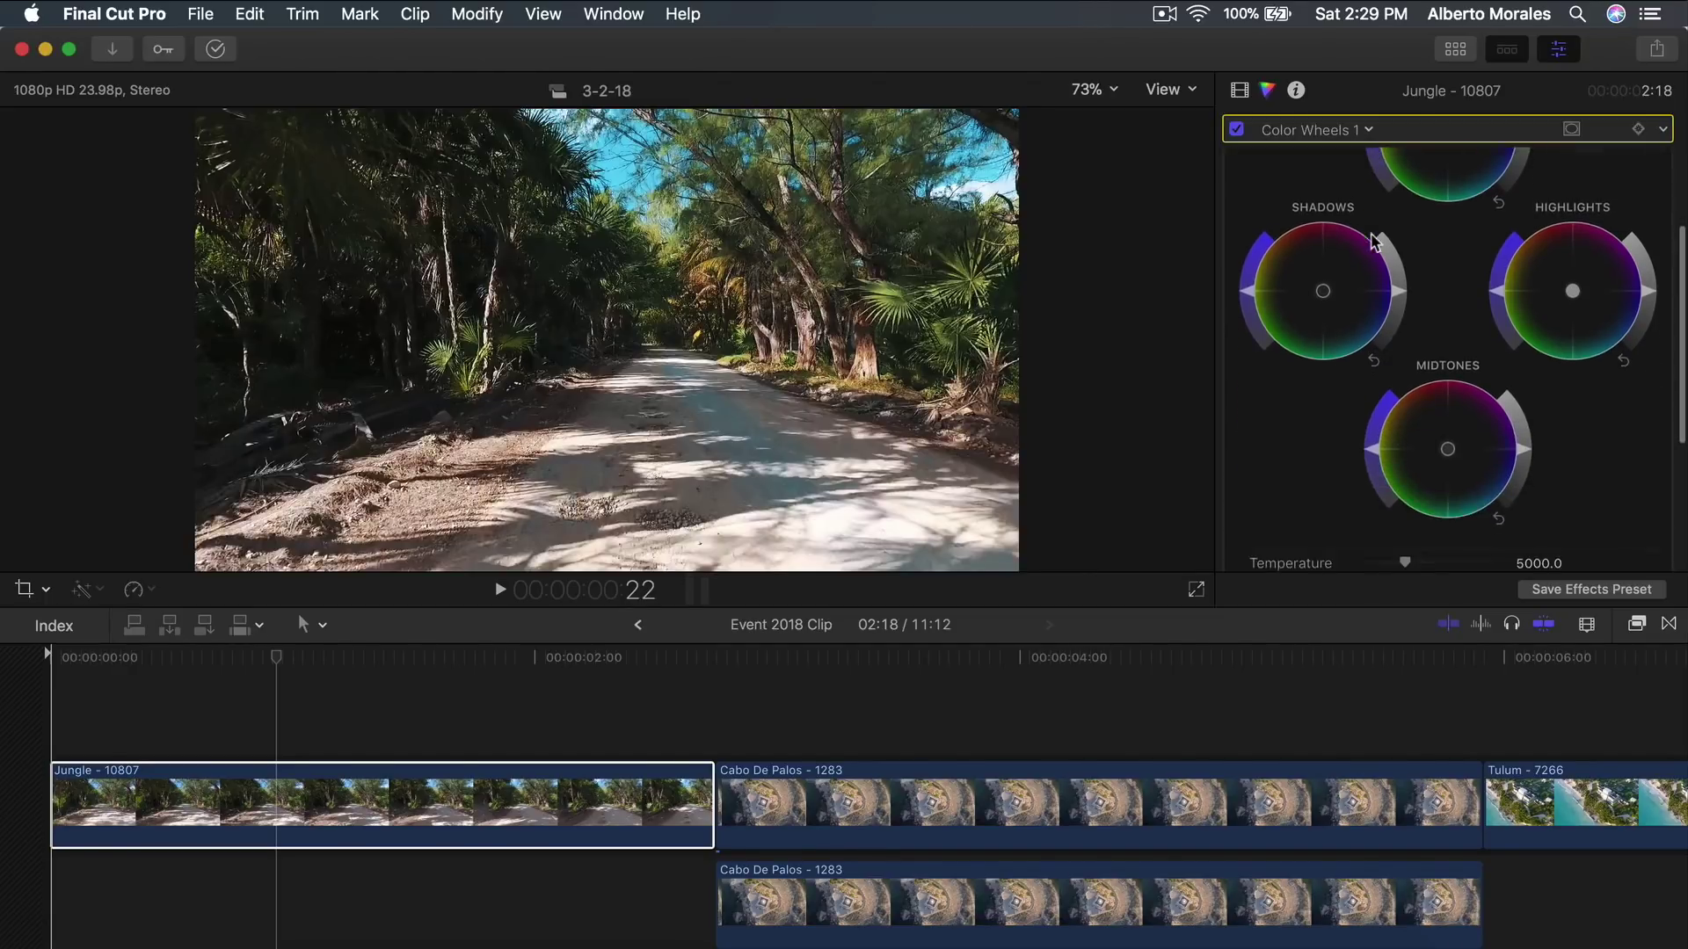
{"action": "scroll", "coordinate": [1449, 264], "scroll_direction": "down", "scroll_amount": 3}
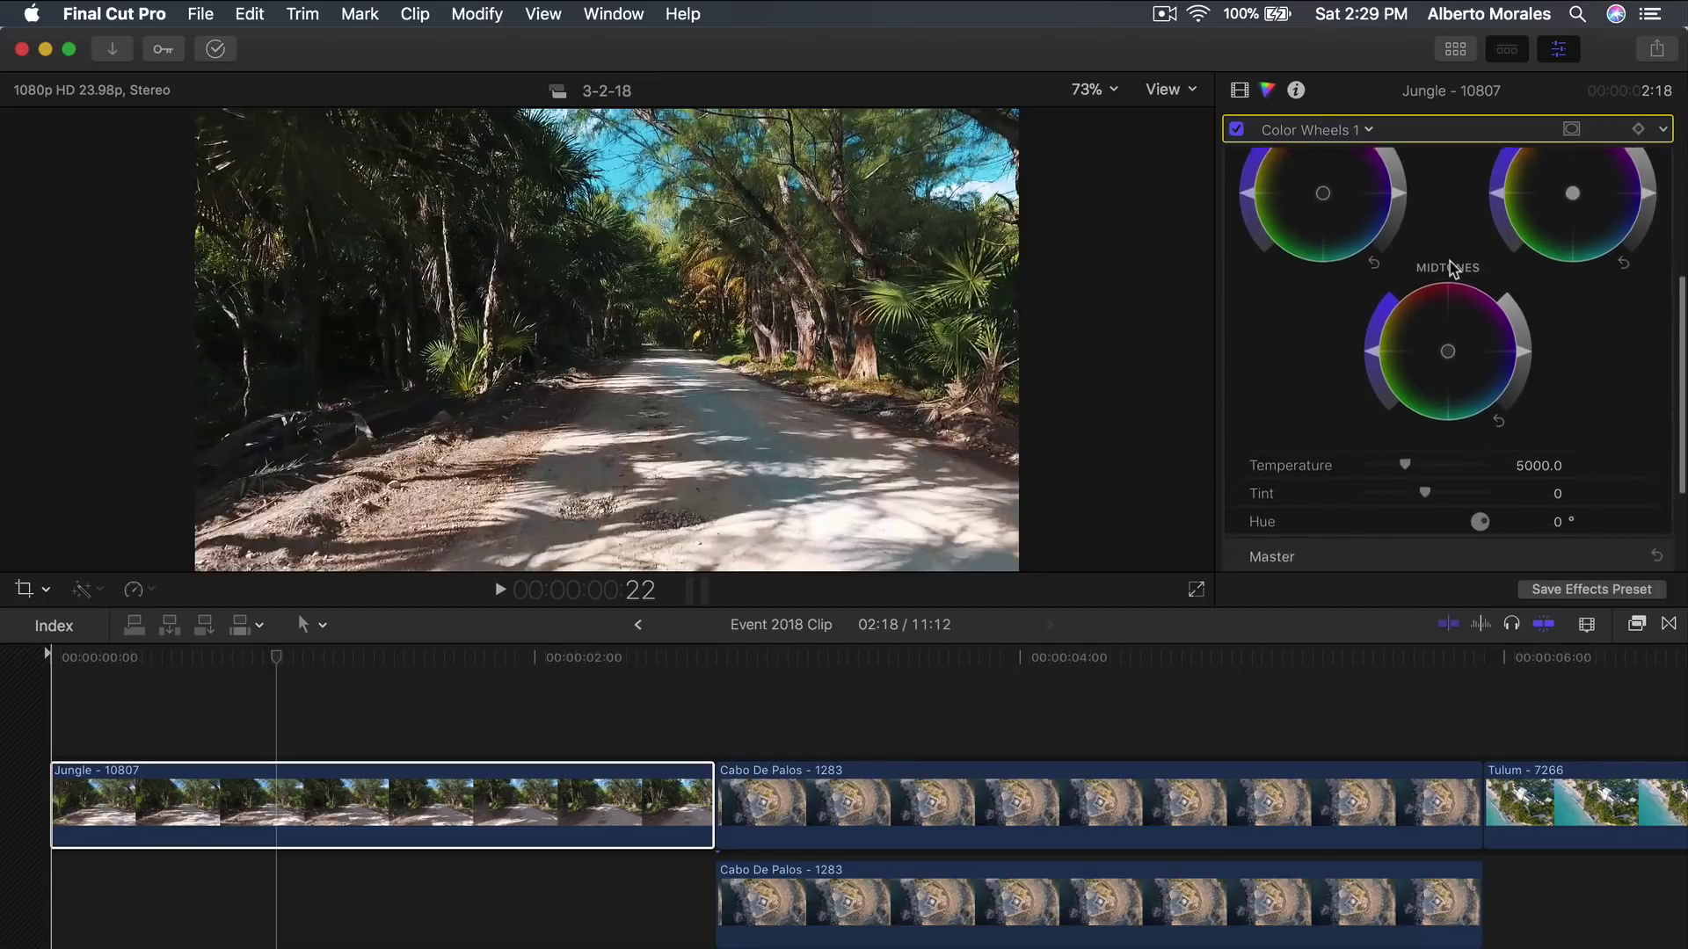
{"action": "scroll", "coordinate": [1451, 268], "scroll_direction": "down", "scroll_amount": 2}
{"action": "scroll", "coordinate": [1450, 268], "scroll_direction": "up", "scroll_amount": 5}
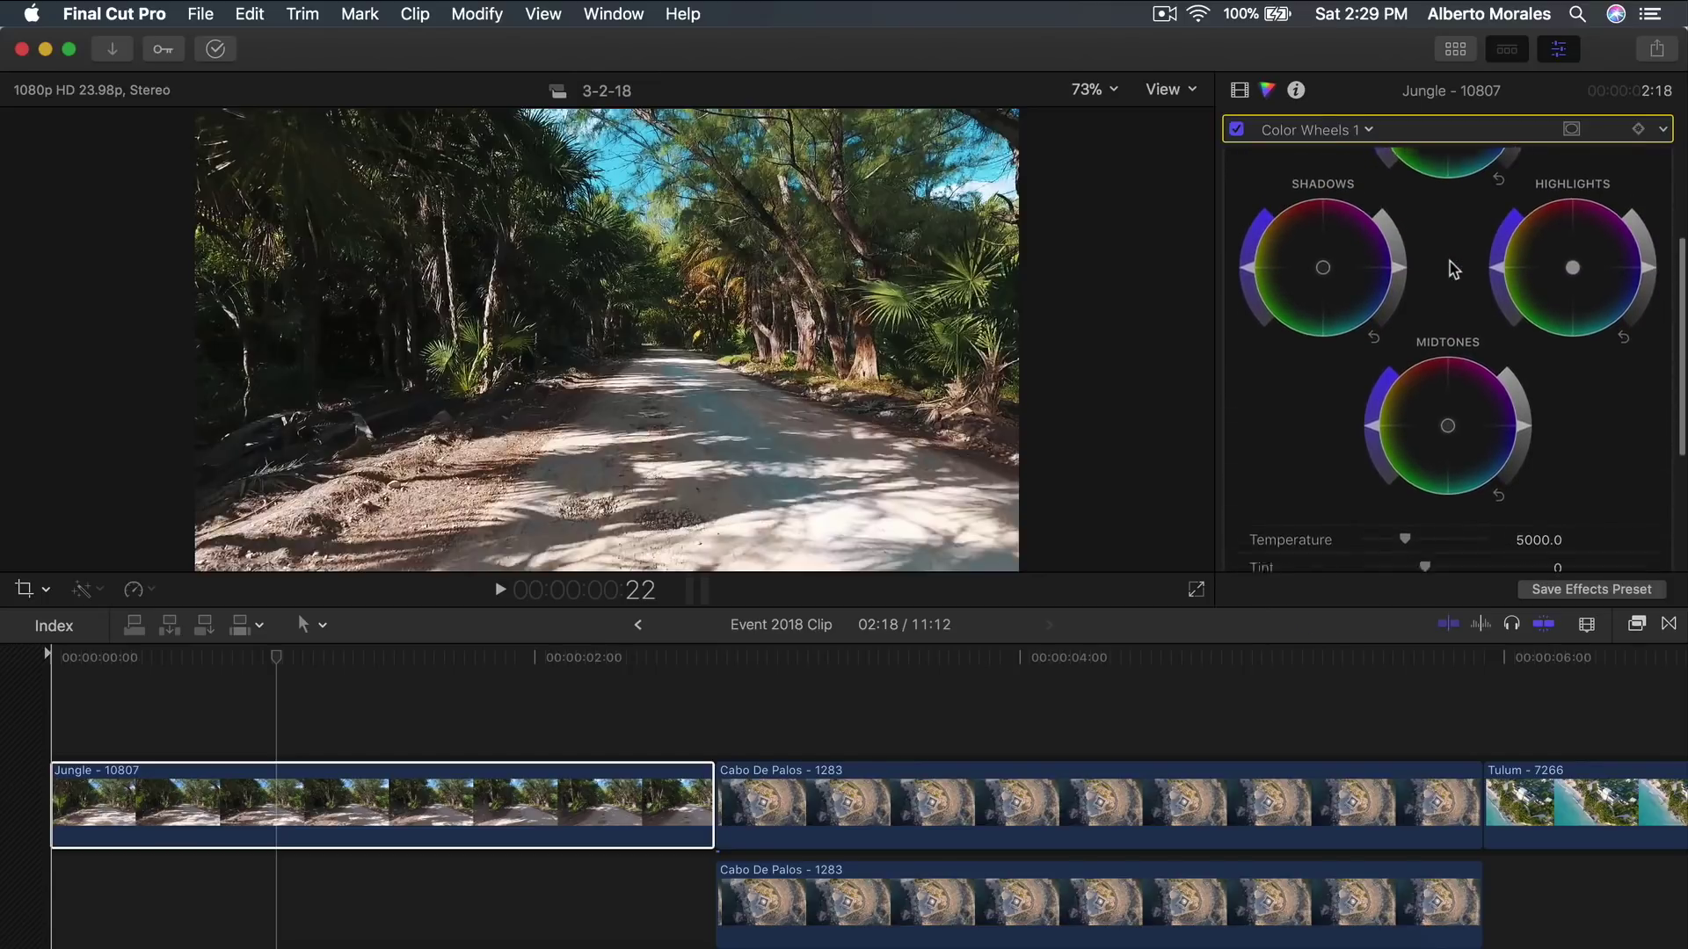
{"action": "scroll", "coordinate": [1450, 264], "scroll_direction": "up", "scroll_amount": 2}
Add a Color Board to the Jungle clip with Shadows exposure at -5% and raised Highlights.
{"action": "left_click", "coordinate": [1350, 132]}
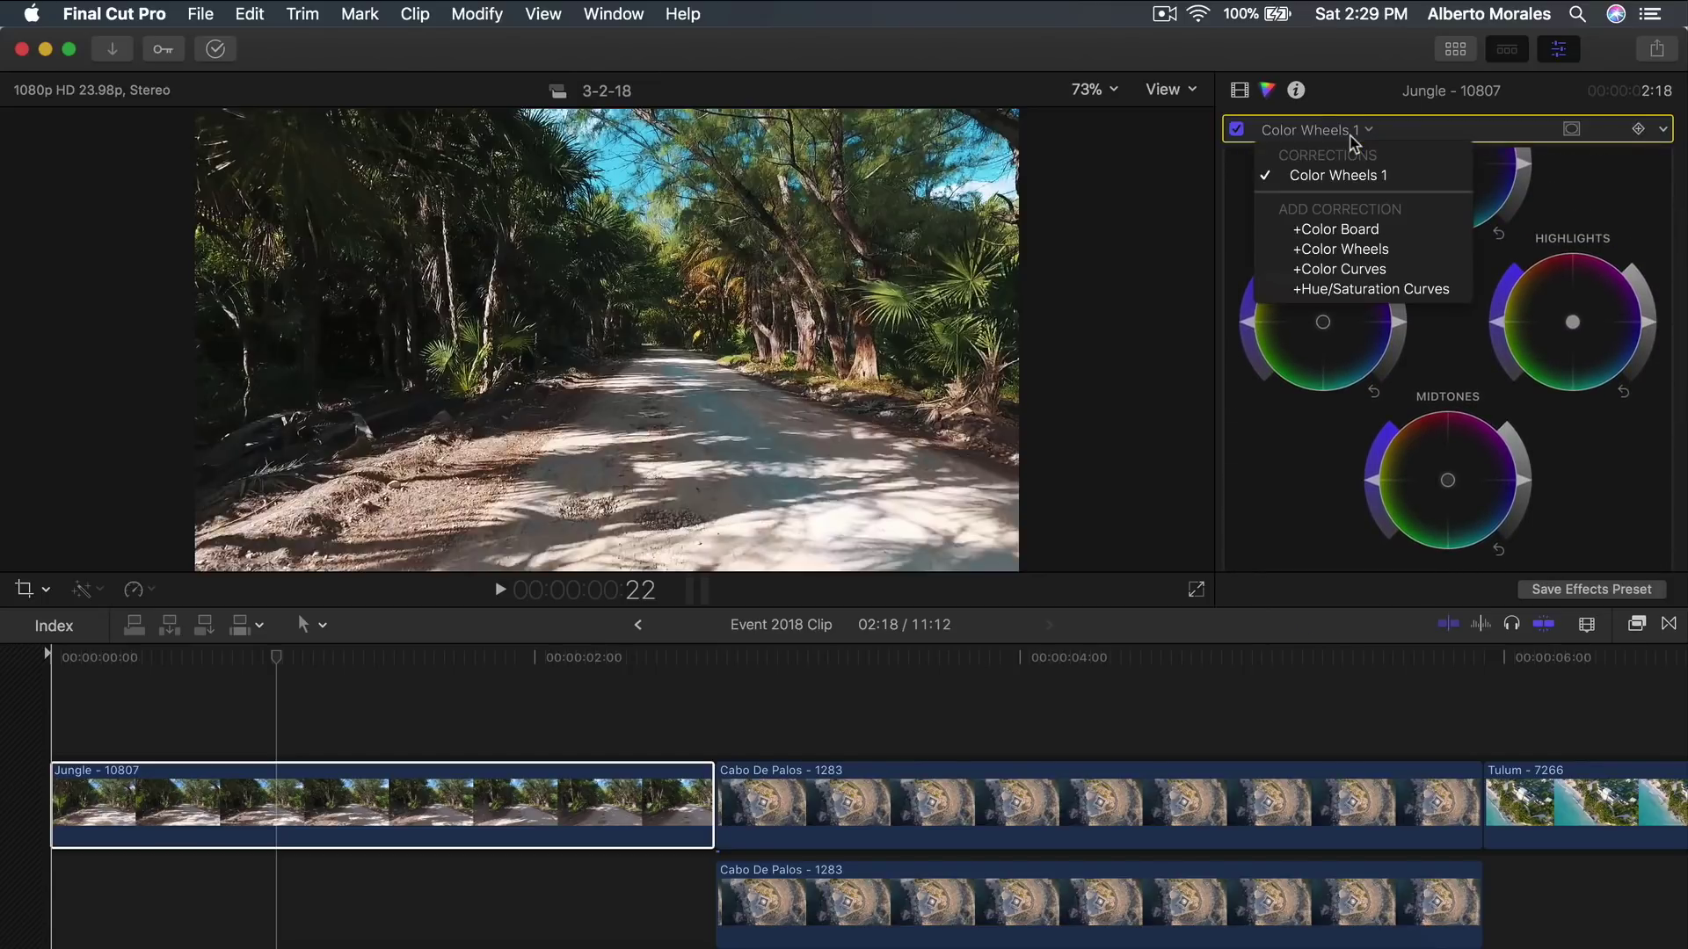
{"action": "left_click", "coordinate": [1345, 229]}
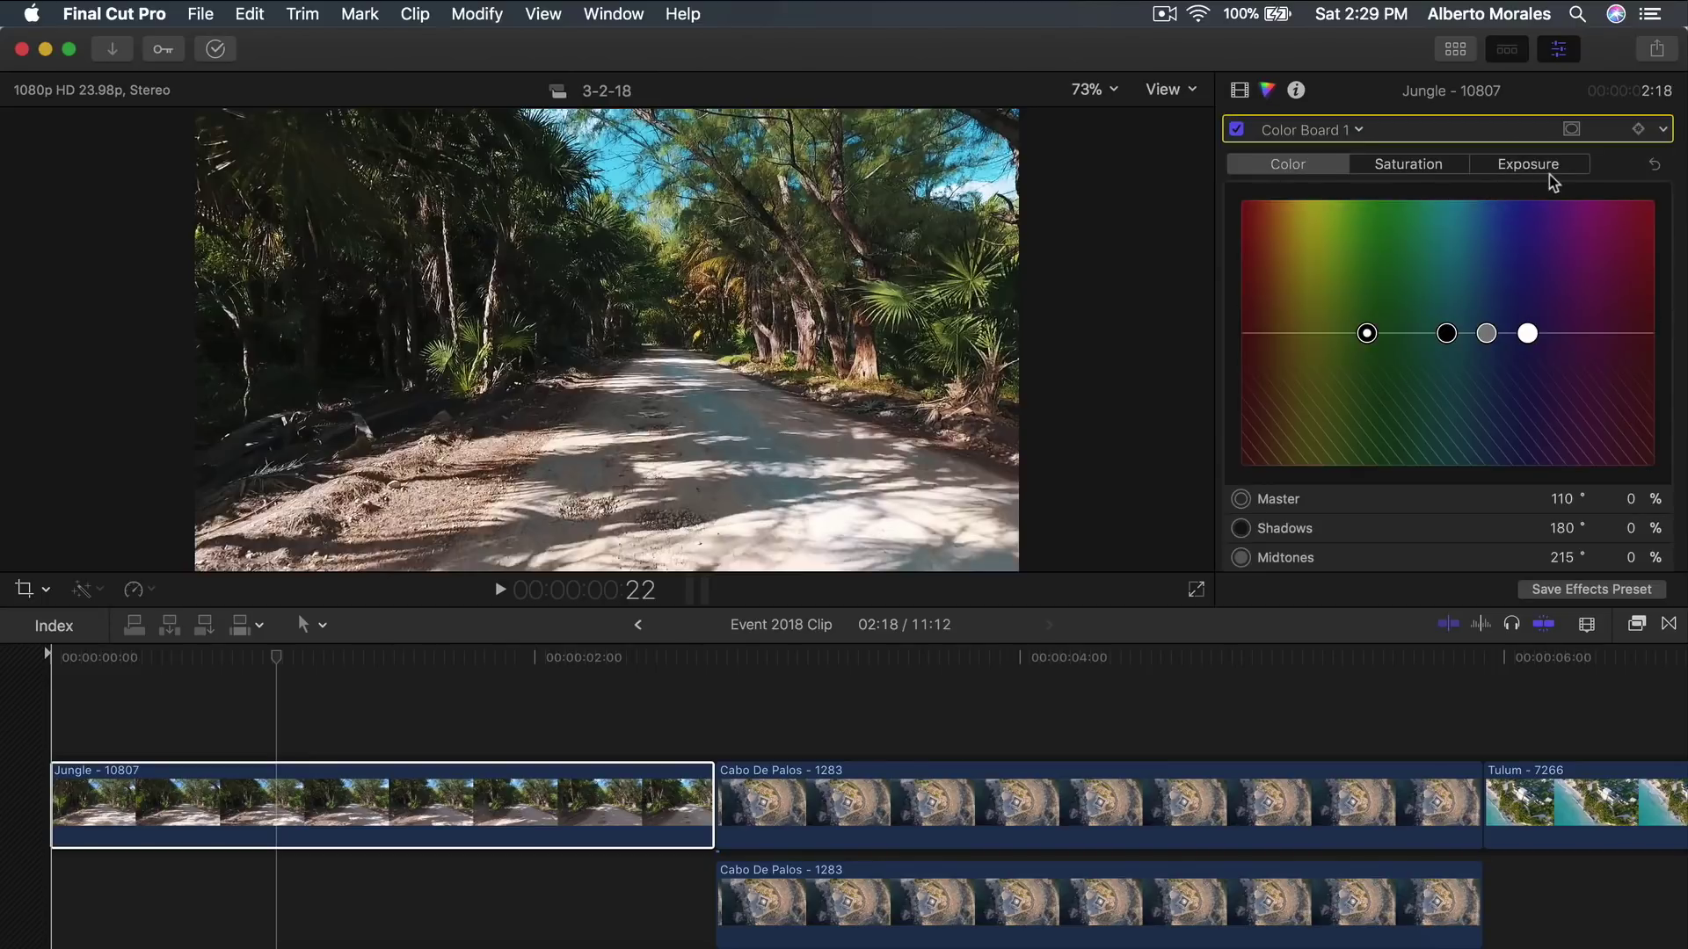
{"action": "left_click", "coordinate": [1530, 167]}
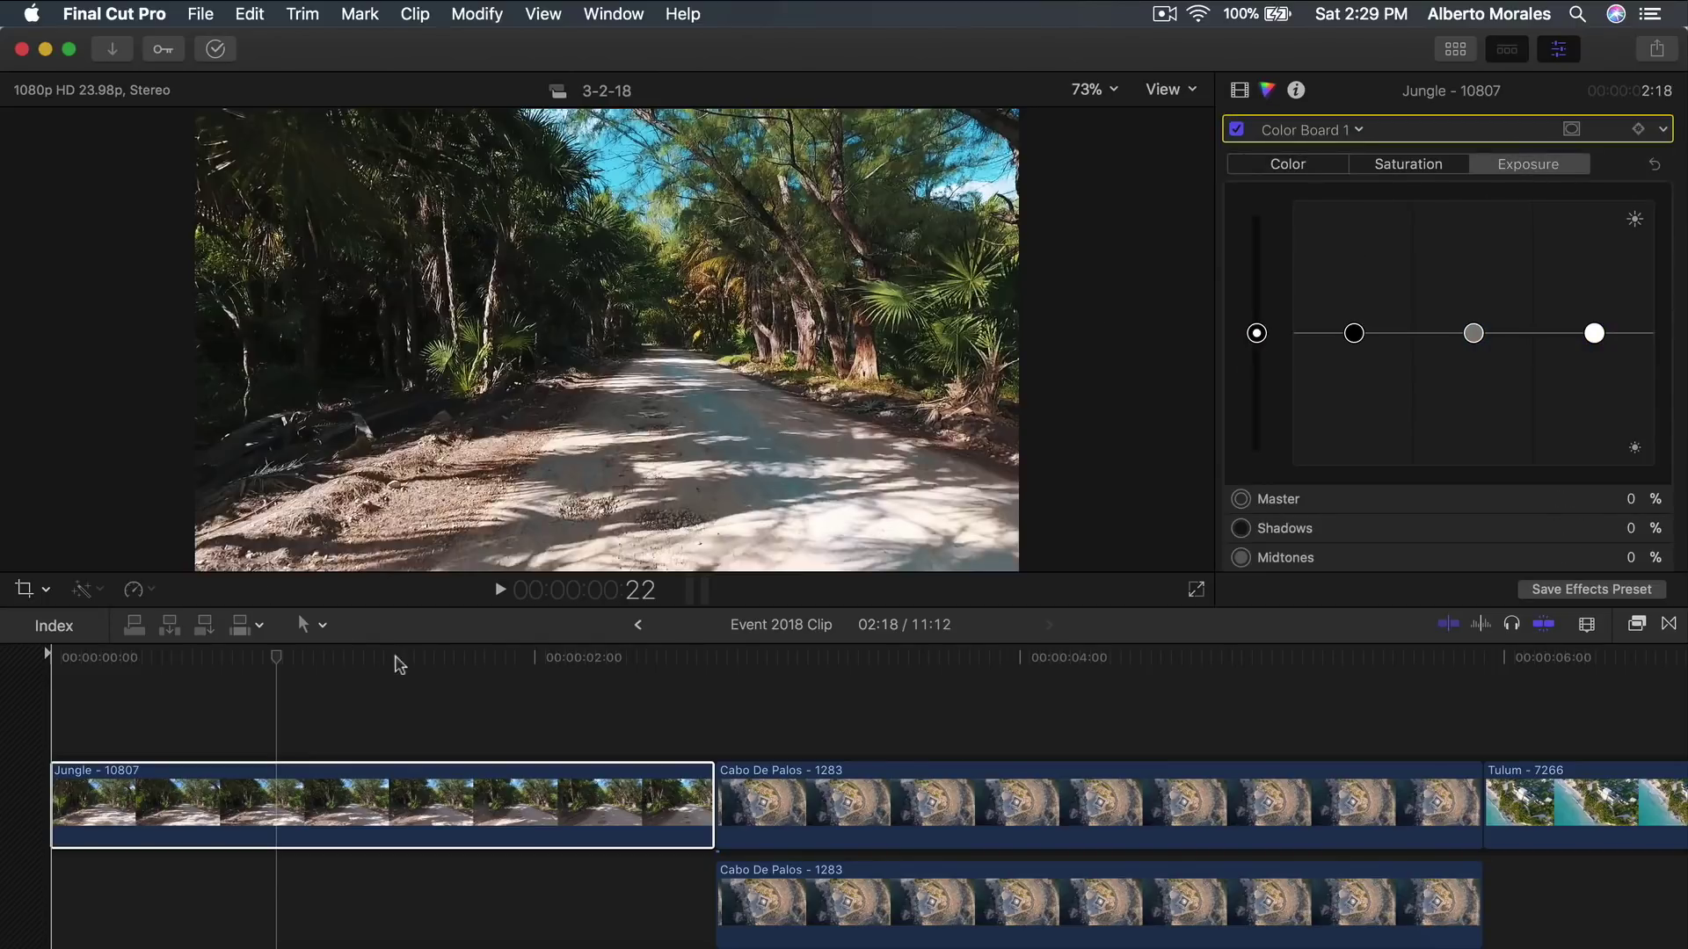
{"action": "left_click_drag", "start_coordinate": [400, 666], "coordinate": [460, 665]}
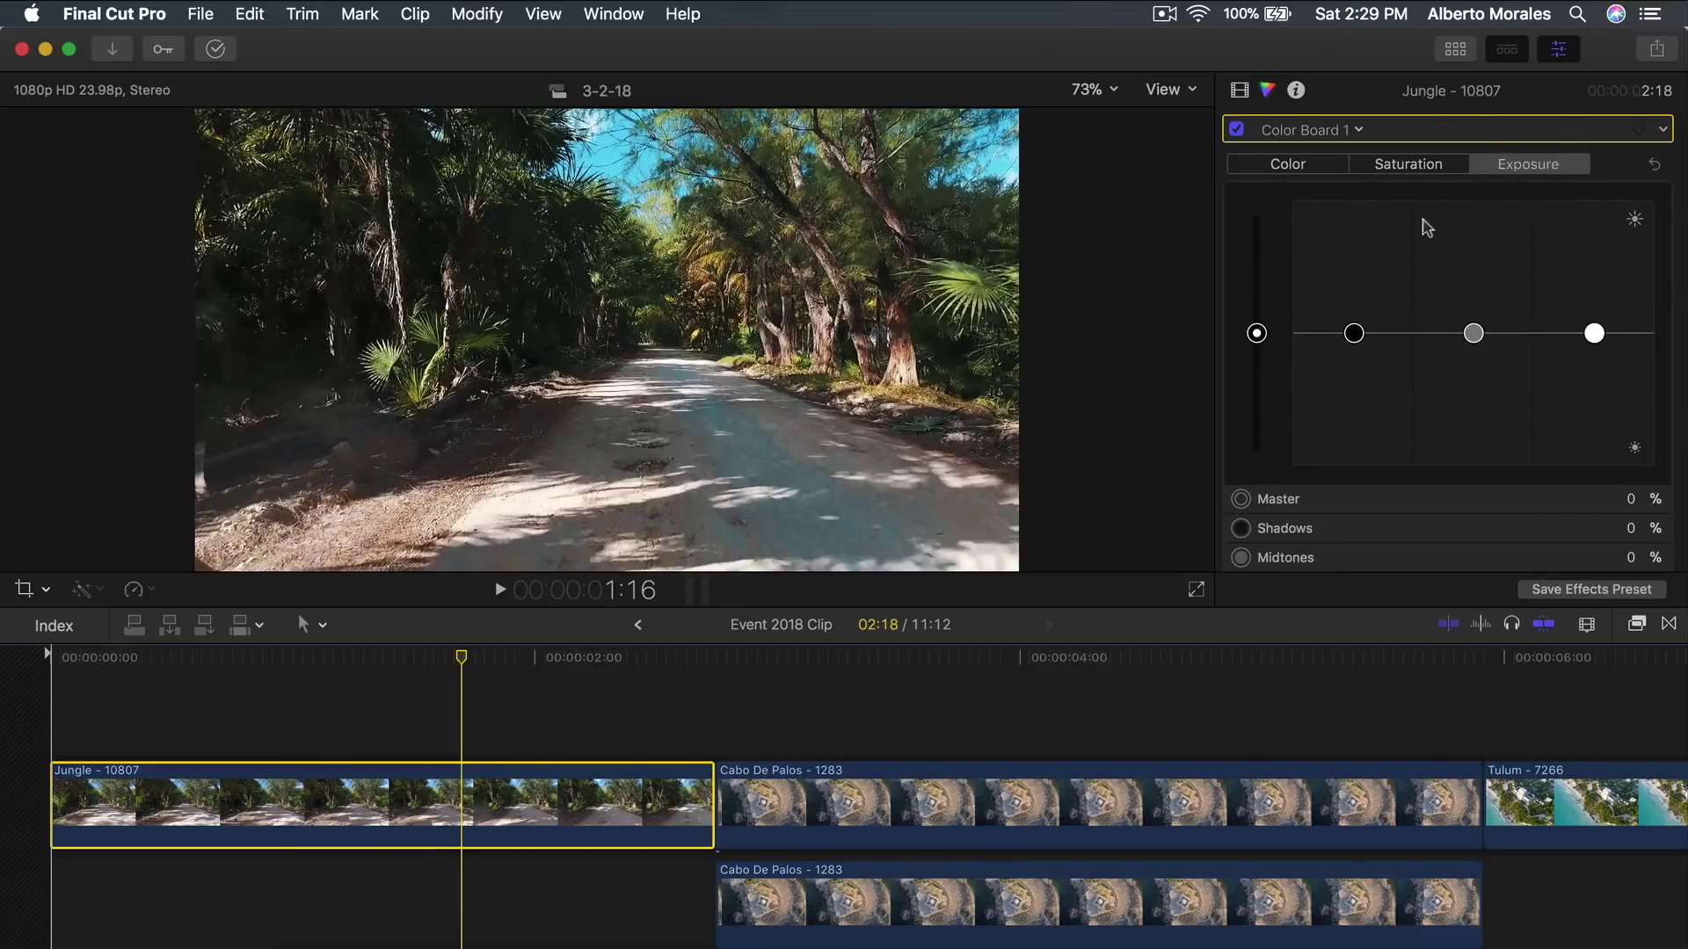
{"action": "mouse_move", "coordinate": [1354, 335]}
{"action": "left_mouse_down"}
{"action": "mouse_move", "coordinate": [1358, 314]}
{"action": "mouse_move", "coordinate": [1333, 335]}
{"action": "mouse_move", "coordinate": [1358, 348]}
{"action": "left_mouse_up"}
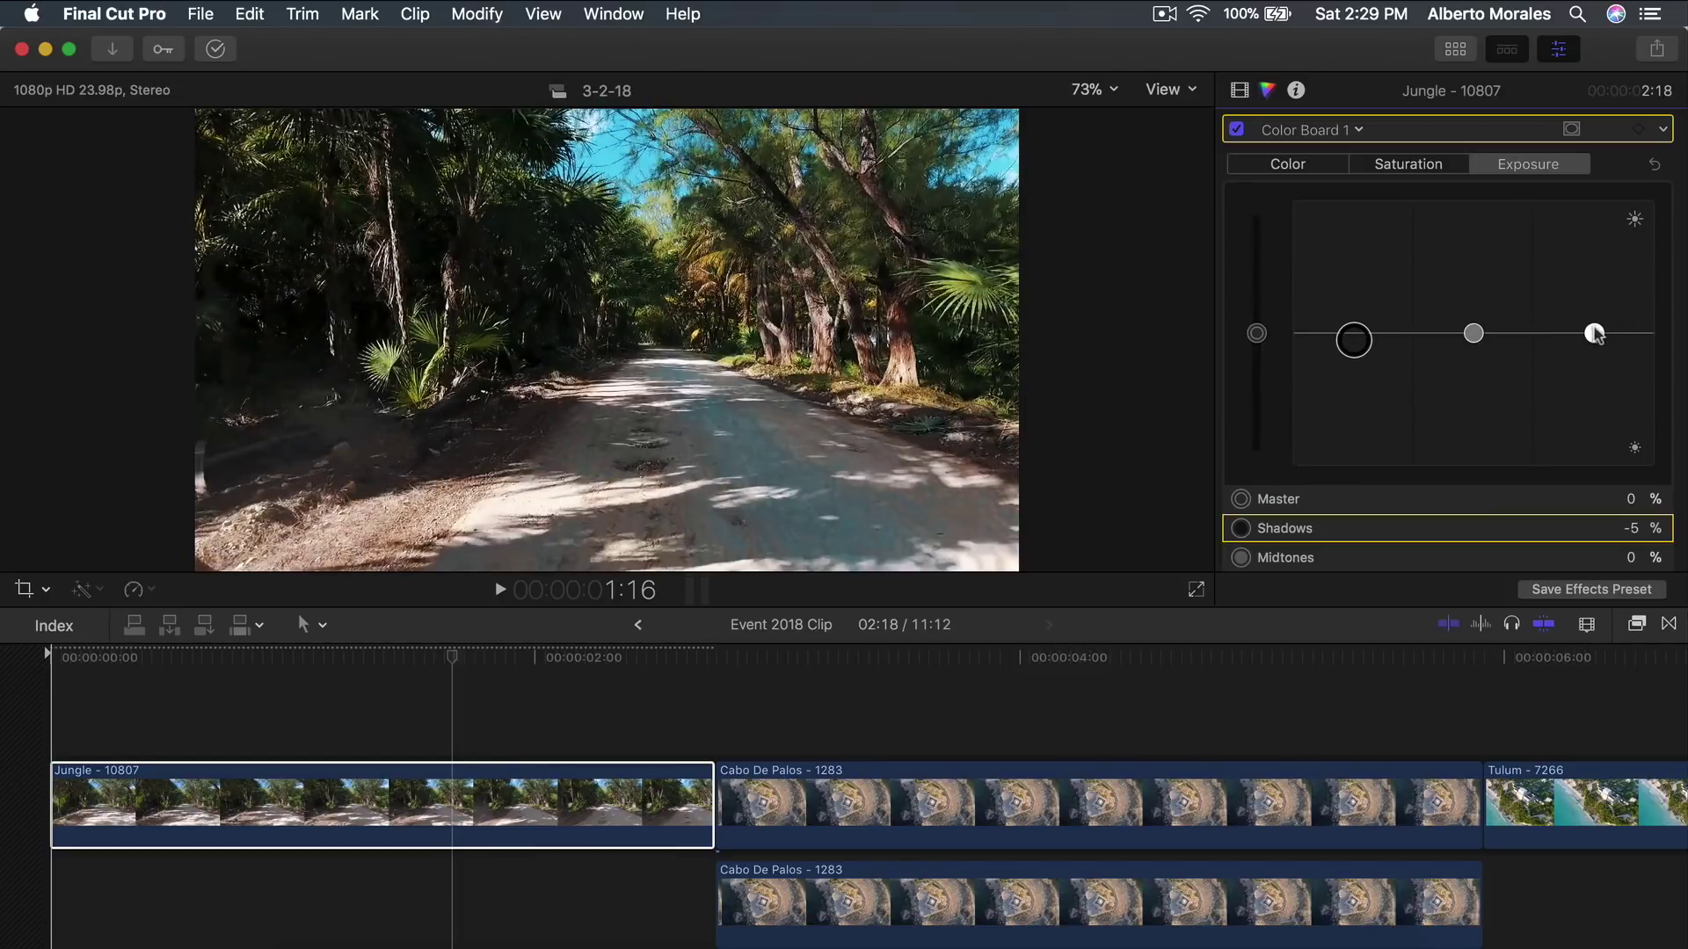
{"action": "left_click_drag", "start_coordinate": [1594, 334], "coordinate": [1561, 305]}
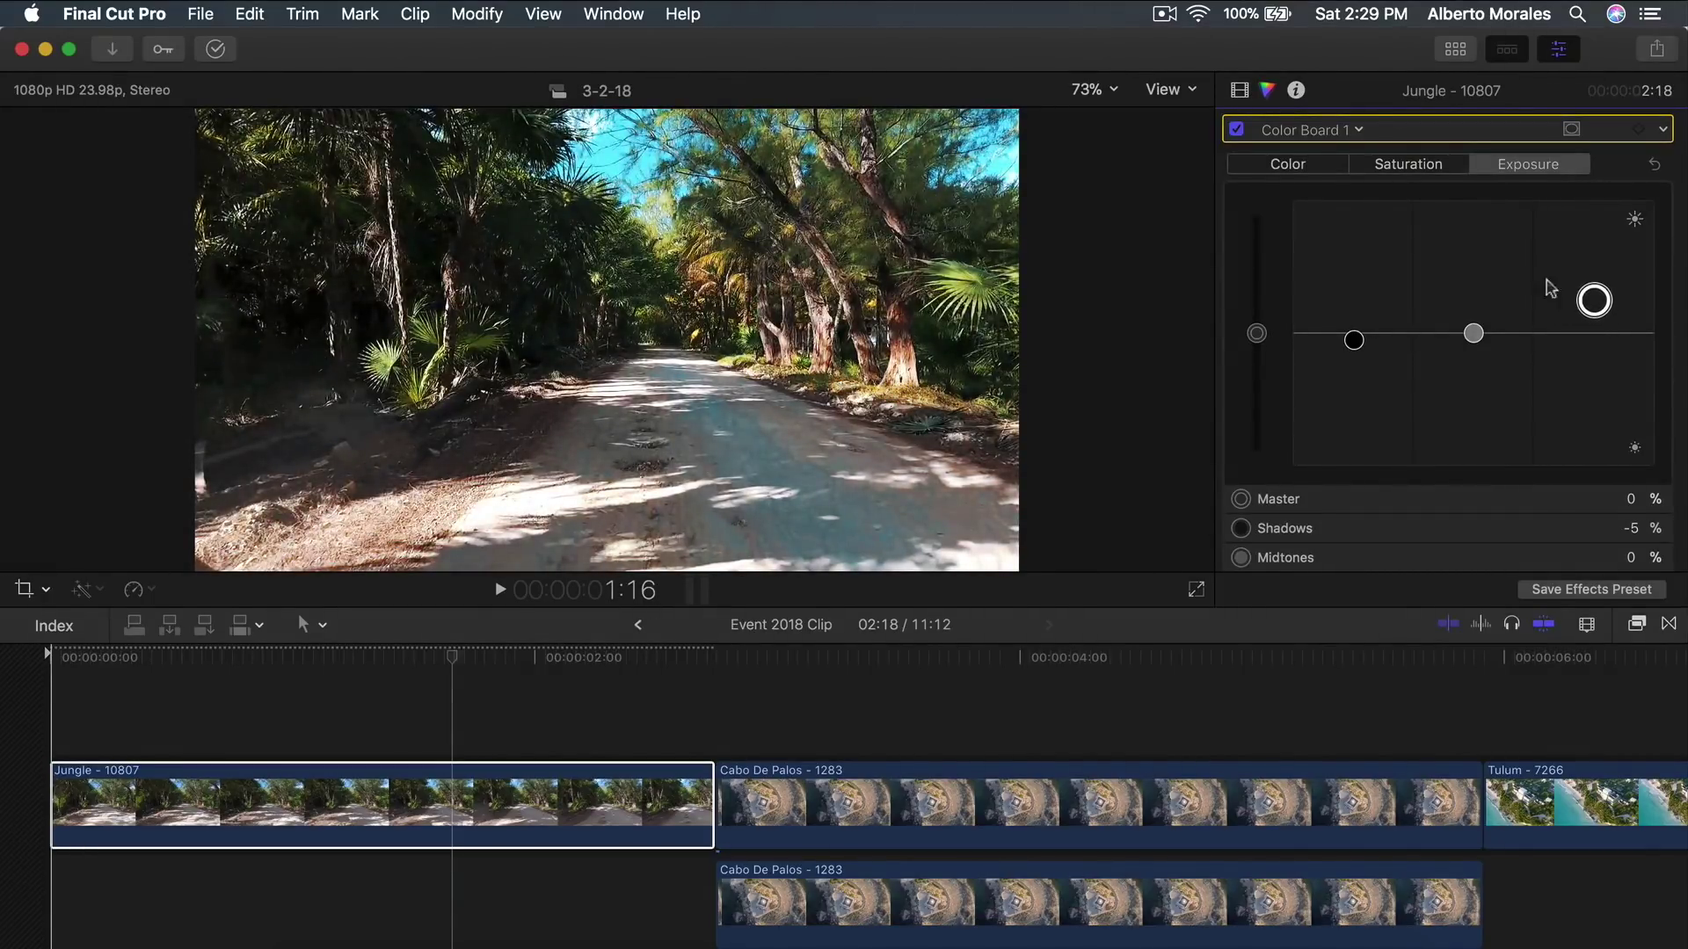
{"action": "left_click", "coordinate": [1238, 130]}
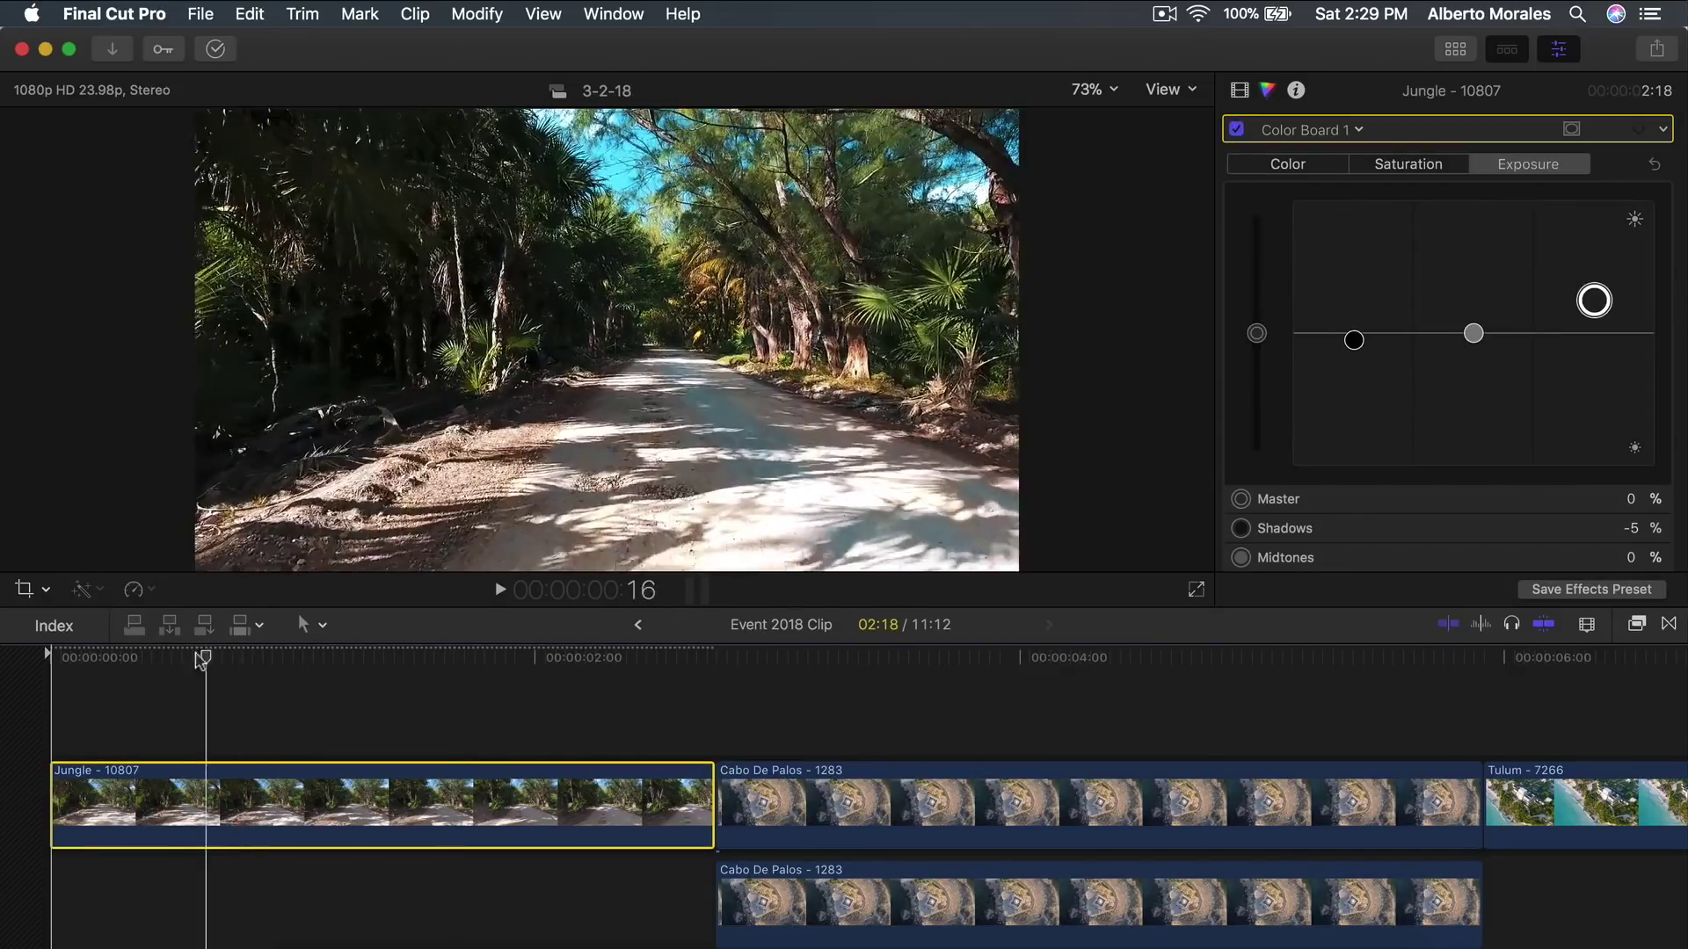
Replay the Jungle clip, switching its Color Board correction off and back on to compare.
{"action": "left_click", "coordinate": [53, 660]}
{"action": "key", "text": "space"}
{"action": "key", "text": "space"}
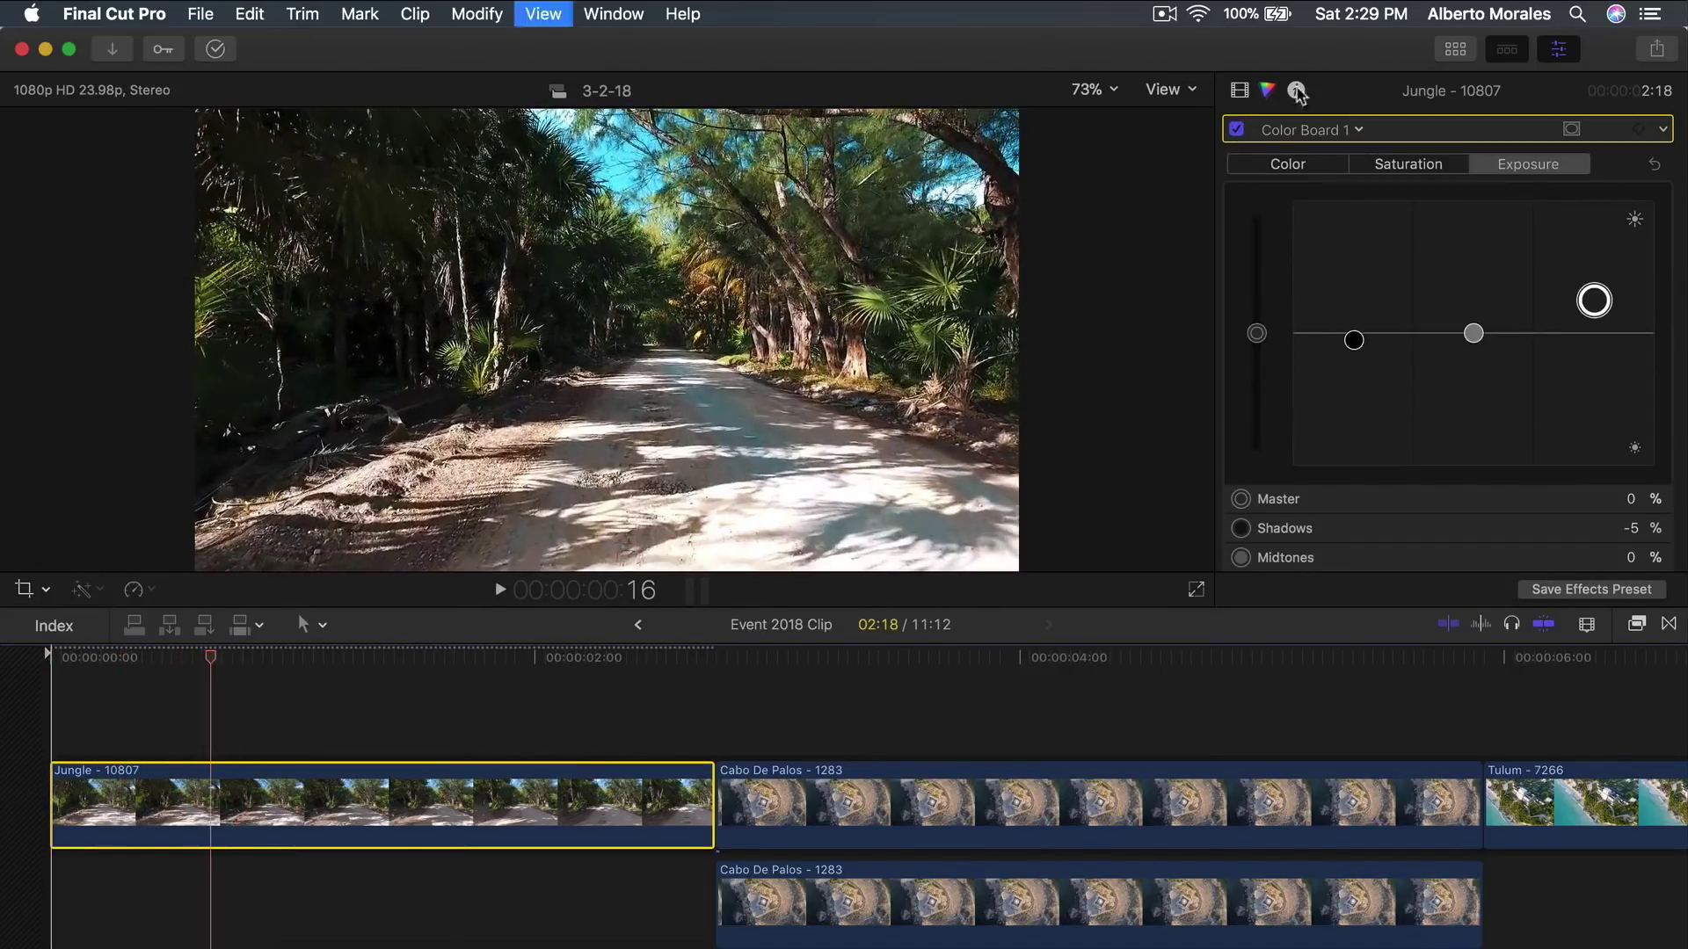
{"action": "left_click", "coordinate": [1237, 131]}
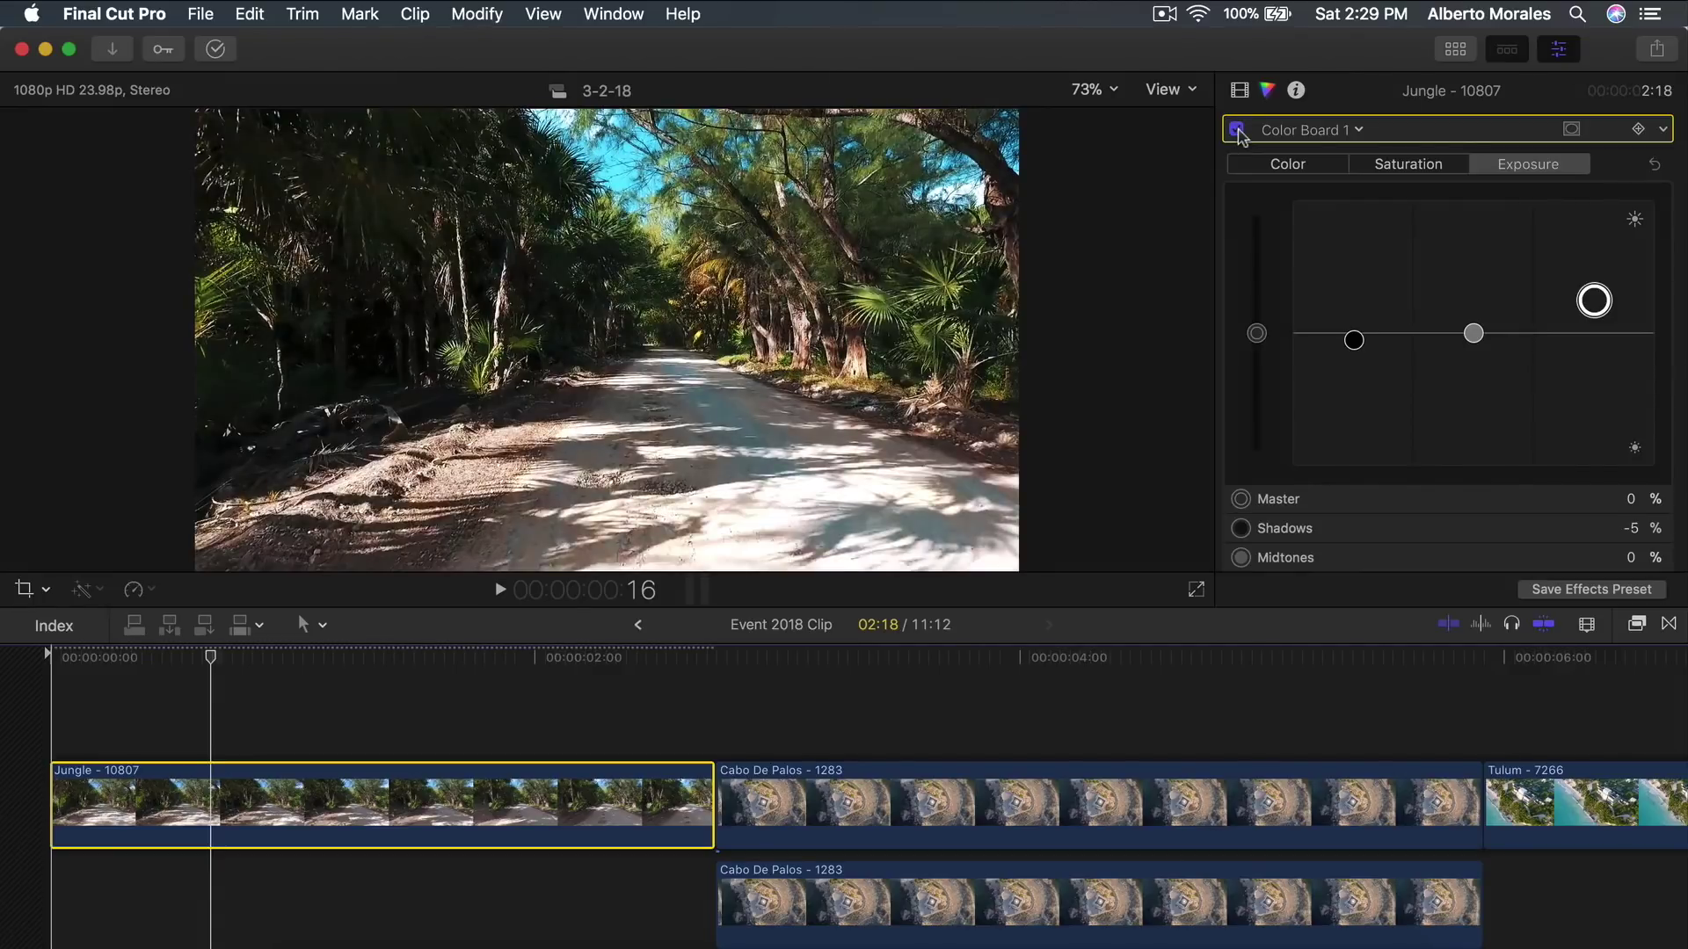
{"action": "left_click", "coordinate": [1237, 130]}
{"action": "left_click", "coordinate": [1238, 130]}
Reset the Cabo De Palos clip's Custom LUT to None.
{"action": "key", "text": "space"}
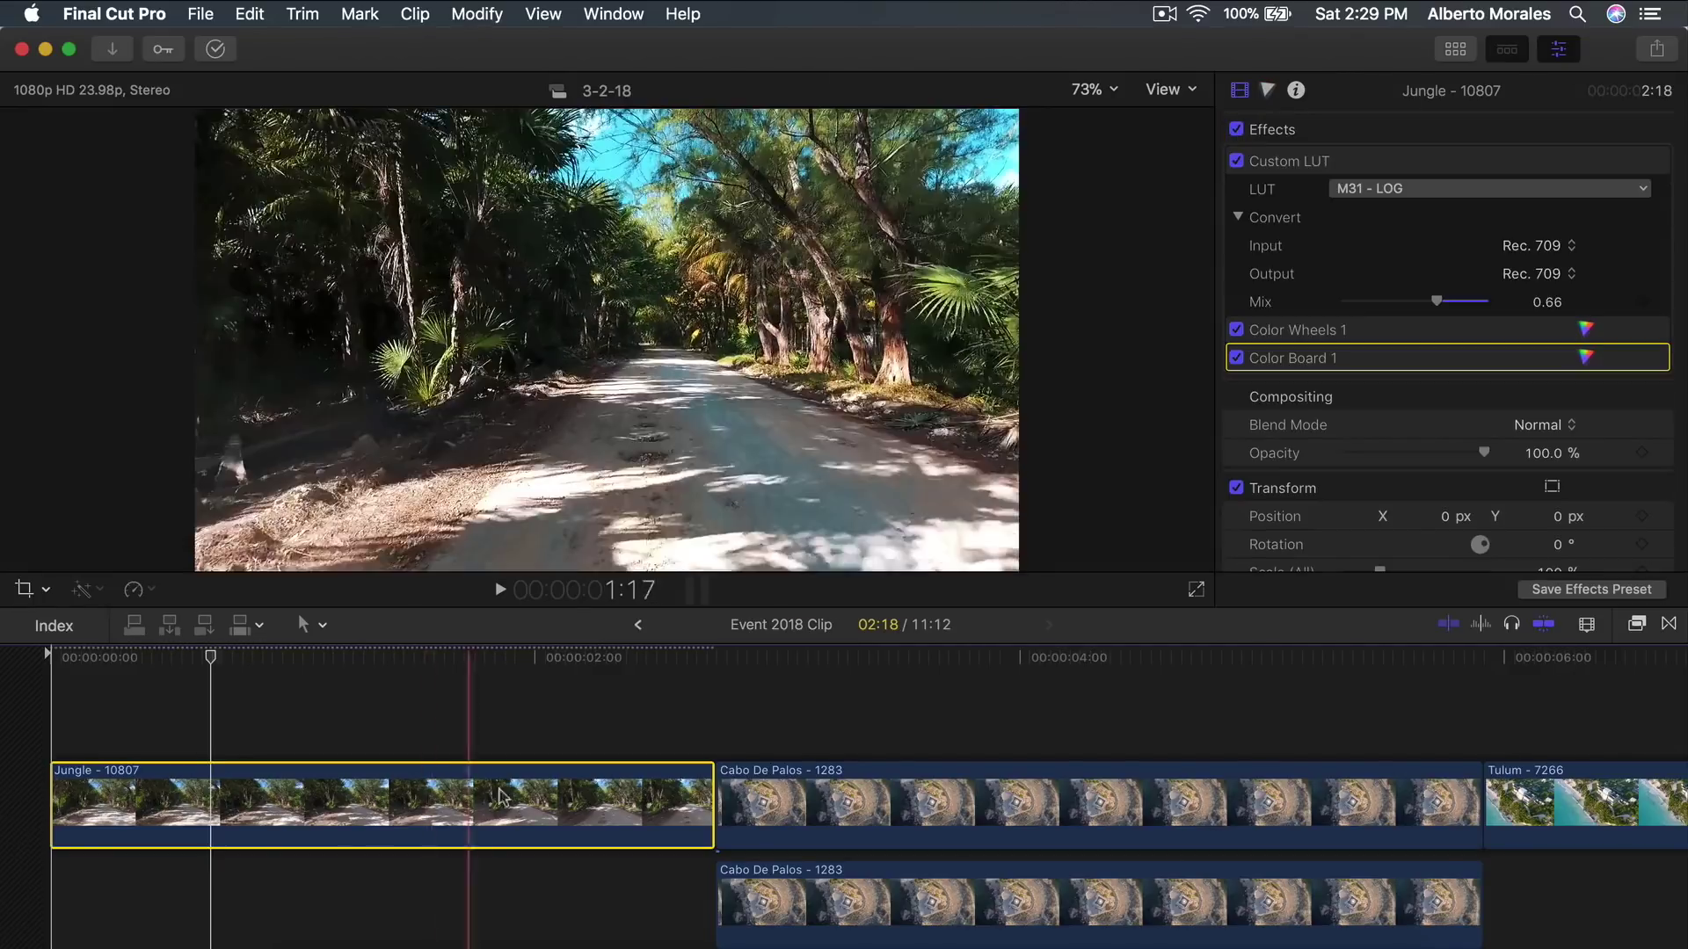
{"action": "left_click", "coordinate": [530, 683]}
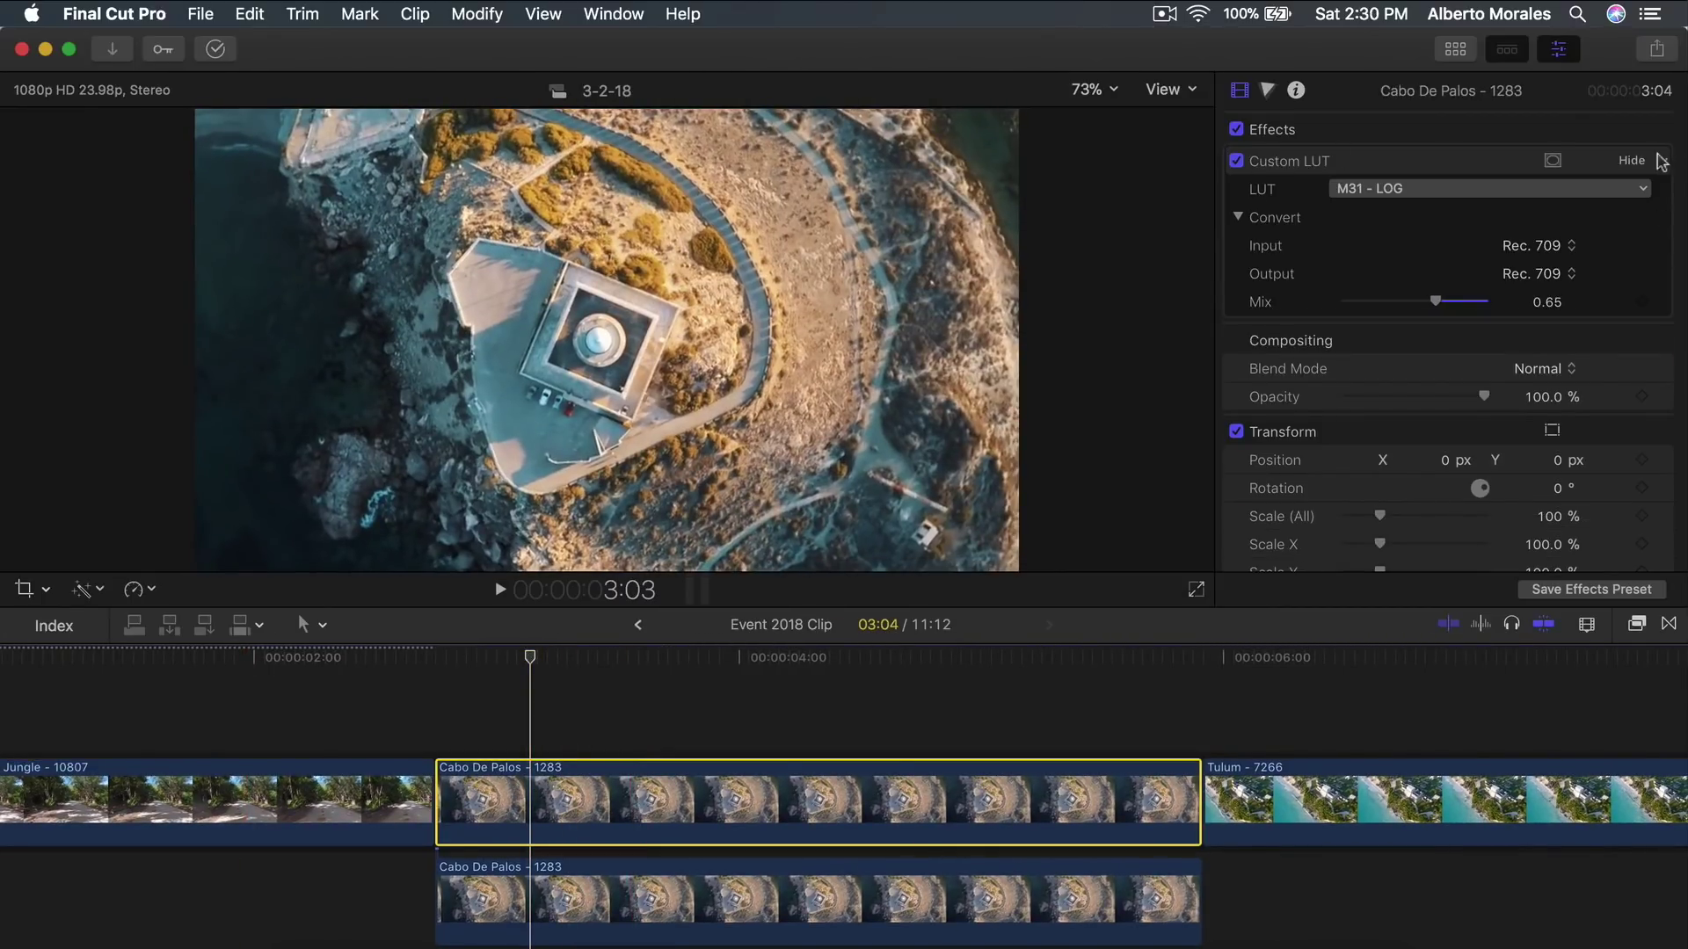
{"action": "left_click", "coordinate": [1662, 161]}
{"action": "left_click", "coordinate": [1656, 166]}
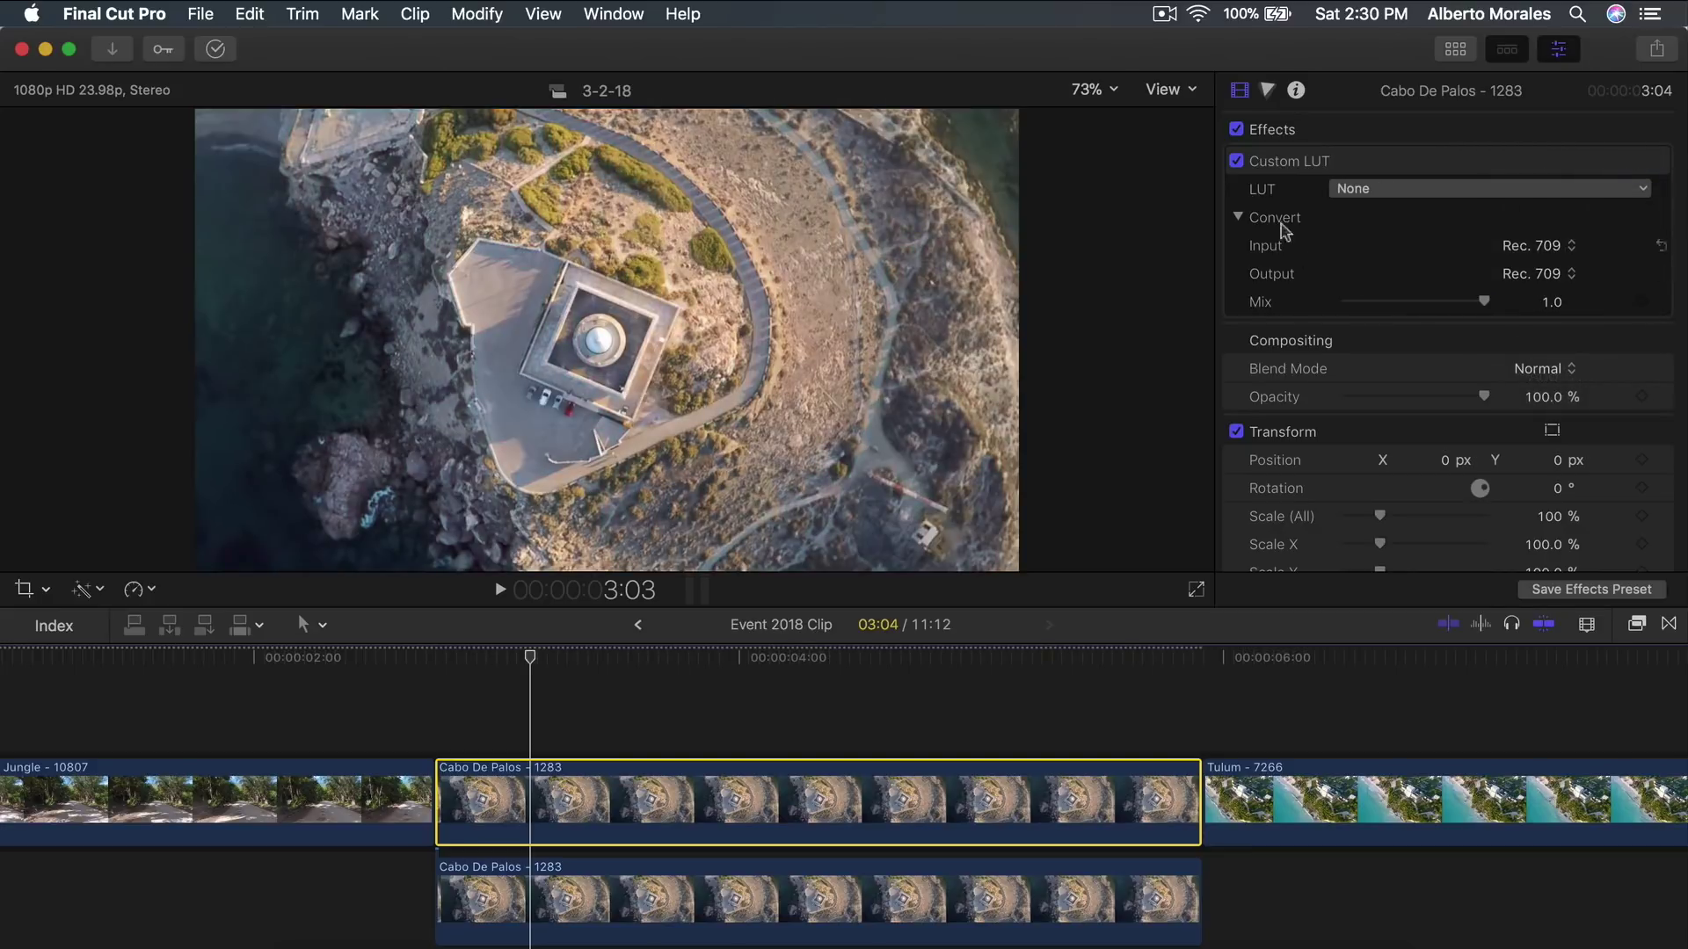
Play the ungraded Cabo De Palos clip and park the playhead on the lighthouse shot.
{"action": "key", "text": "space"}
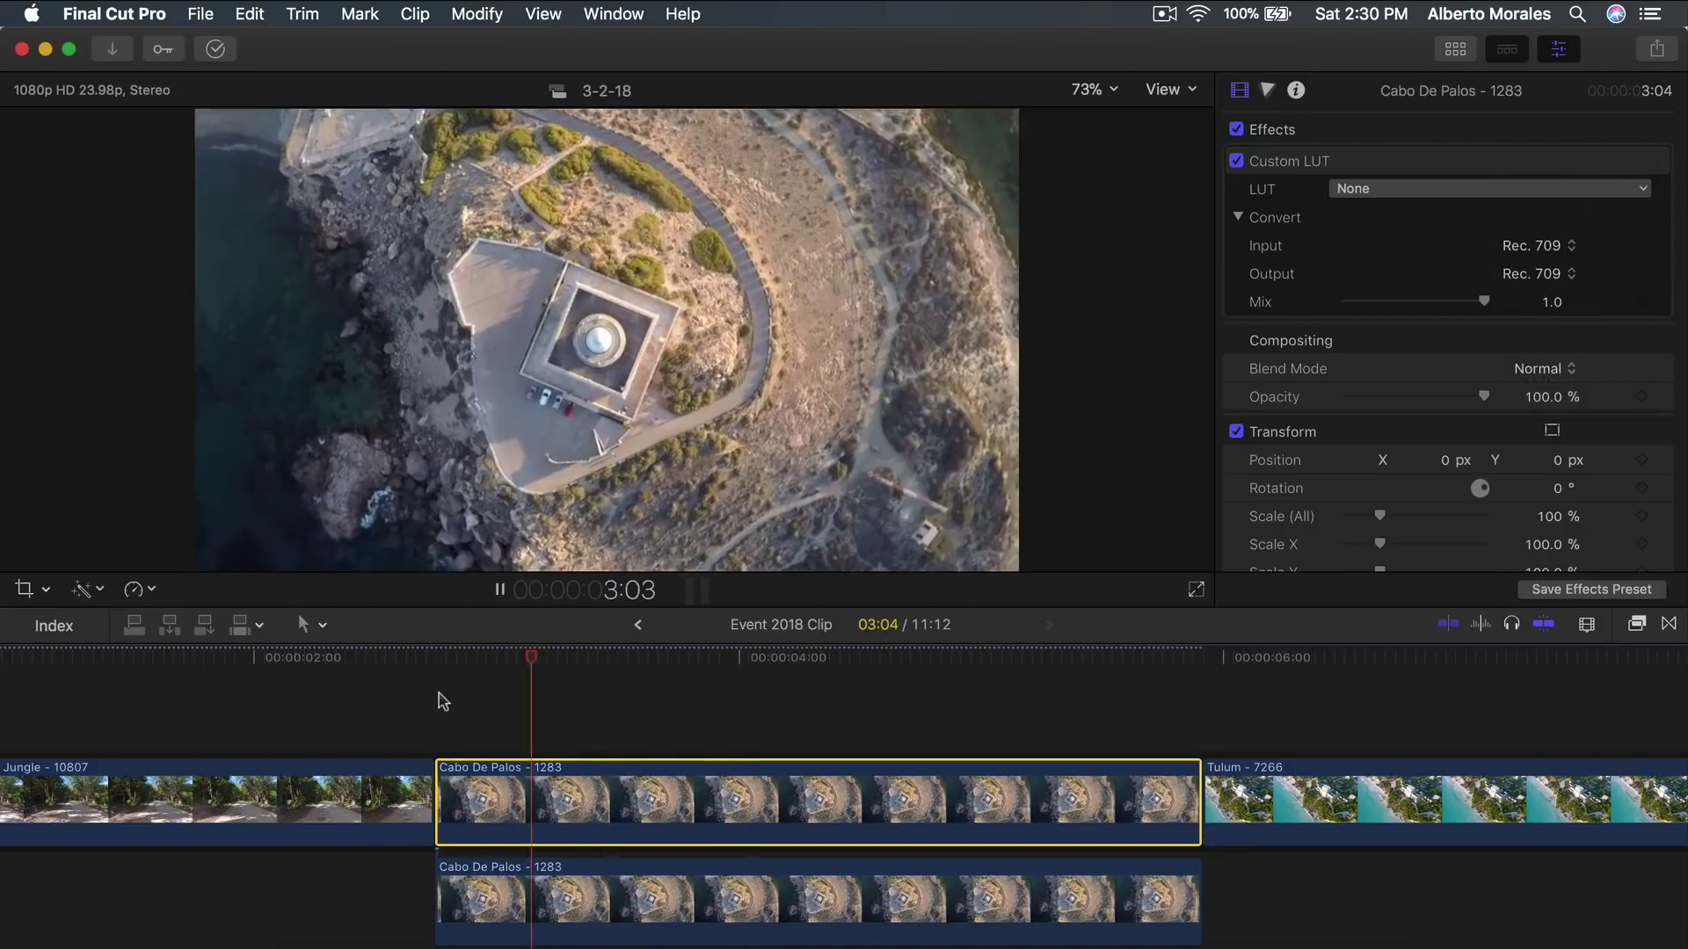
{"action": "key", "text": "space"}
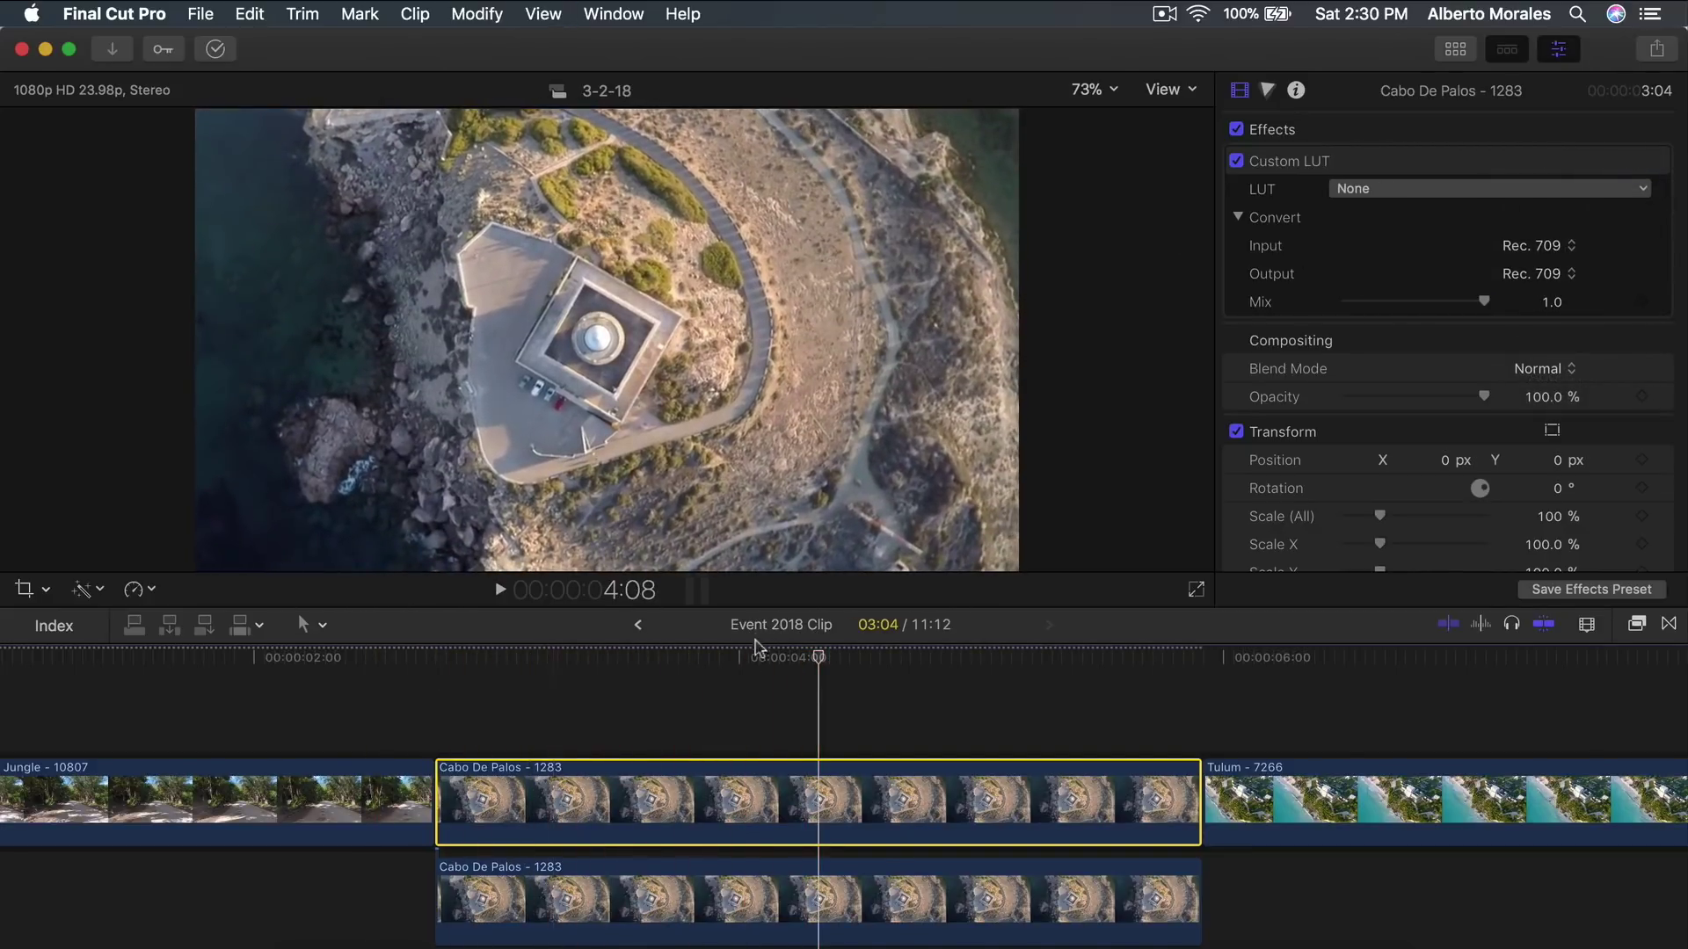
{"action": "key", "text": "space"}
{"action": "scroll", "coordinate": [703, 695], "scroll_direction": "right", "scroll_amount": 3}
{"action": "key", "text": "space"}
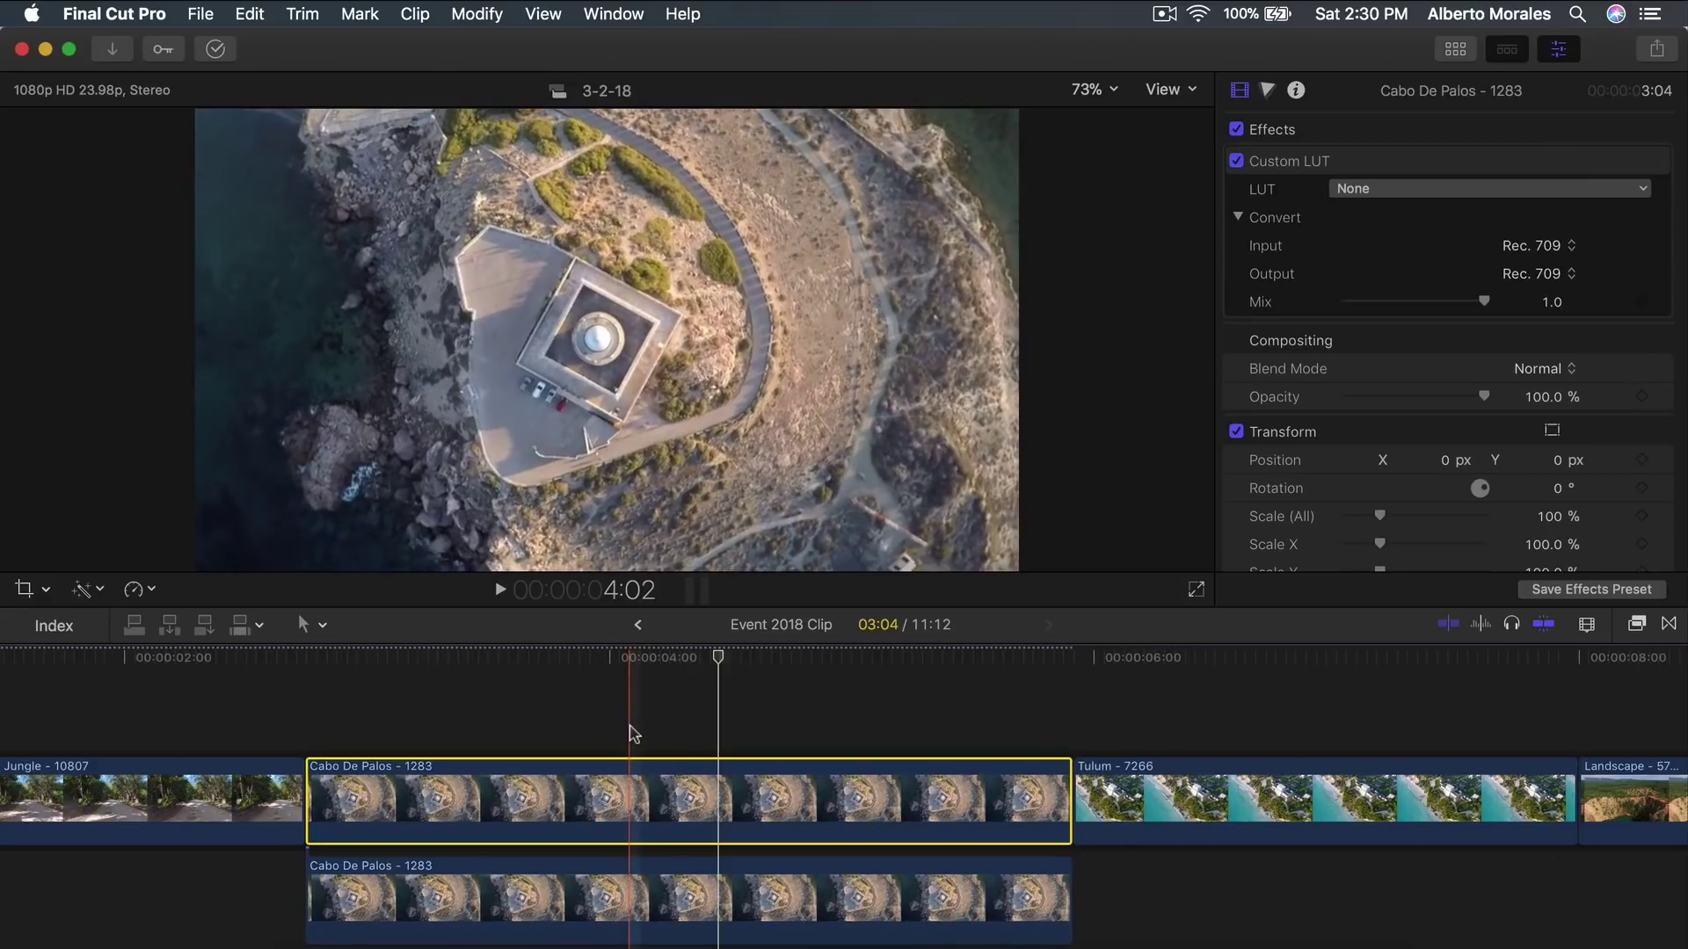
{"action": "scroll", "coordinate": [616, 734], "scroll_direction": "left", "scroll_amount": 3}
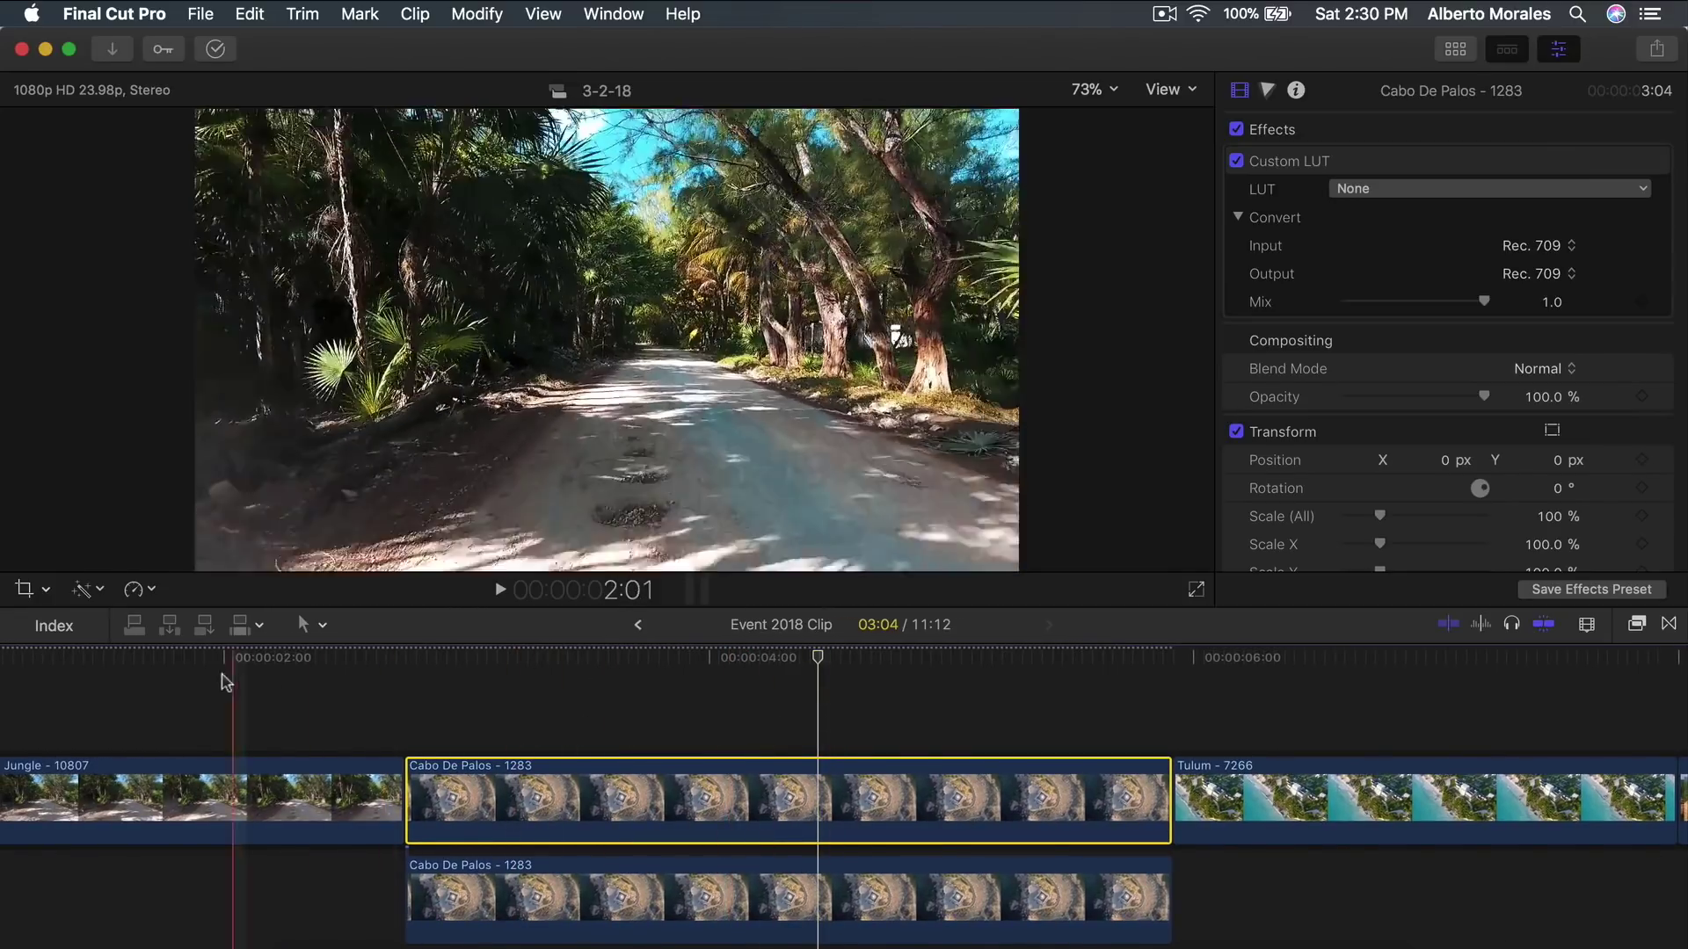
{"action": "left_click_drag", "start_coordinate": [738, 658], "coordinate": [638, 658]}
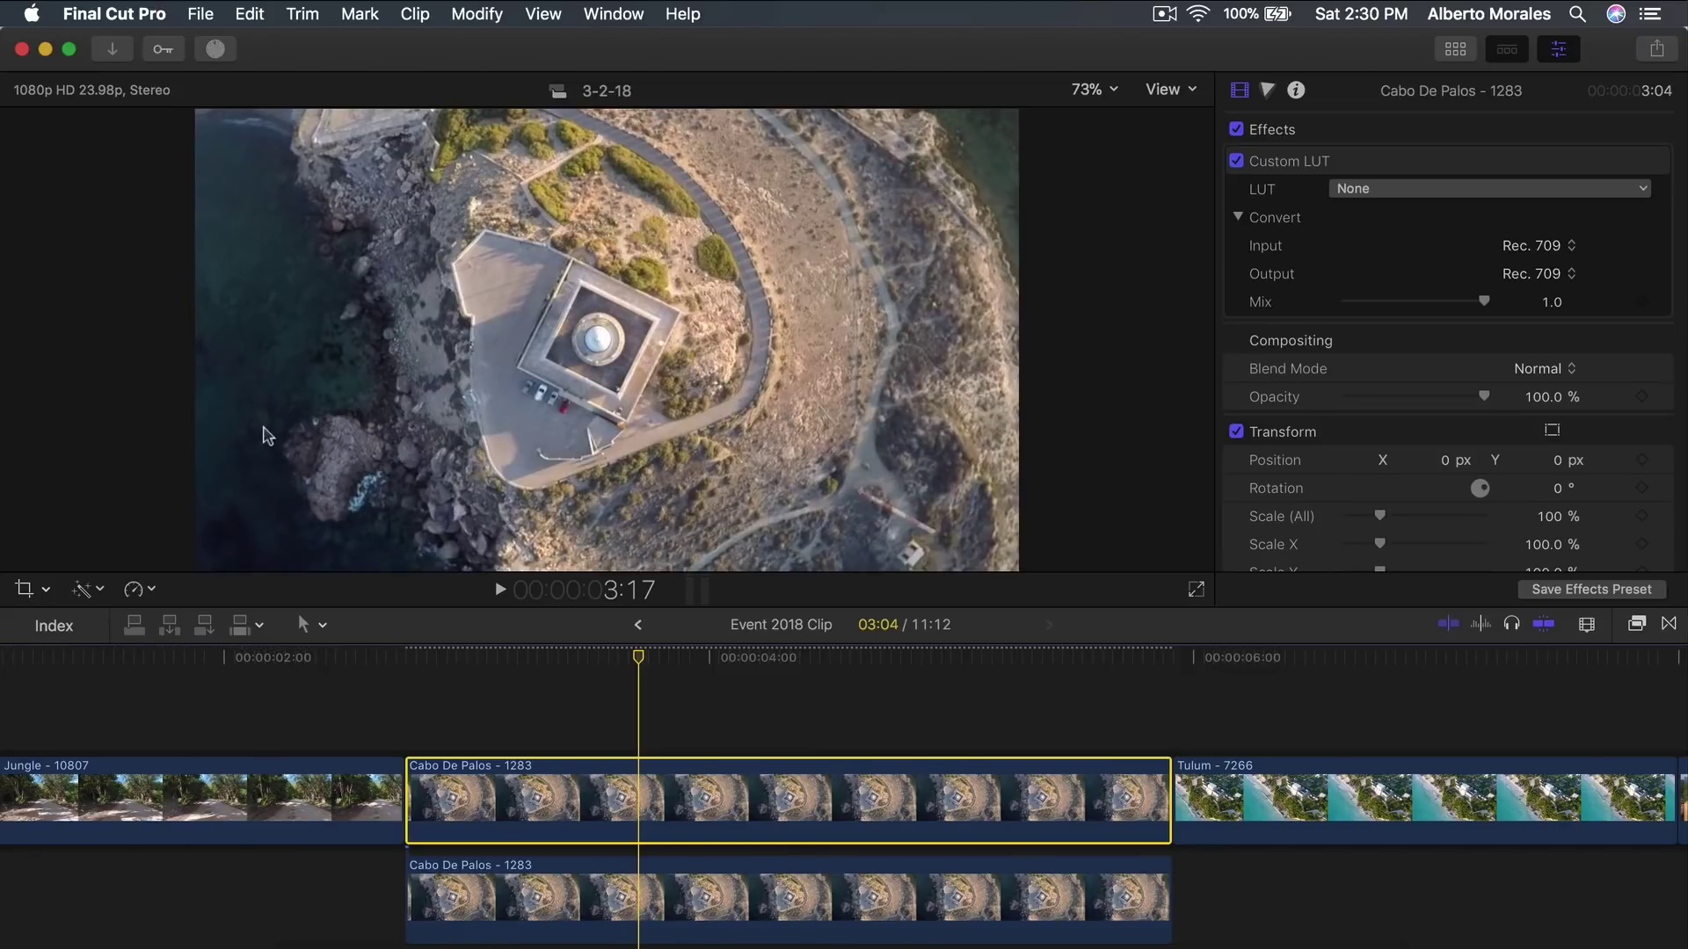
Inspect the Jungle clip's existing grade, then select the Cabo De Palos clip.
{"action": "left_click", "coordinate": [208, 791]}
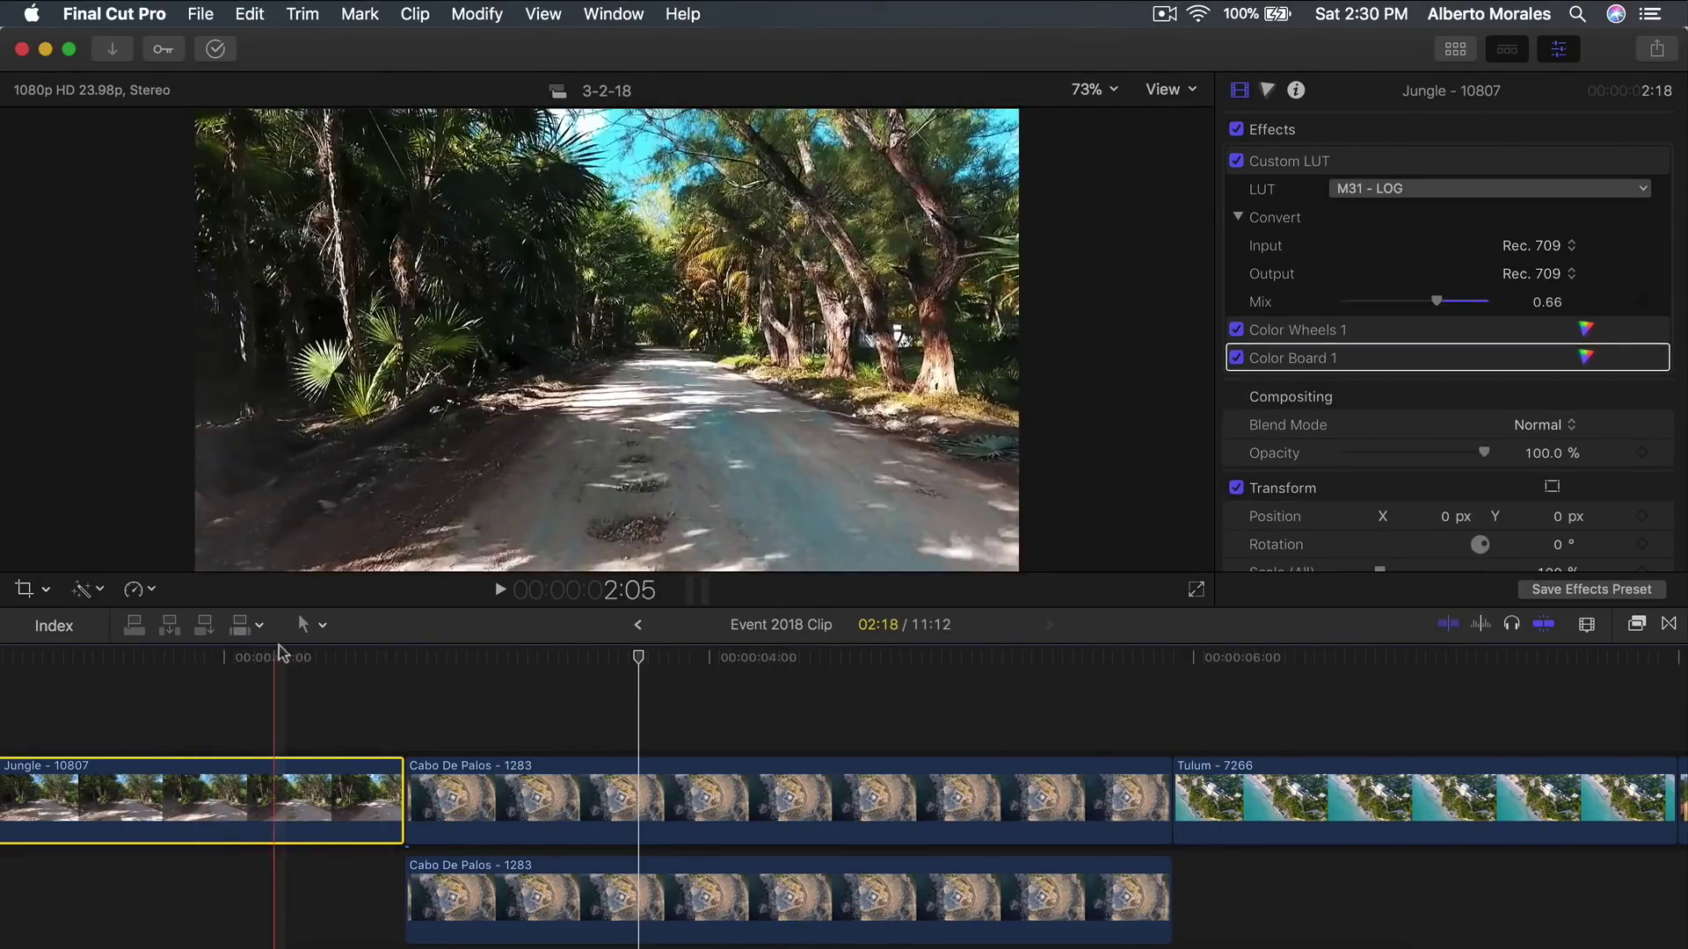
{"action": "left_click", "coordinate": [269, 658]}
{"action": "left_click", "coordinate": [558, 796]}
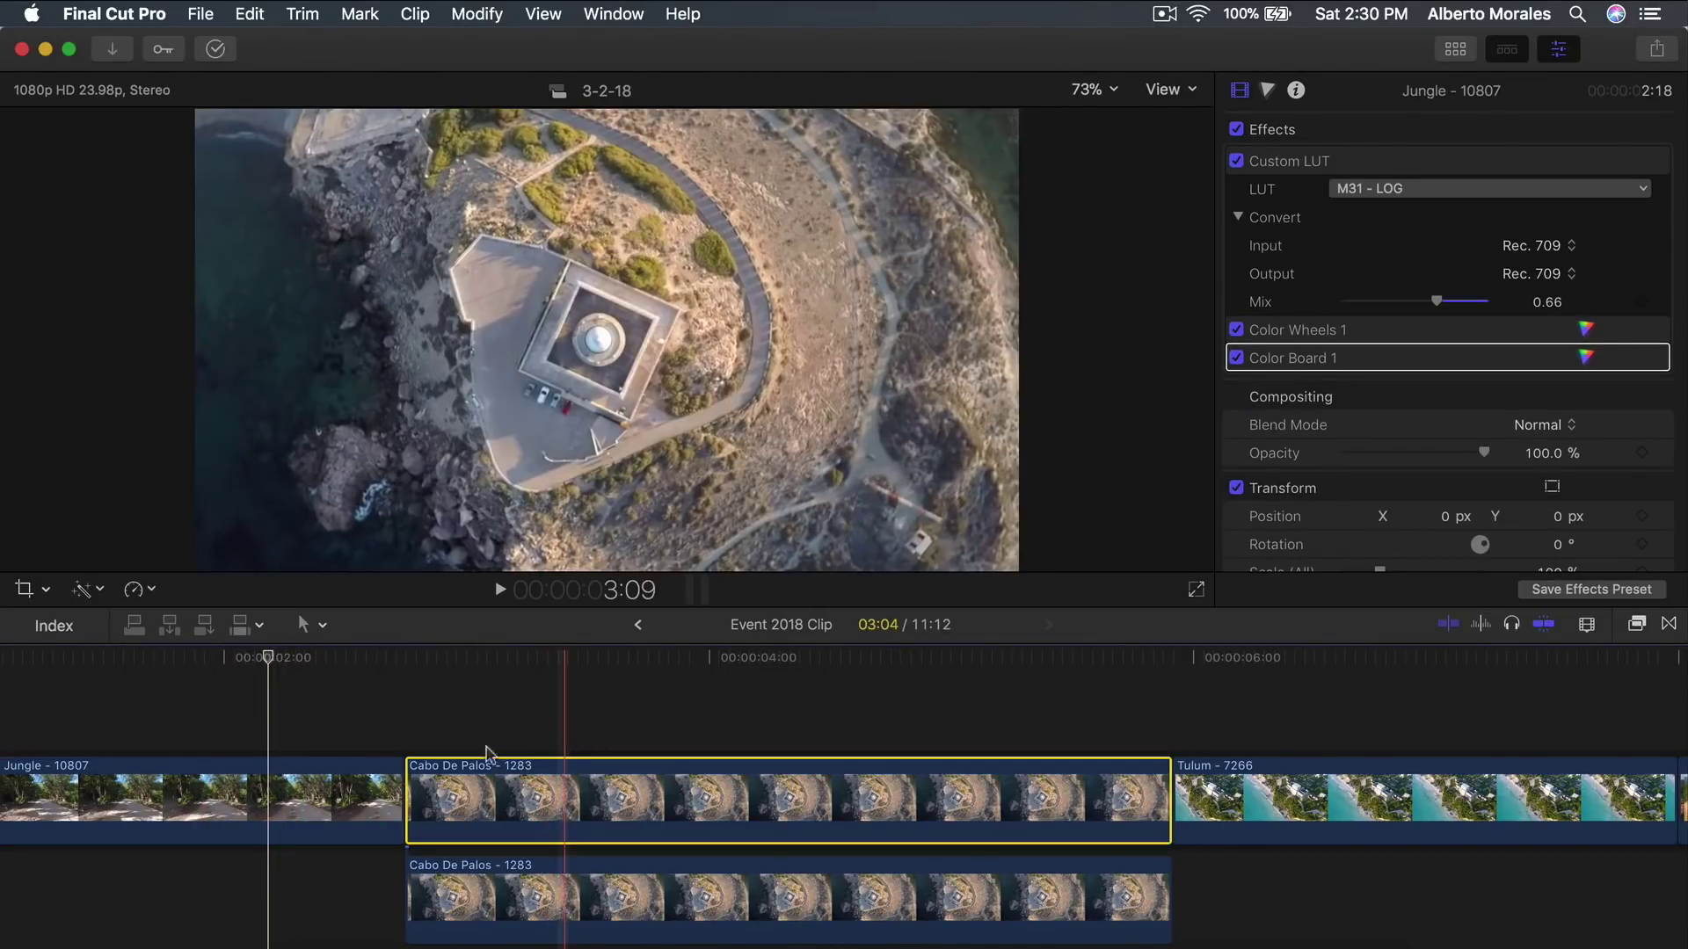
{"action": "left_click", "coordinate": [338, 795]}
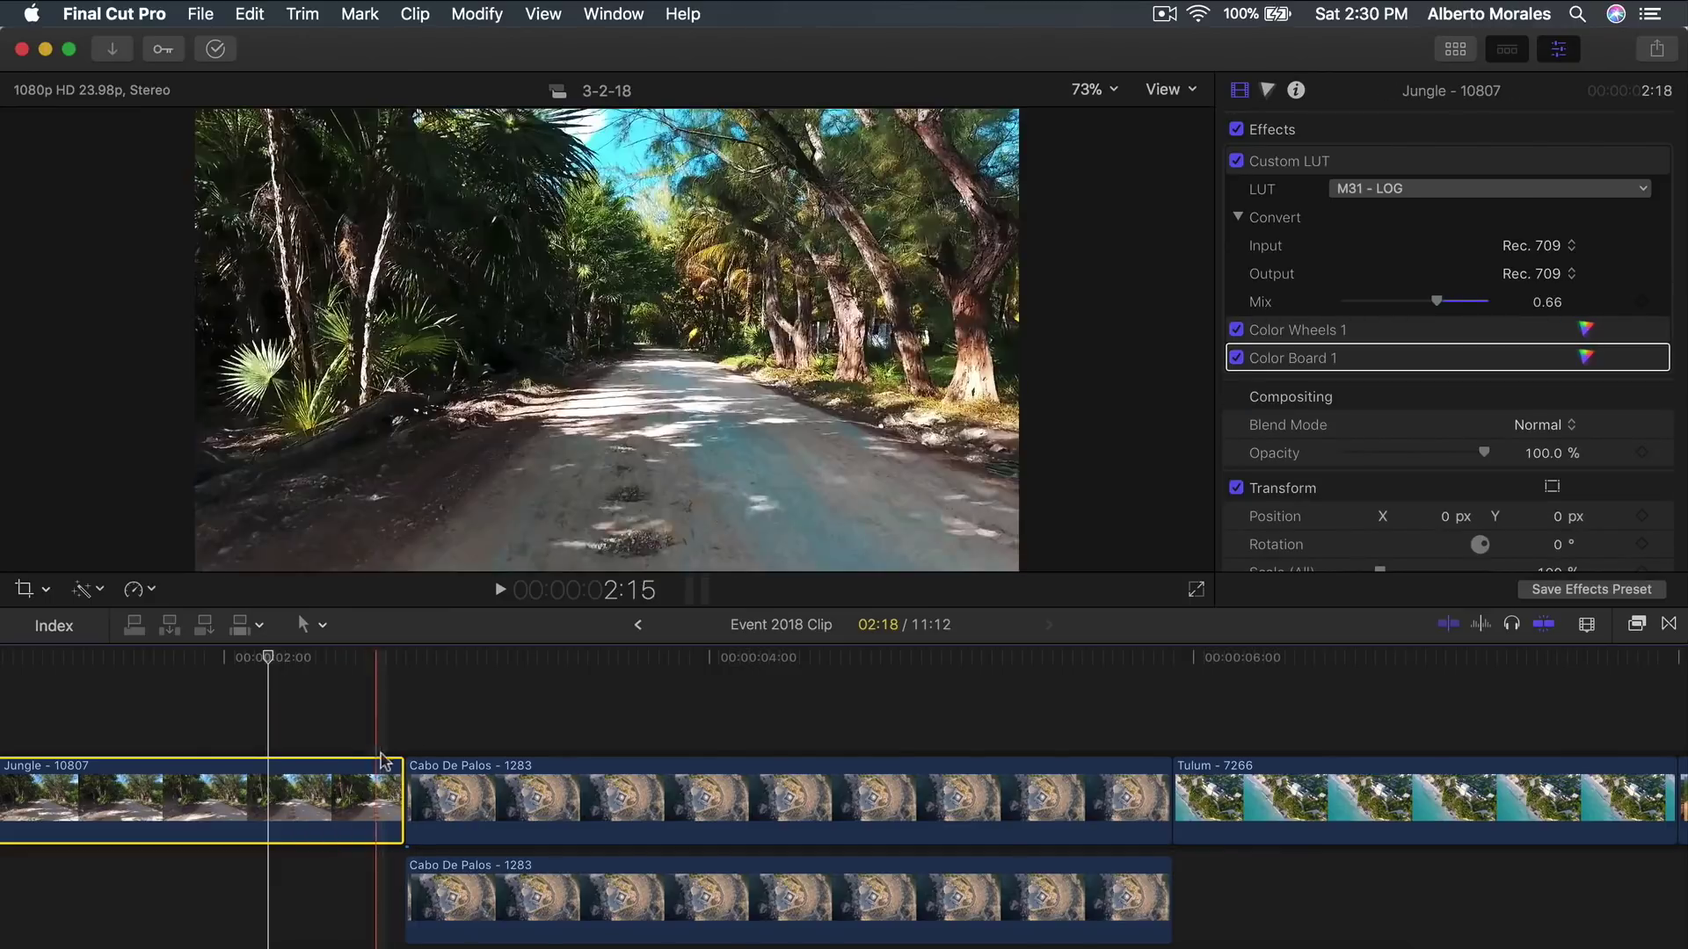
{"action": "left_click", "coordinate": [652, 794]}
Apply M31 - LOG to the Cabo De Palos clip at Mix 0.67, reviewing the 3:15 lighthouse frame.
{"action": "left_click", "coordinate": [637, 670]}
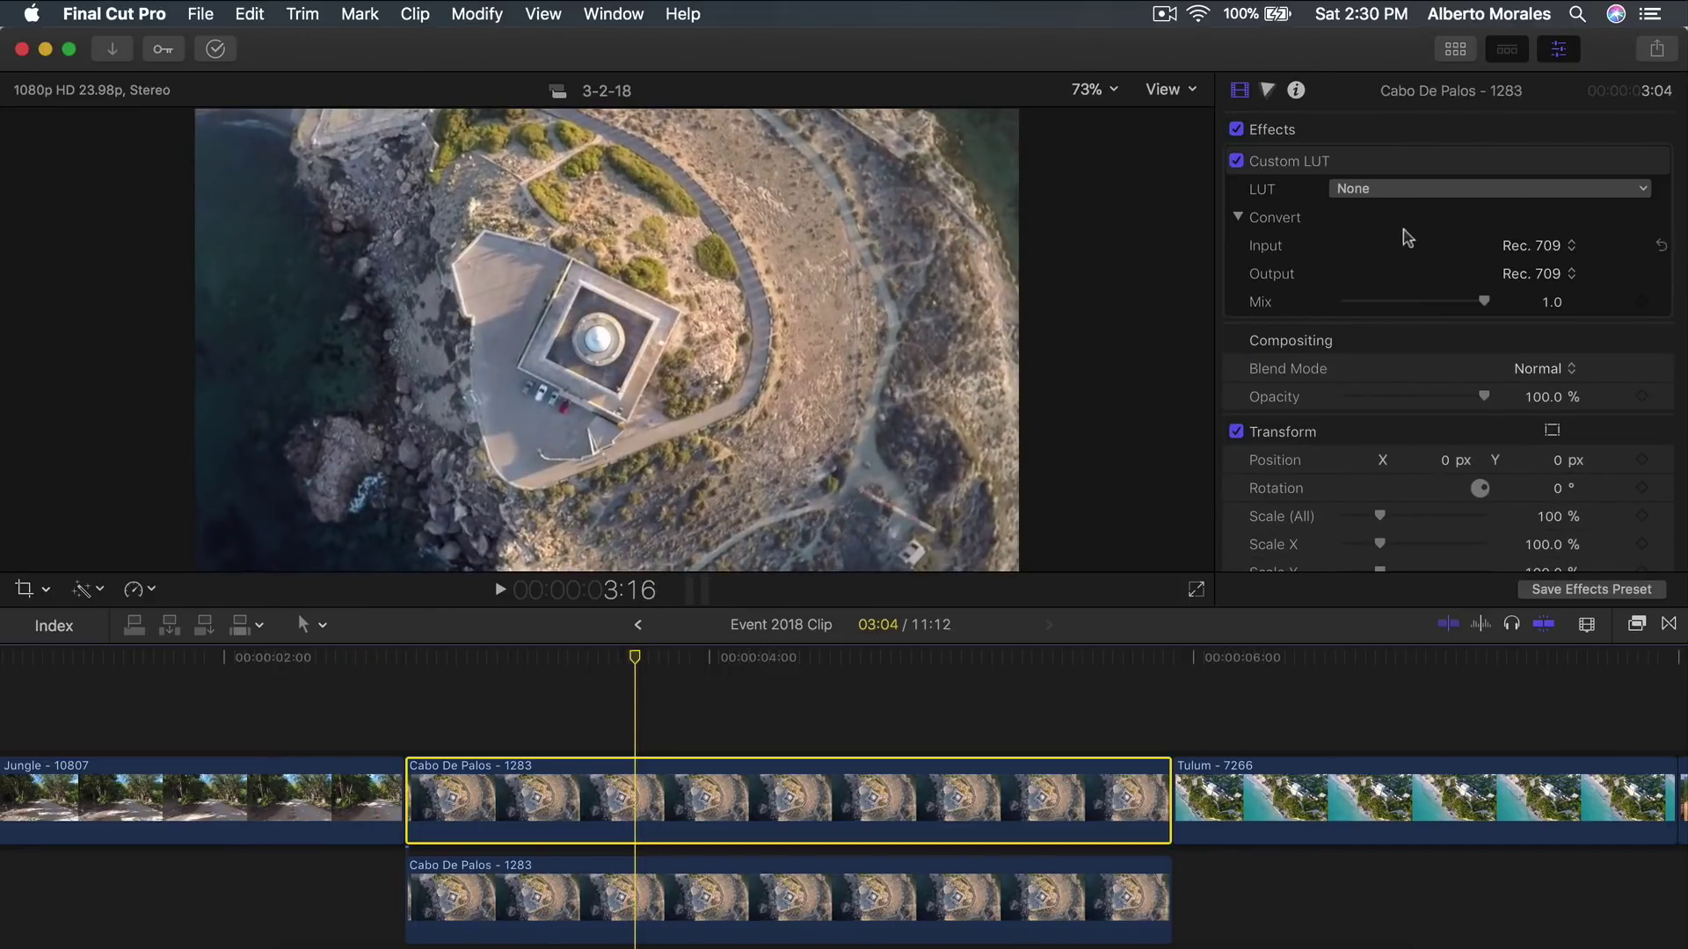
{"action": "left_click", "coordinate": [1405, 190]}
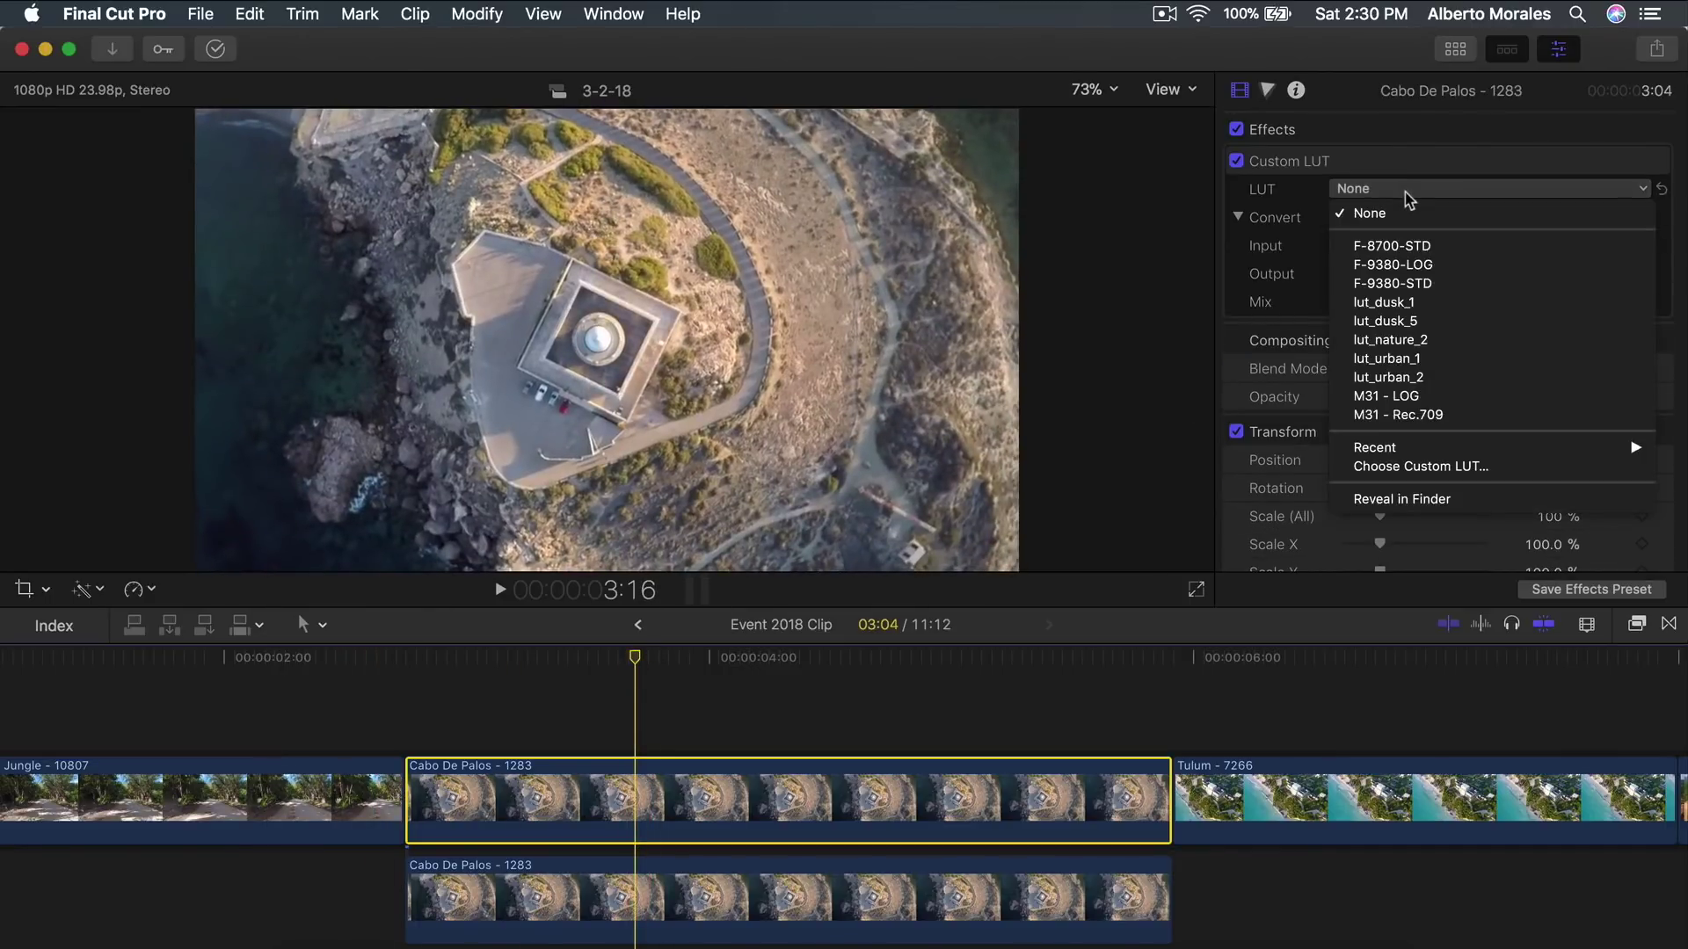
{"action": "left_click", "coordinate": [1405, 397]}
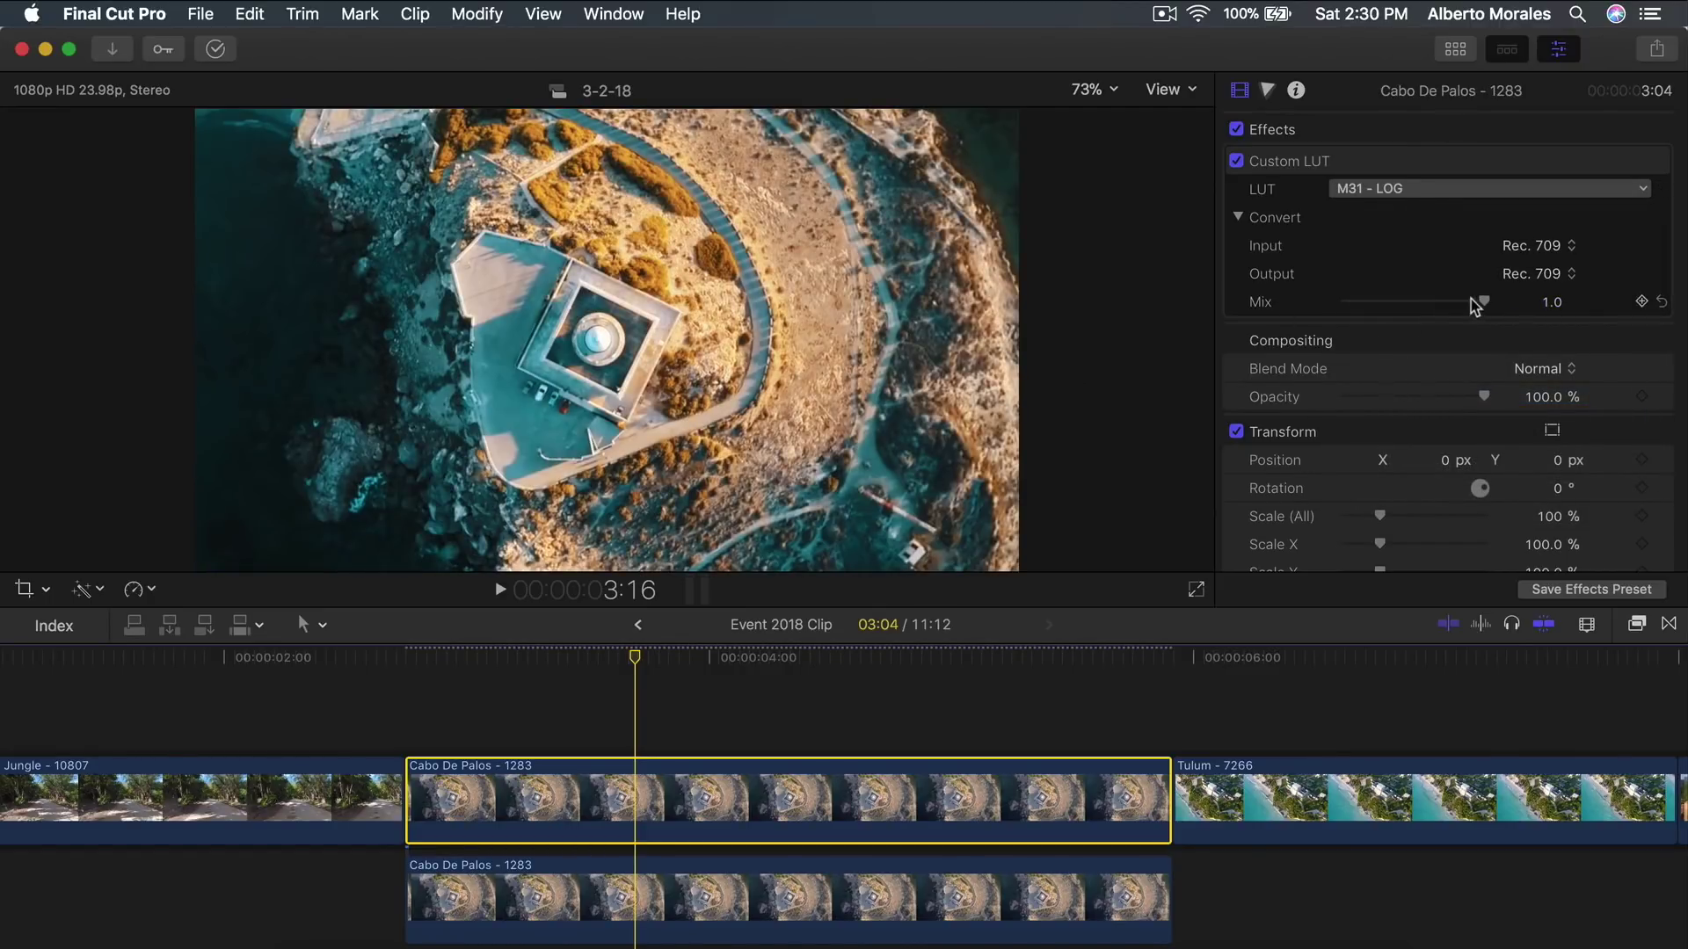
{"action": "left_click_drag", "start_coordinate": [1468, 298], "coordinate": [1432, 300]}
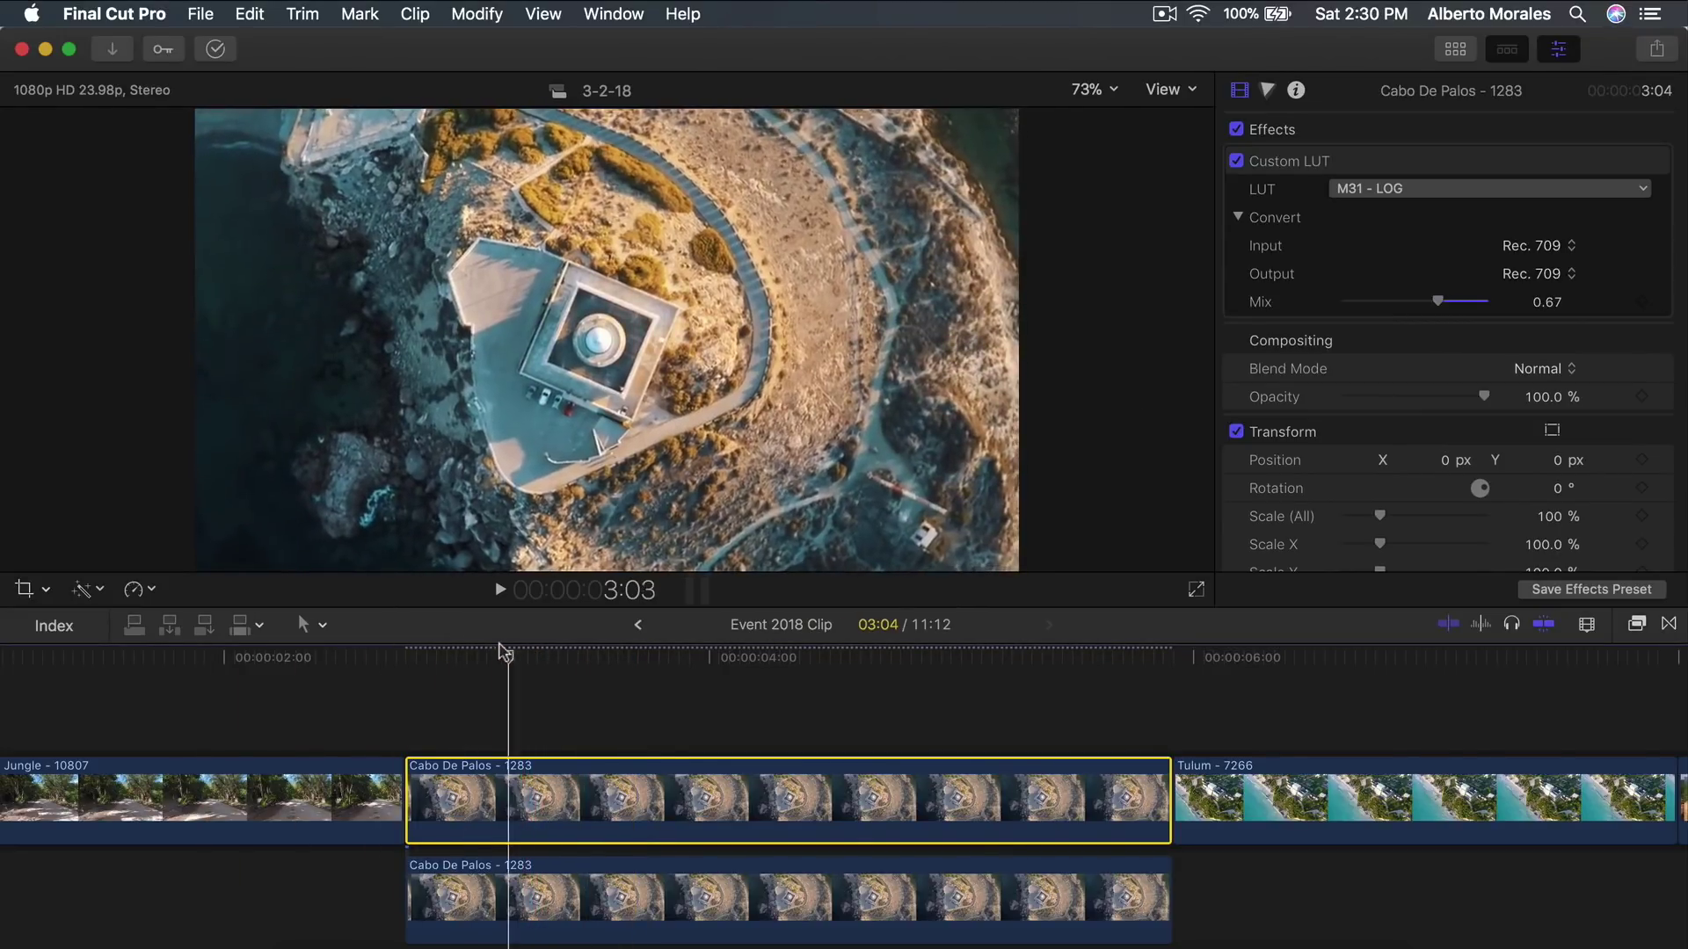
{"action": "left_click", "coordinate": [552, 661]}
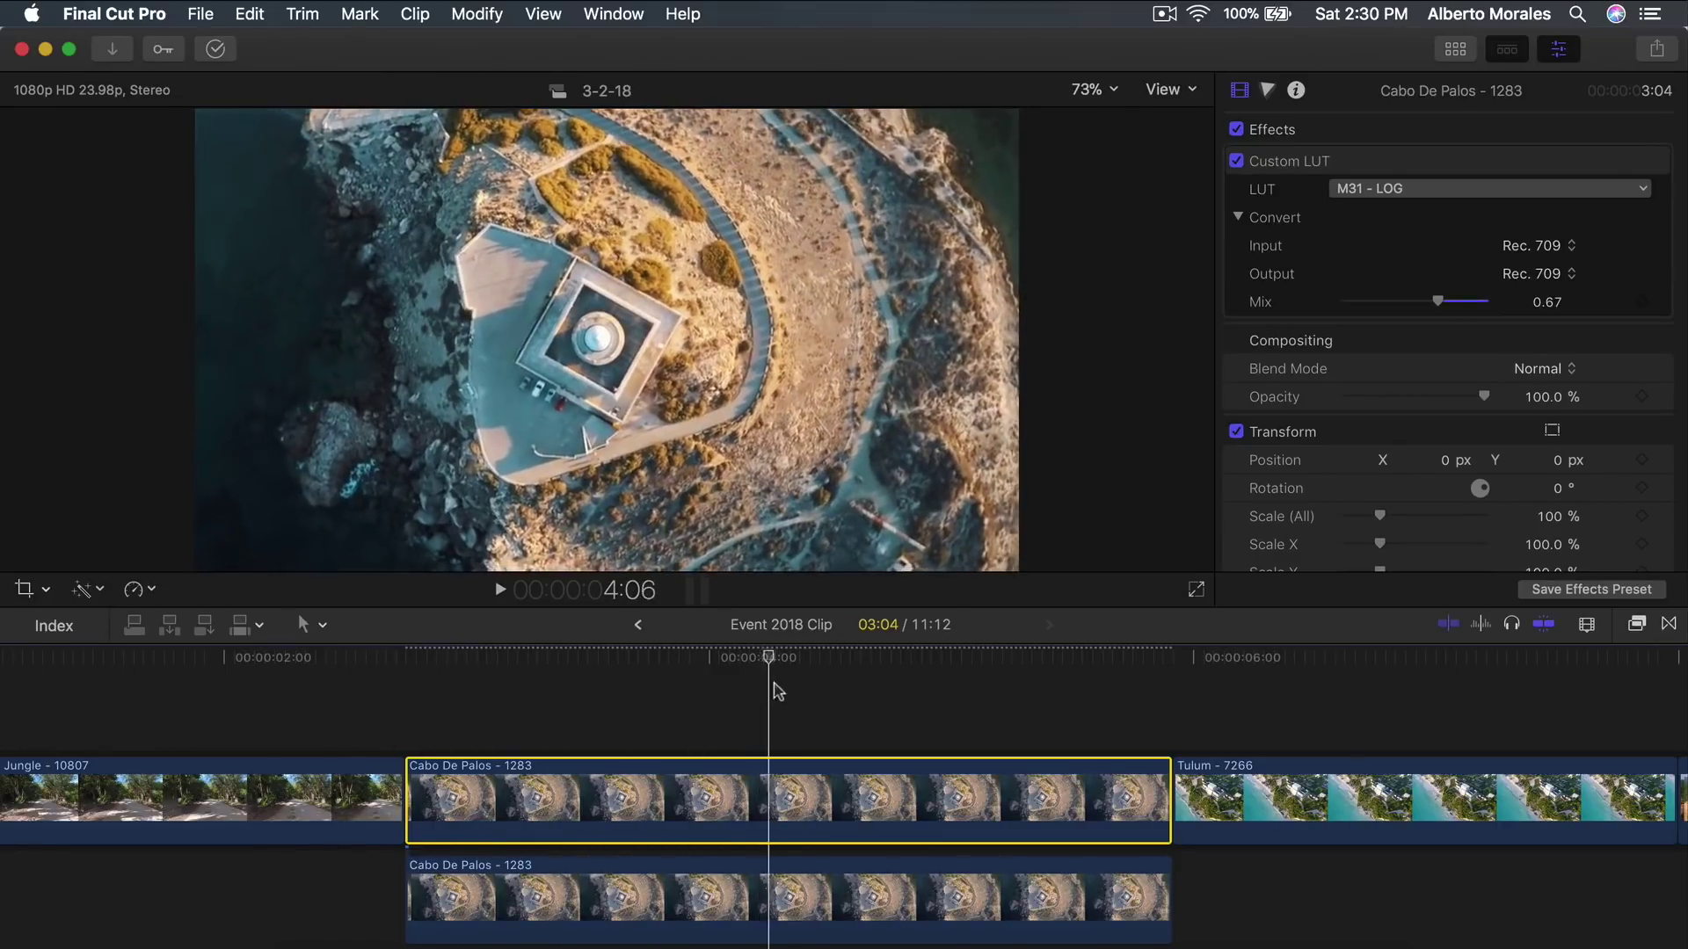
{"action": "left_click", "coordinate": [716, 668]}
{"action": "left_click_drag", "start_coordinate": [718, 675], "coordinate": [620, 668]}
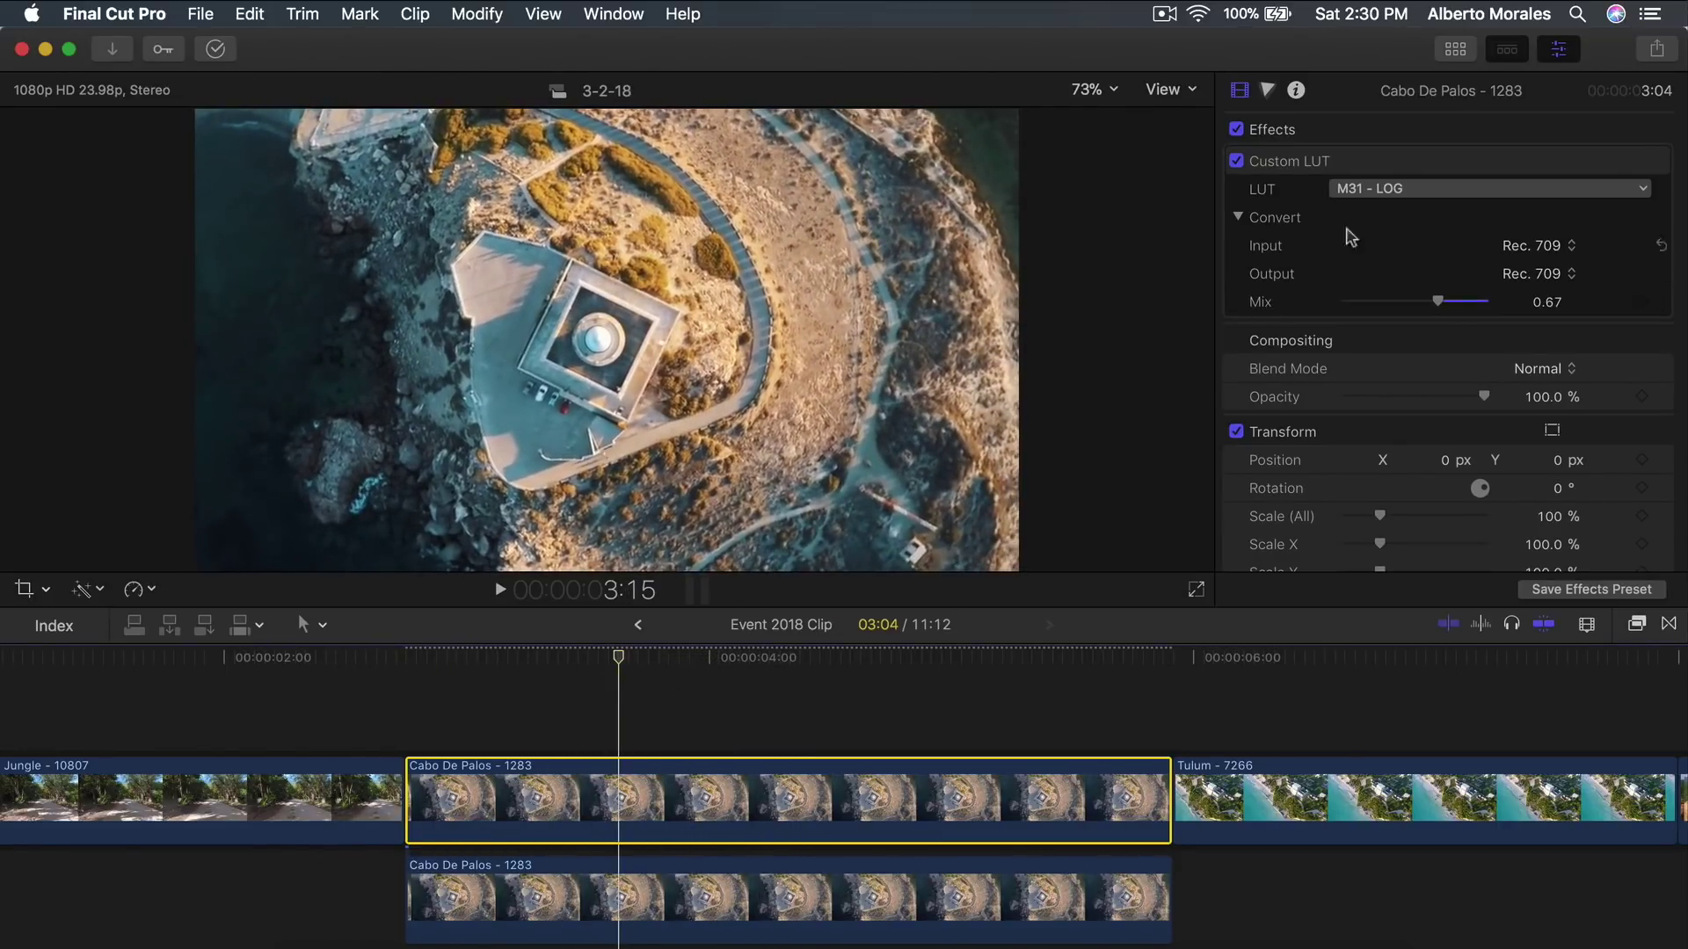
Try the lut_urban_1, lut_urban_2, lut_dusk_5, lut_dusk_1 and F-9380-STD LUTs in turn.
{"action": "left_click", "coordinate": [1368, 190]}
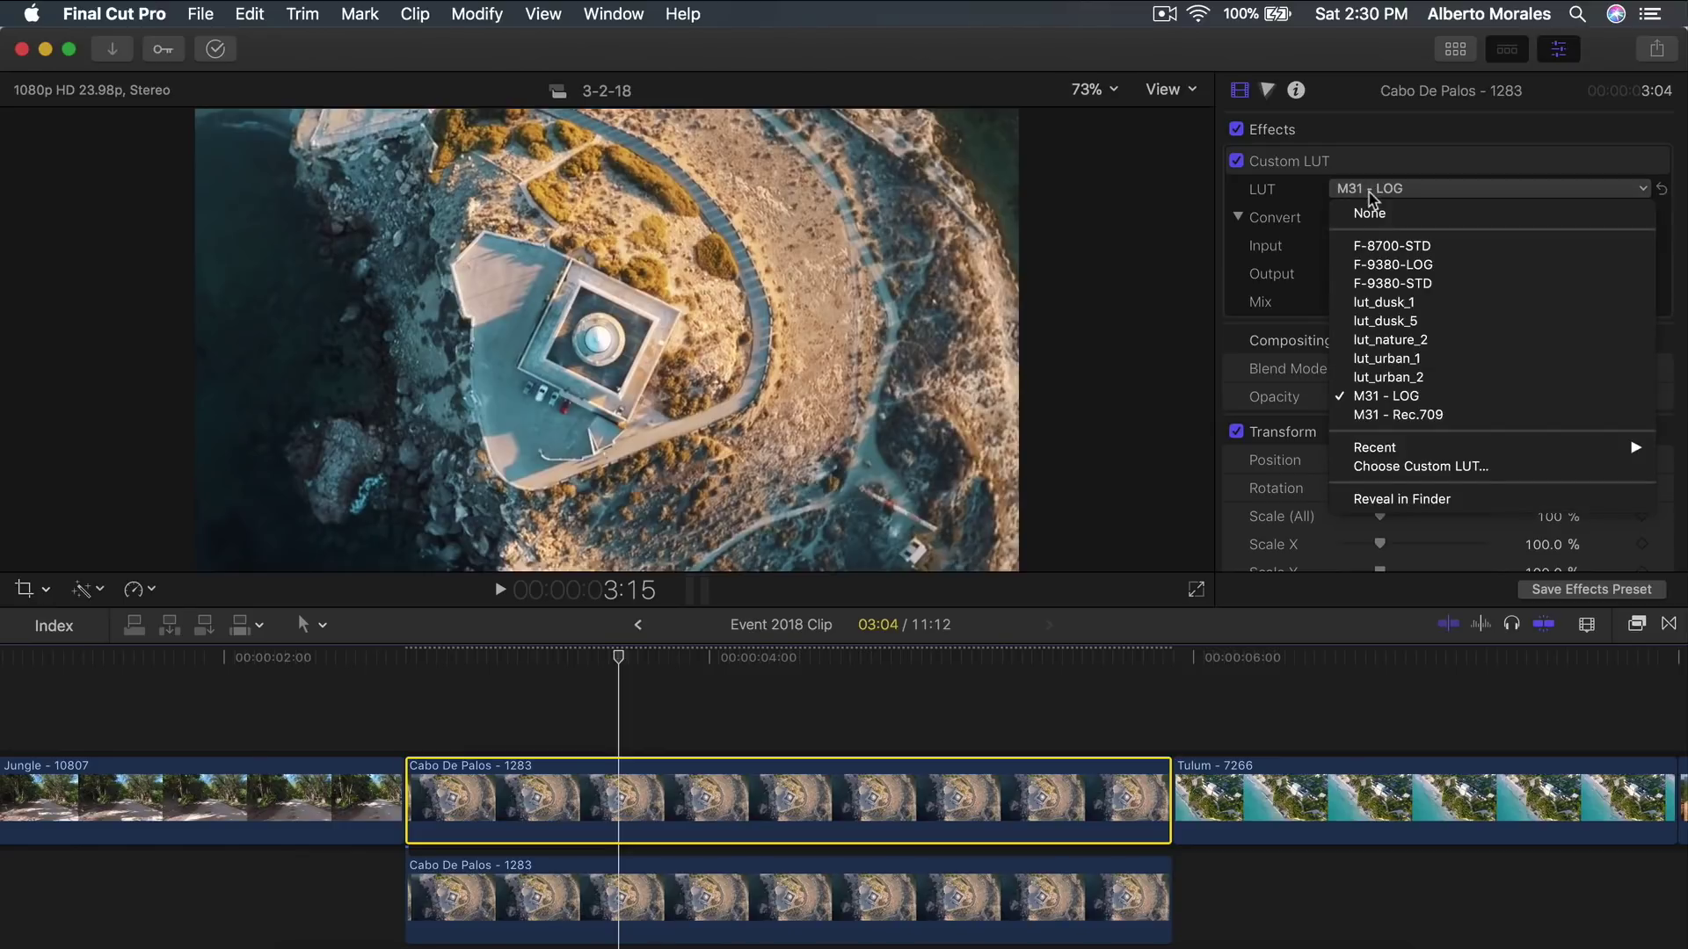
{"action": "left_click", "coordinate": [1387, 359]}
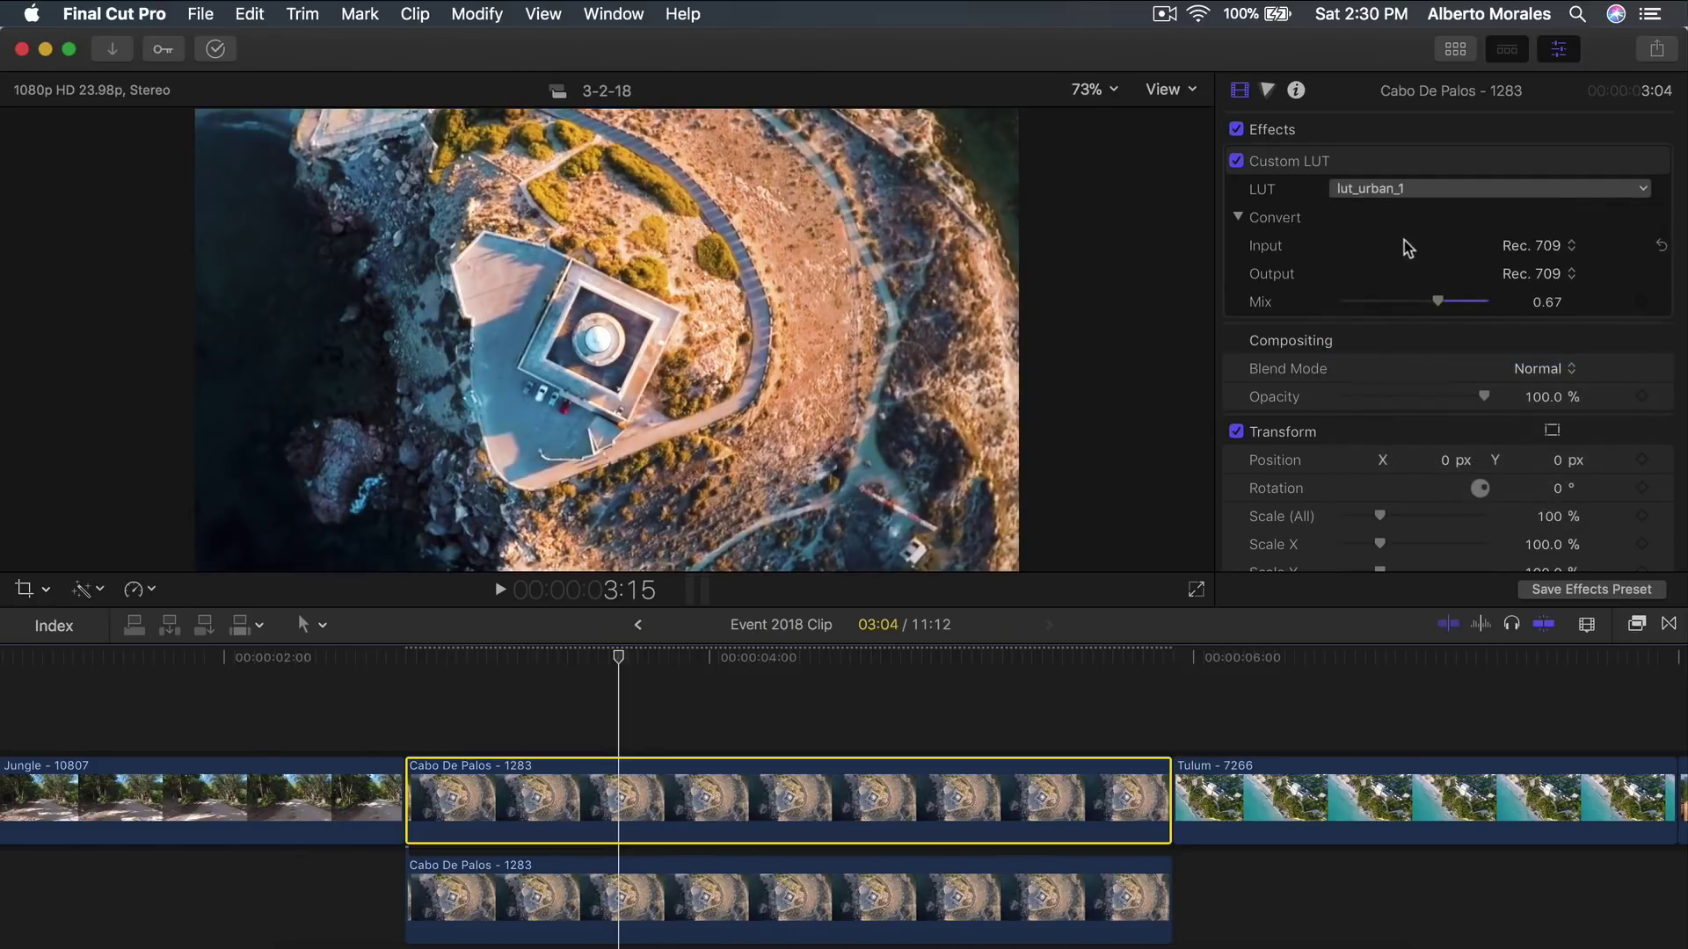
{"action": "left_click", "coordinate": [1396, 189]}
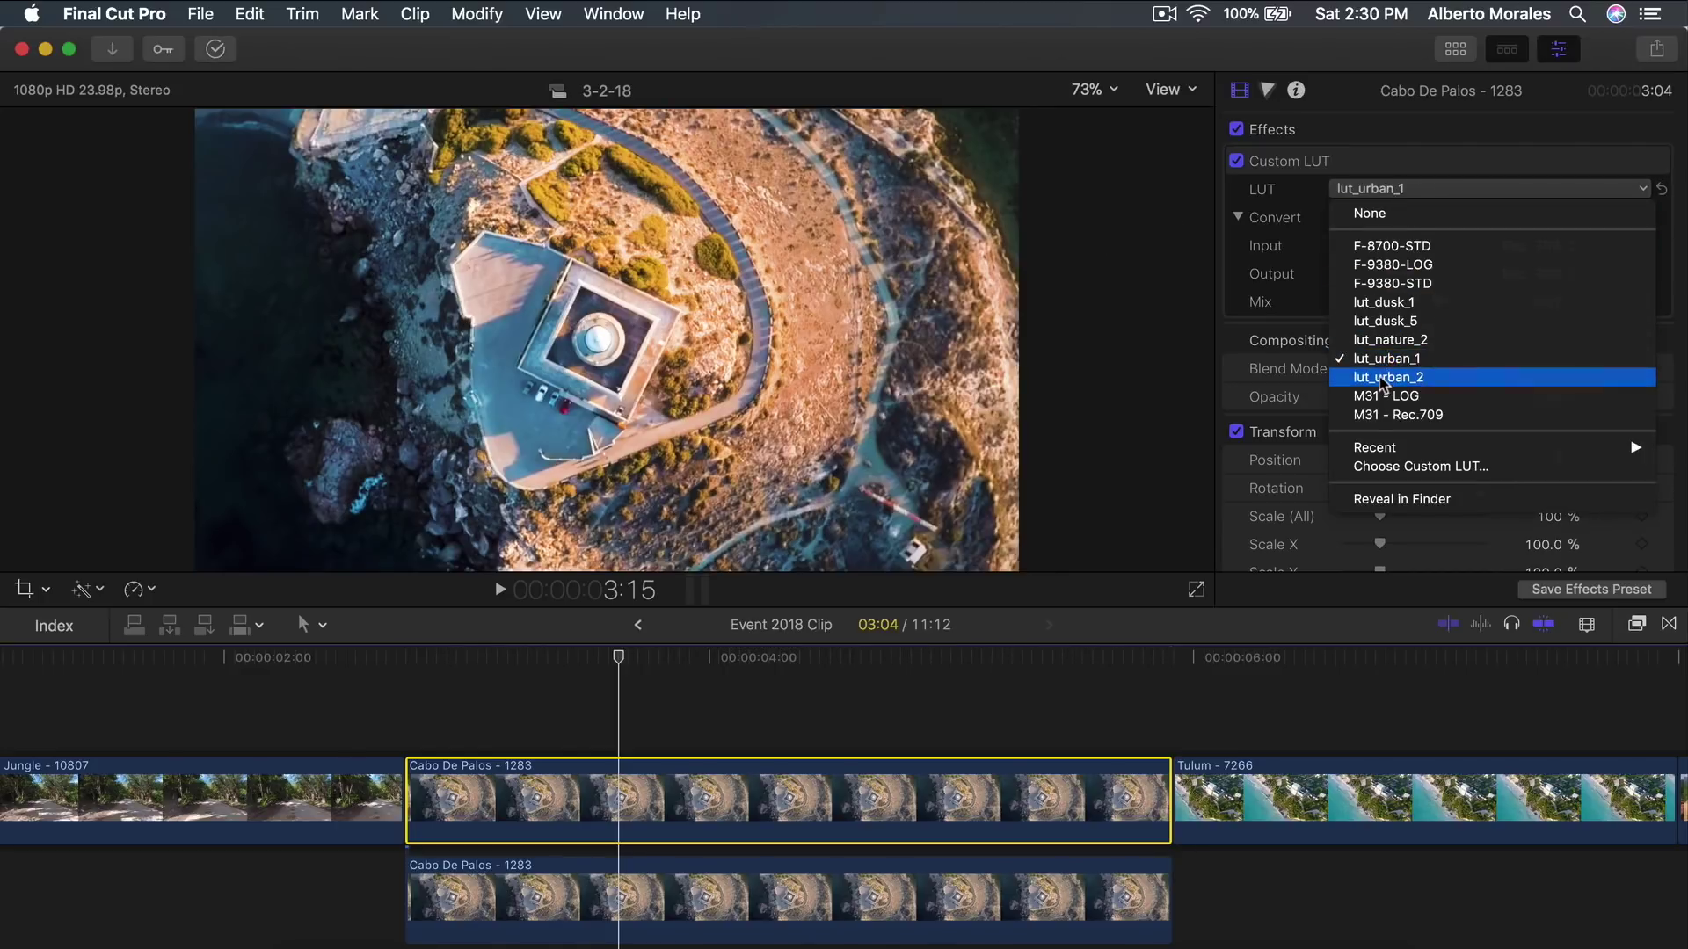
{"action": "left_click", "coordinate": [1383, 378]}
{"action": "left_click", "coordinate": [1400, 191]}
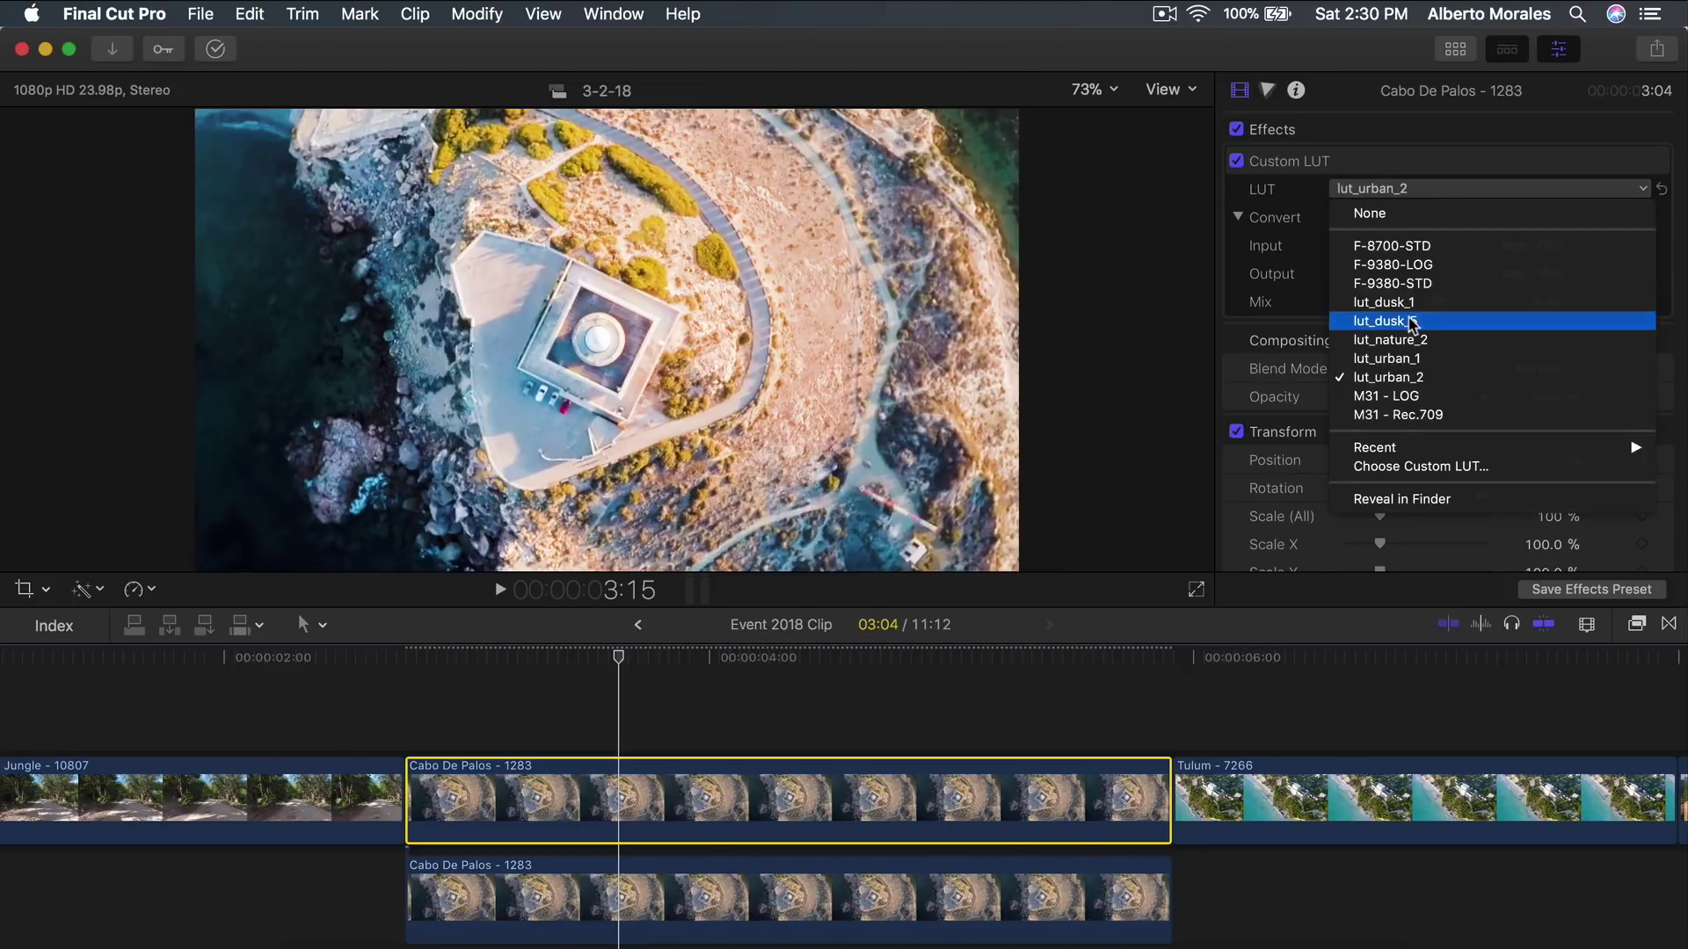
{"action": "left_click", "coordinate": [1410, 322]}
{"action": "left_click", "coordinate": [1391, 187]}
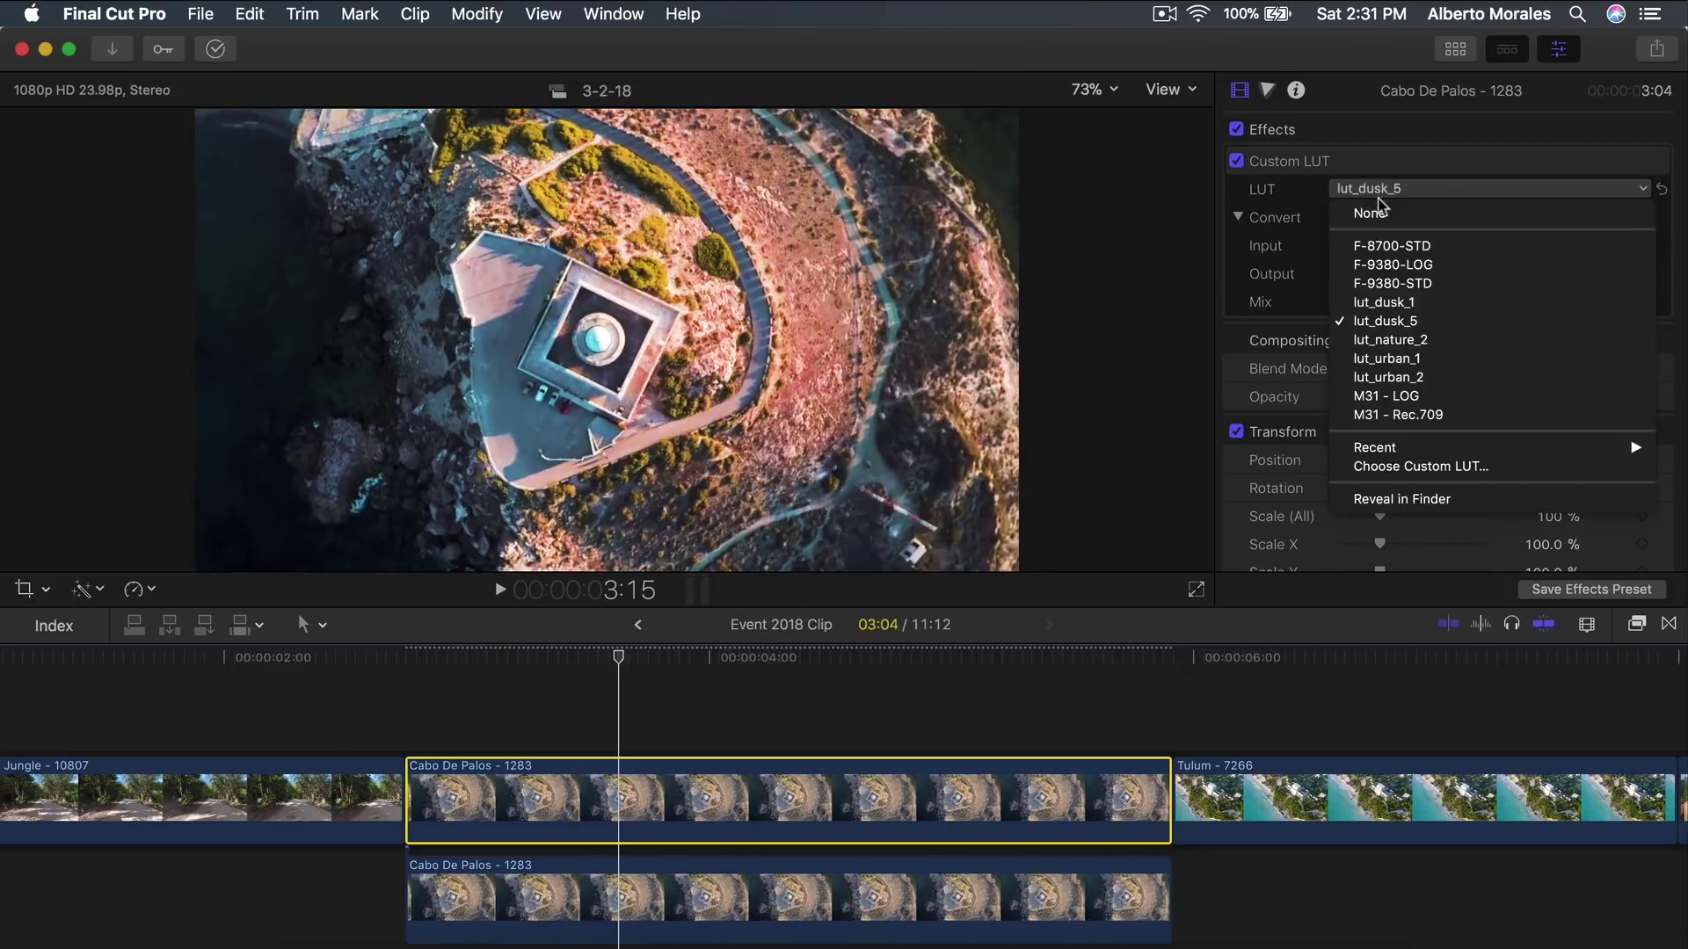
{"action": "left_click", "coordinate": [1385, 300]}
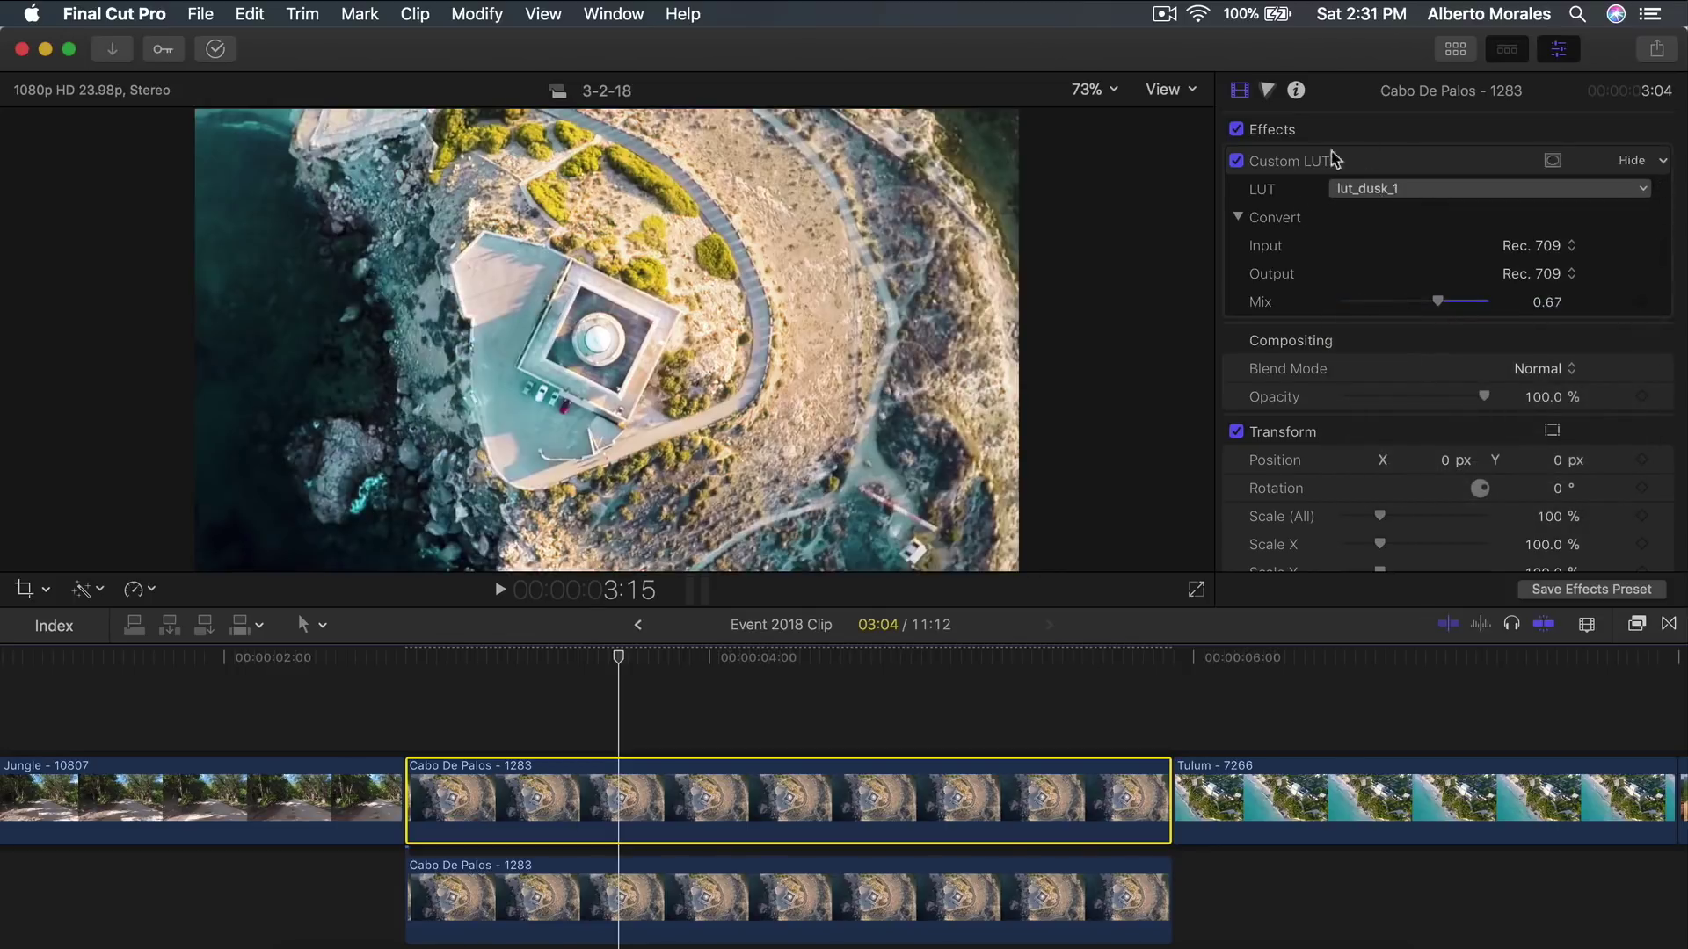
{"action": "left_click", "coordinate": [1411, 188]}
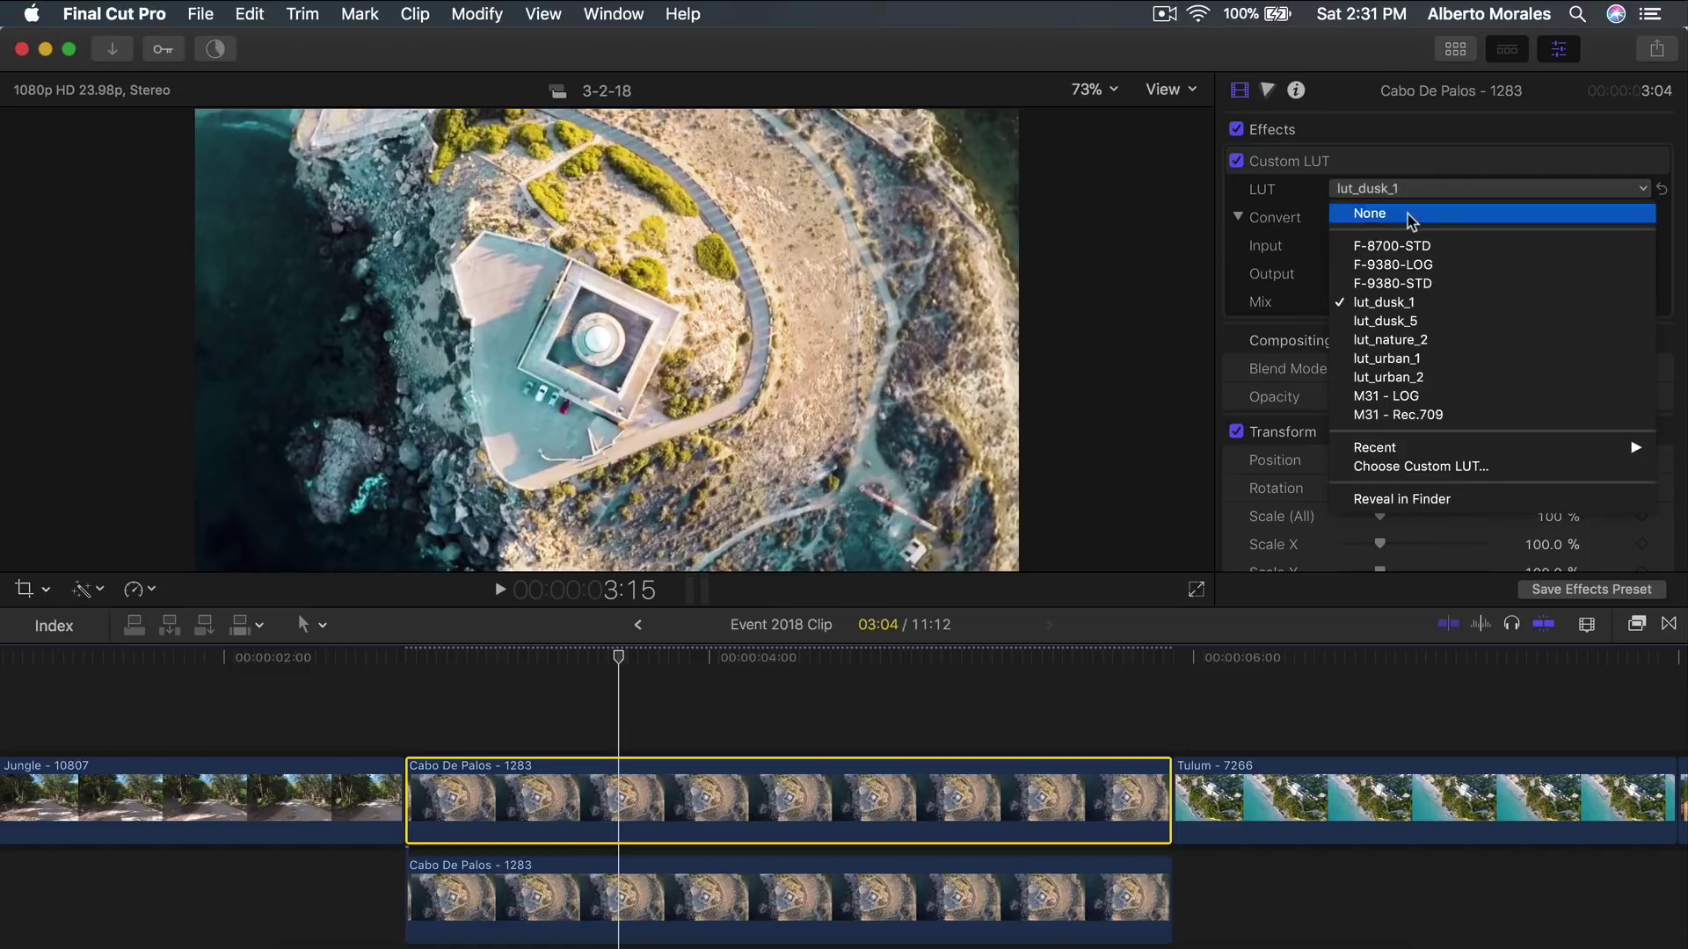
{"action": "left_click", "coordinate": [1398, 281]}
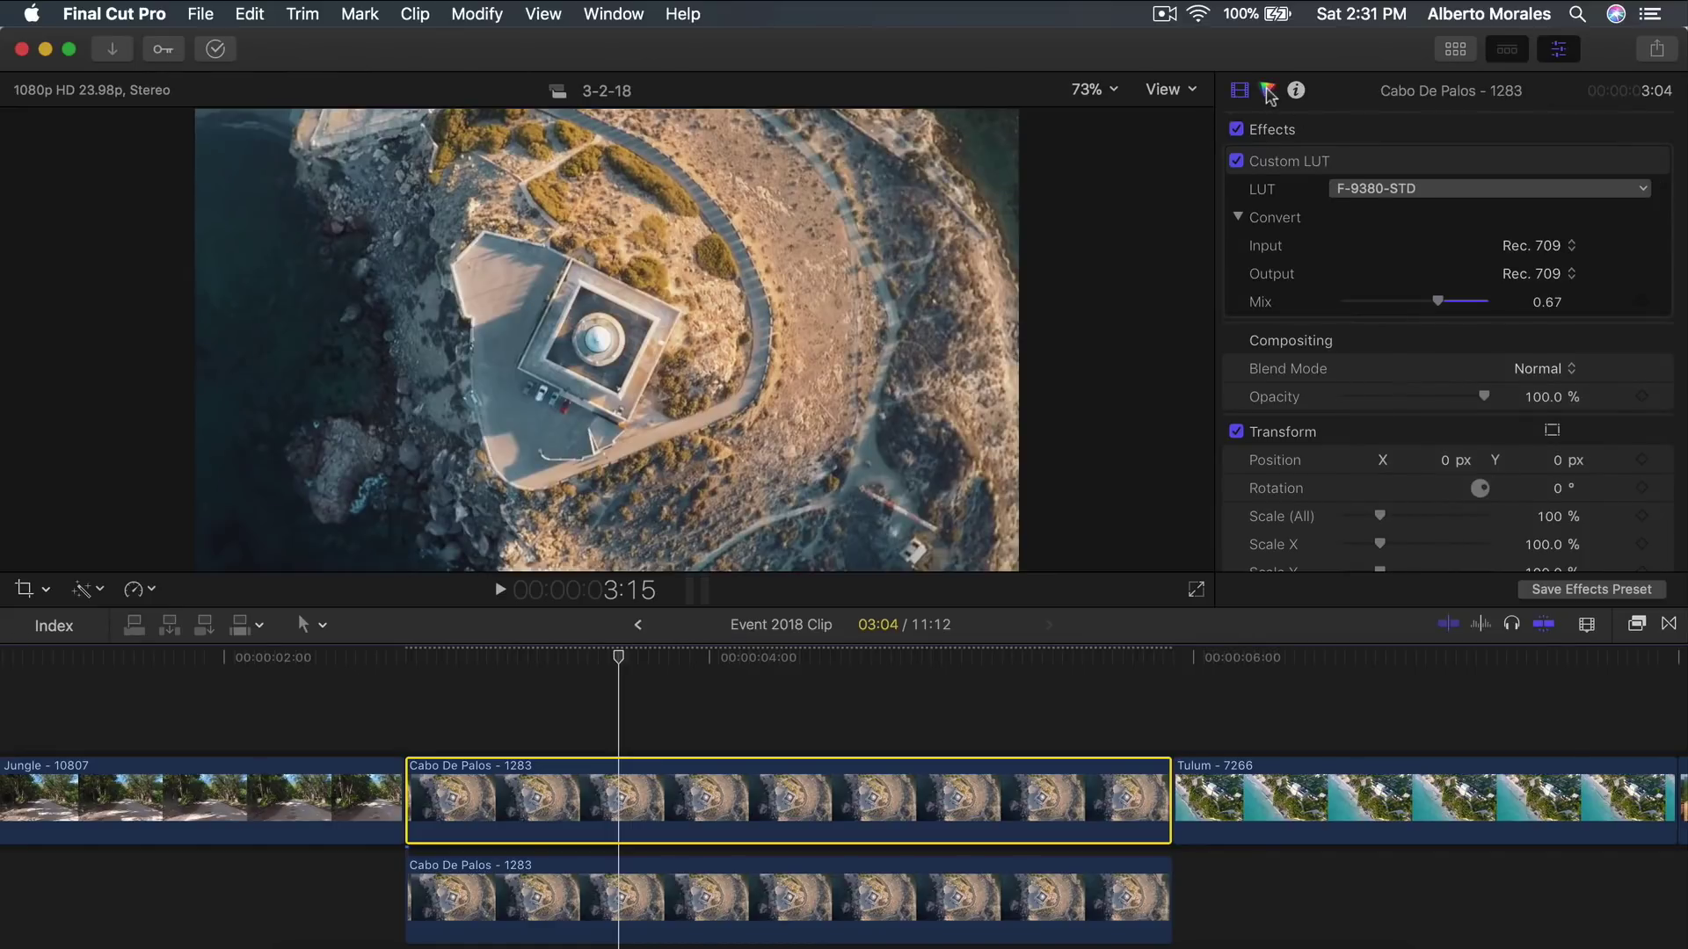
Settle on the F-9380-LOG LUT at mix 0.72 and compare the clip with and without it.
{"action": "left_click", "coordinate": [1269, 92]}
{"action": "left_click", "coordinate": [1240, 92]}
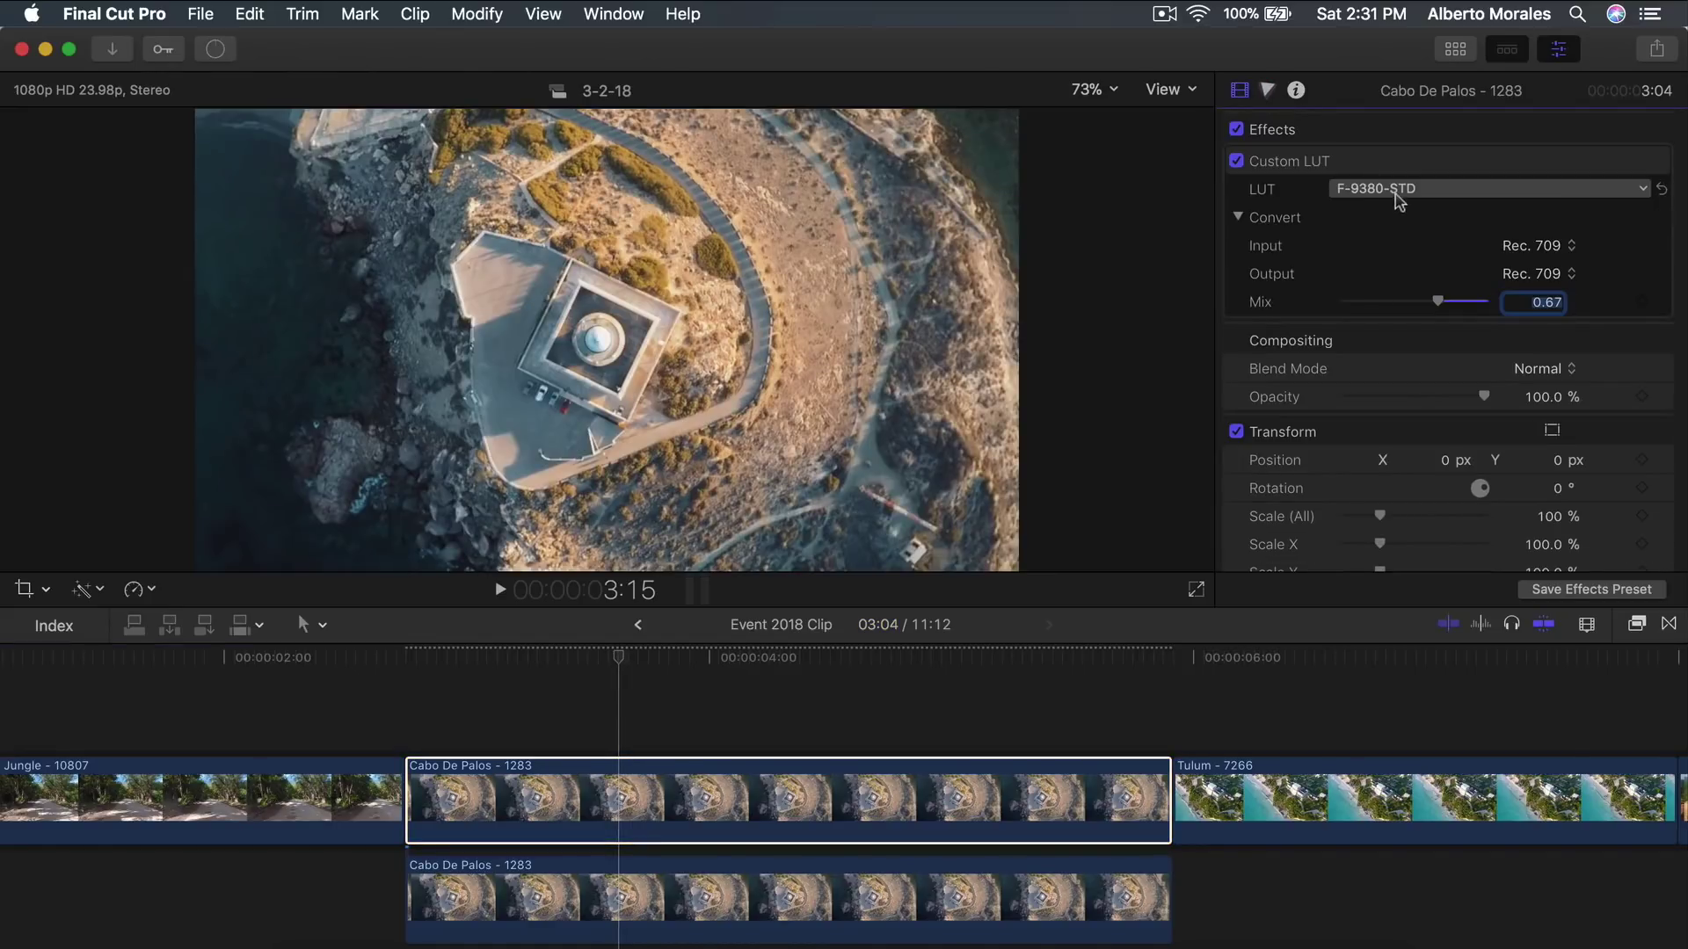
{"action": "left_click", "coordinate": [1407, 192]}
{"action": "left_click", "coordinate": [1406, 264]}
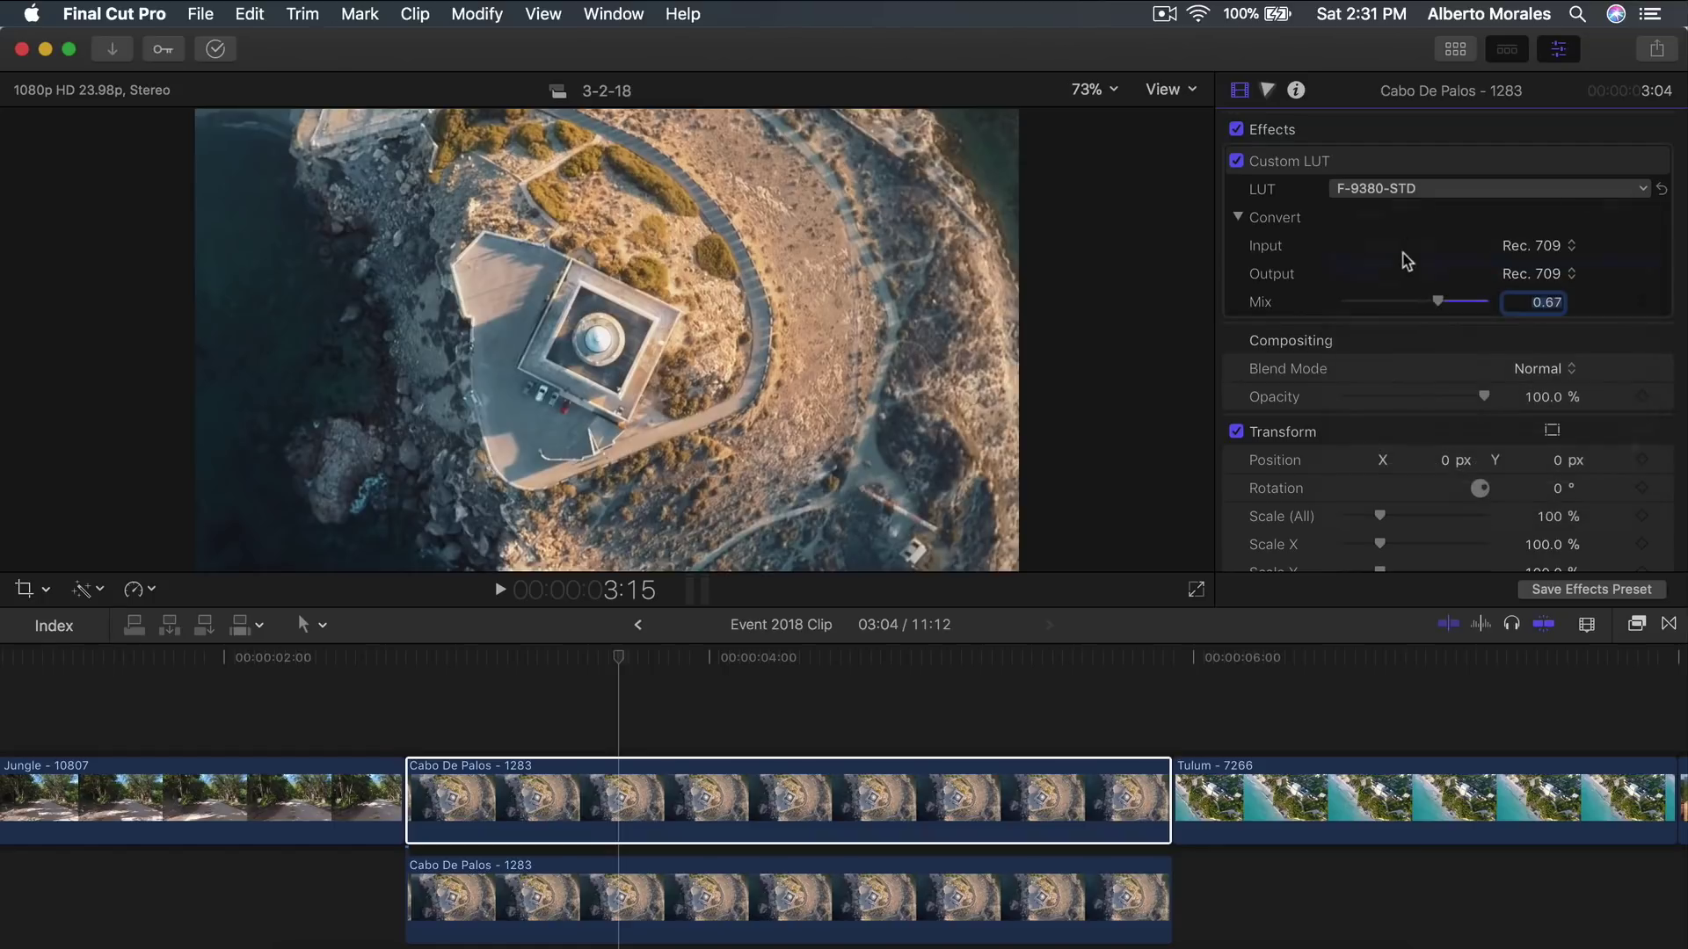
{"action": "left_click_drag", "start_coordinate": [678, 650], "coordinate": [820, 670]}
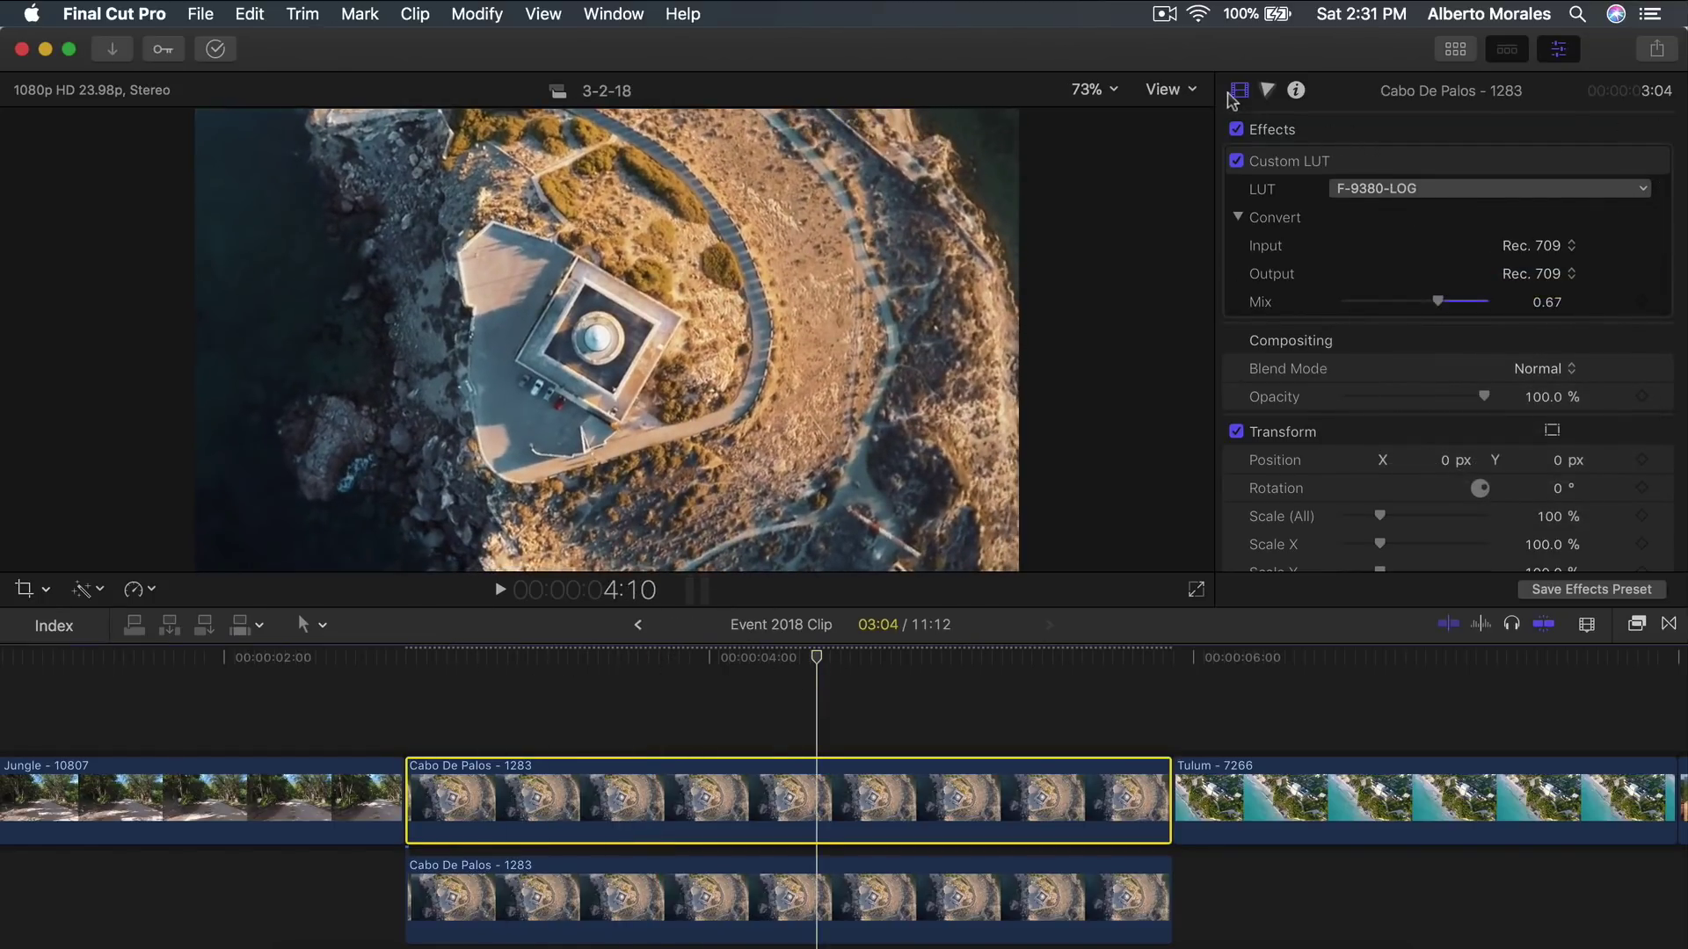
{"action": "left_click", "coordinate": [1236, 161]}
{"action": "left_click", "coordinate": [1236, 161]}
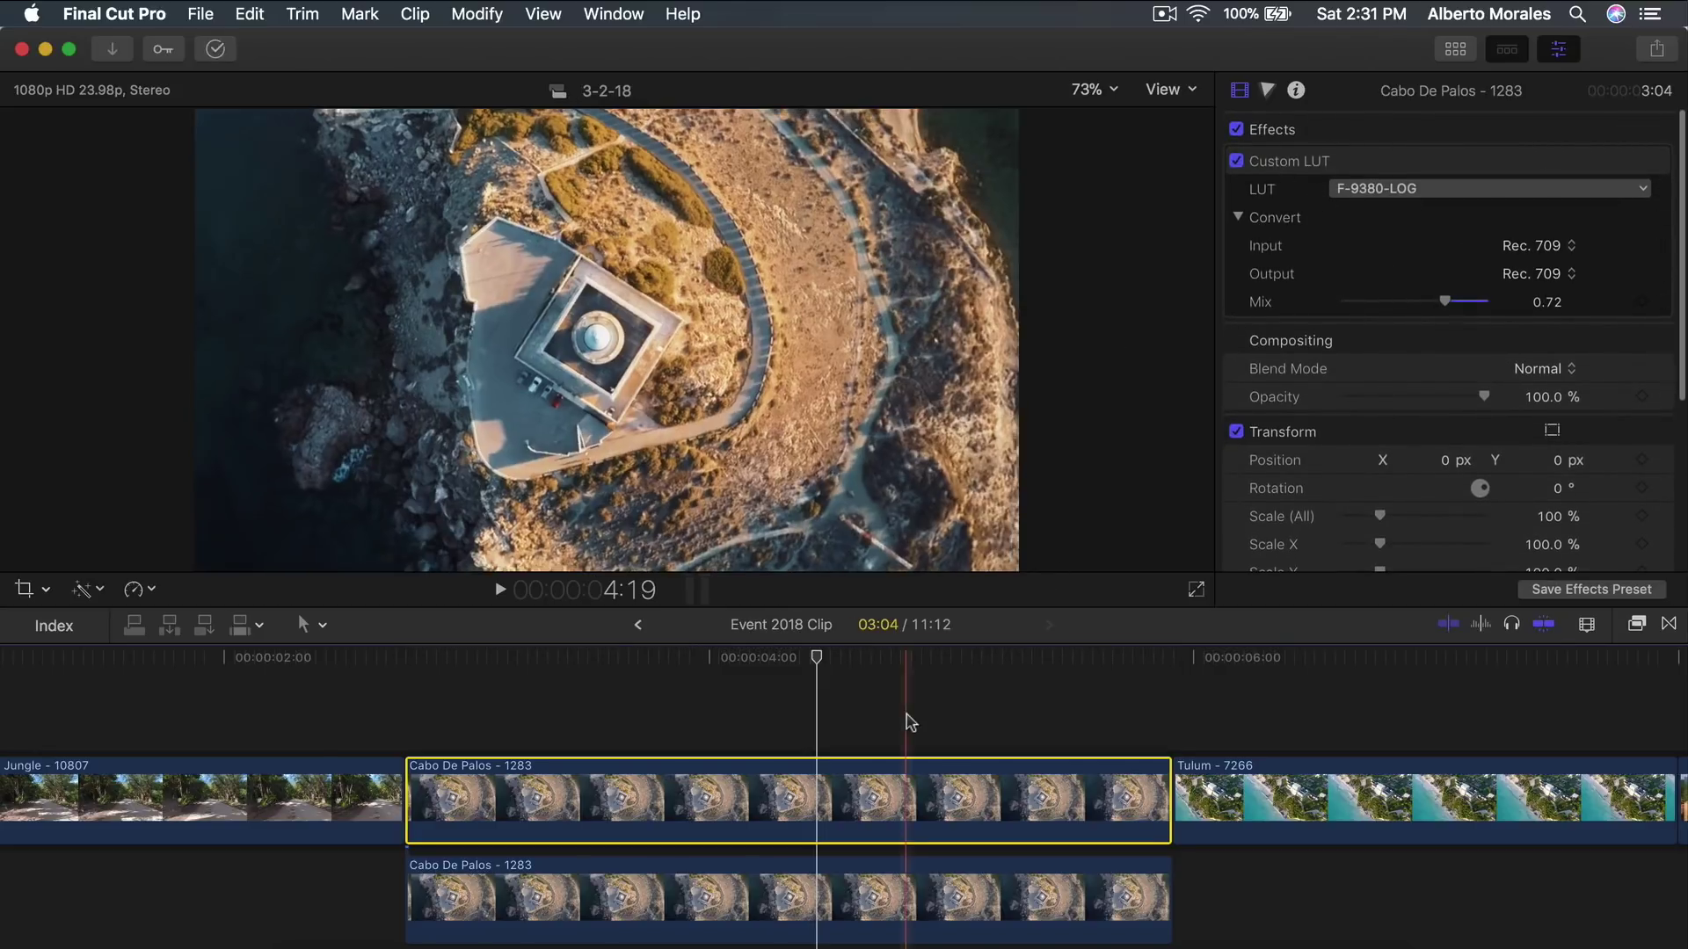
{"action": "scroll", "coordinate": [910, 716], "scroll_direction": "right", "scroll_amount": 5}
Select the Tulum clip and compare it with and without its Color Board correction.
{"action": "left_click", "coordinate": [1073, 687]}
{"action": "key", "text": "c"}
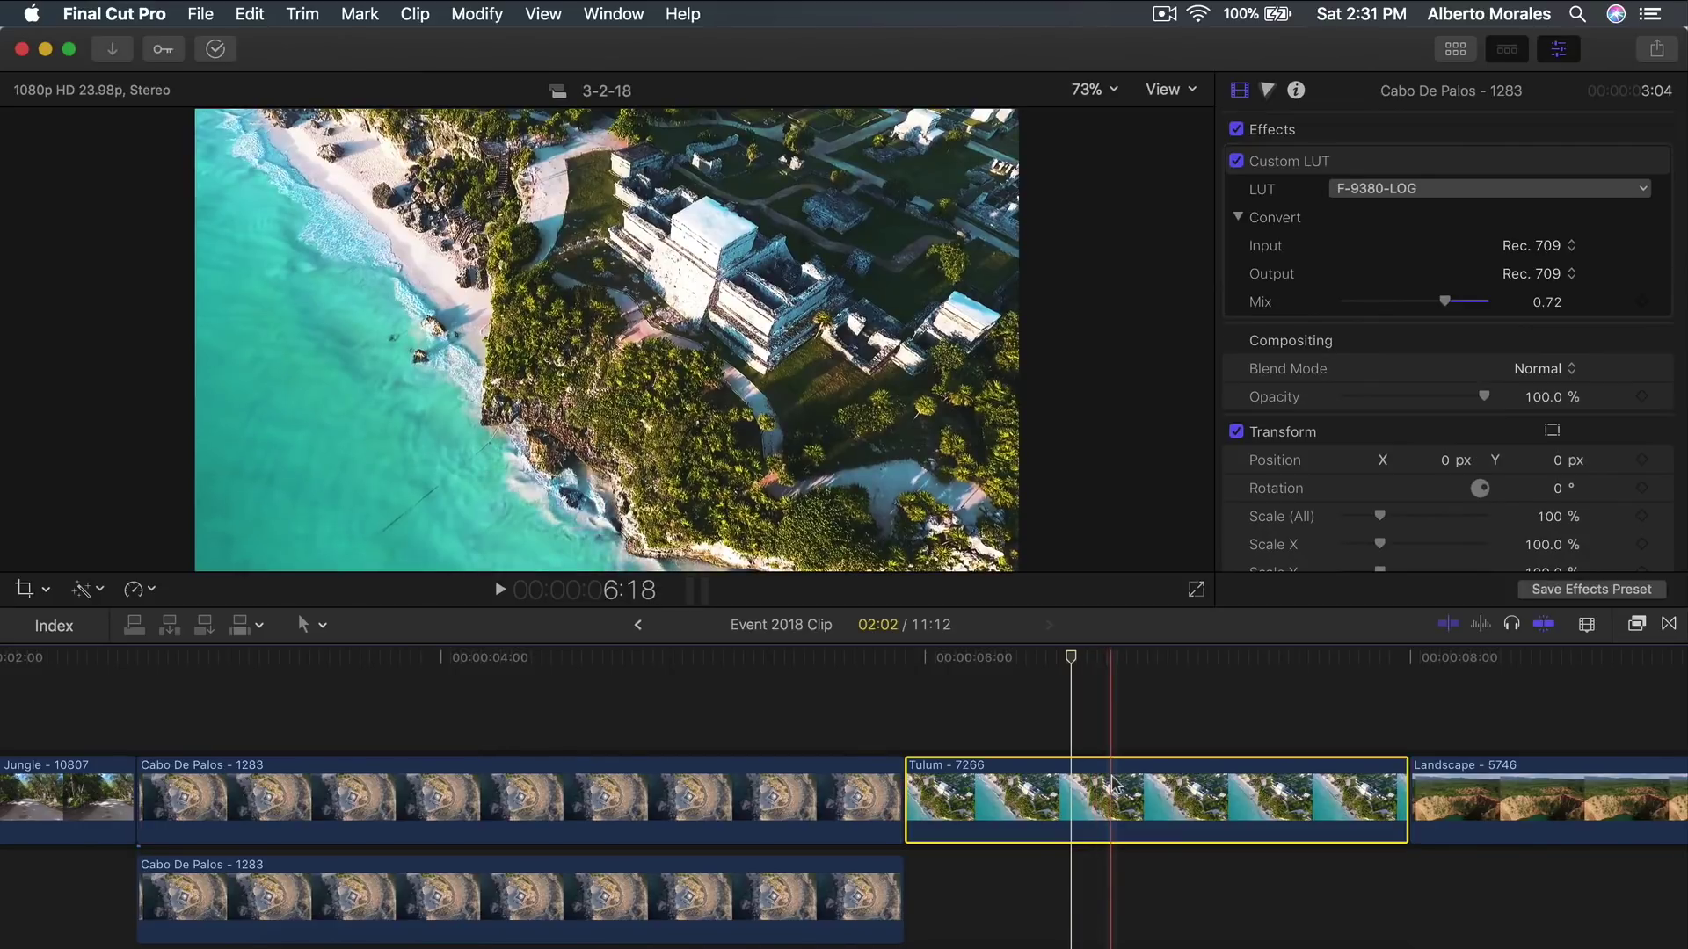
{"action": "scroll", "coordinate": [967, 704], "scroll_direction": "right", "scroll_amount": 6}
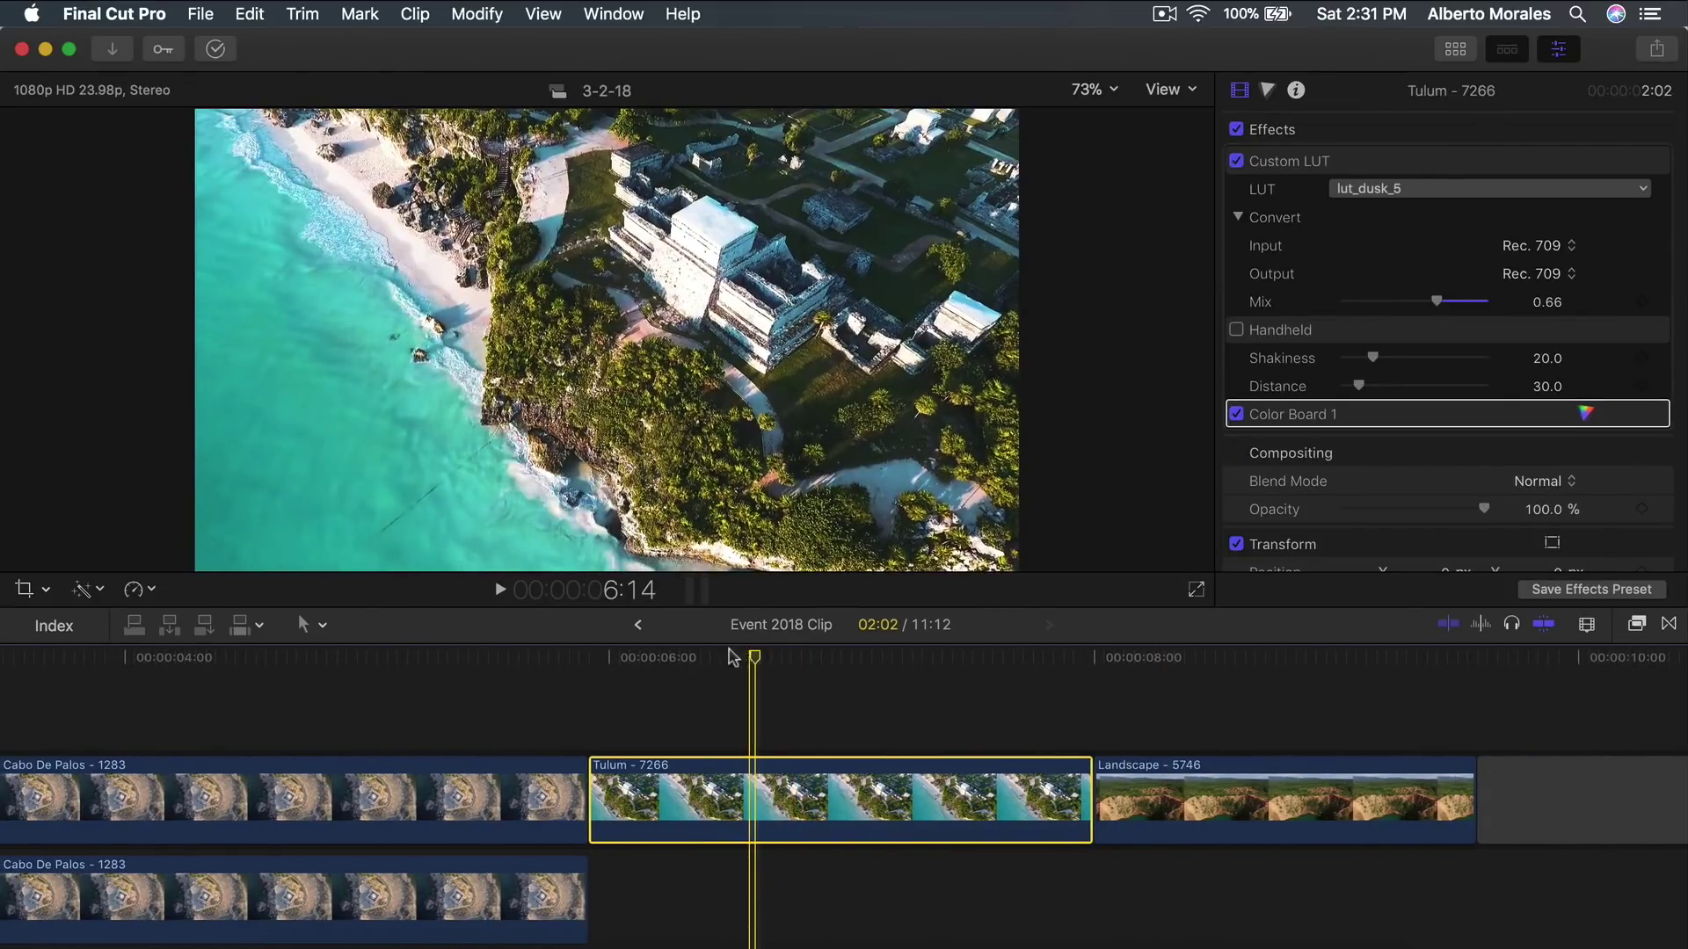
{"action": "mouse_move", "coordinate": [754, 657]}
{"action": "left_mouse_down"}
{"action": "mouse_move", "coordinate": [686, 657]}
{"action": "mouse_move", "coordinate": [732, 658]}
{"action": "left_mouse_up"}
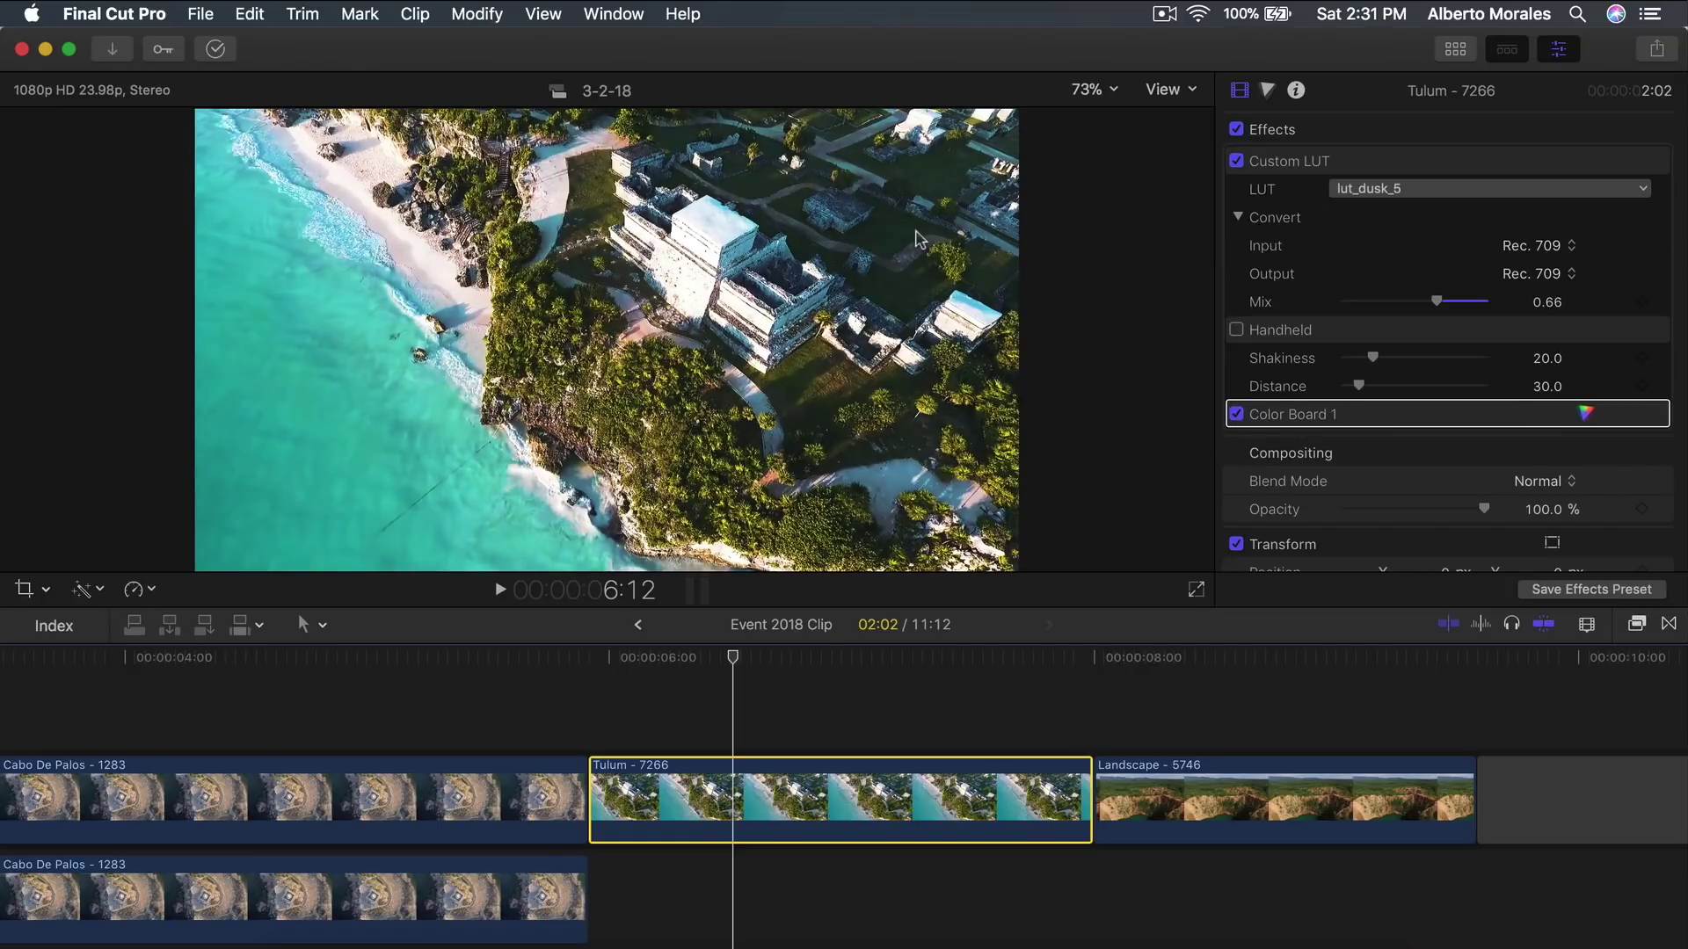
{"action": "left_click", "coordinate": [1238, 415]}
{"action": "left_click", "coordinate": [1238, 414]}
{"action": "left_click", "coordinate": [1237, 415]}
{"action": "left_click", "coordinate": [1238, 415]}
Disable Tulum's Color Board, keeping its lut_dusk_5 Custom LUT enabled after an off/on check.
{"action": "left_click", "coordinate": [1238, 415]}
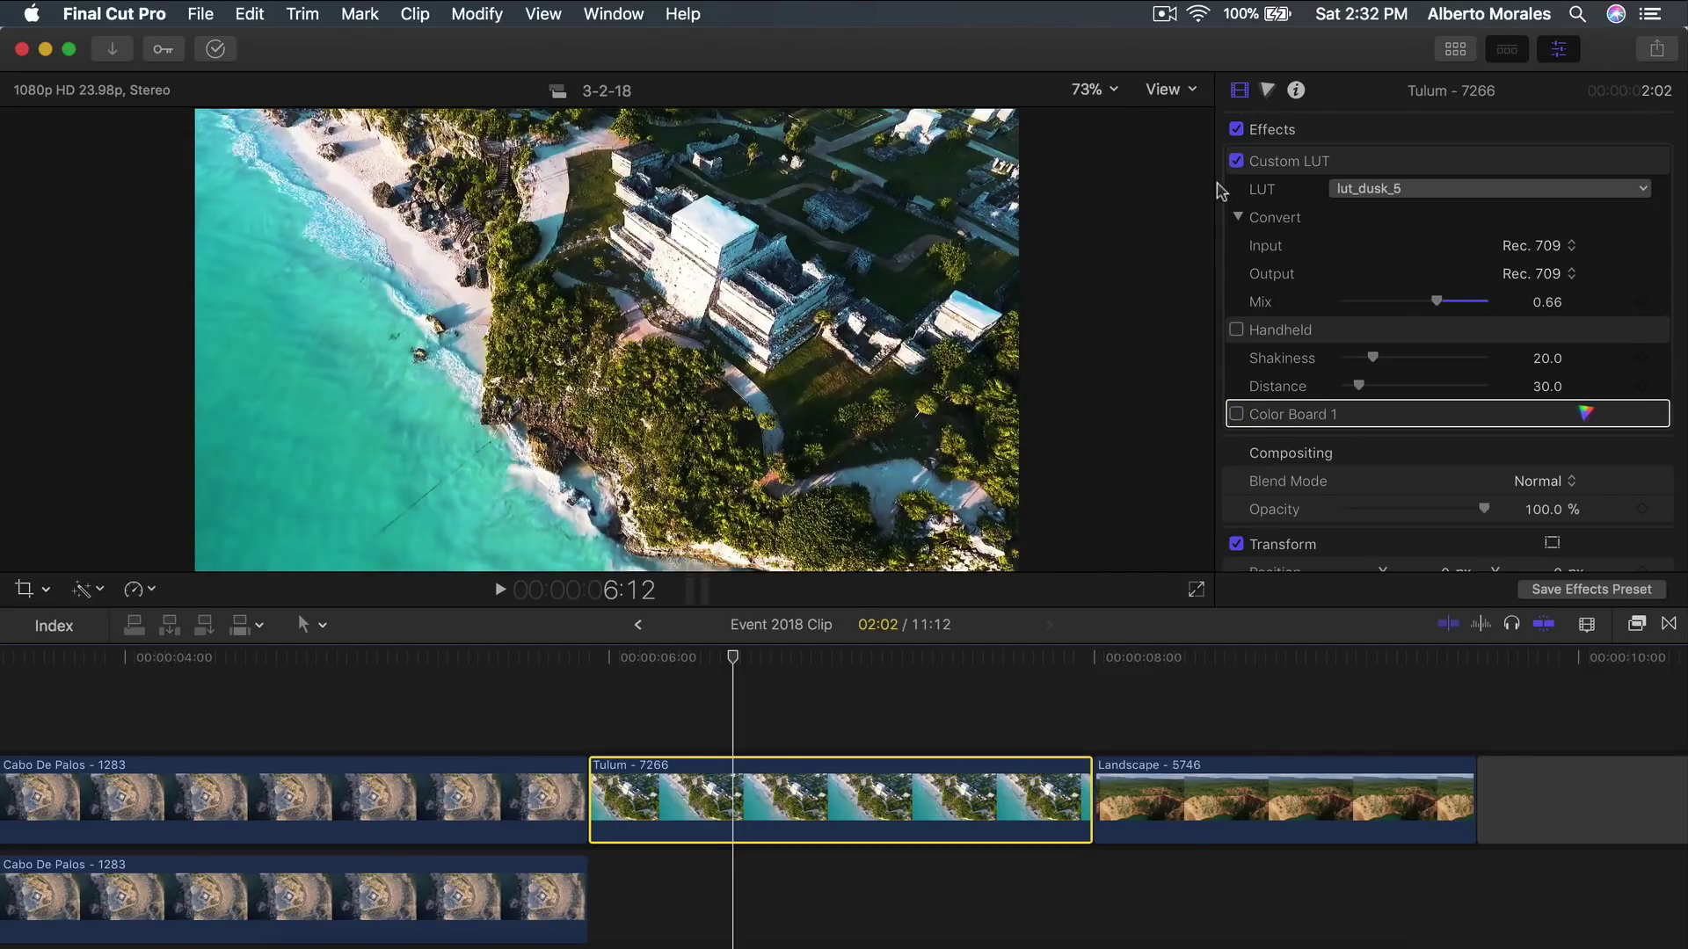
{"action": "left_click", "coordinate": [1236, 160]}
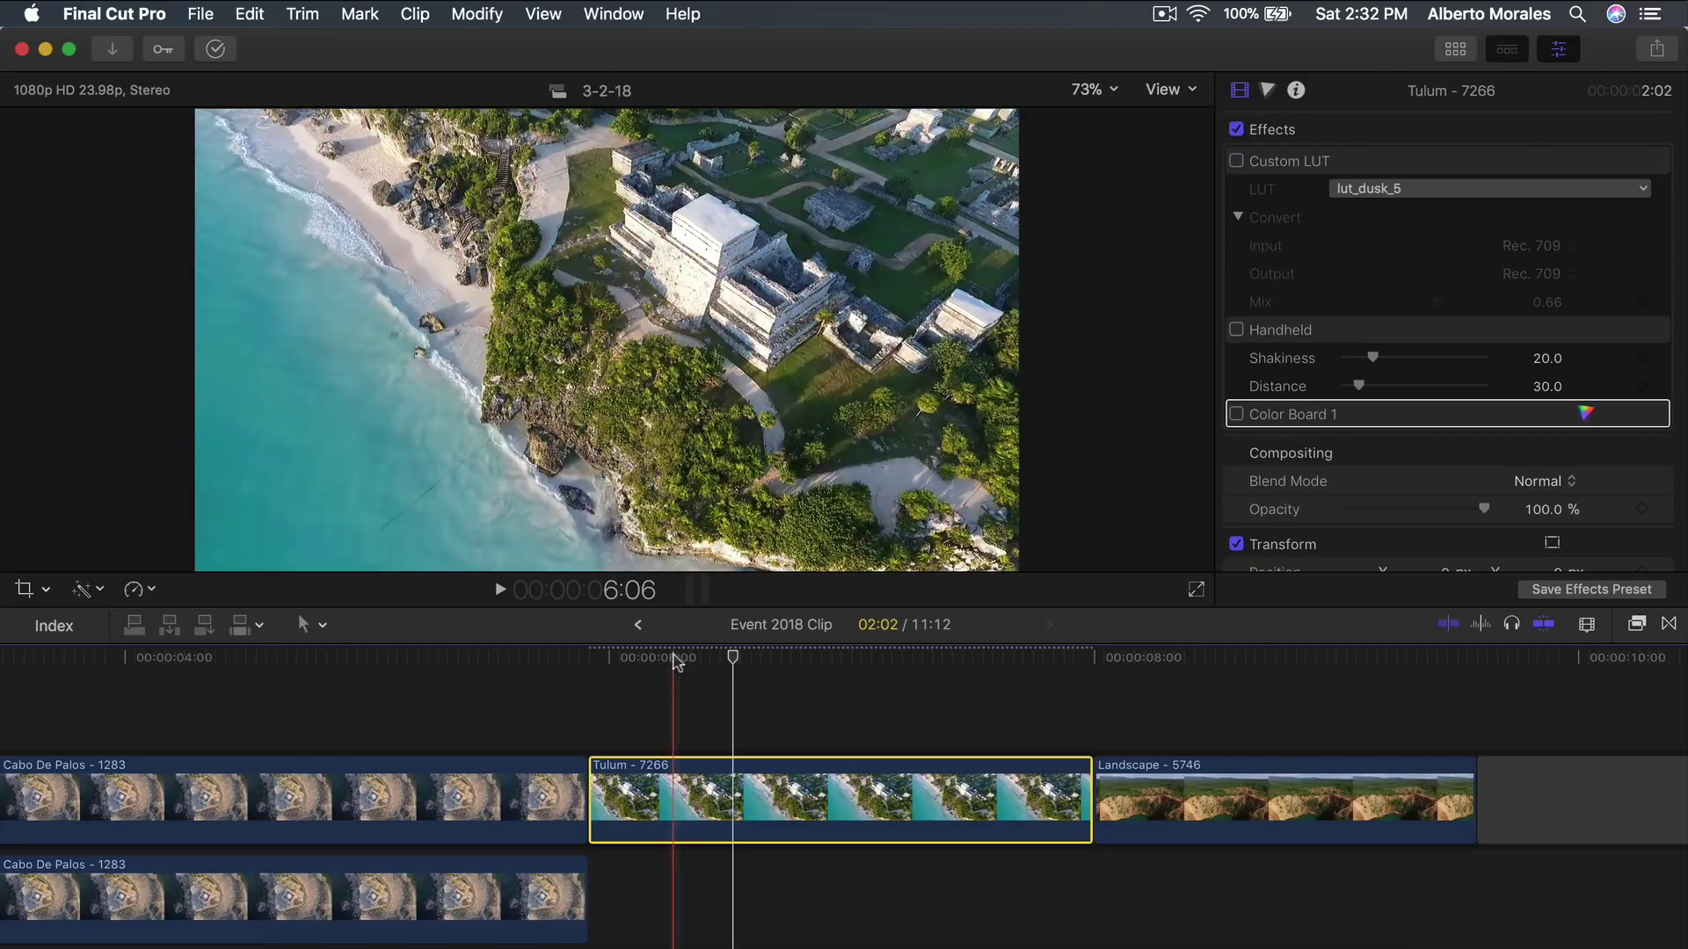
{"action": "left_click", "coordinate": [713, 659]}
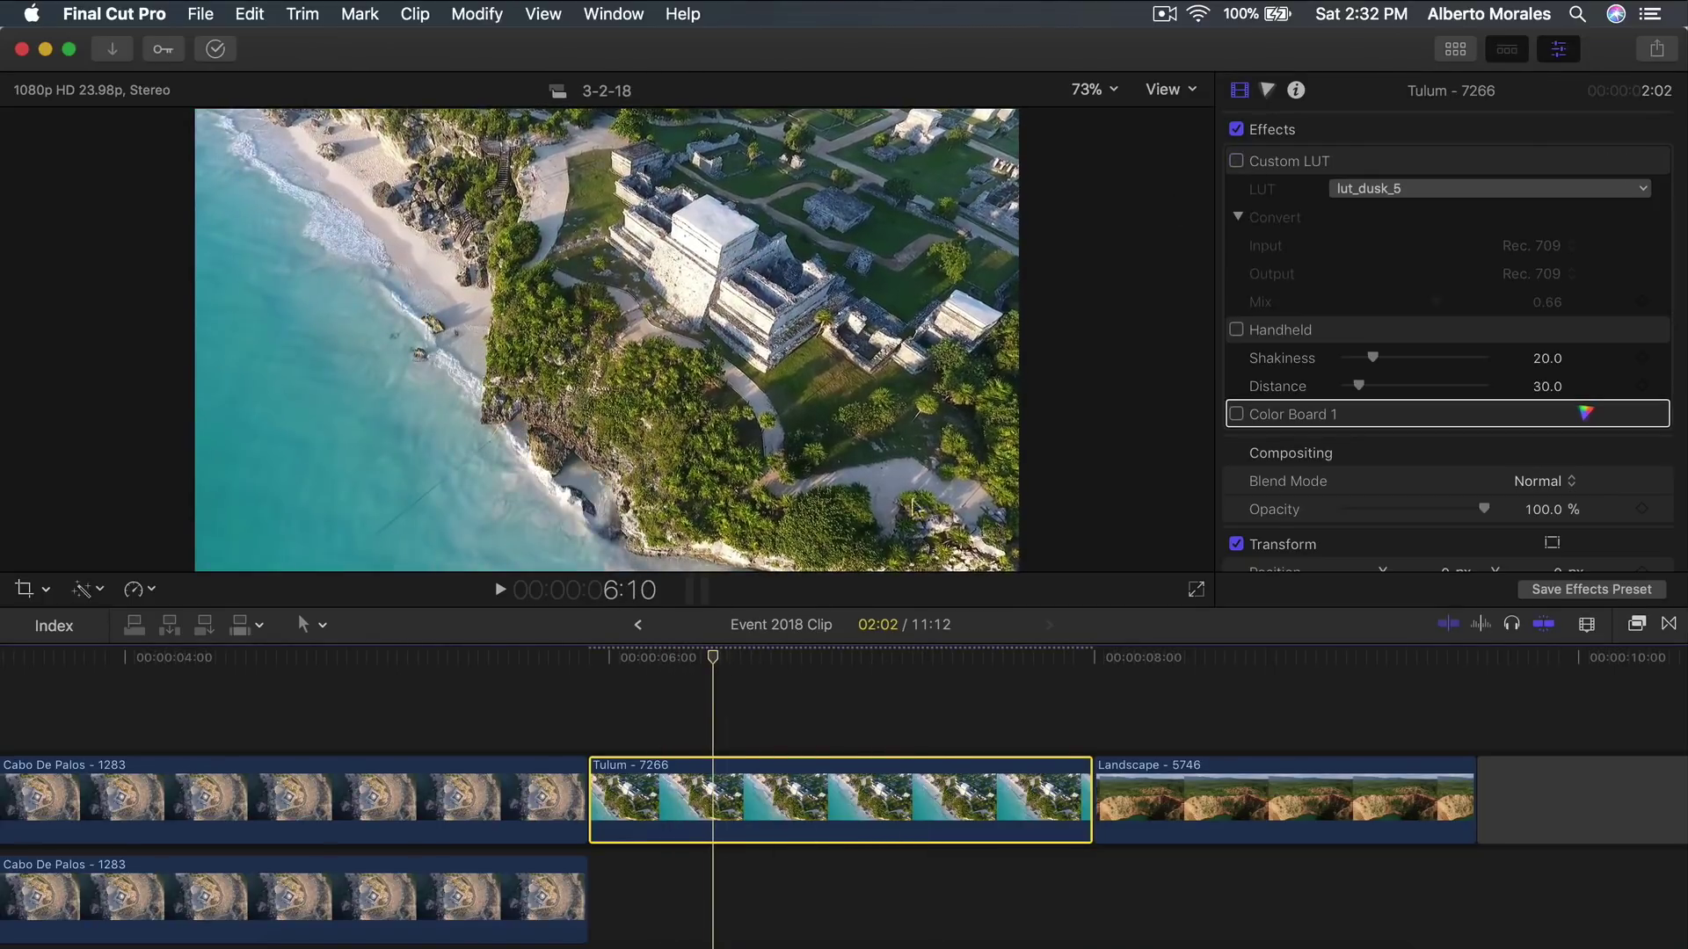
{"action": "left_click", "coordinate": [1236, 161]}
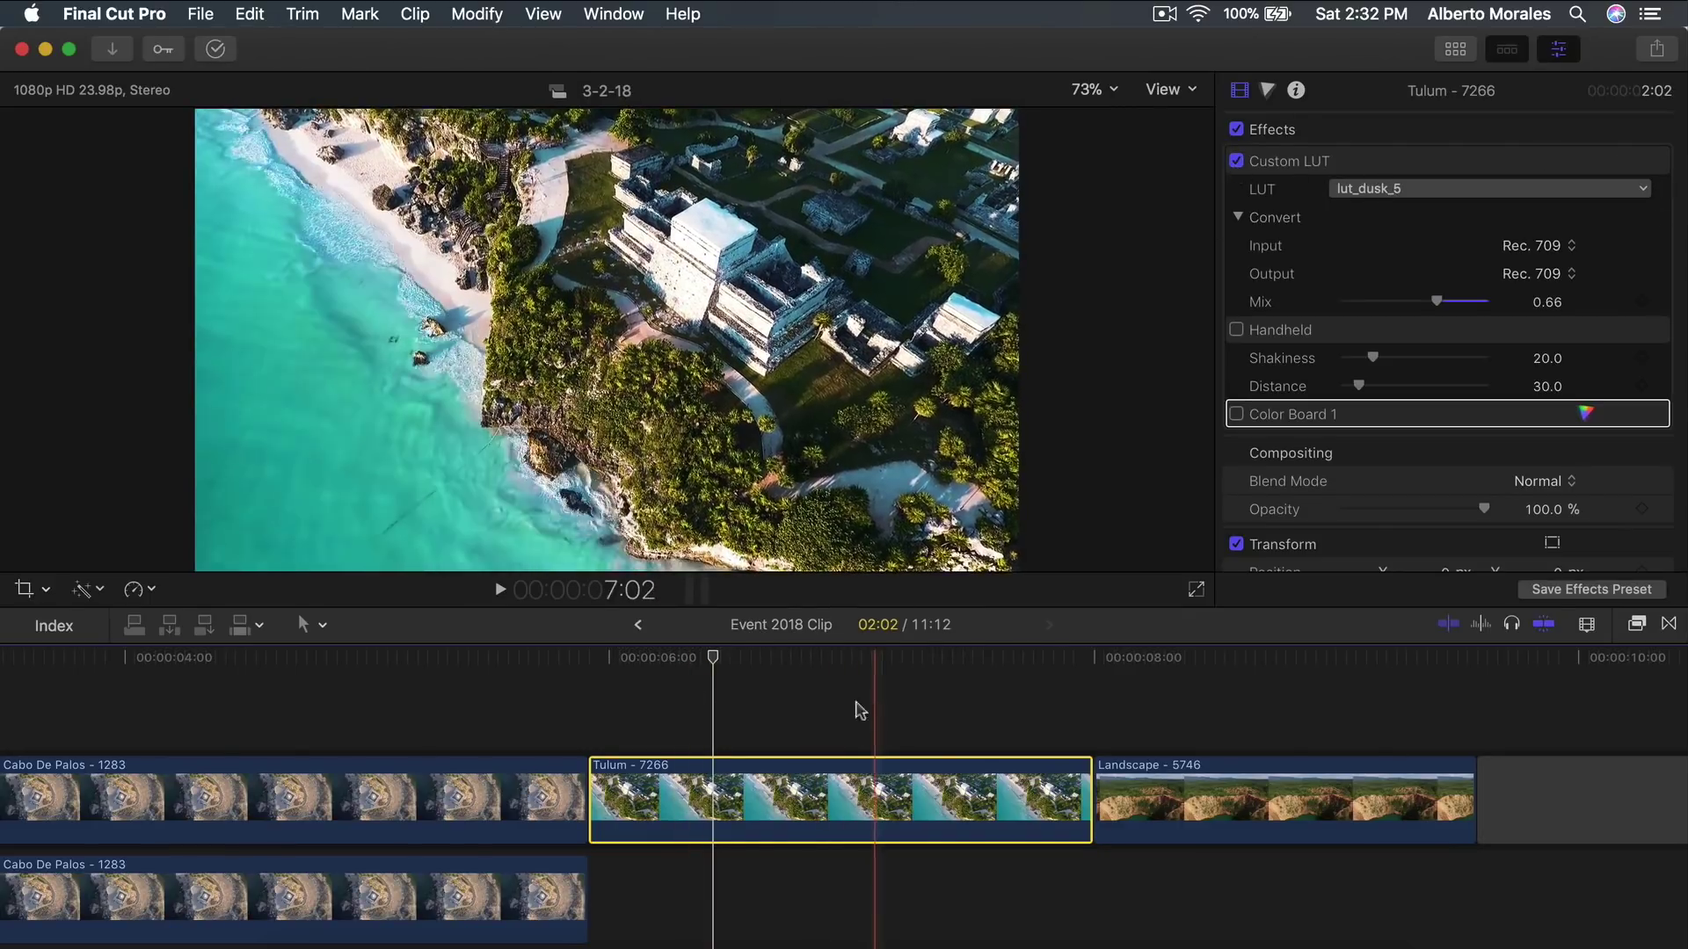
{"action": "scroll", "coordinate": [923, 739], "scroll_direction": "right", "scroll_amount": 3}
Select the Landscape clip and confirm its Custom LUT remains M31 - LOG.
{"action": "left_click", "coordinate": [1031, 758]}
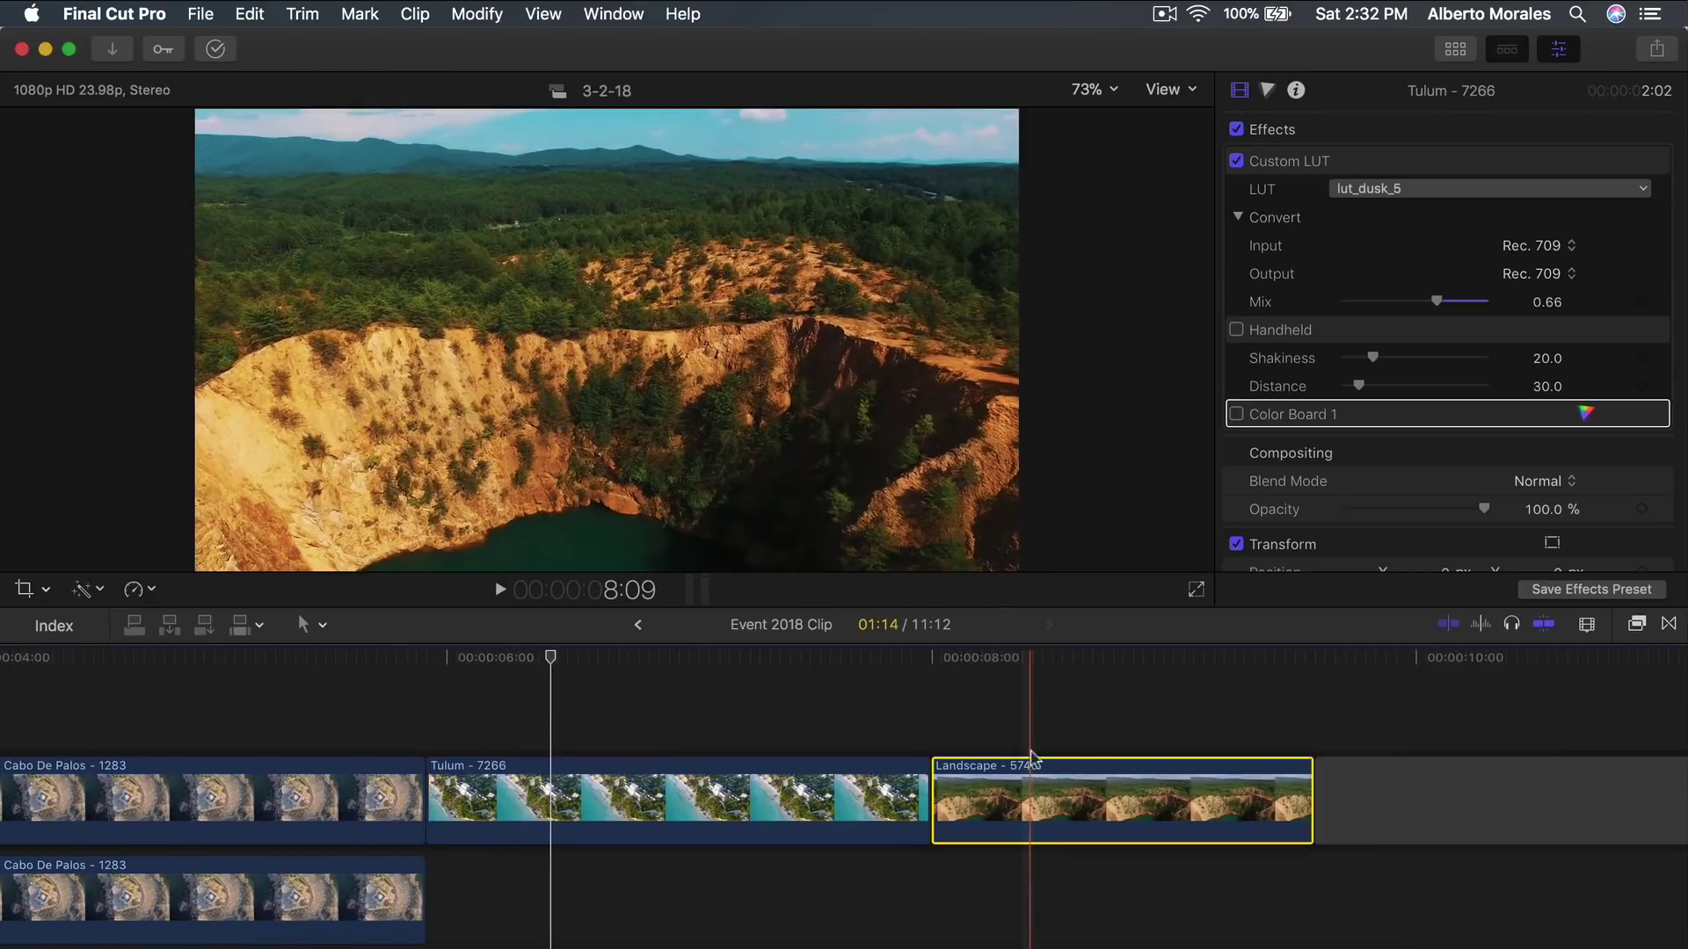
{"action": "left_click", "coordinate": [1044, 661]}
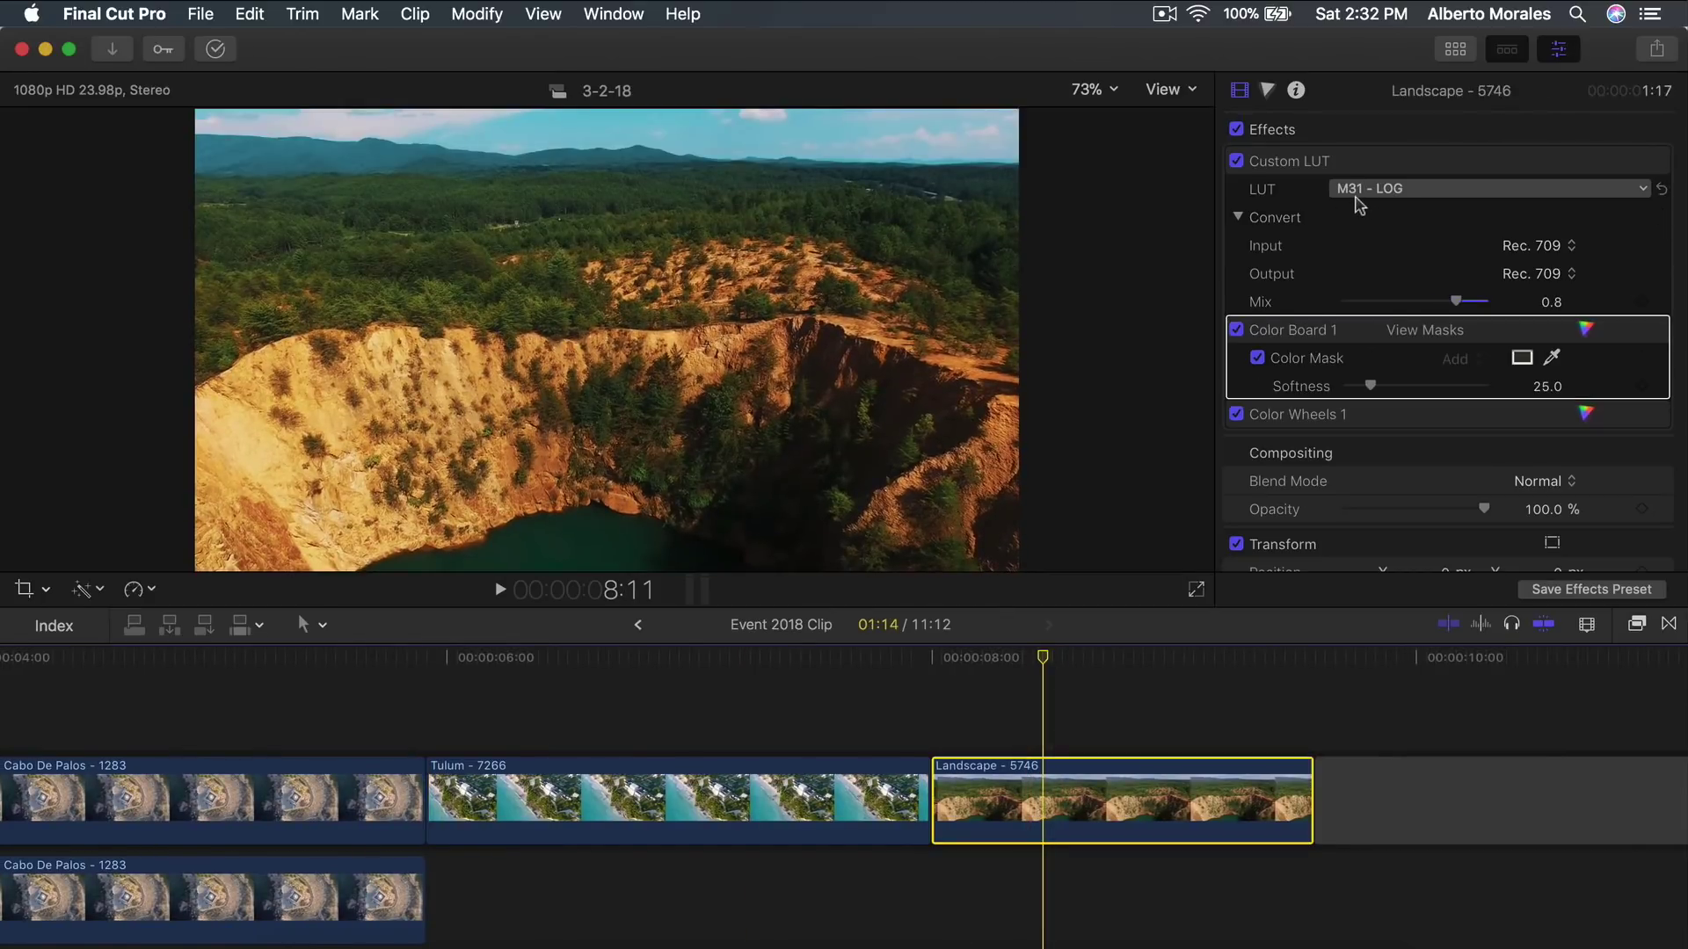
{"action": "left_click", "coordinate": [1387, 195]}
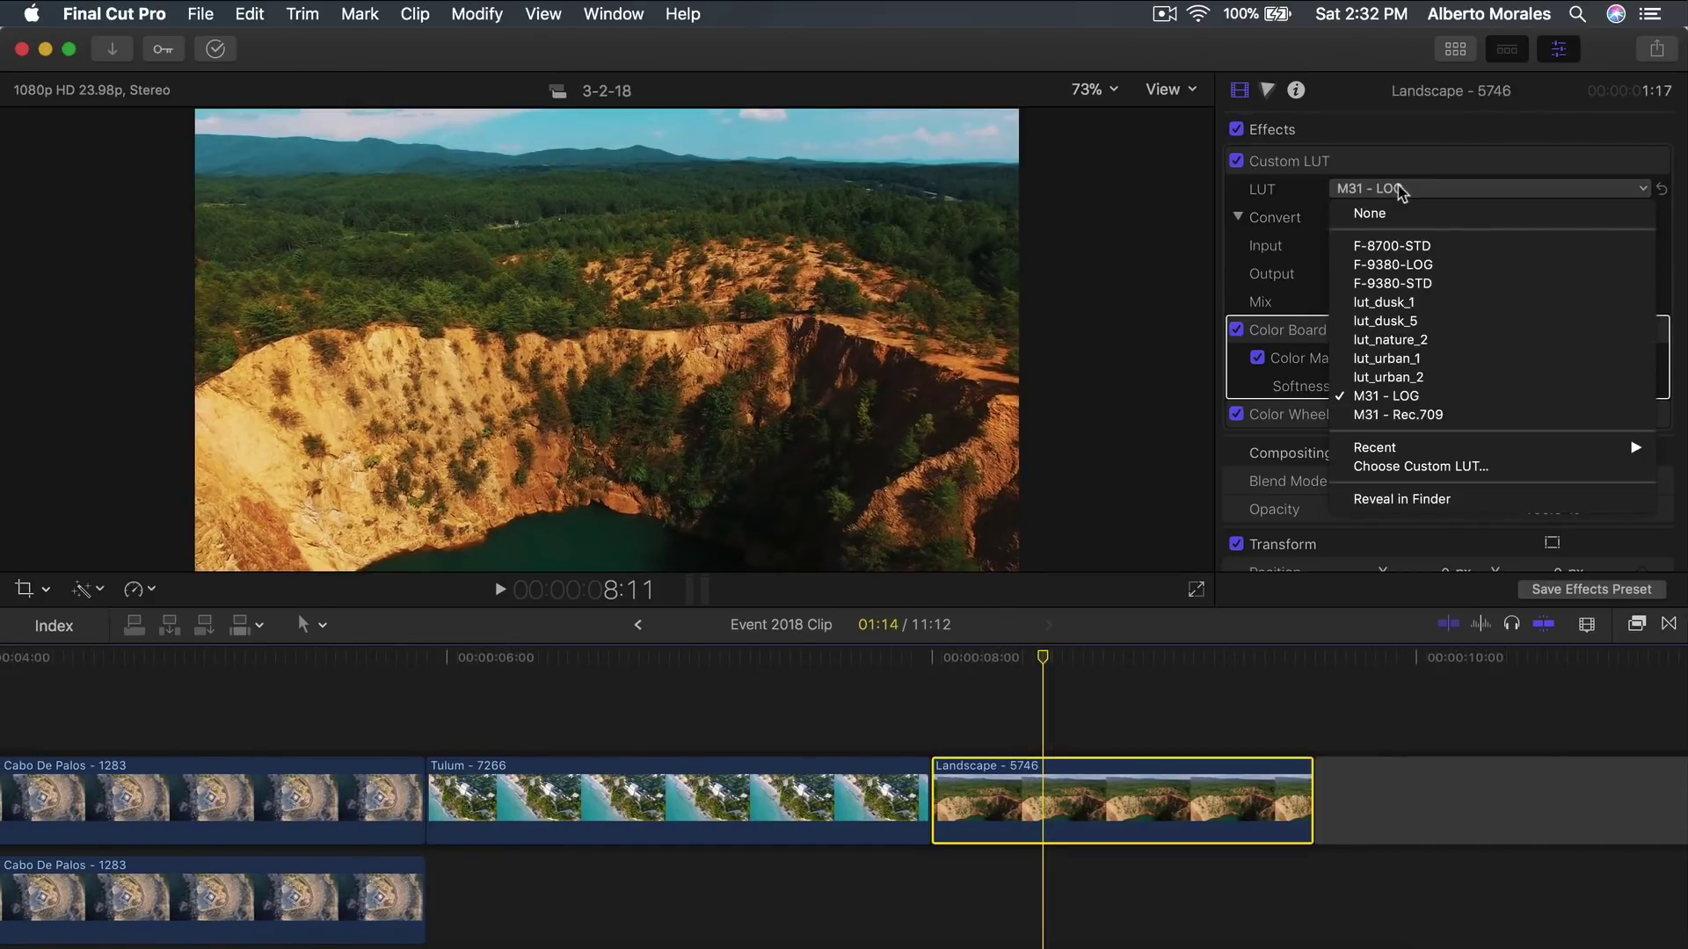
{"action": "key", "text": "Escape"}
Compare the Landscape clip with its LUT and Color Board off, then re-enable both at 8:08.
{"action": "left_click", "coordinate": [1236, 161]}
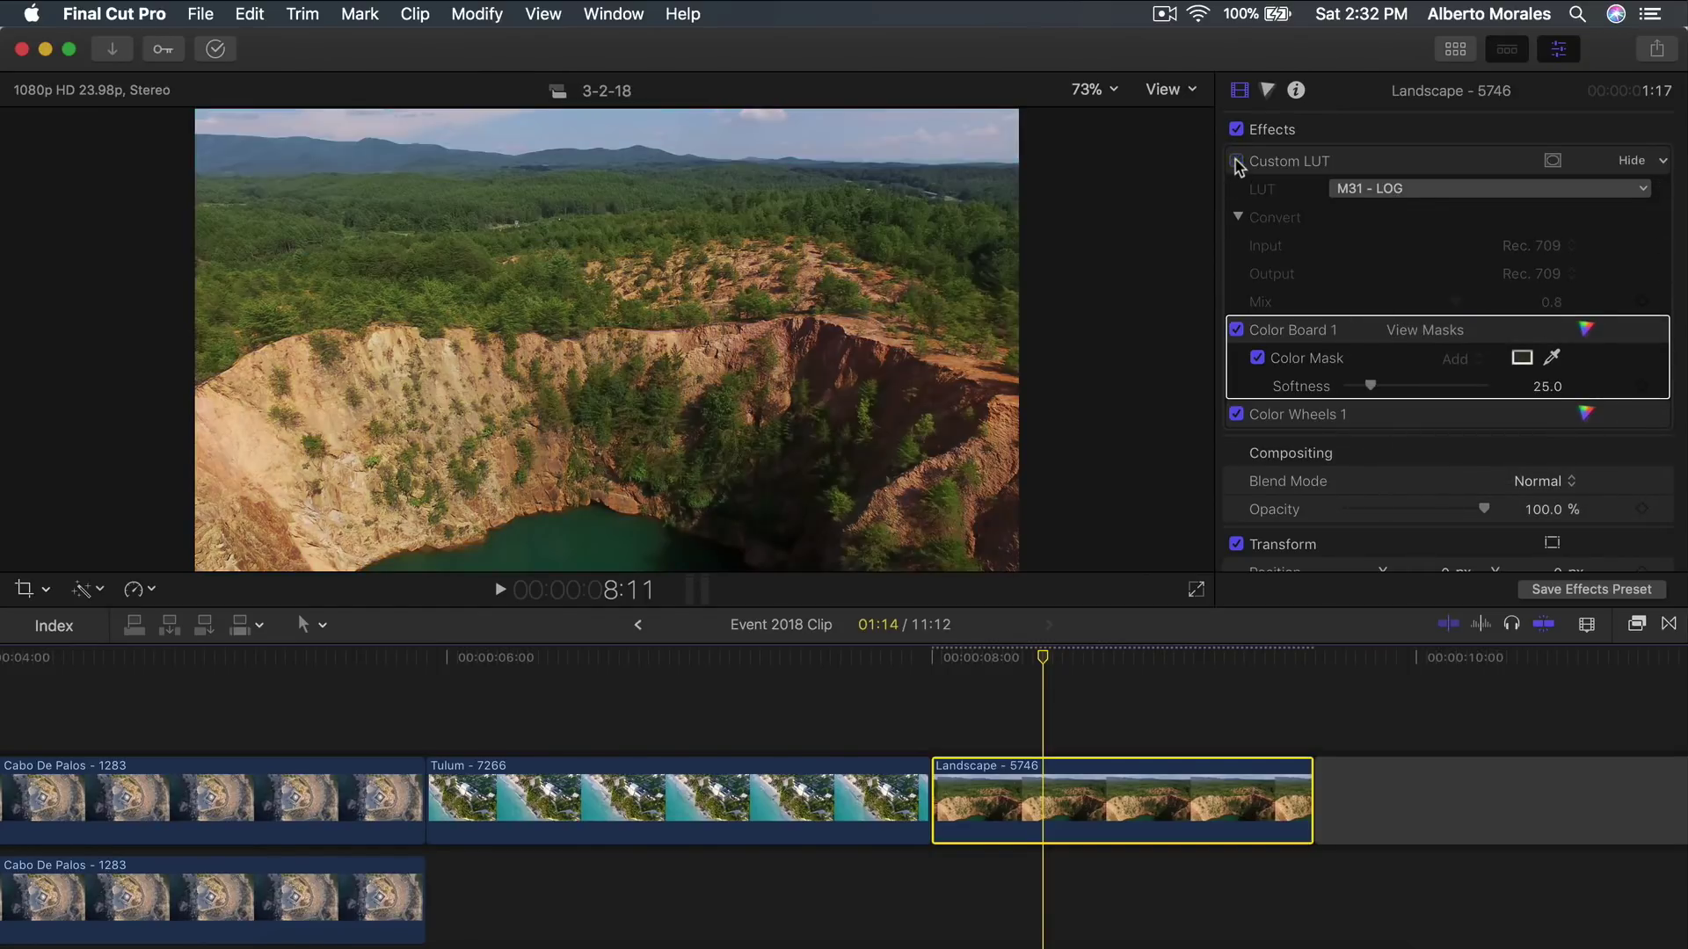
{"action": "left_click", "coordinate": [1236, 330]}
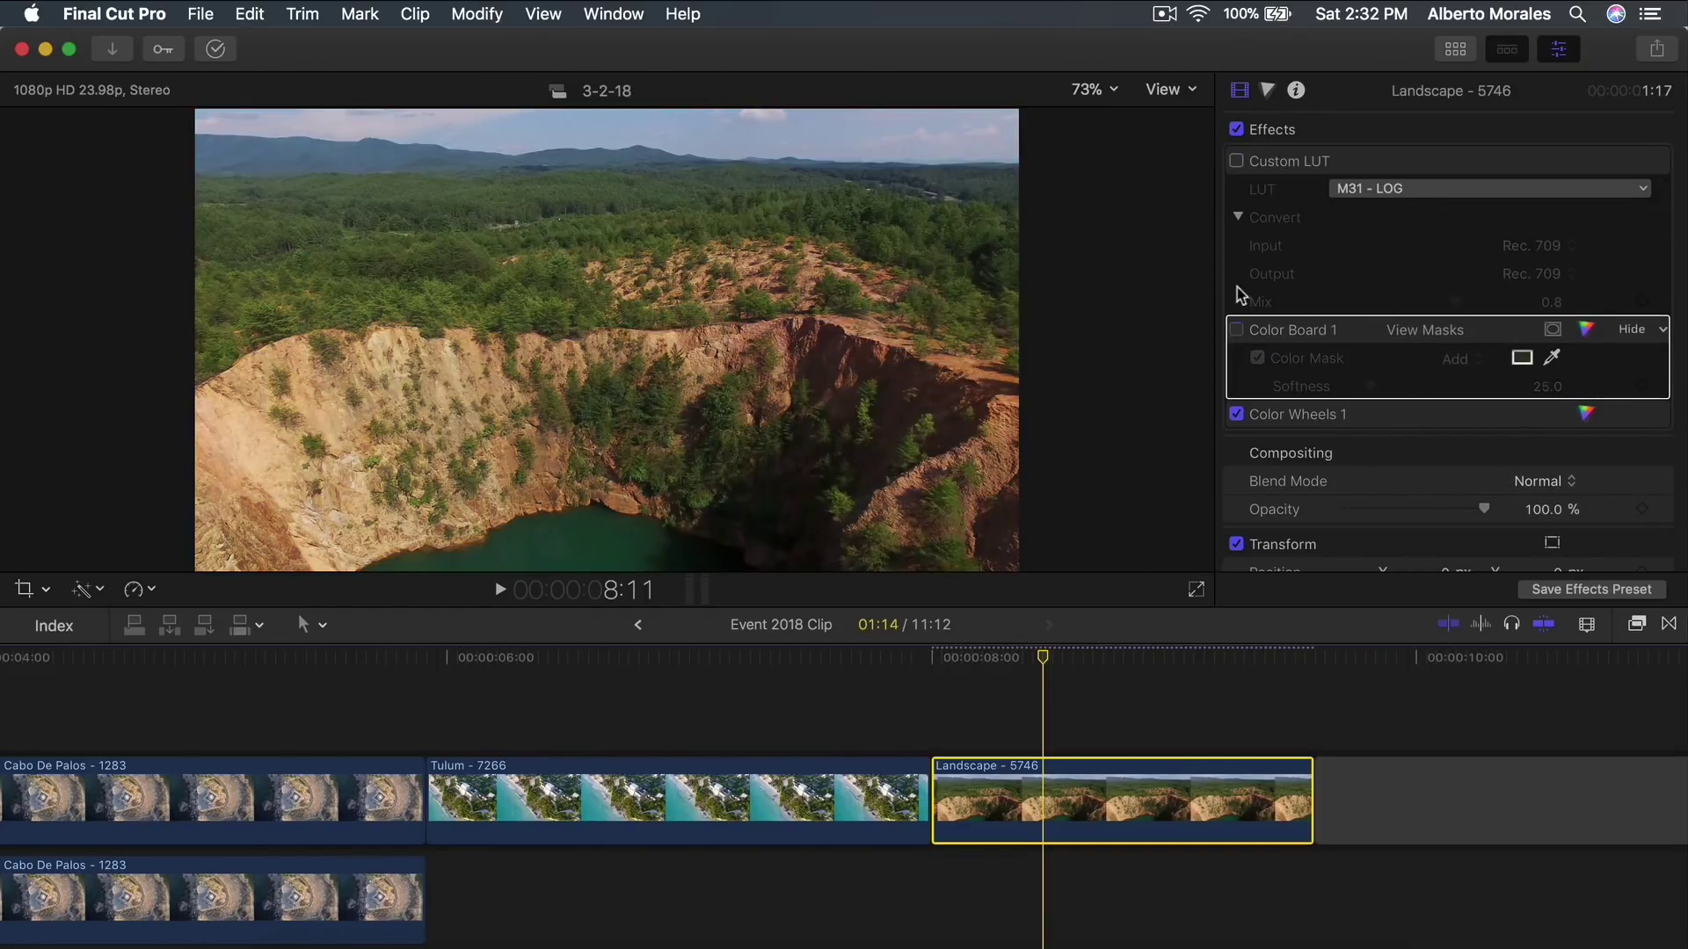
{"action": "left_click", "coordinate": [1237, 160]}
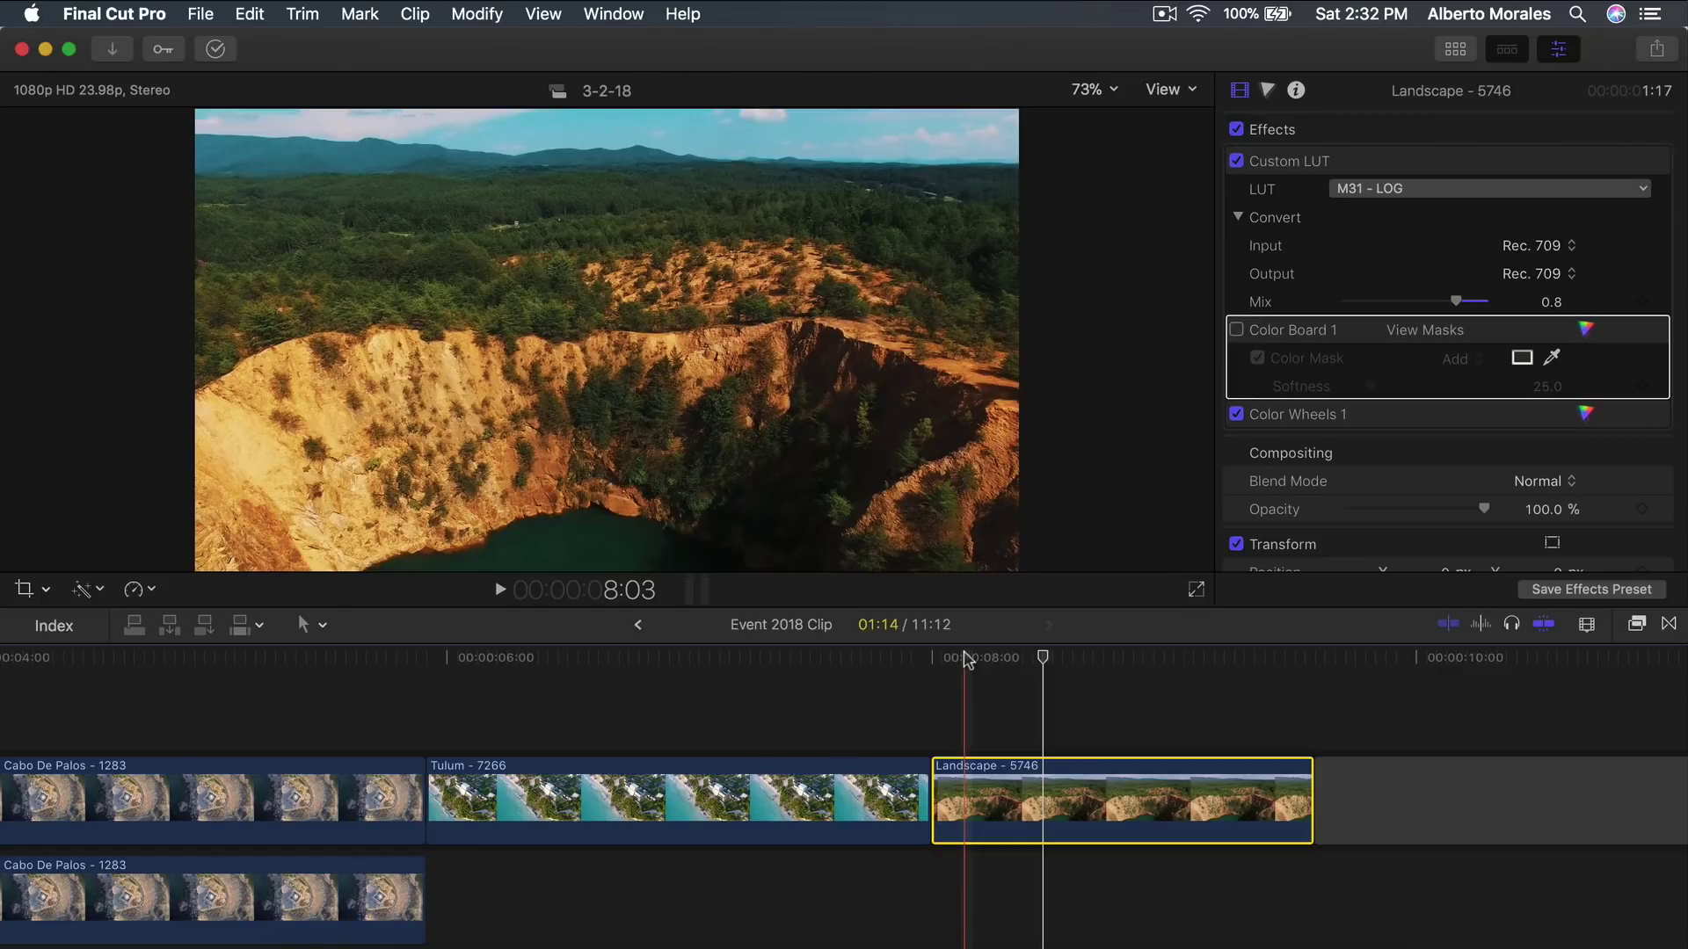
{"action": "left_click", "coordinate": [1095, 660]}
{"action": "scroll", "coordinate": [1031, 719], "scroll_direction": "right", "scroll_amount": 5}
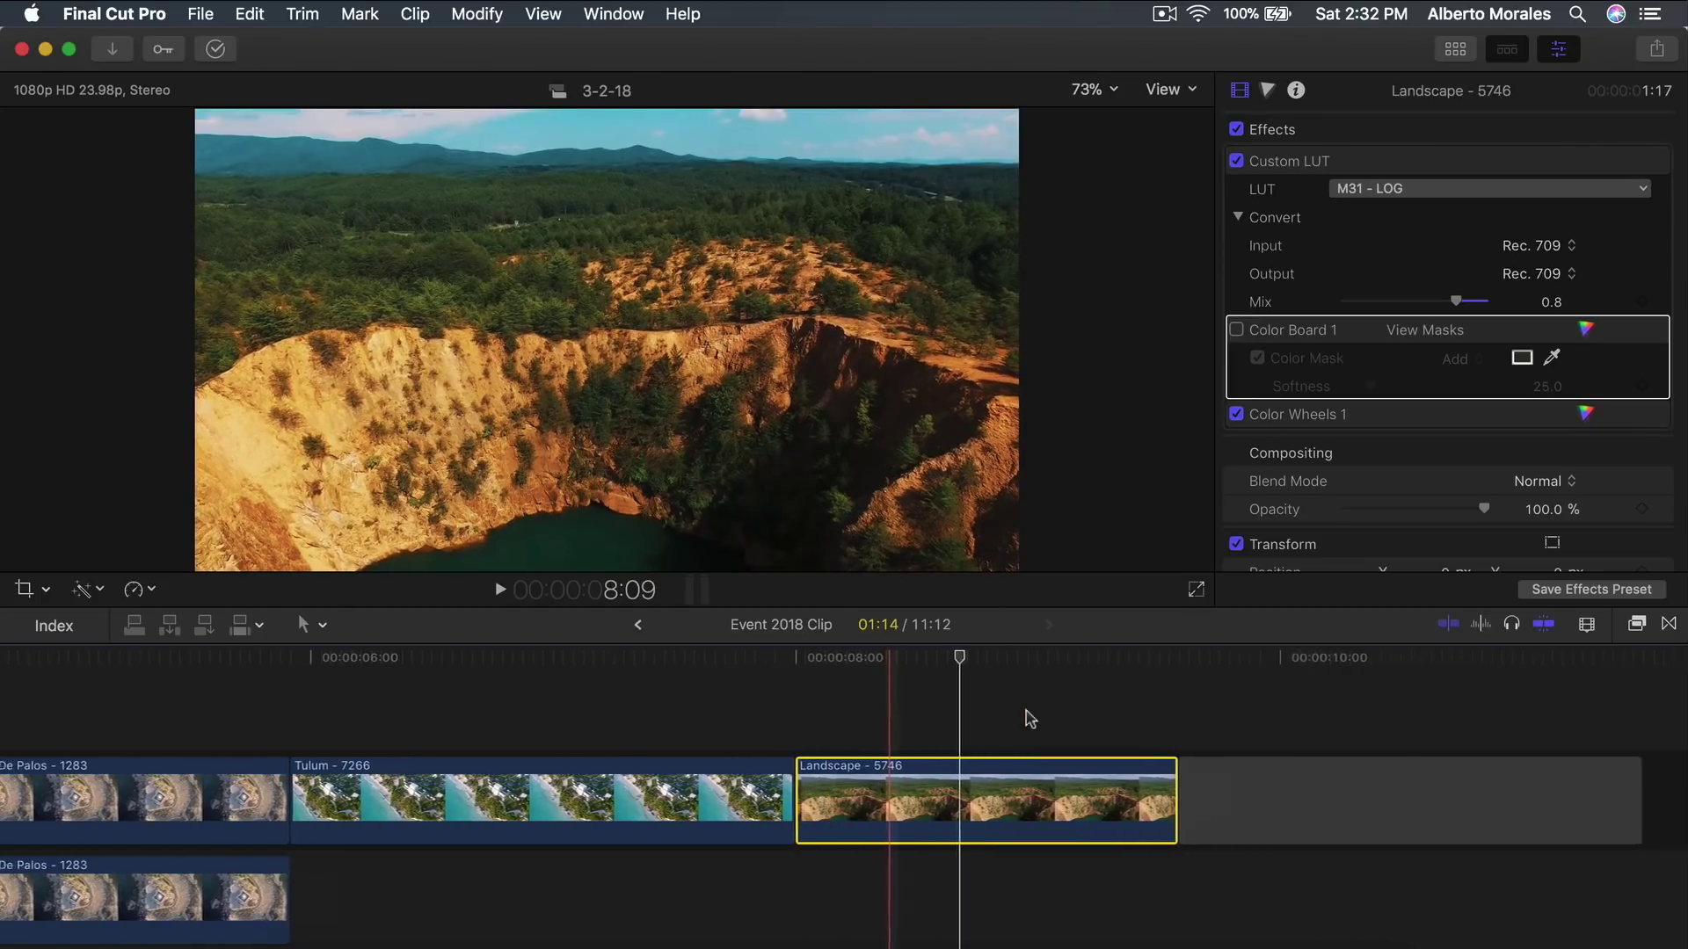
{"action": "left_click", "coordinate": [967, 660]}
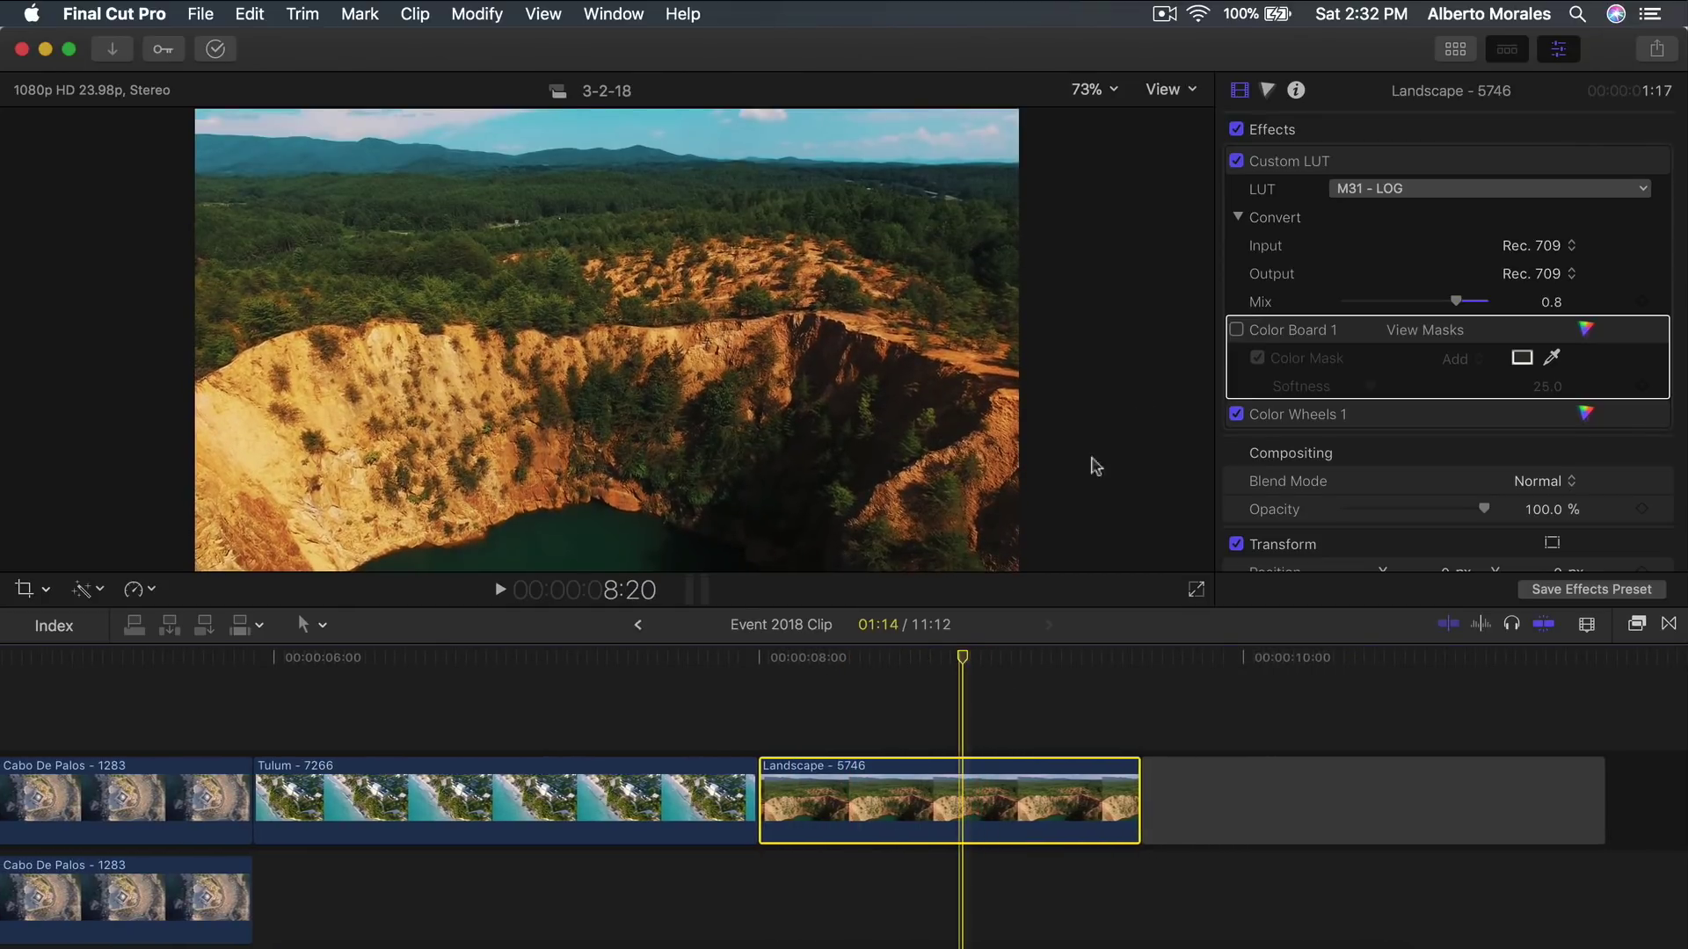
{"action": "left_click", "coordinate": [1237, 330]}
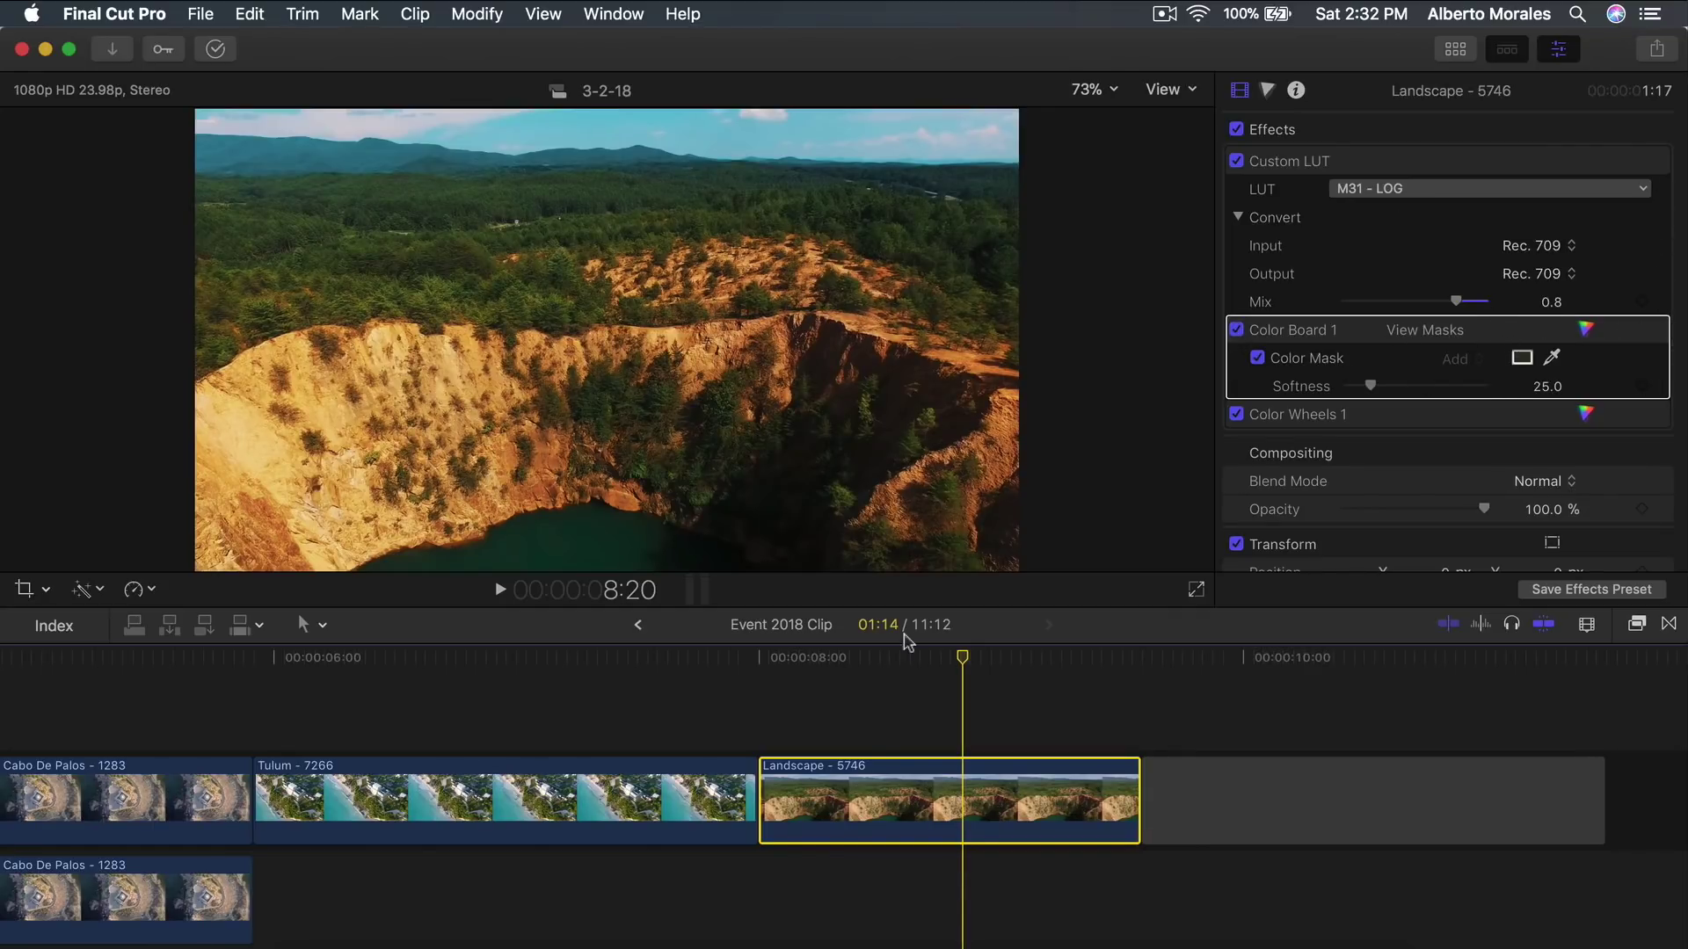
{"action": "left_click", "coordinate": [847, 659]}
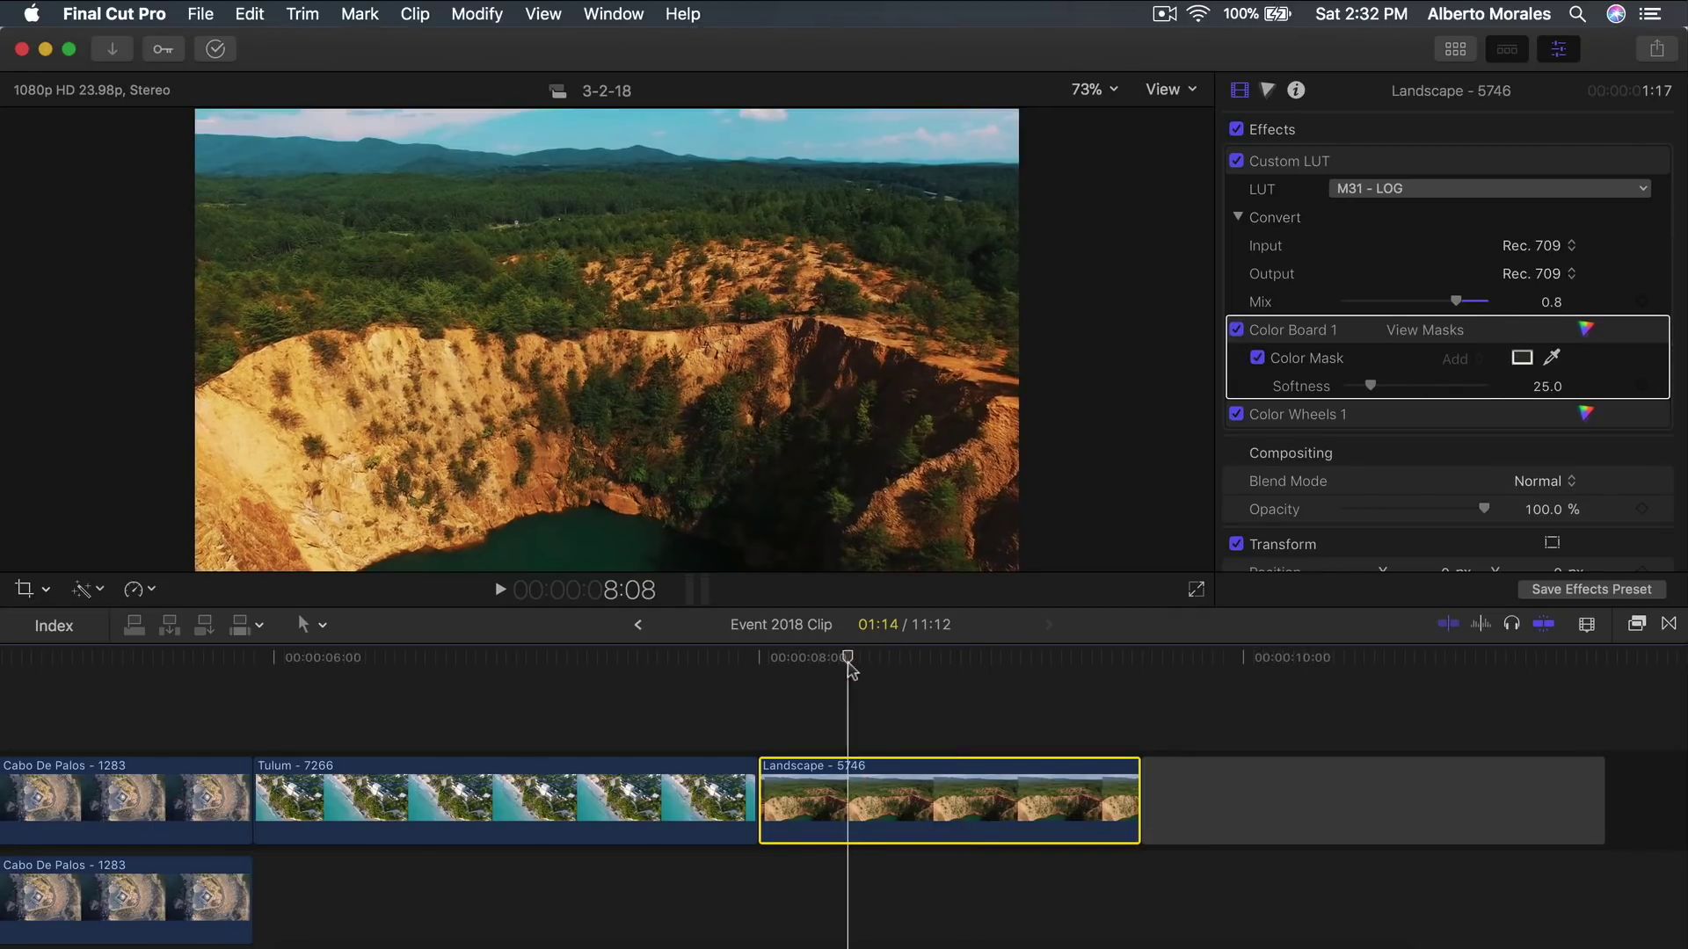
Add a Color Mask sampled from the viewer image, Softness 27, previewing it with View Masks.
{"action": "left_click", "coordinate": [1552, 357]}
{"action": "left_click", "coordinate": [840, 191]}
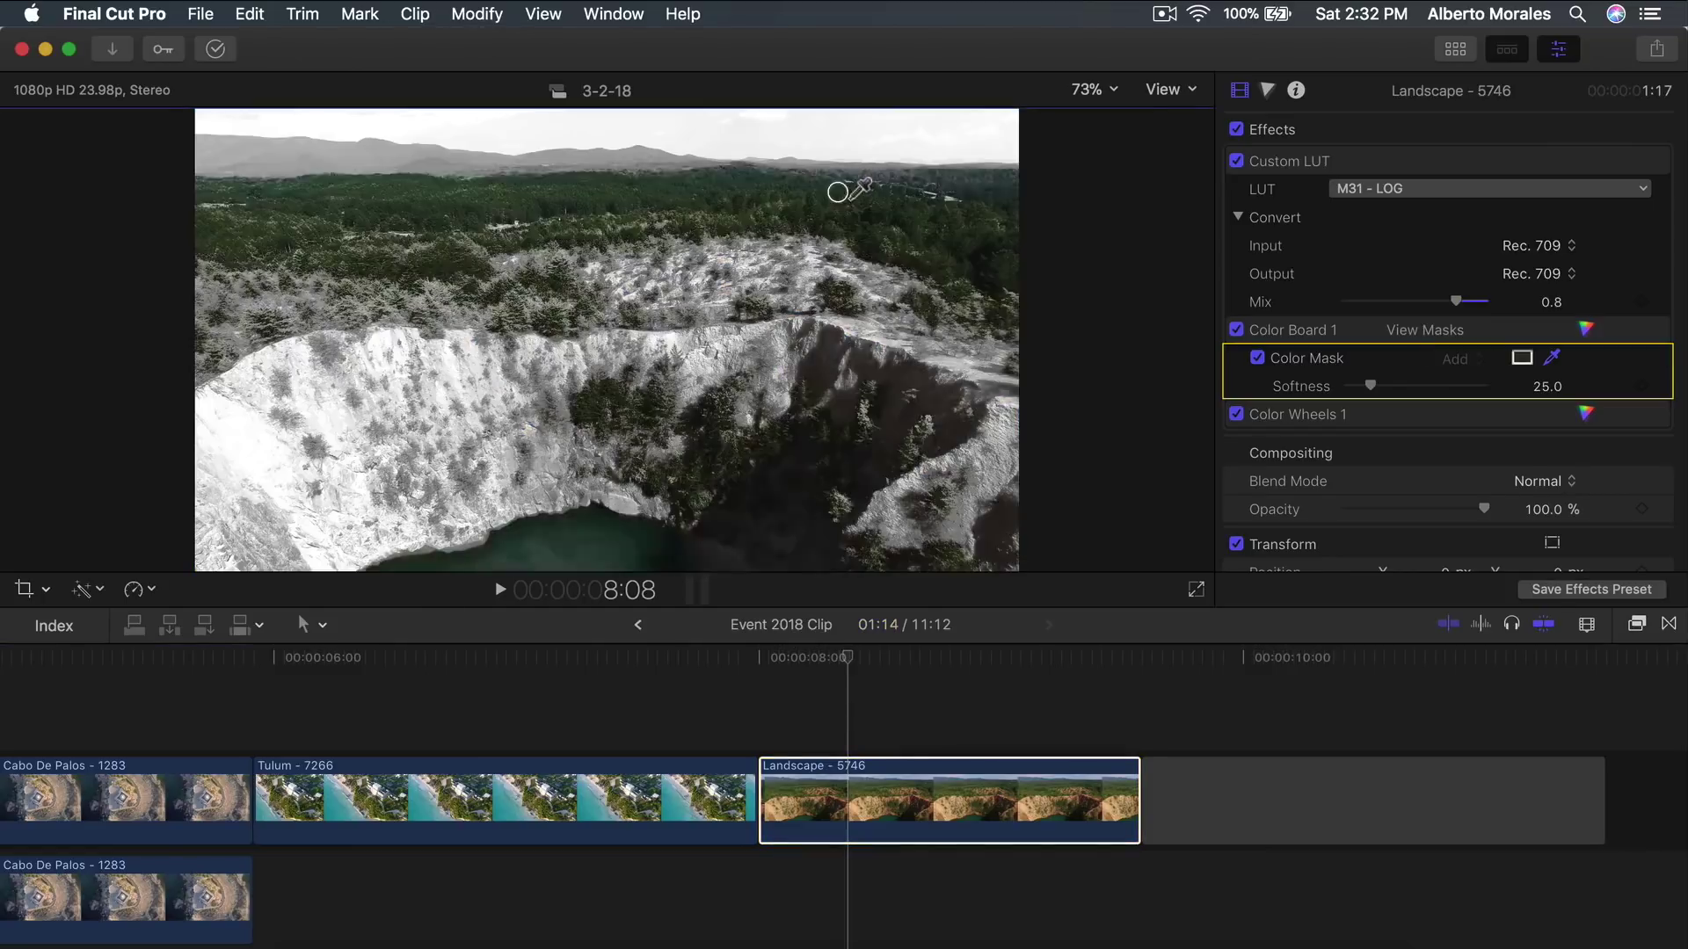
{"action": "left_click_drag", "start_coordinate": [848, 199], "coordinate": [853, 188]}
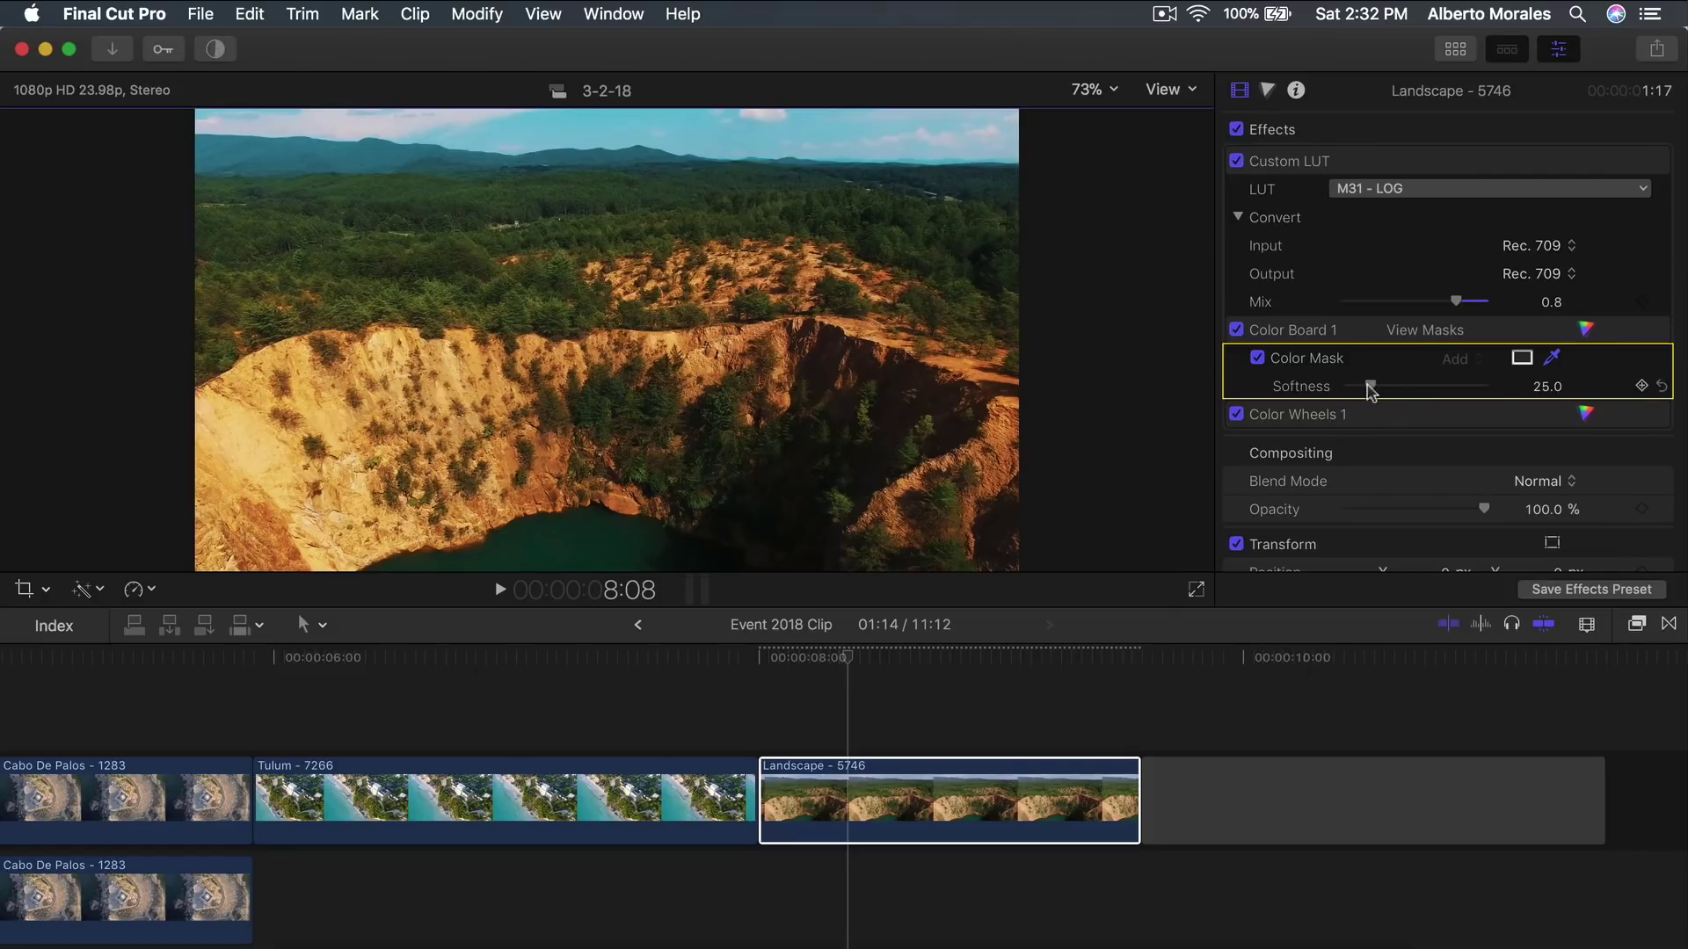
{"action": "left_click_drag", "start_coordinate": [1371, 392], "coordinate": [1375, 392]}
{"action": "left_click", "coordinate": [1399, 330]}
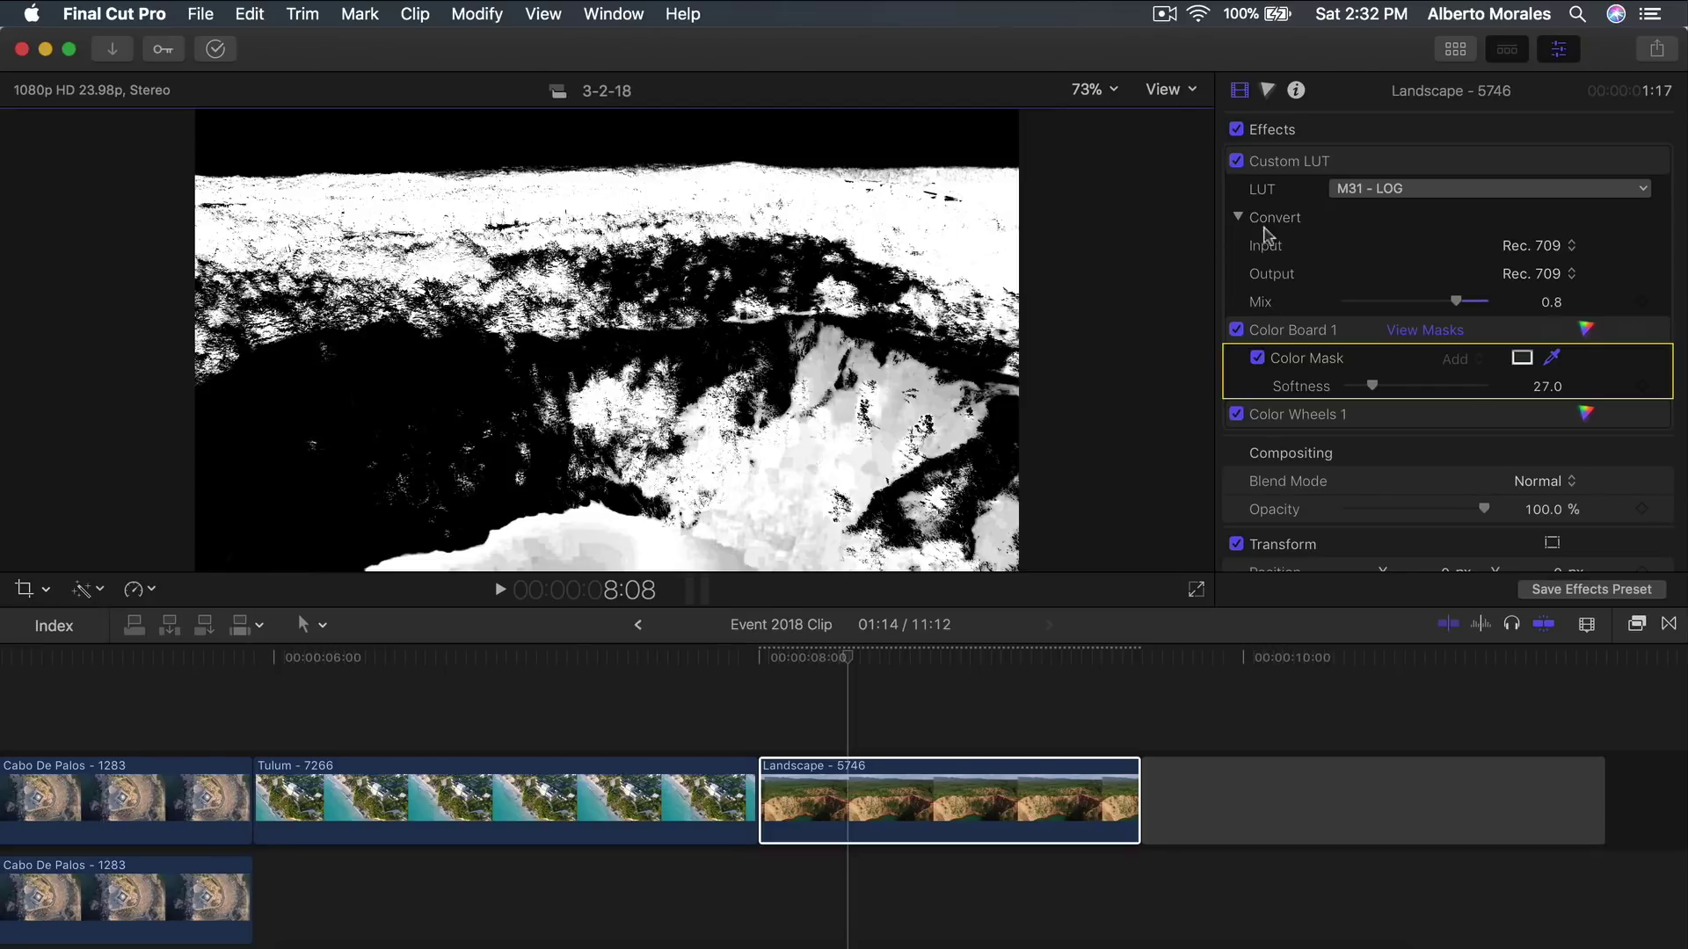
{"action": "left_click", "coordinate": [1397, 331]}
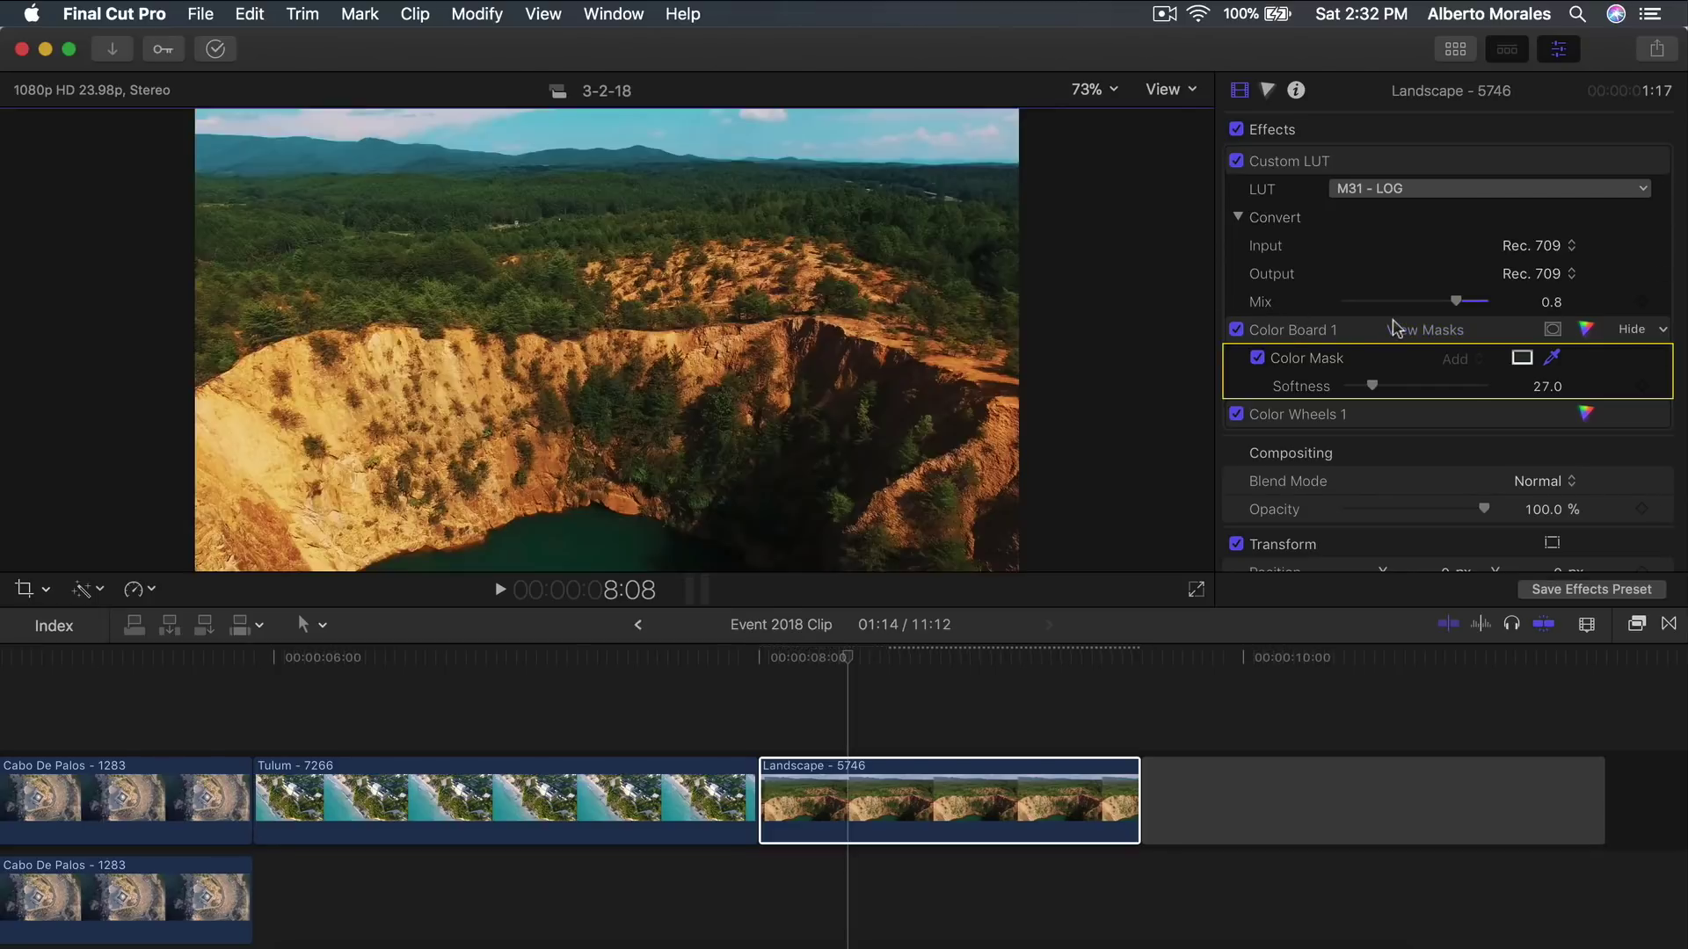
Adjust the masked area's exposure, tuning the highlights, midtones and shadows pucks.
{"action": "left_click", "coordinate": [1586, 330]}
{"action": "scroll", "coordinate": [1508, 234], "scroll_direction": "down", "scroll_amount": 2}
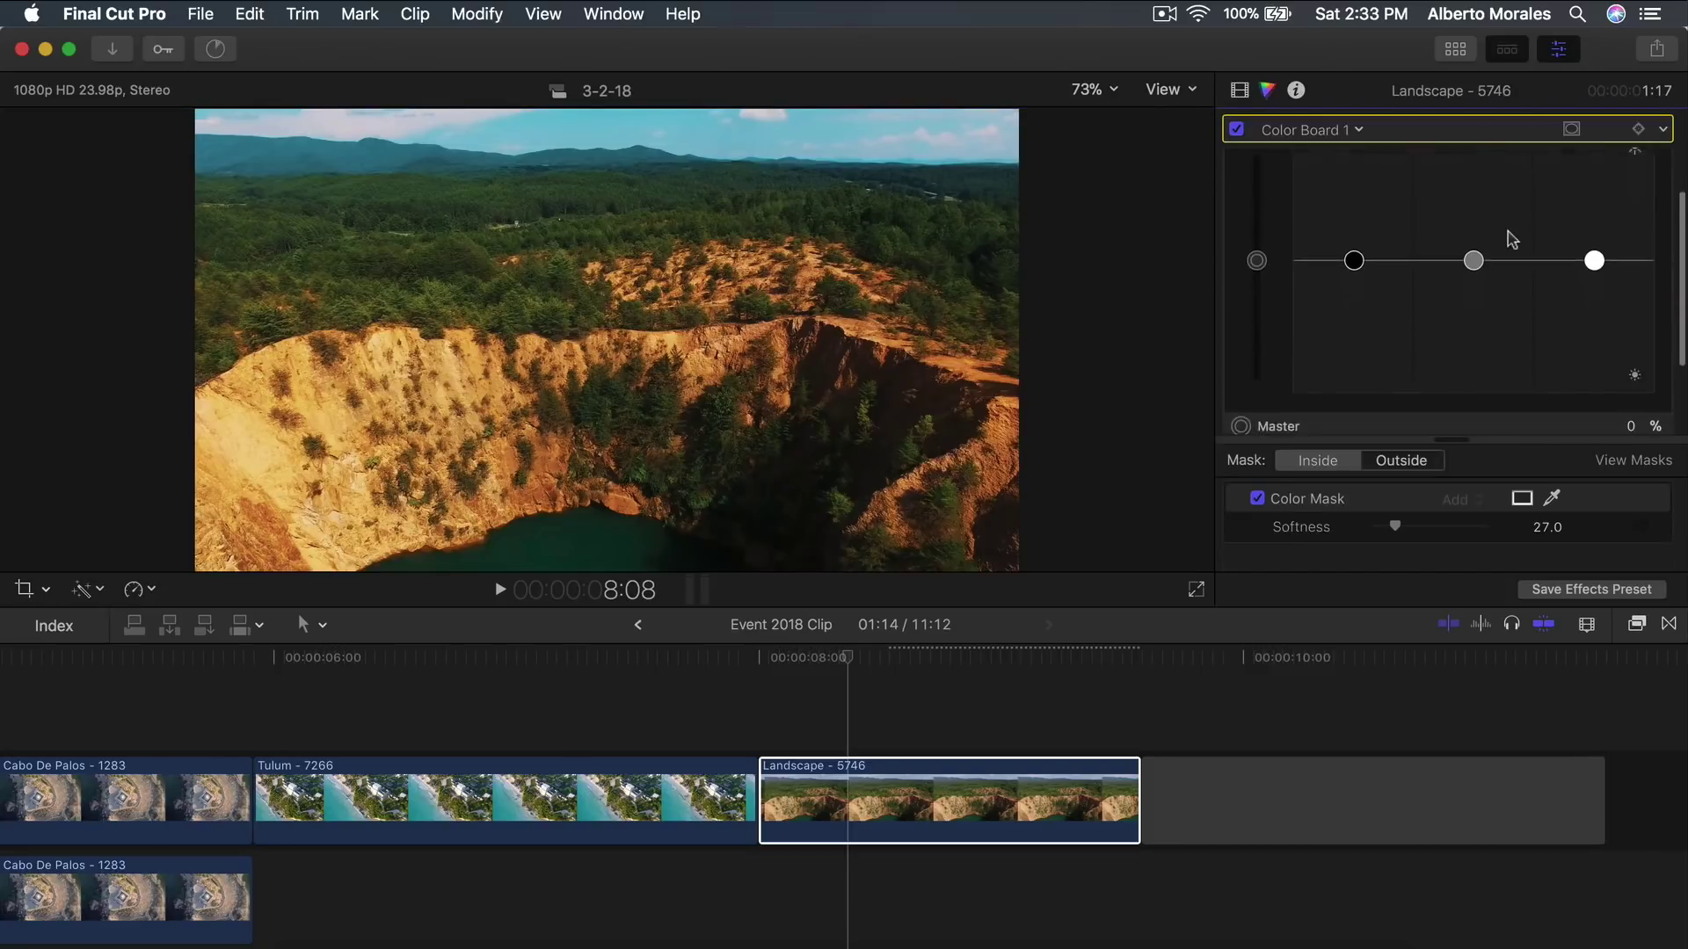
{"action": "scroll", "coordinate": [1512, 239], "scroll_direction": "up", "scroll_amount": 2}
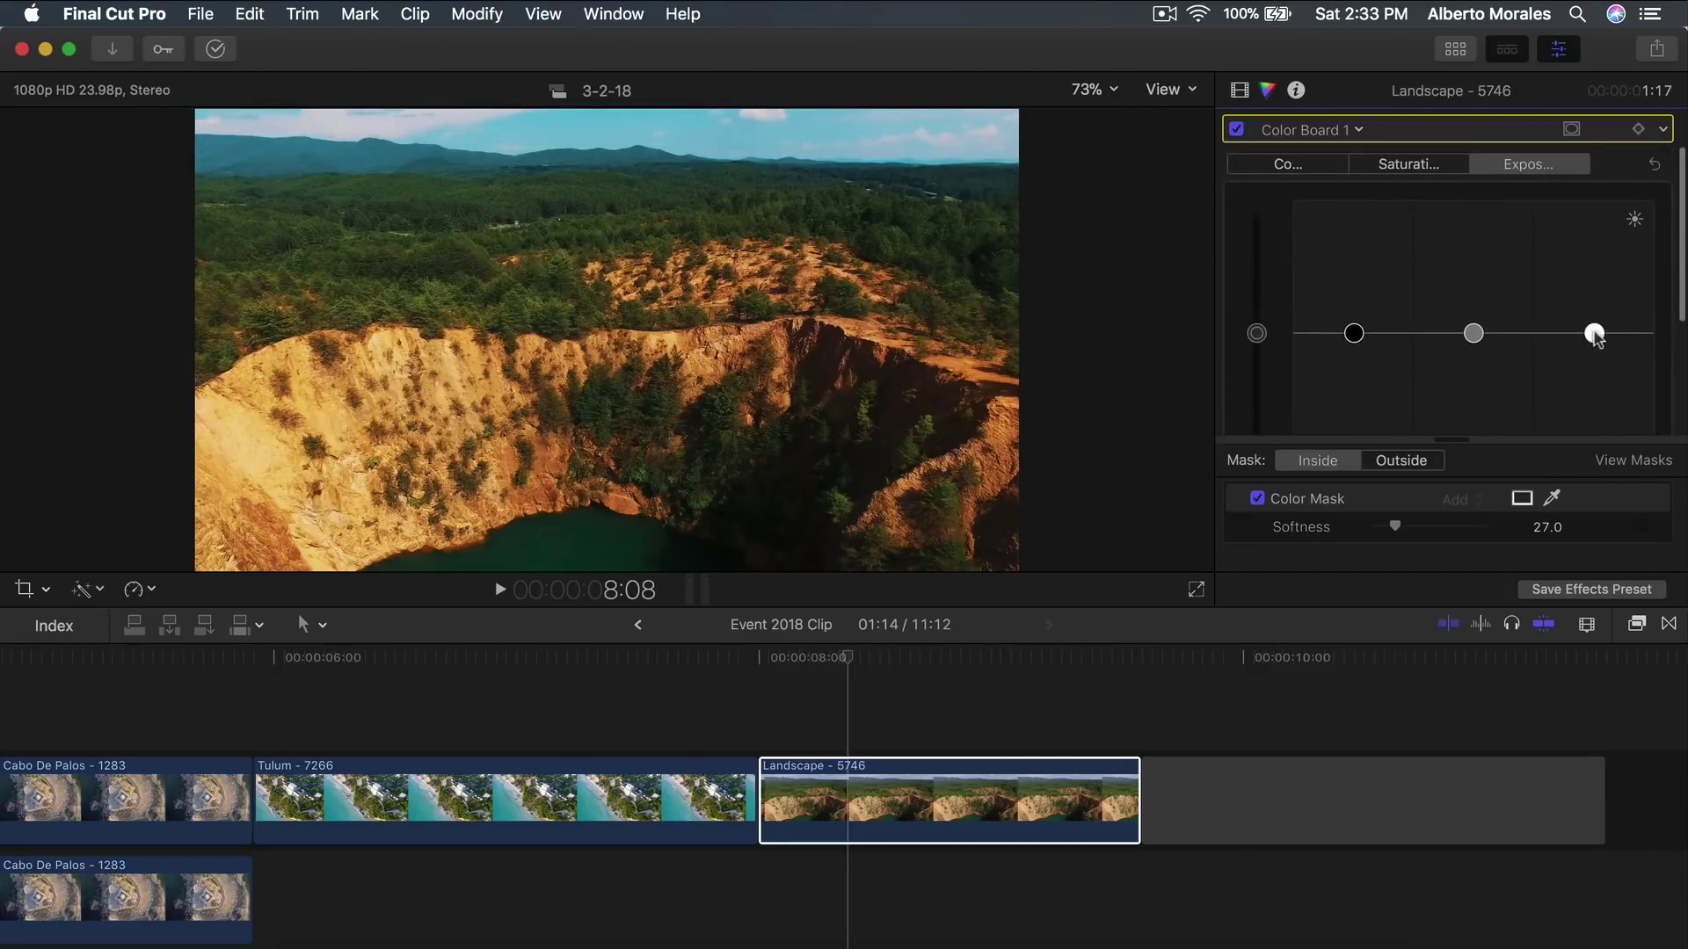
{"action": "left_click_drag", "start_coordinate": [1595, 336], "coordinate": [1581, 293]}
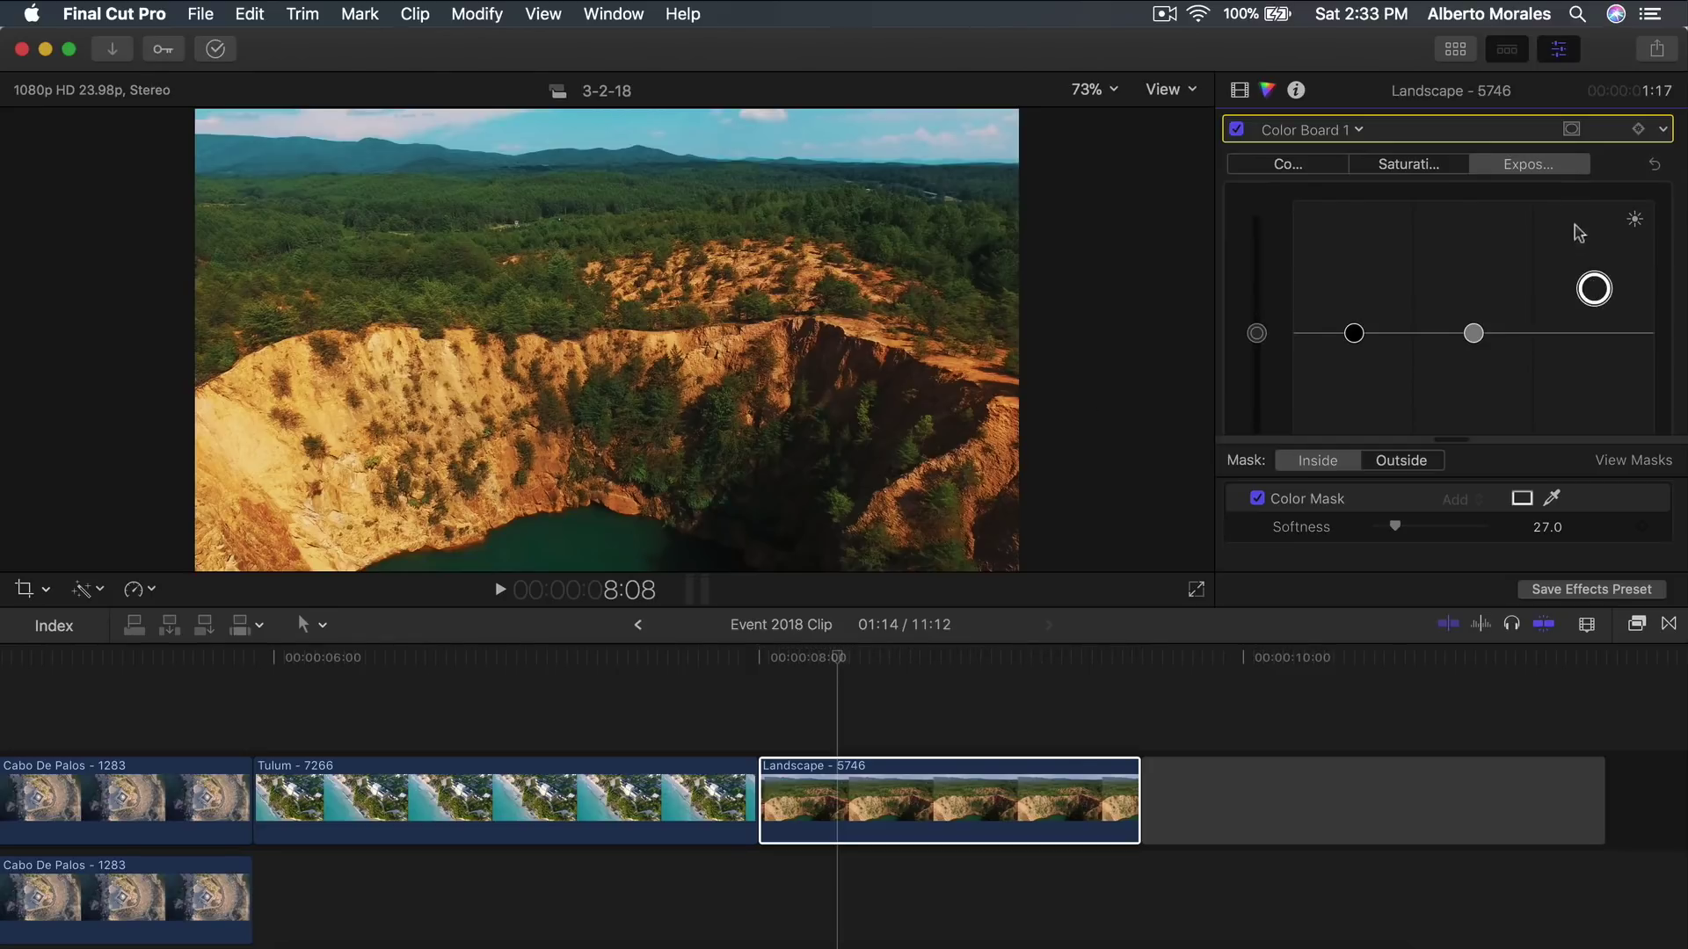
{"action": "mouse_move", "coordinate": [1596, 290]}
{"action": "left_mouse_down"}
{"action": "mouse_move", "coordinate": [1594, 255]}
{"action": "mouse_move", "coordinate": [1586, 347]}
{"action": "mouse_move", "coordinate": [1591, 220]}
{"action": "mouse_move", "coordinate": [1593, 275]}
{"action": "mouse_move", "coordinate": [1589, 262]}
{"action": "left_mouse_up"}
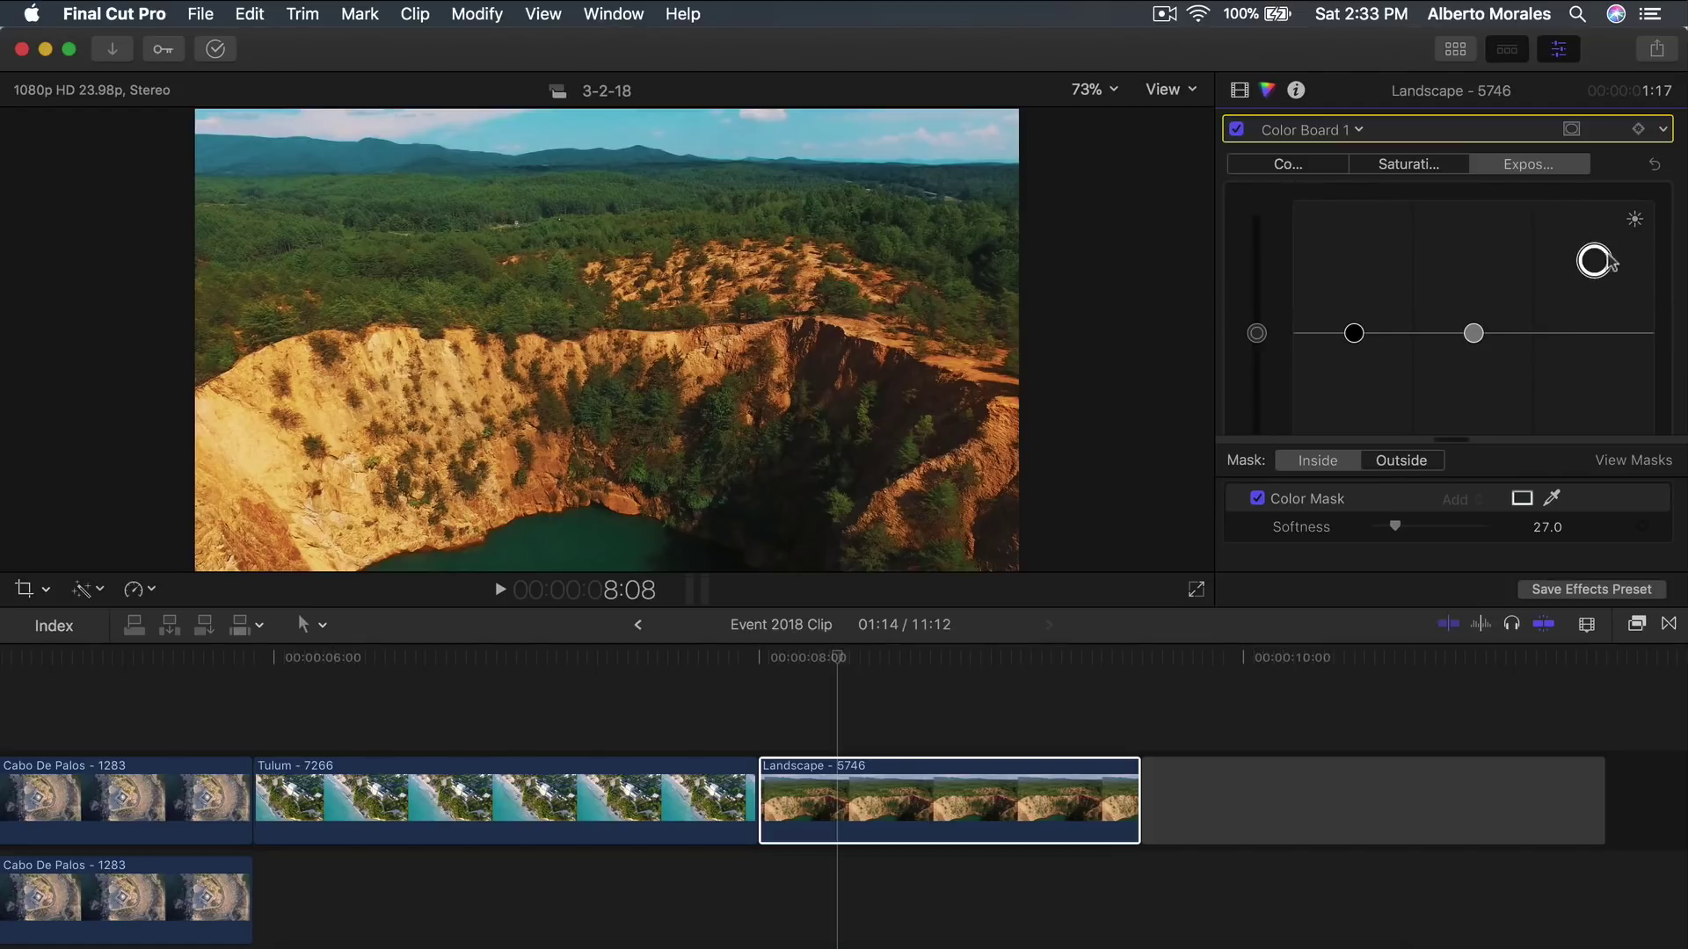
{"action": "left_click_drag", "start_coordinate": [1598, 265], "coordinate": [1593, 360]}
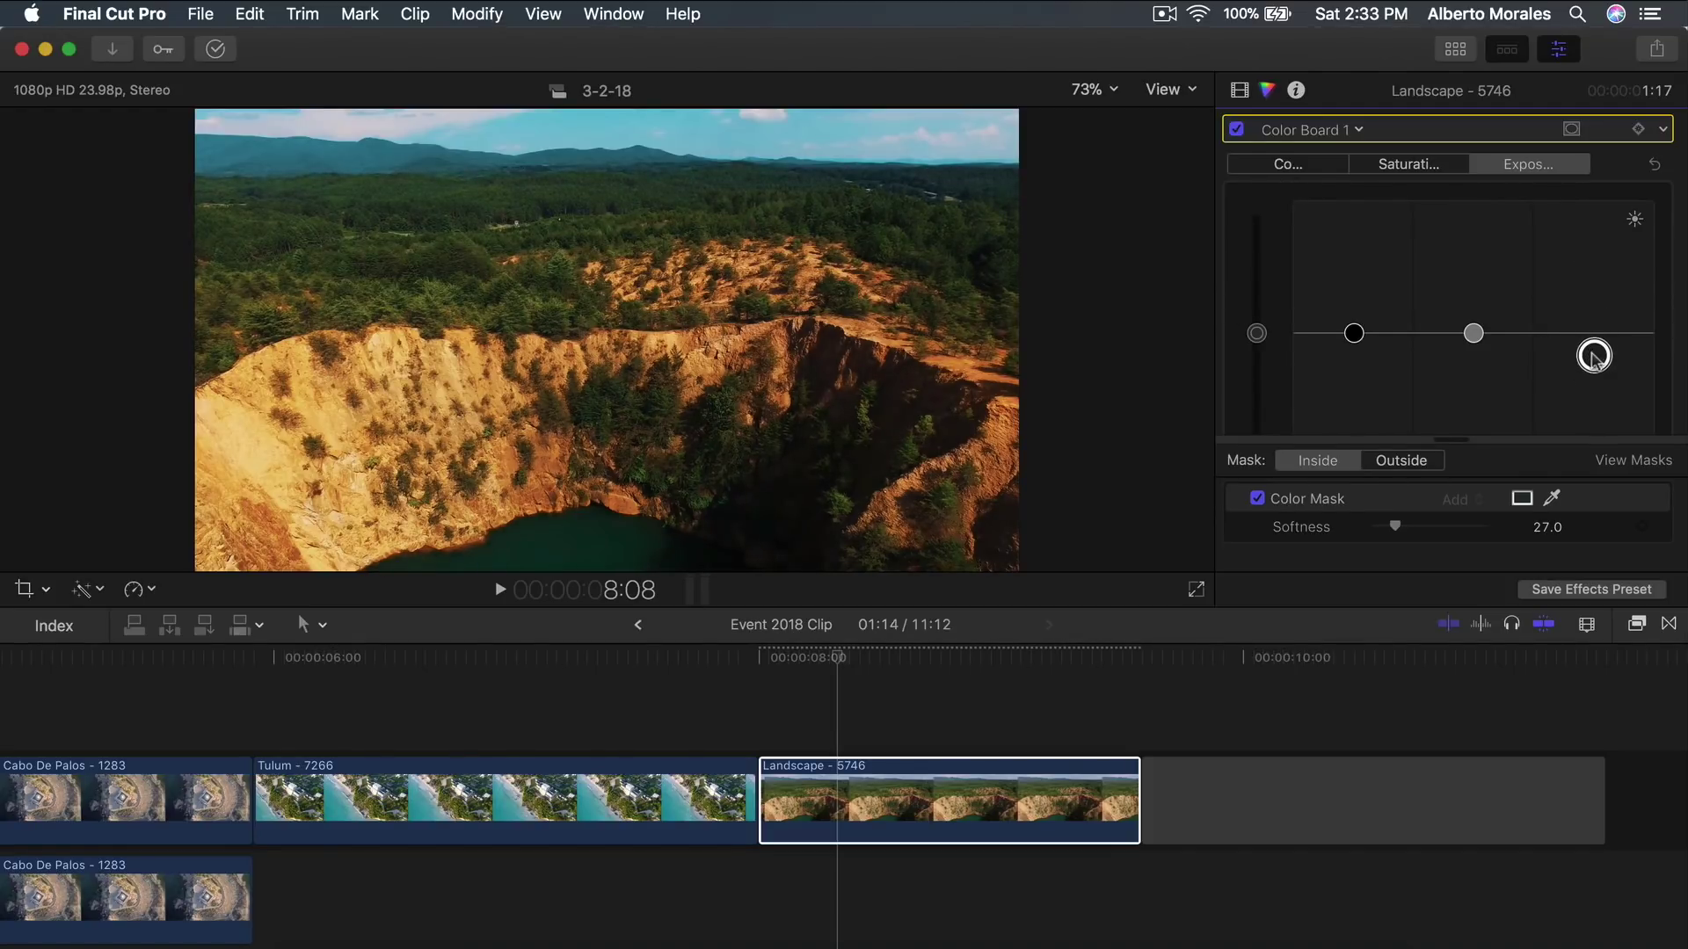
{"action": "mouse_move", "coordinate": [1474, 336]}
{"action": "left_mouse_down"}
{"action": "mouse_move", "coordinate": [1474, 309]}
{"action": "mouse_move", "coordinate": [1474, 344]}
{"action": "left_mouse_up"}
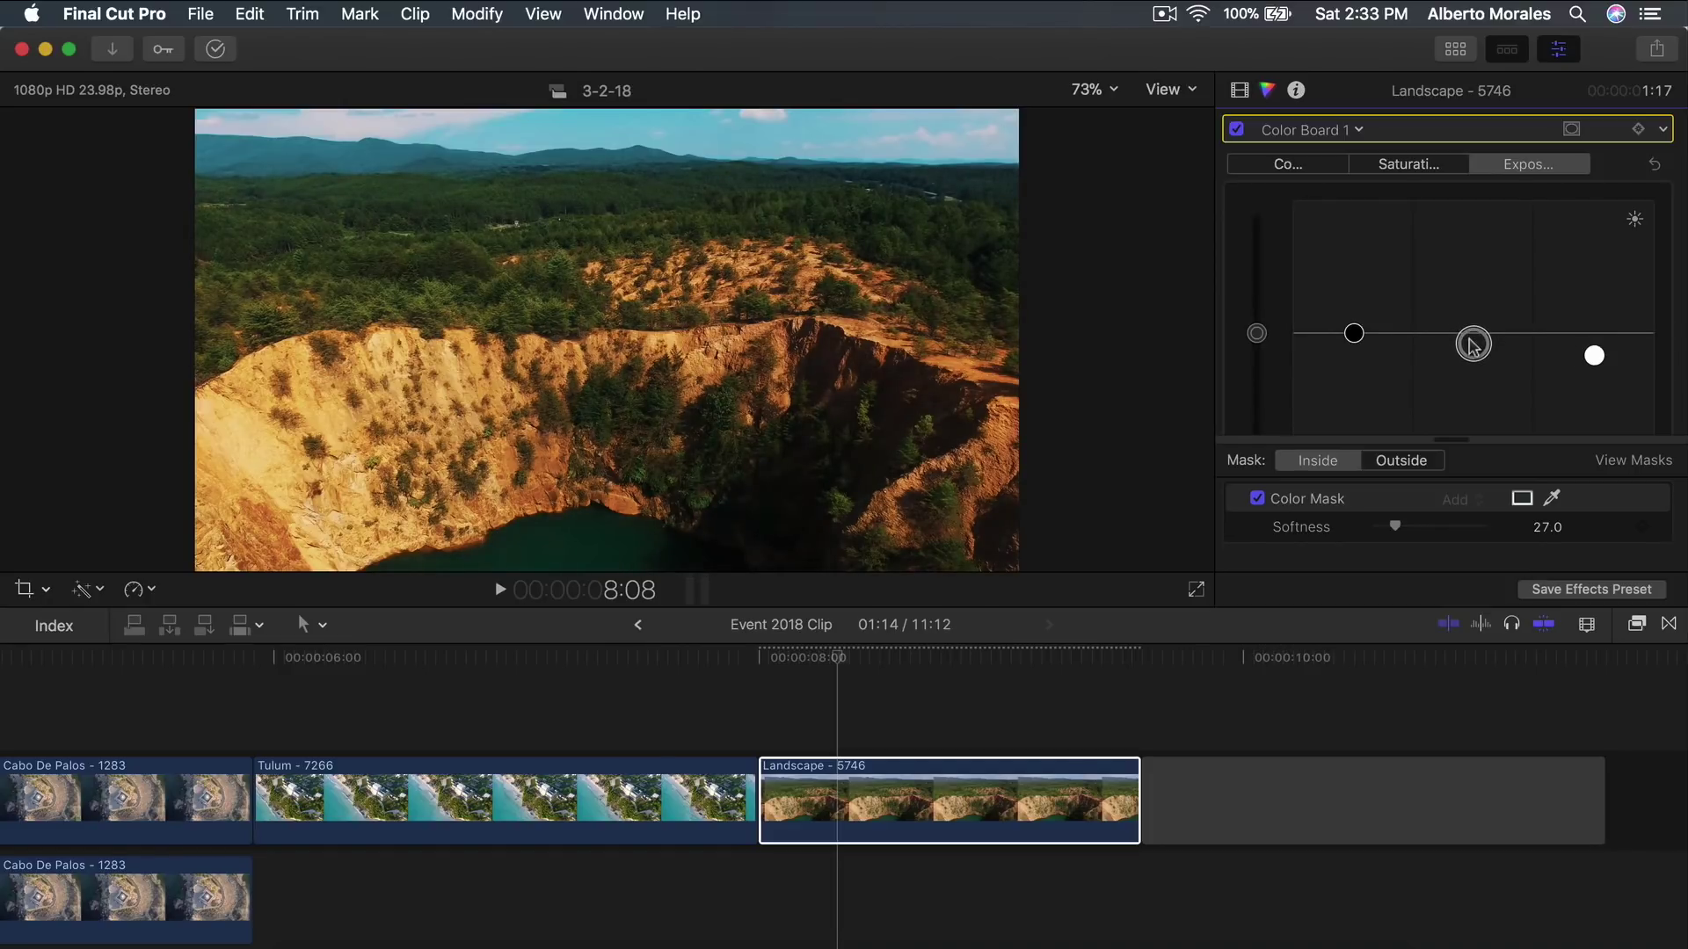
{"action": "mouse_move", "coordinate": [1354, 337]}
{"action": "left_mouse_down"}
{"action": "mouse_move", "coordinate": [1354, 314]}
{"action": "mouse_move", "coordinate": [1358, 339]}
{"action": "left_mouse_up"}
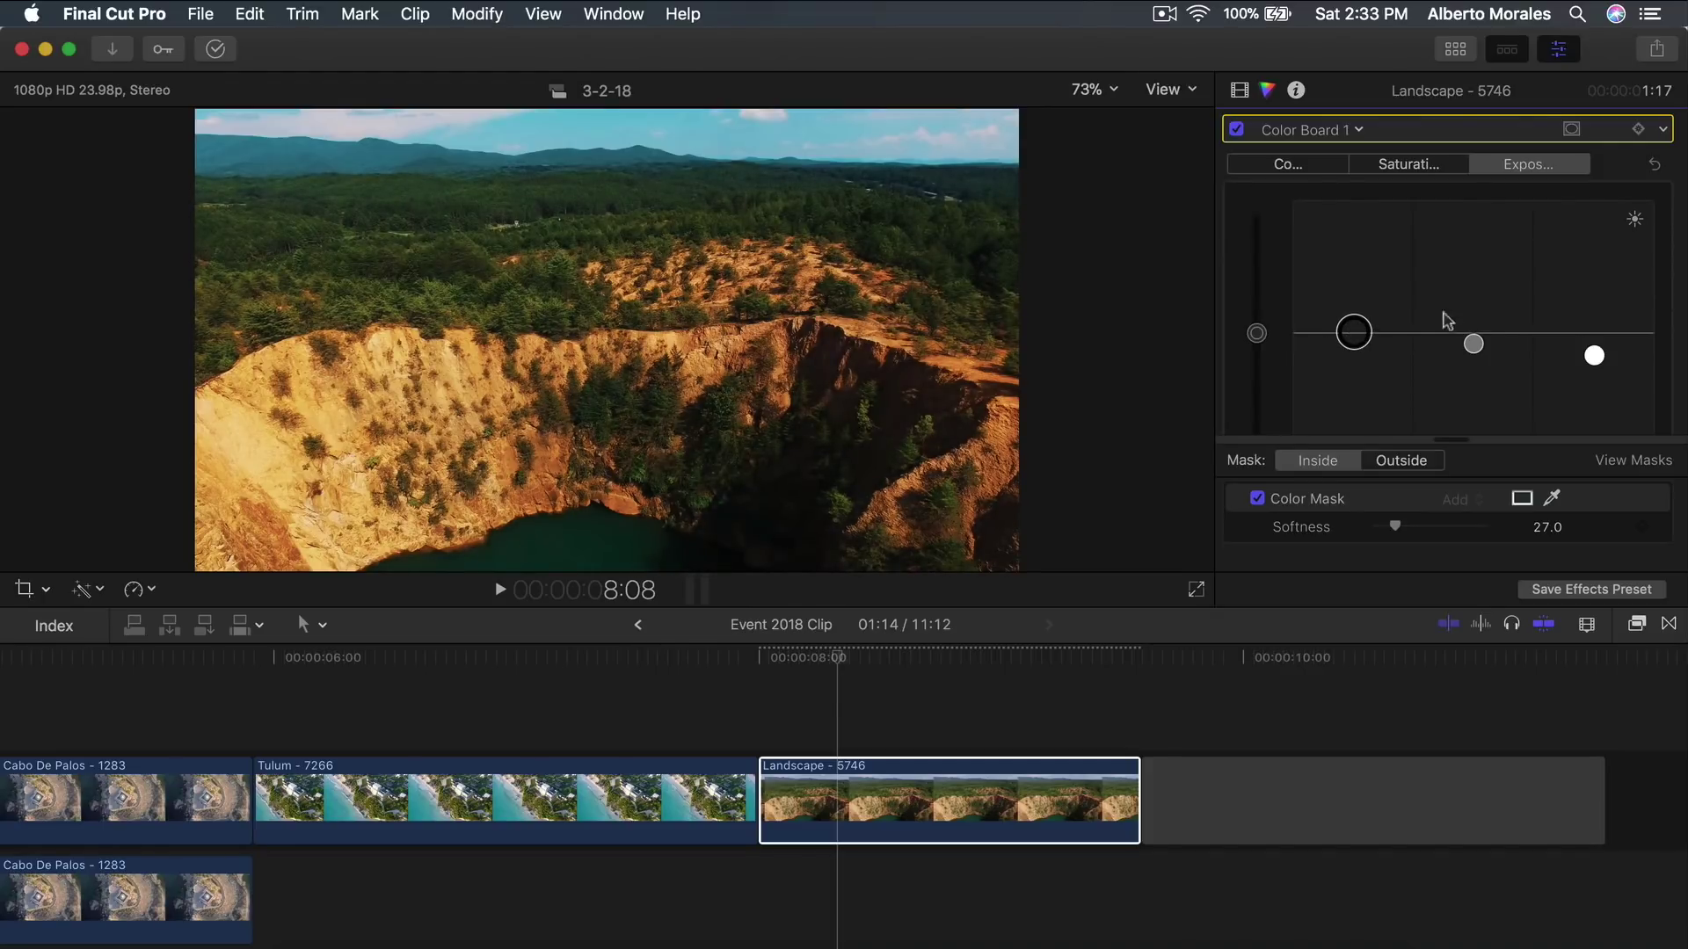
{"action": "left_click", "coordinate": [1592, 355]}
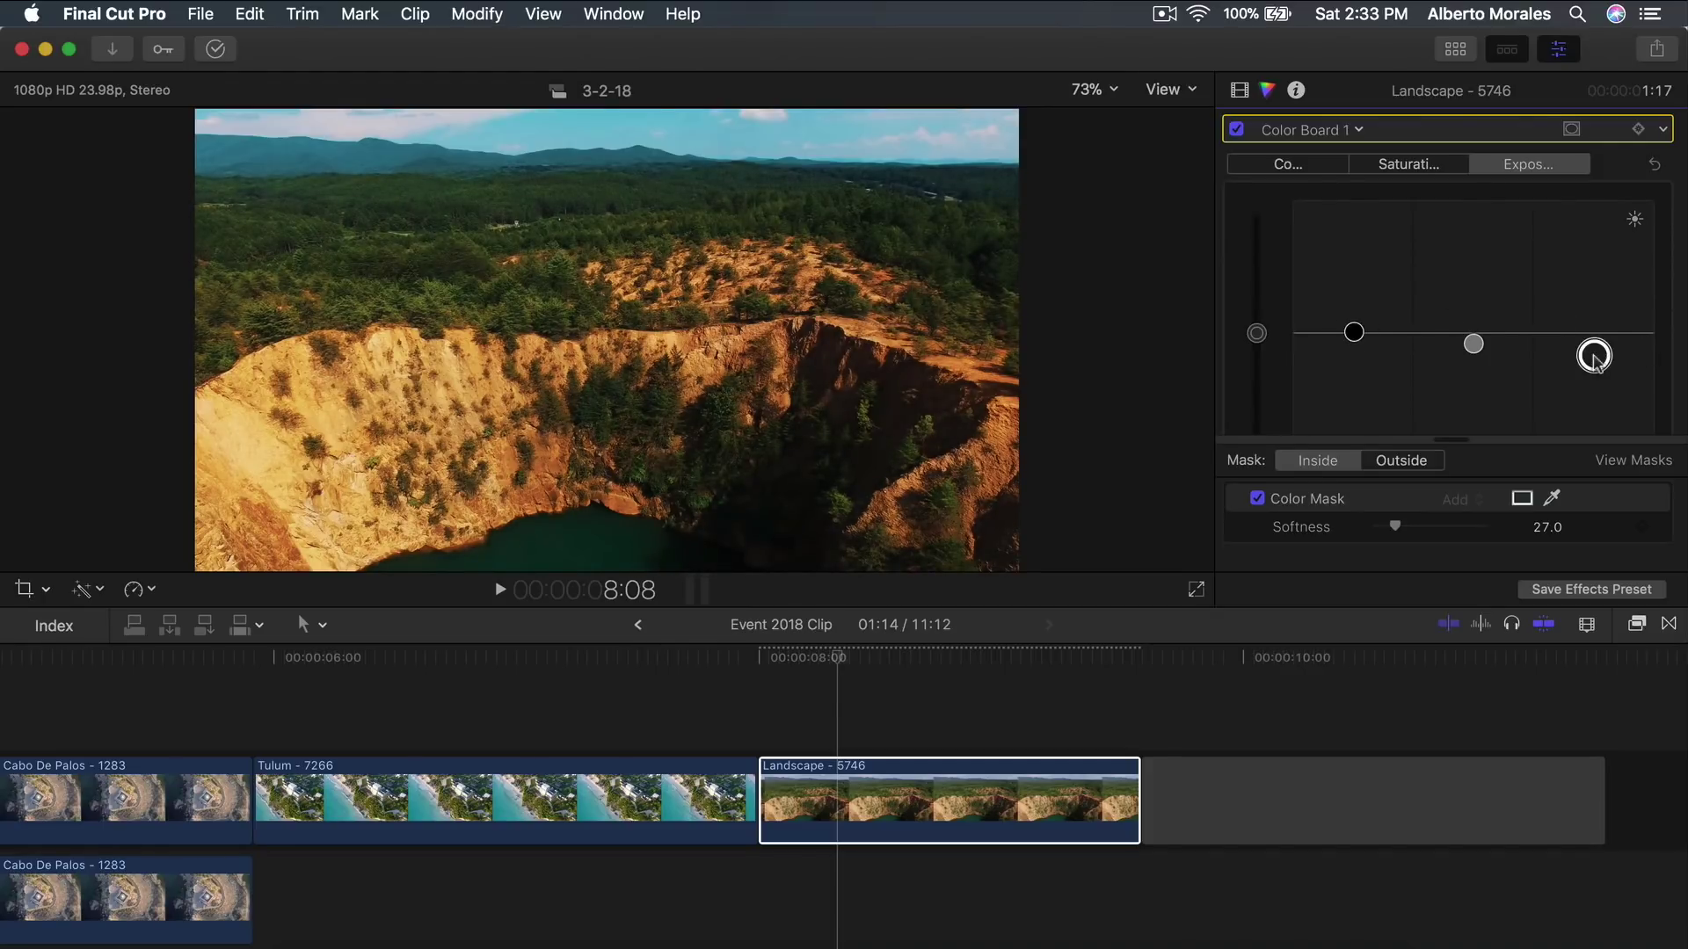
Raise saturation of the masked area's shadows and overall master level.
{"action": "left_click", "coordinate": [1405, 163]}
{"action": "scroll", "coordinate": [1365, 292], "scroll_direction": "down", "scroll_amount": 2}
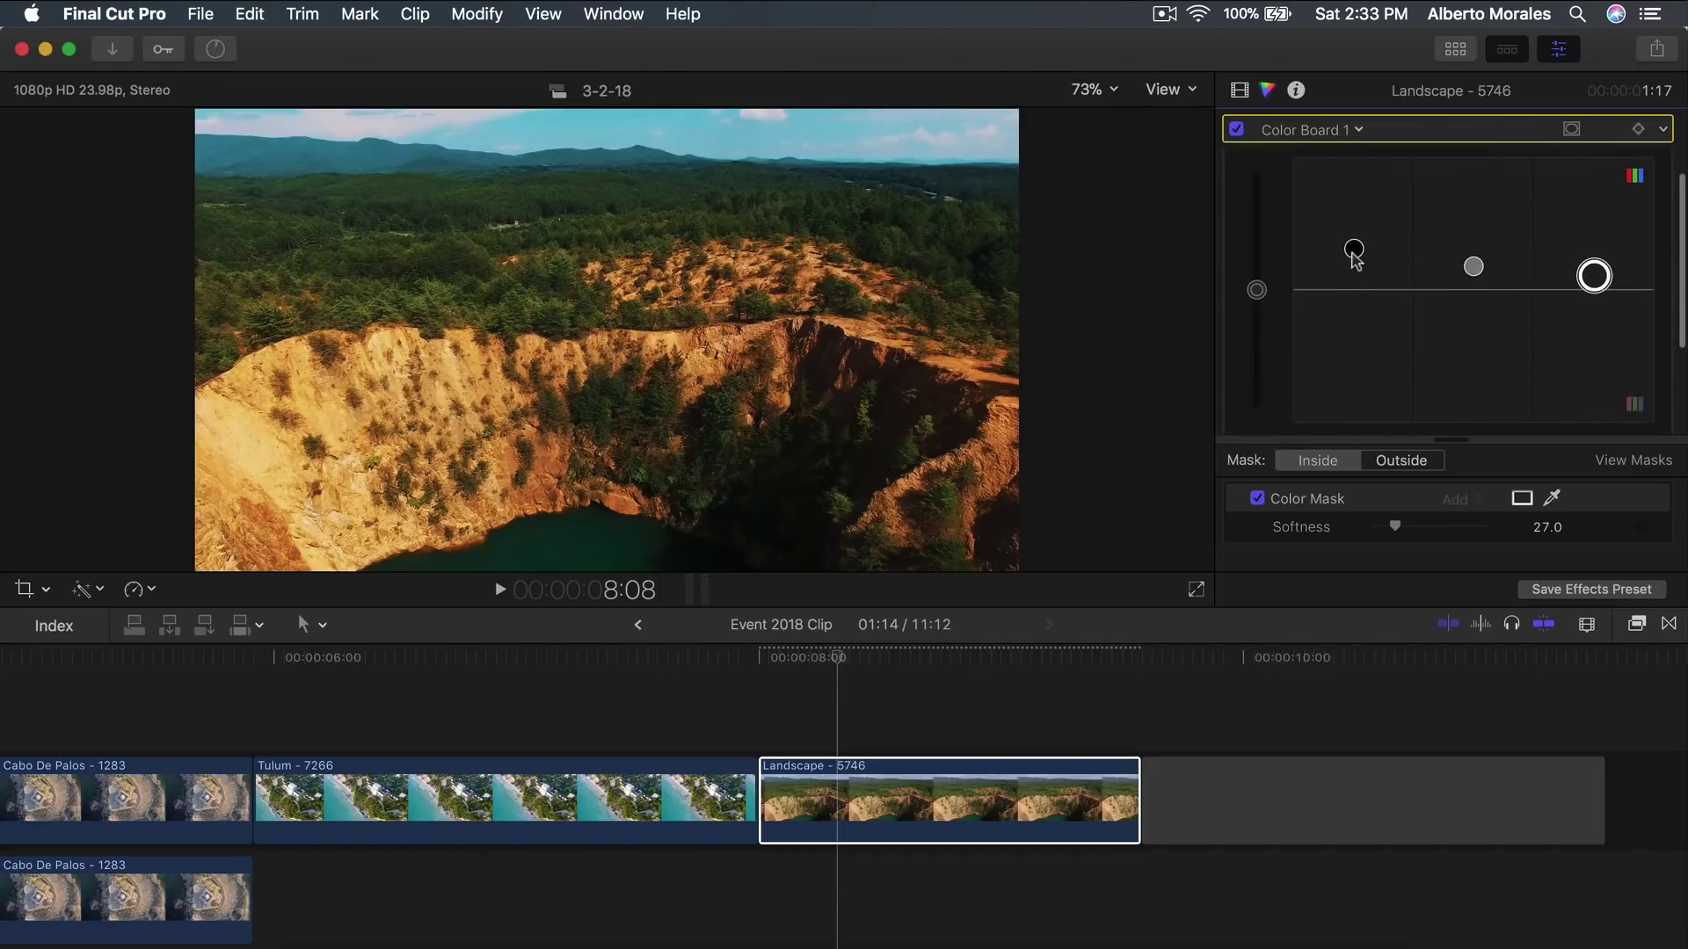
{"action": "left_click_drag", "start_coordinate": [1353, 250], "coordinate": [1354, 238]}
{"action": "left_click_drag", "start_coordinate": [1351, 312], "coordinate": [1341, 428]}
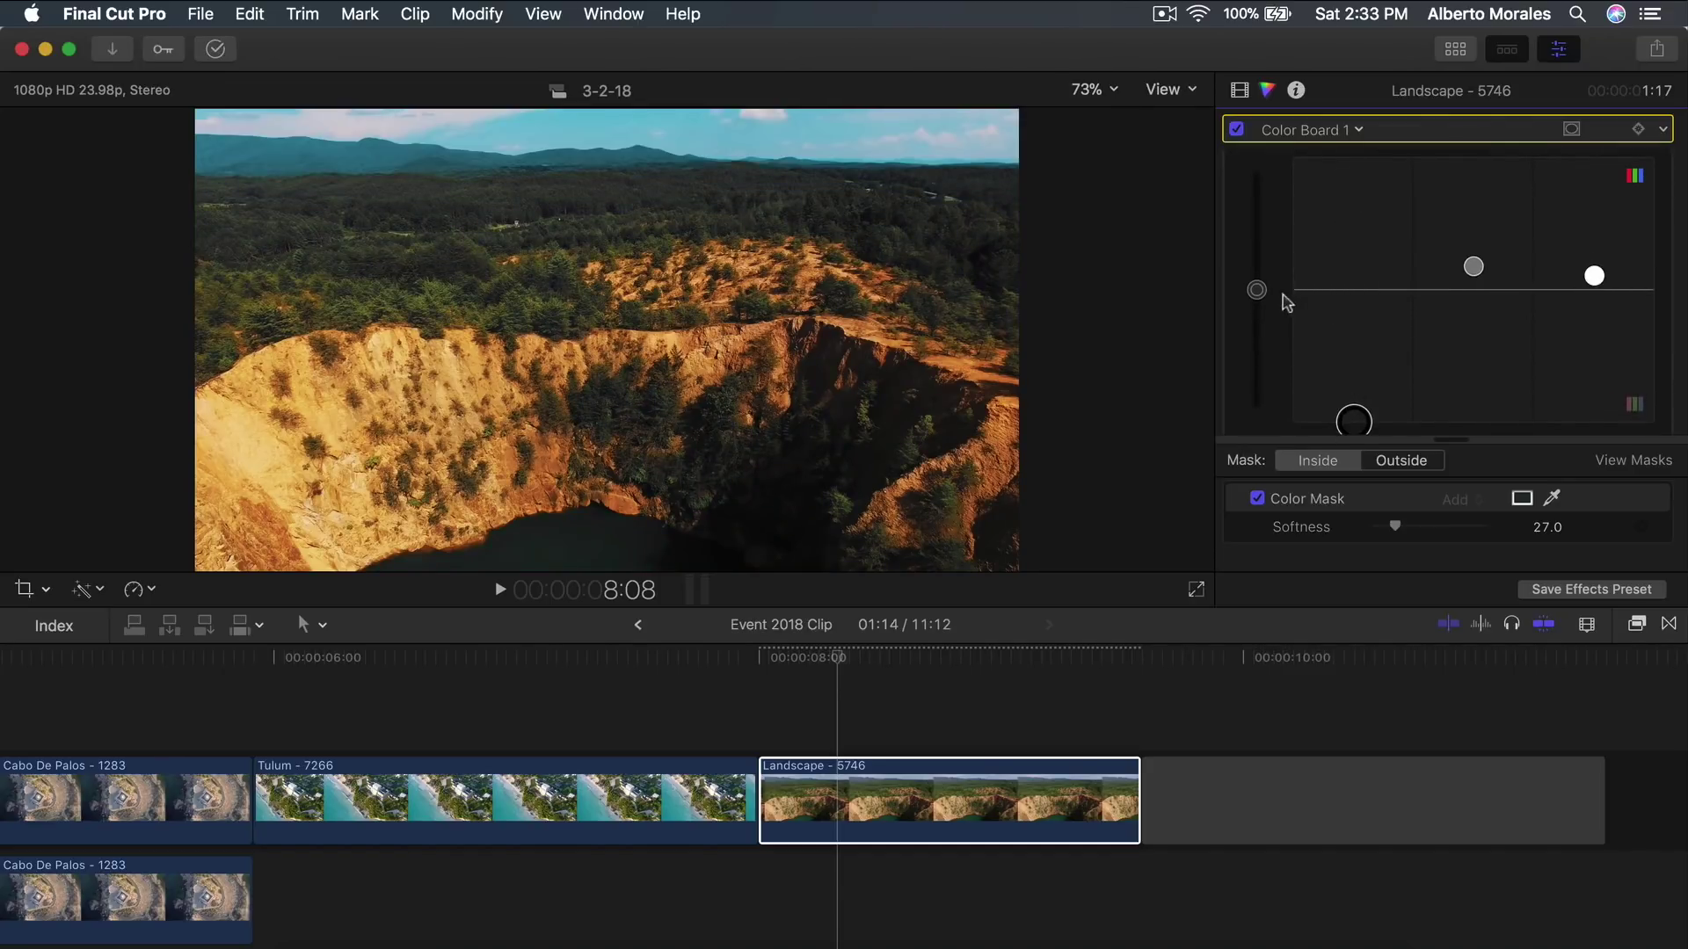
{"action": "left_click_drag", "start_coordinate": [1357, 421], "coordinate": [1354, 252]}
{"action": "left_click_drag", "start_coordinate": [1257, 290], "coordinate": [1259, 254]}
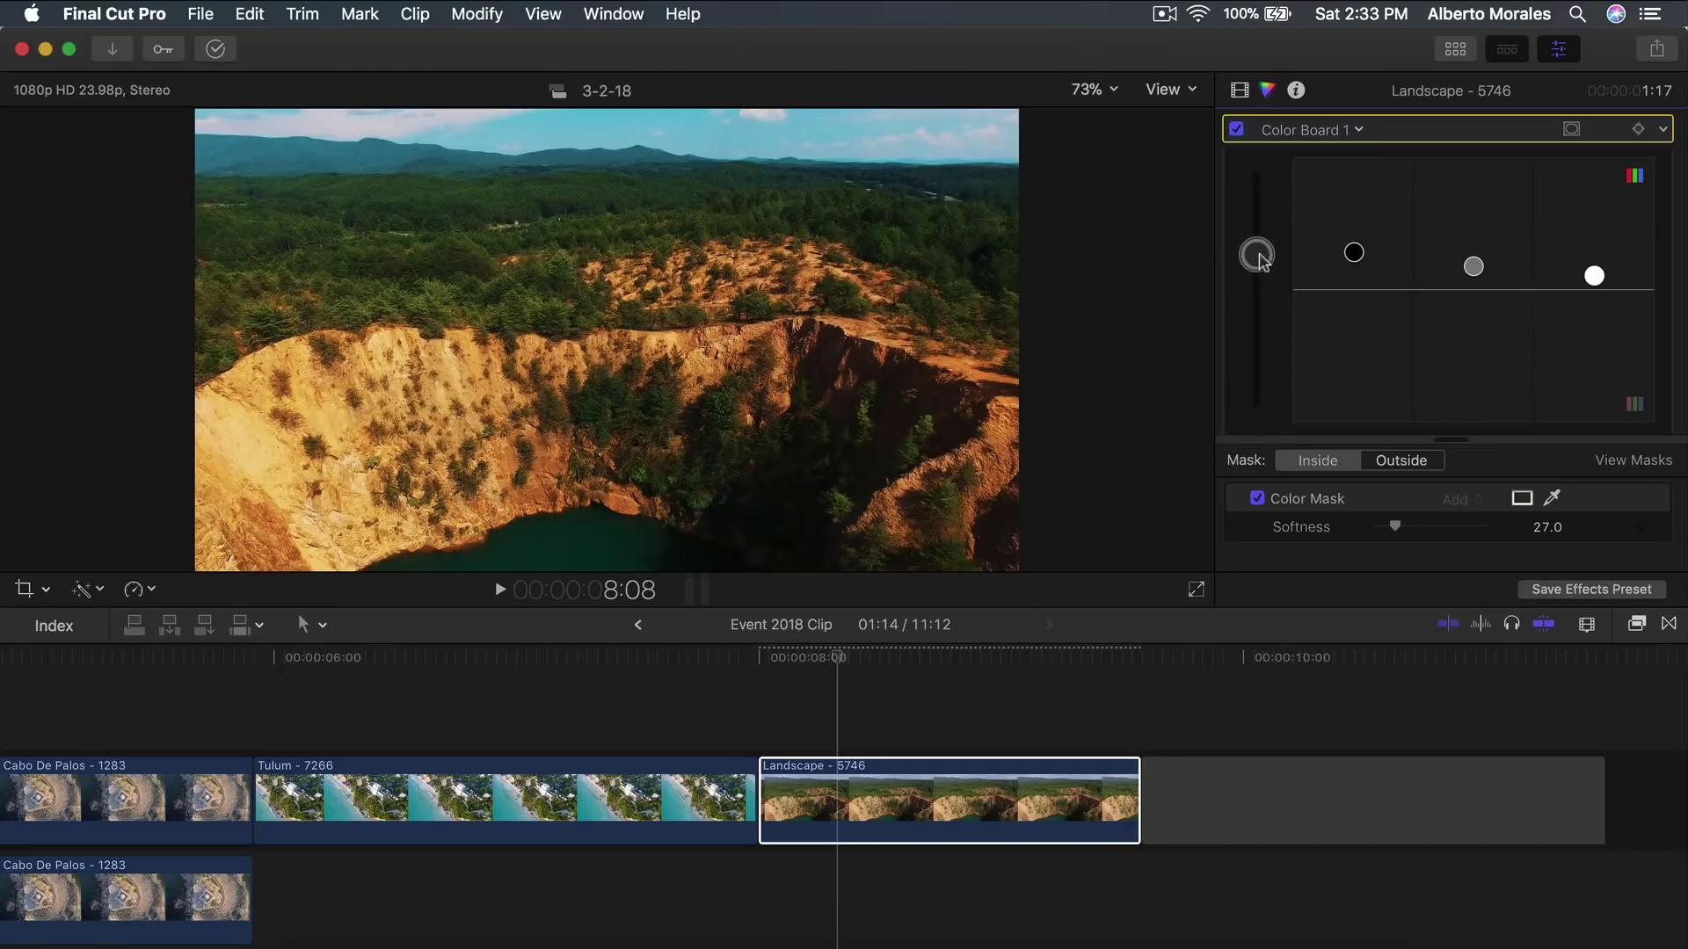
Back in the Video inspector, select the Jungle clip at the timeline start and park the playhead at 3:19.
{"action": "left_click", "coordinate": [1240, 90]}
{"action": "scroll", "coordinate": [629, 719], "scroll_direction": "left", "scroll_amount": 5}
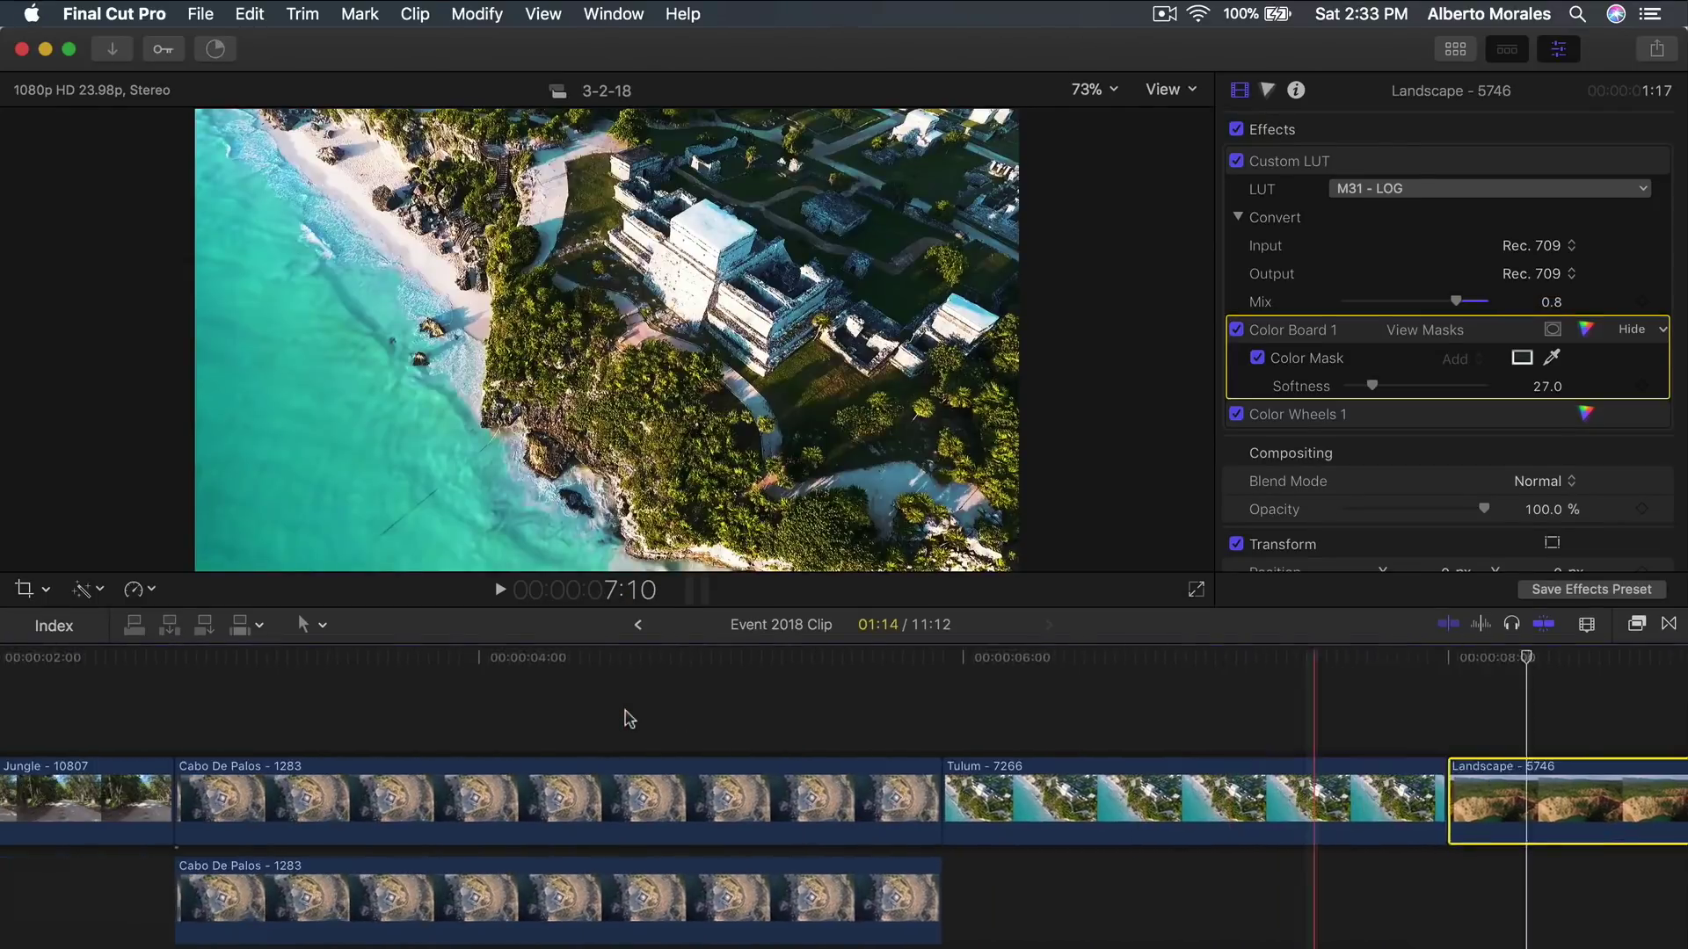
{"action": "scroll", "coordinate": [629, 719], "scroll_direction": "left", "scroll_amount": 3}
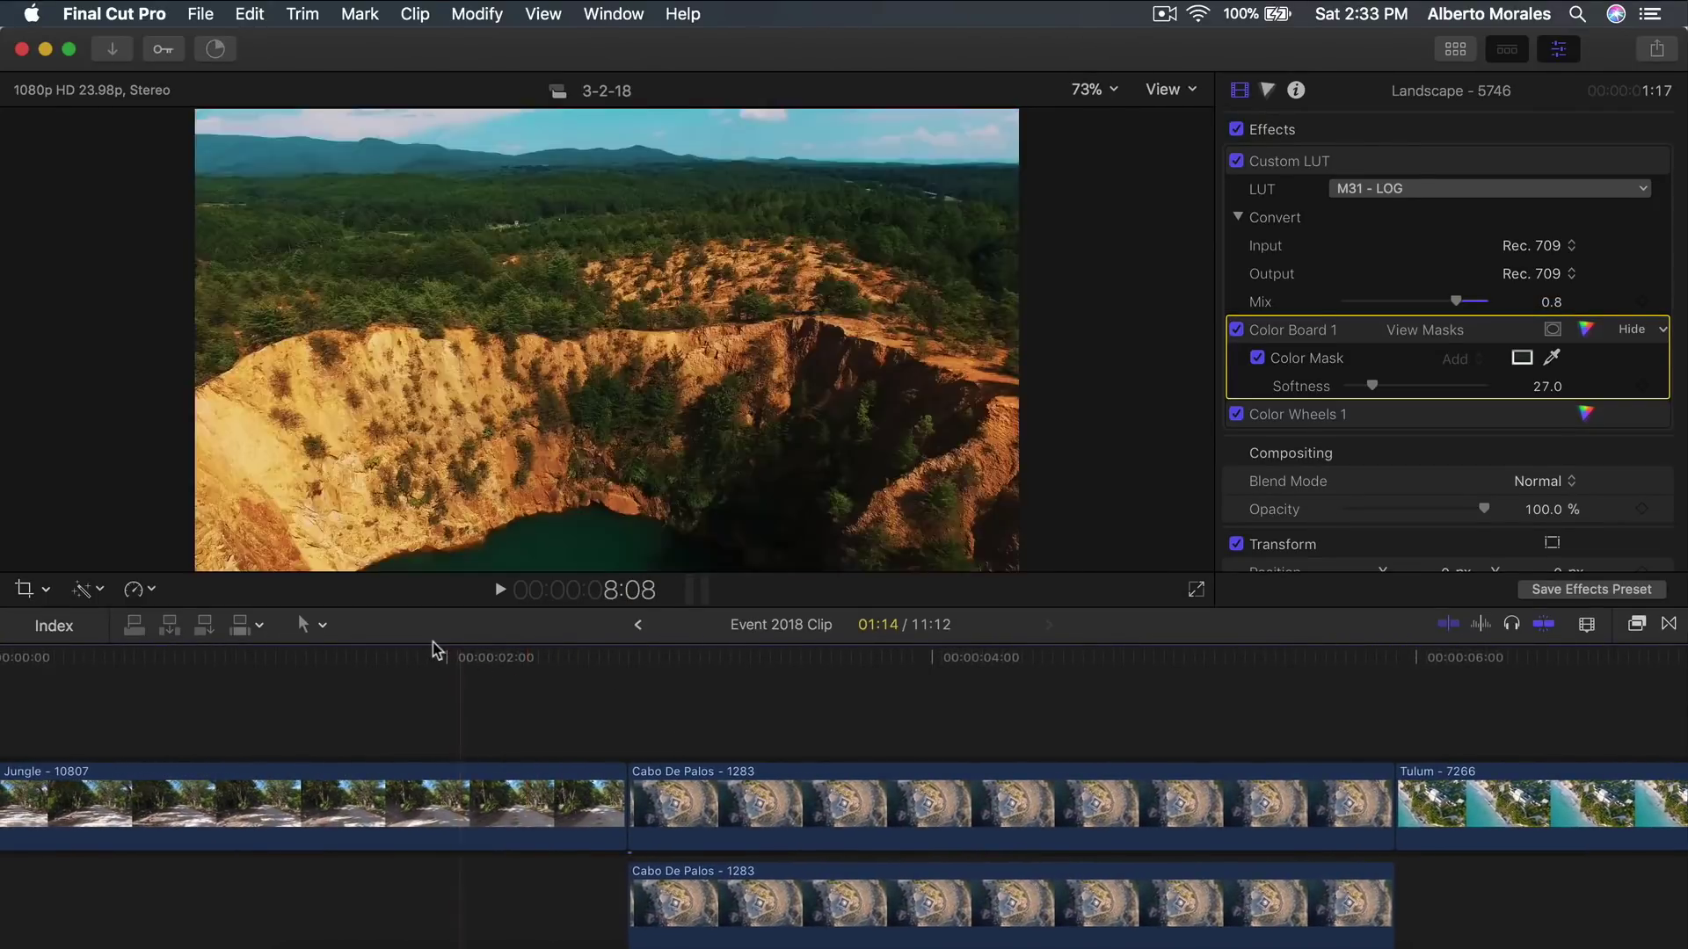
{"action": "scroll", "coordinate": [414, 677], "scroll_direction": "left", "scroll_amount": 1}
{"action": "key", "text": "c"}
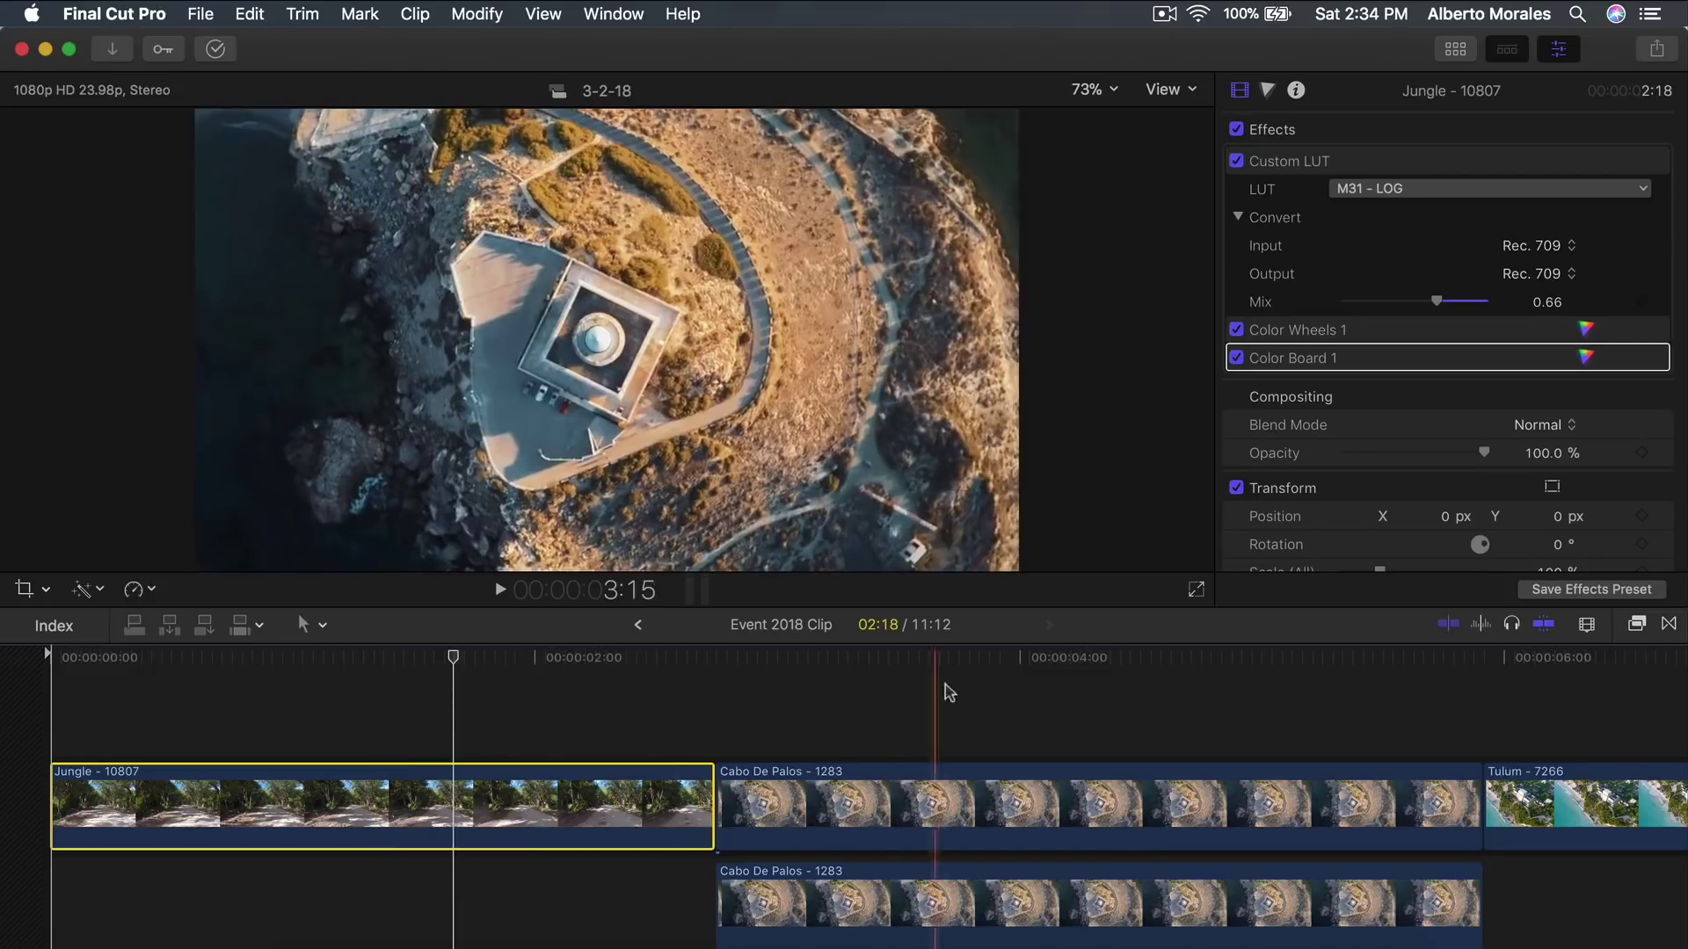
{"action": "left_click", "coordinate": [780, 665]}
{"action": "left_click_drag", "start_coordinate": [780, 665], "coordinate": [974, 666]}
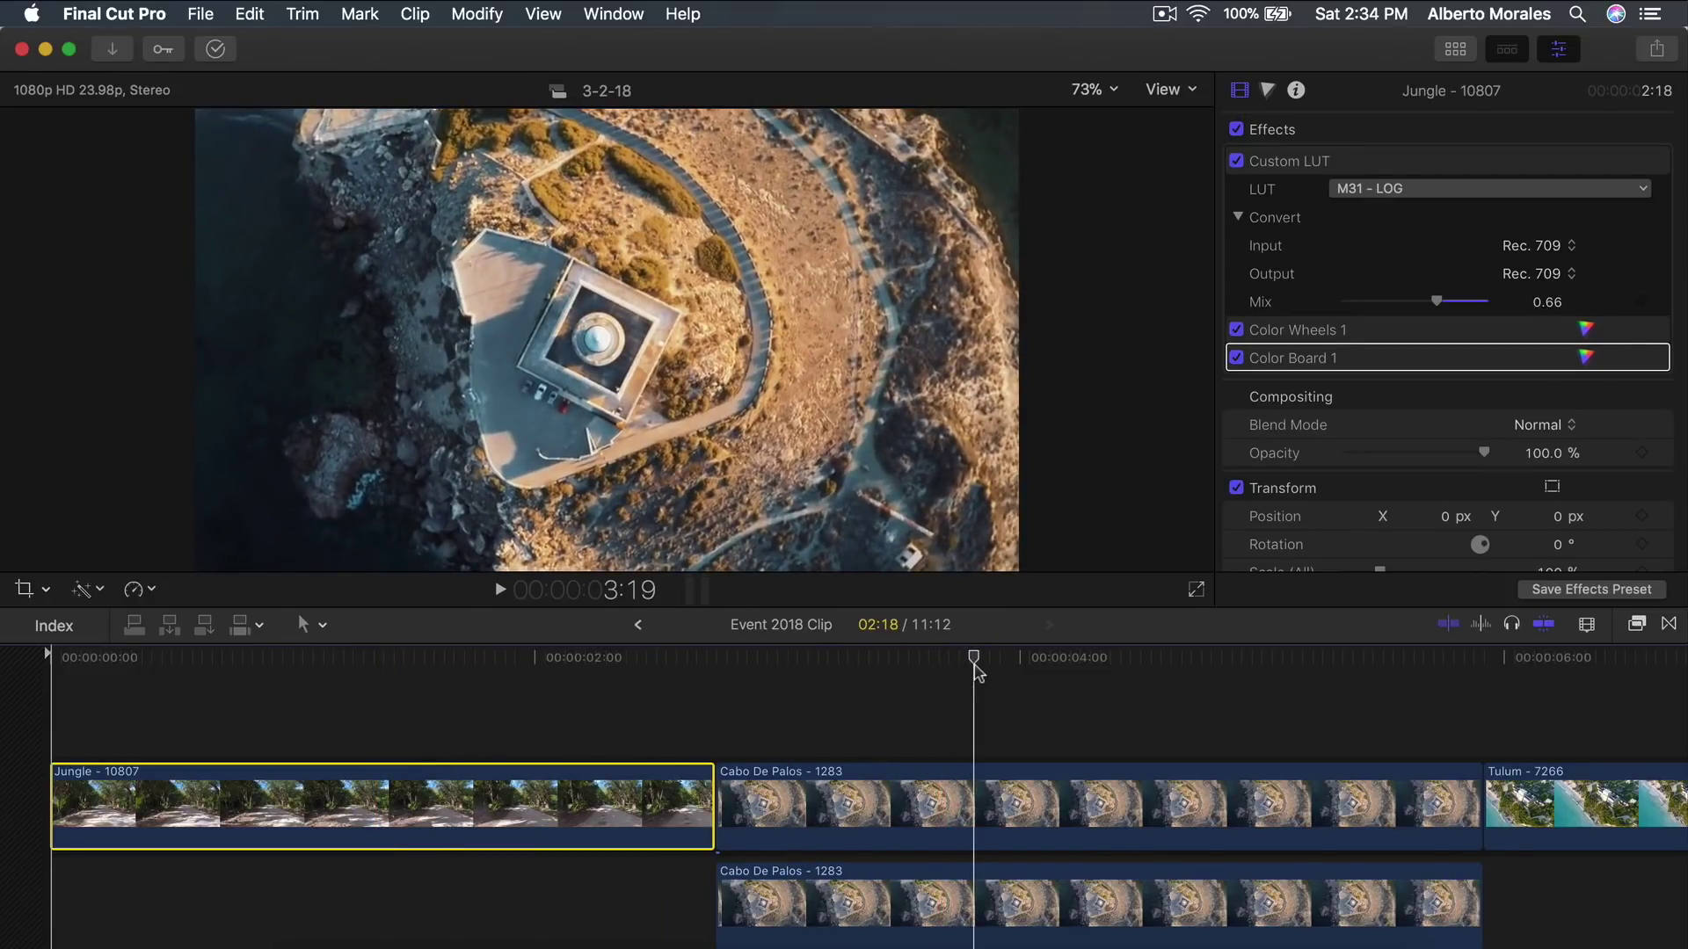